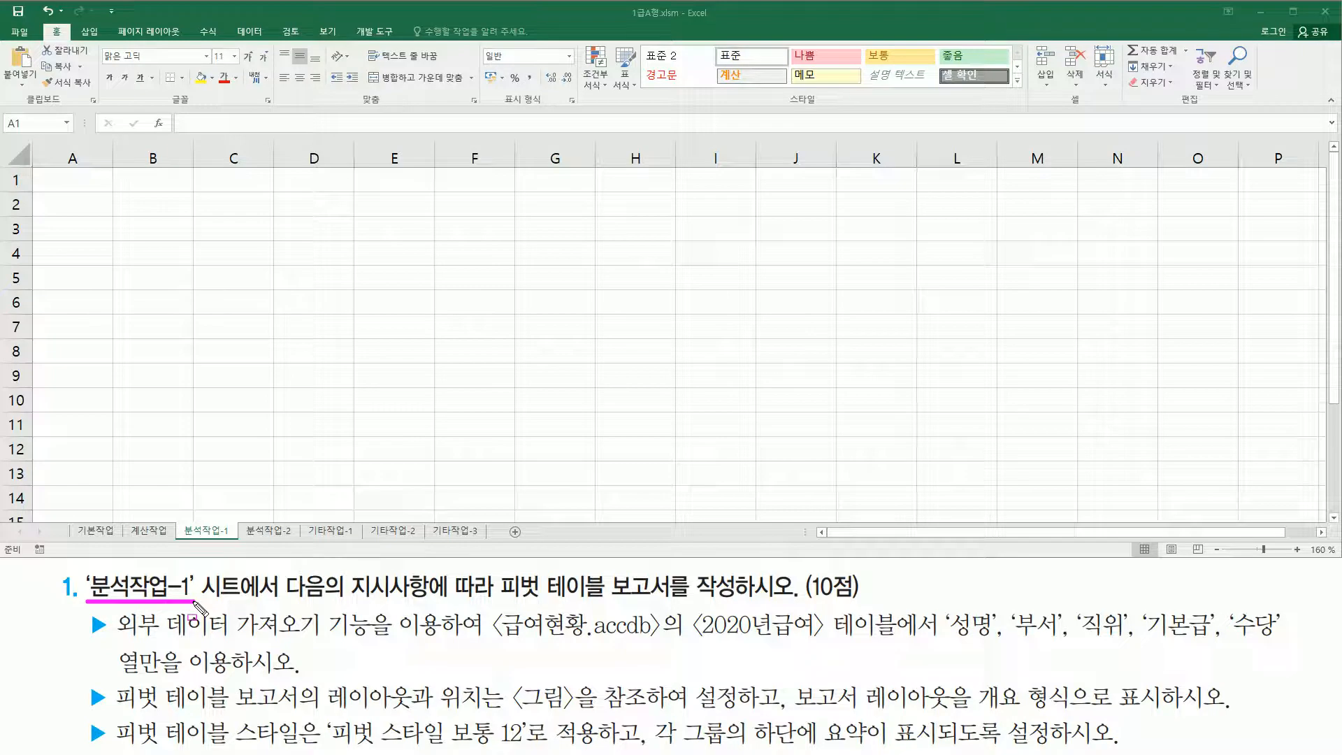
mouse_move(497, 572)
left_mouse_down()
mouse_move(500, 609)
mouse_move(680, 608)
left_mouse_up()
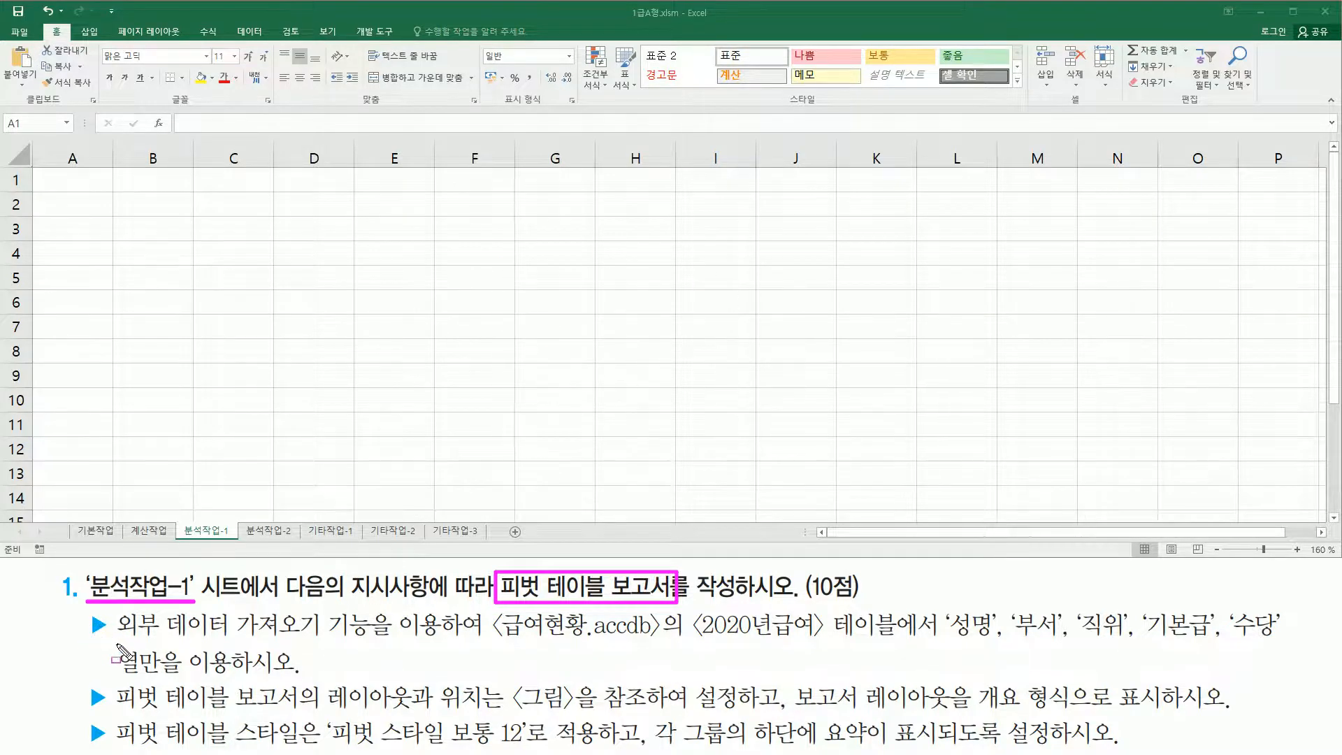
left_click_drag(112, 641, 366, 642)
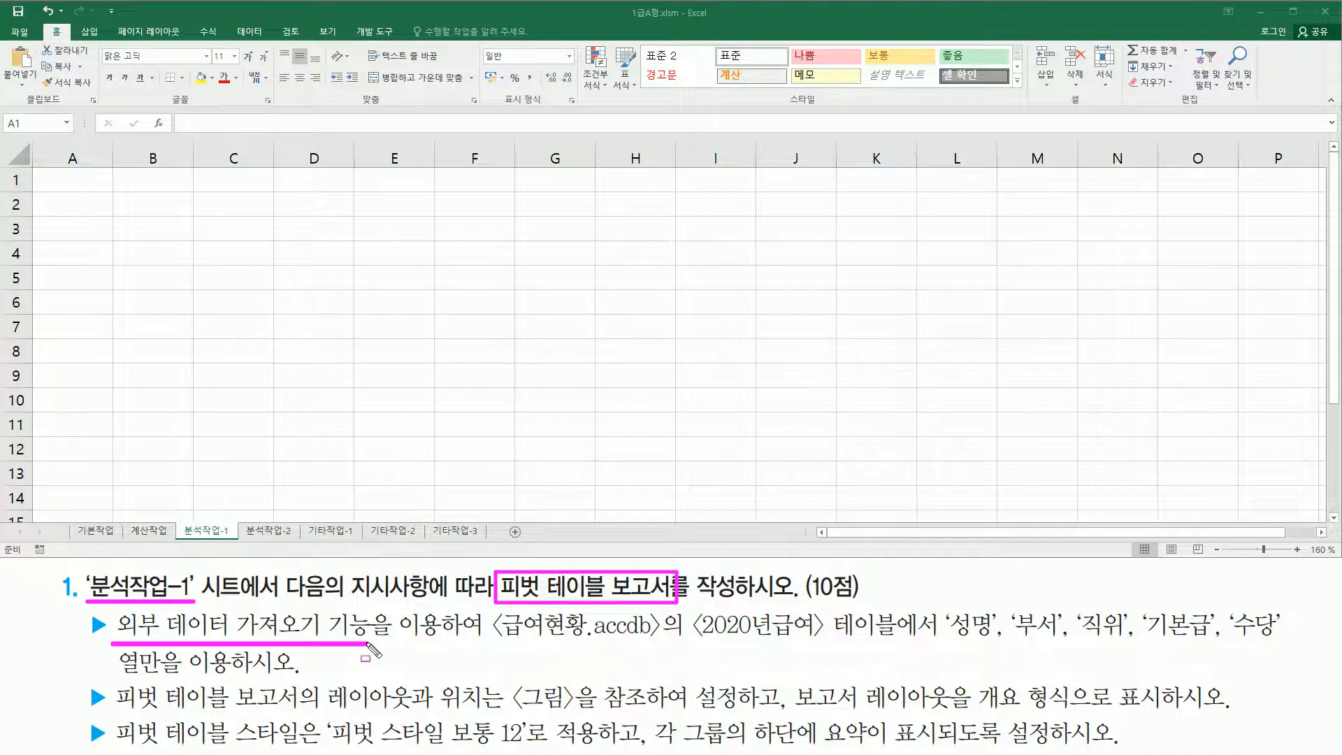
left_click_drag(494, 647, 662, 650)
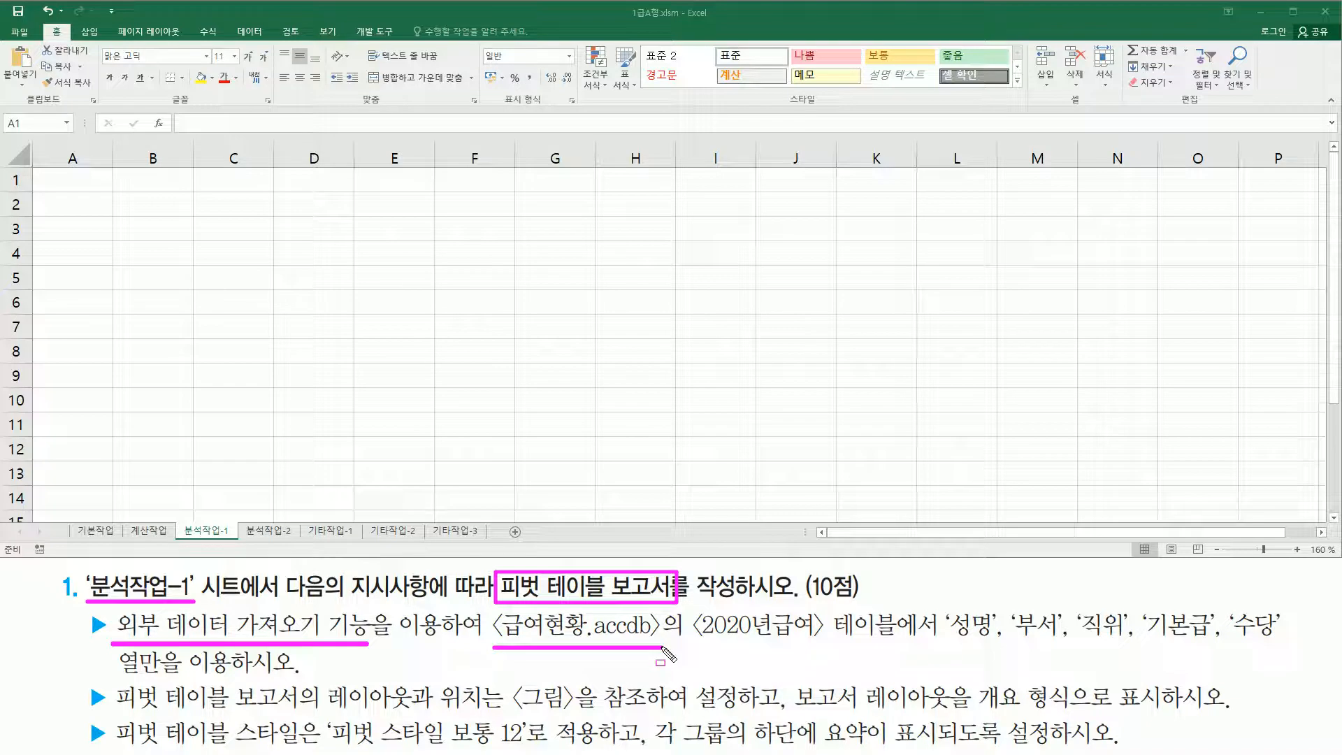
mouse_move(689, 607)
left_mouse_down()
mouse_move(730, 627)
mouse_move(900, 648)
left_mouse_up()
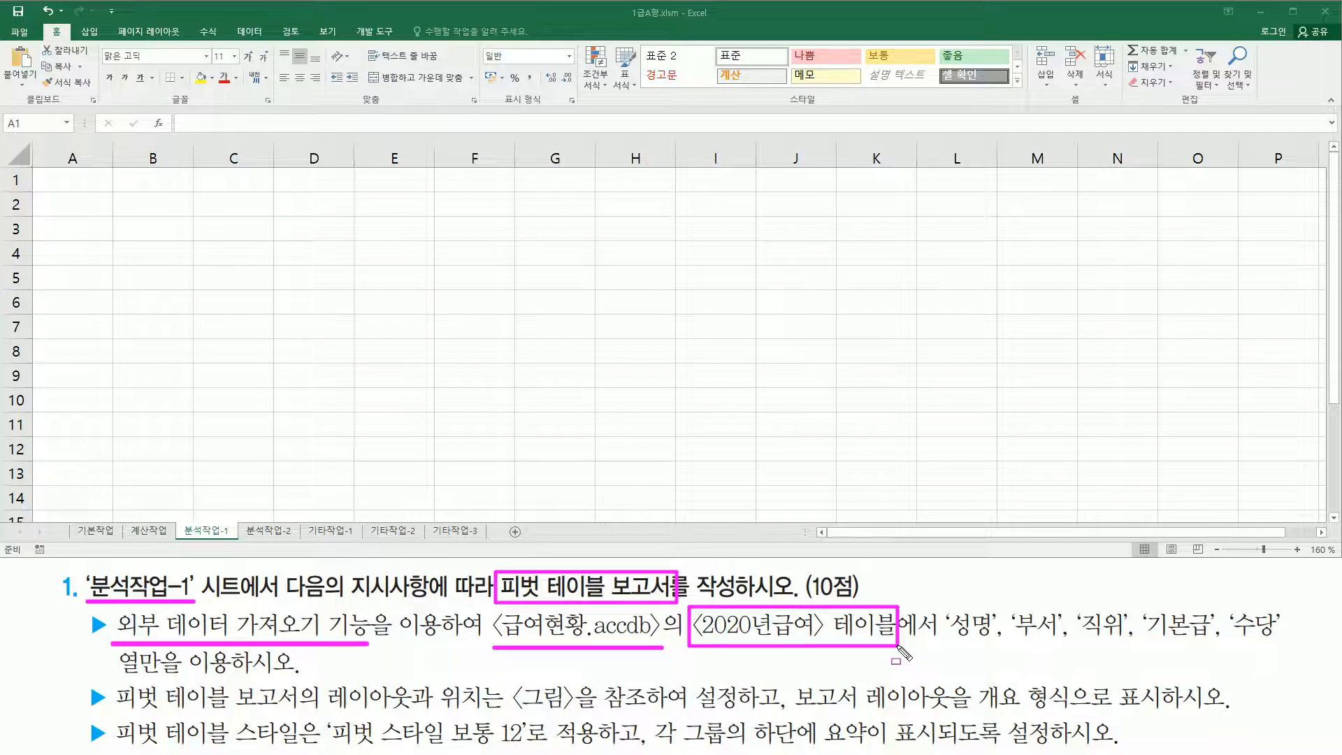
left_click_drag(947, 645, 1277, 647)
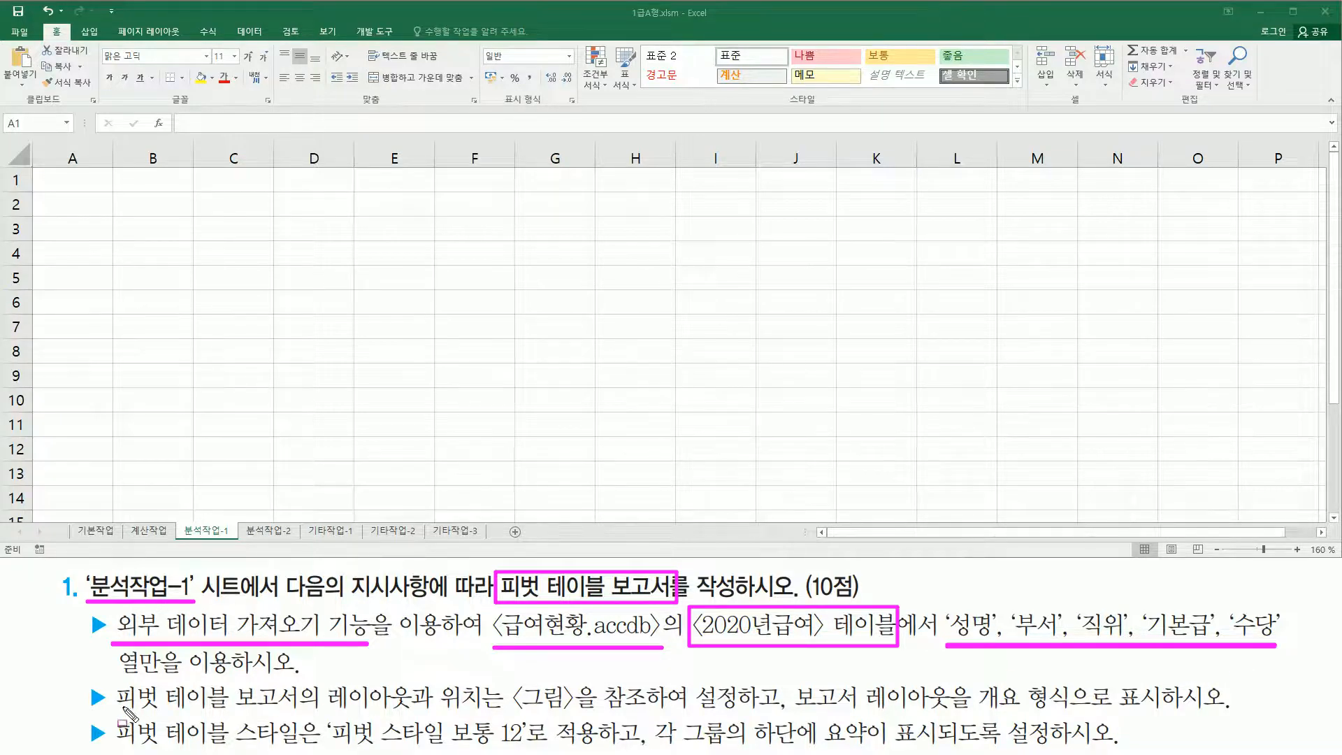
left_click_drag(324, 714, 521, 713)
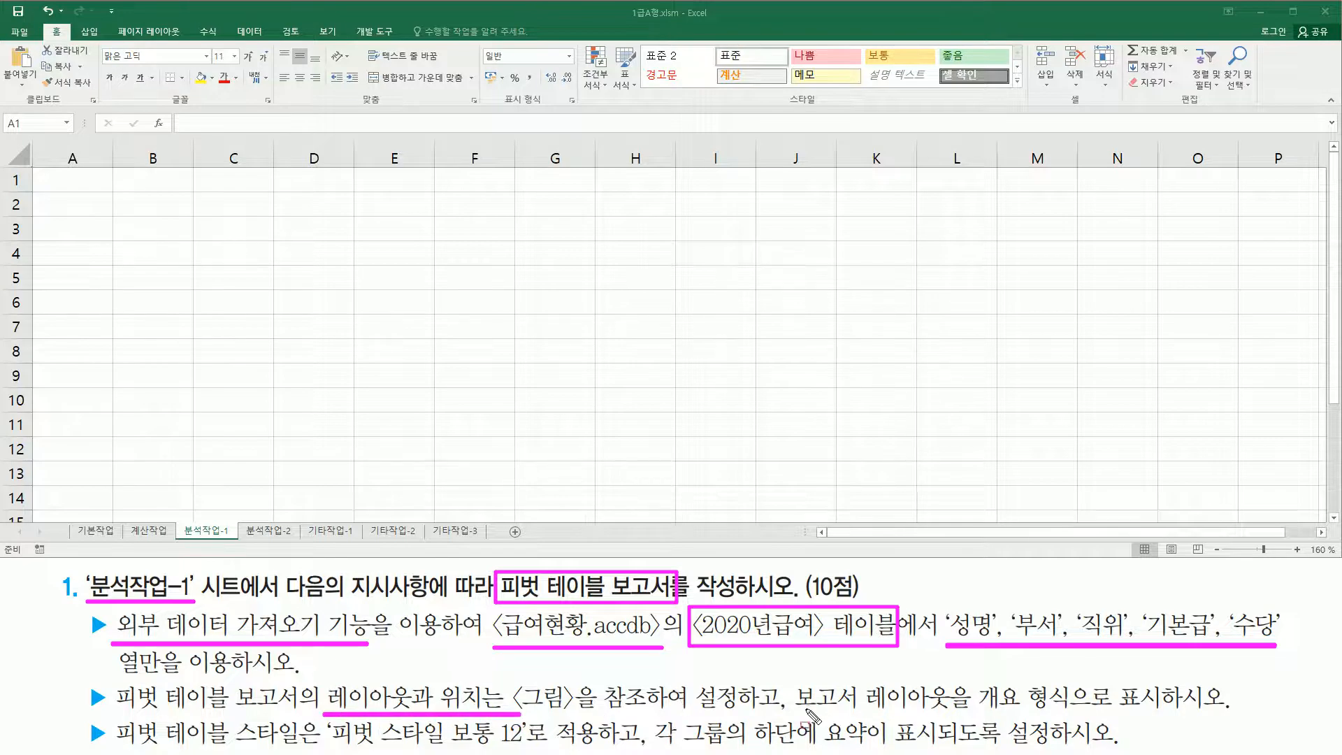
left_click_drag(796, 713, 1162, 713)
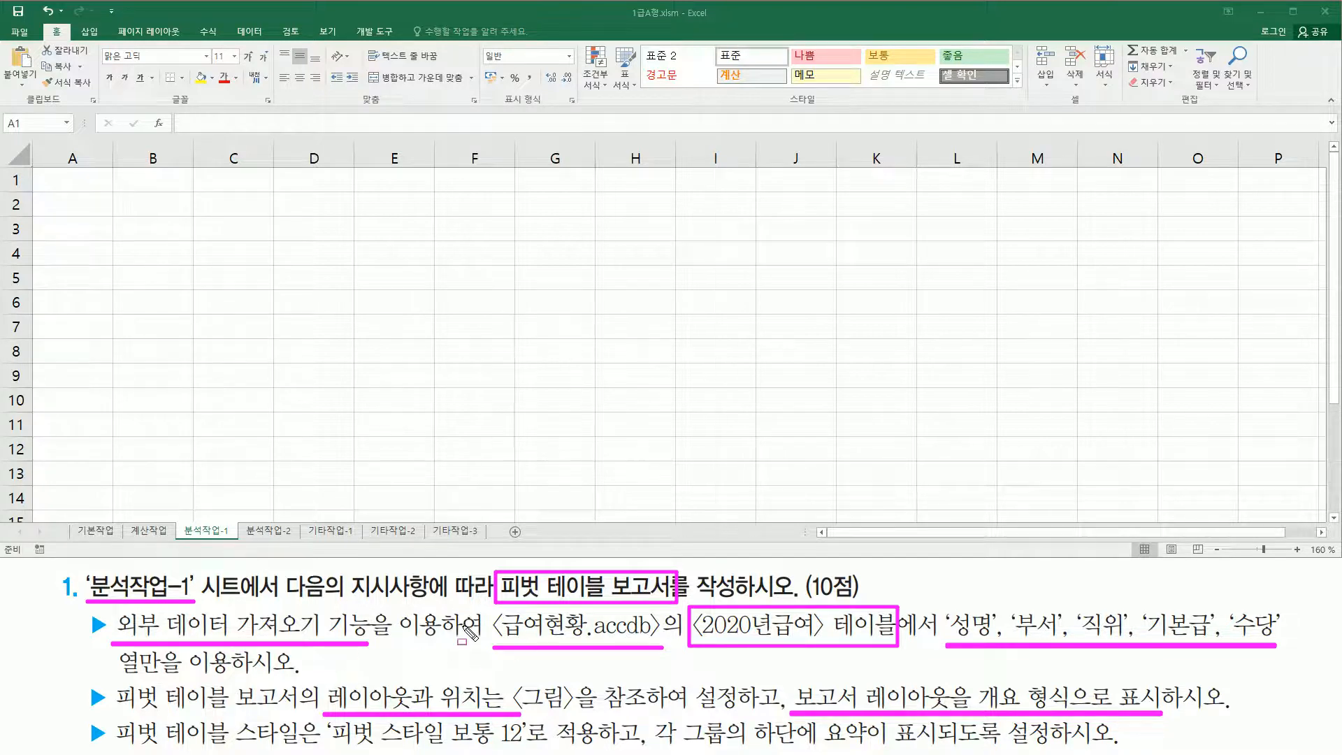
key("Escape")
Start an external data import through Microsoft Query from cell A1 of the 분석작업-1 sheet.
left_click(79, 185)
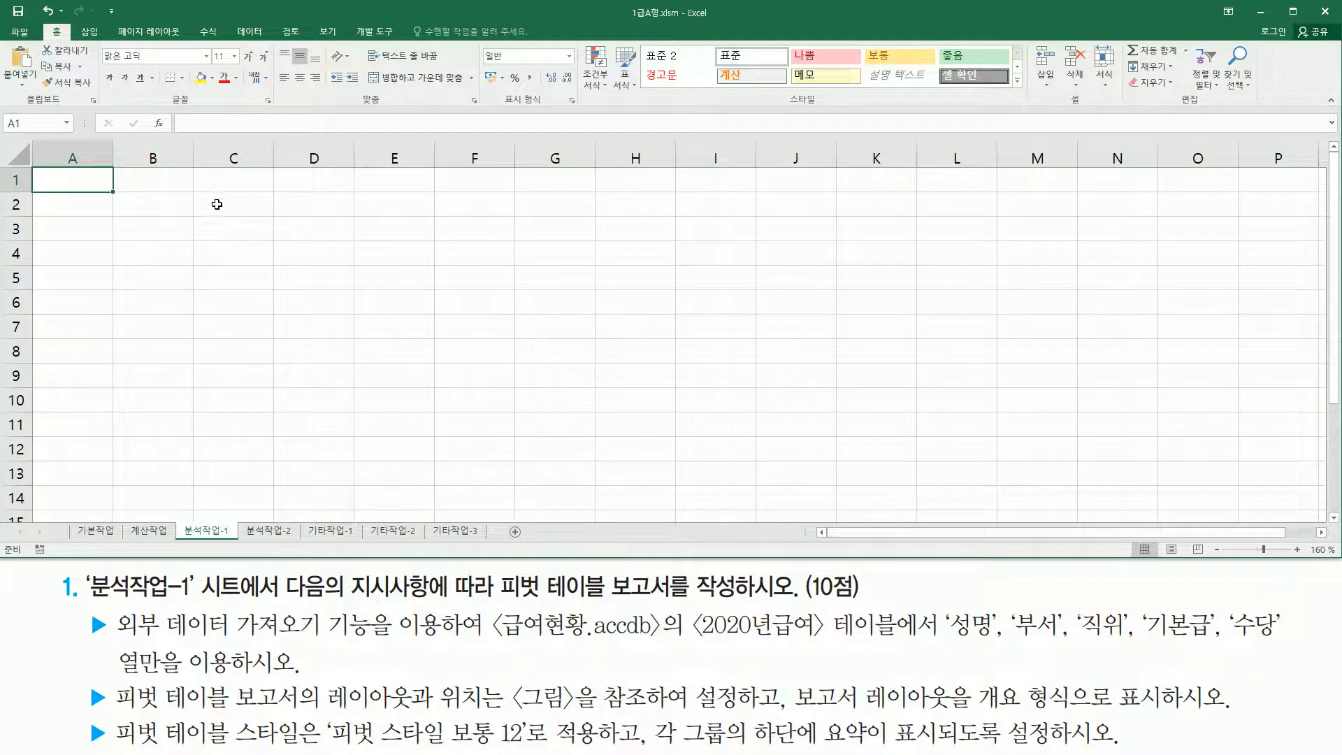
left_click(248, 31)
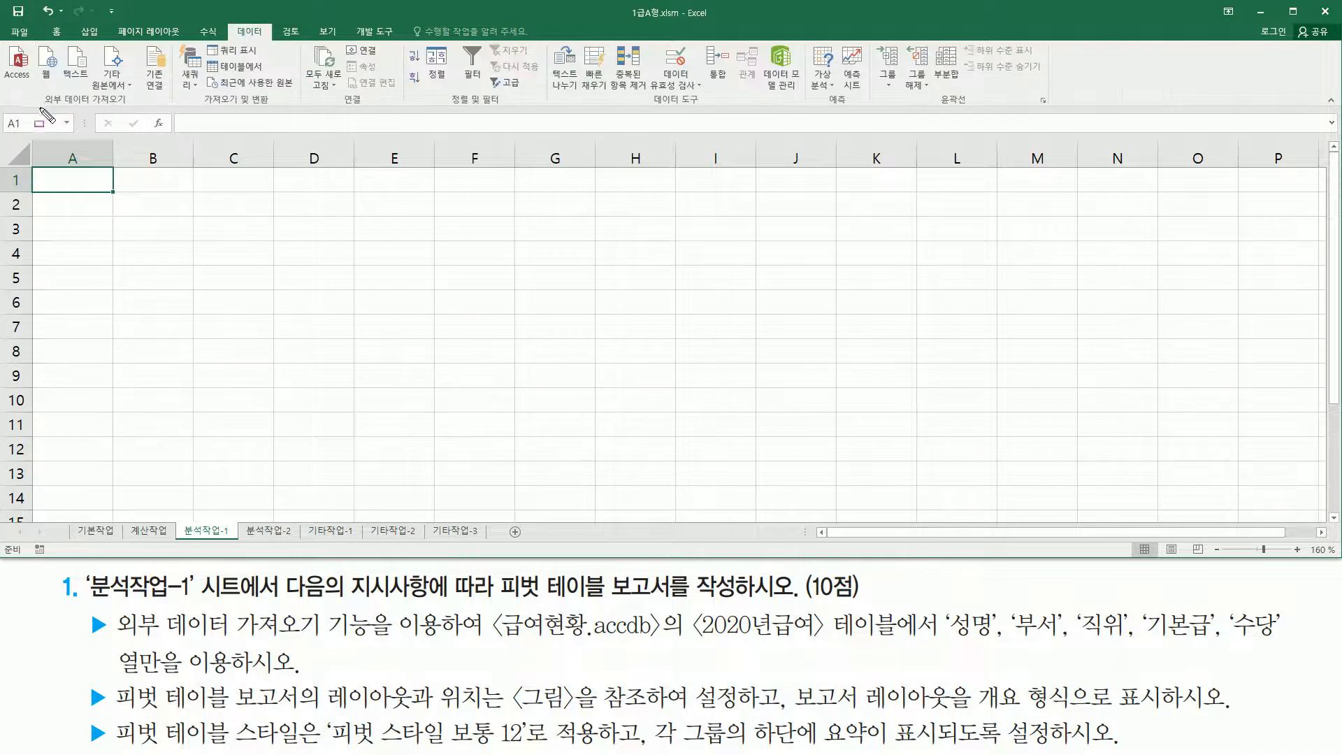
left_click_drag(40, 109, 133, 110)
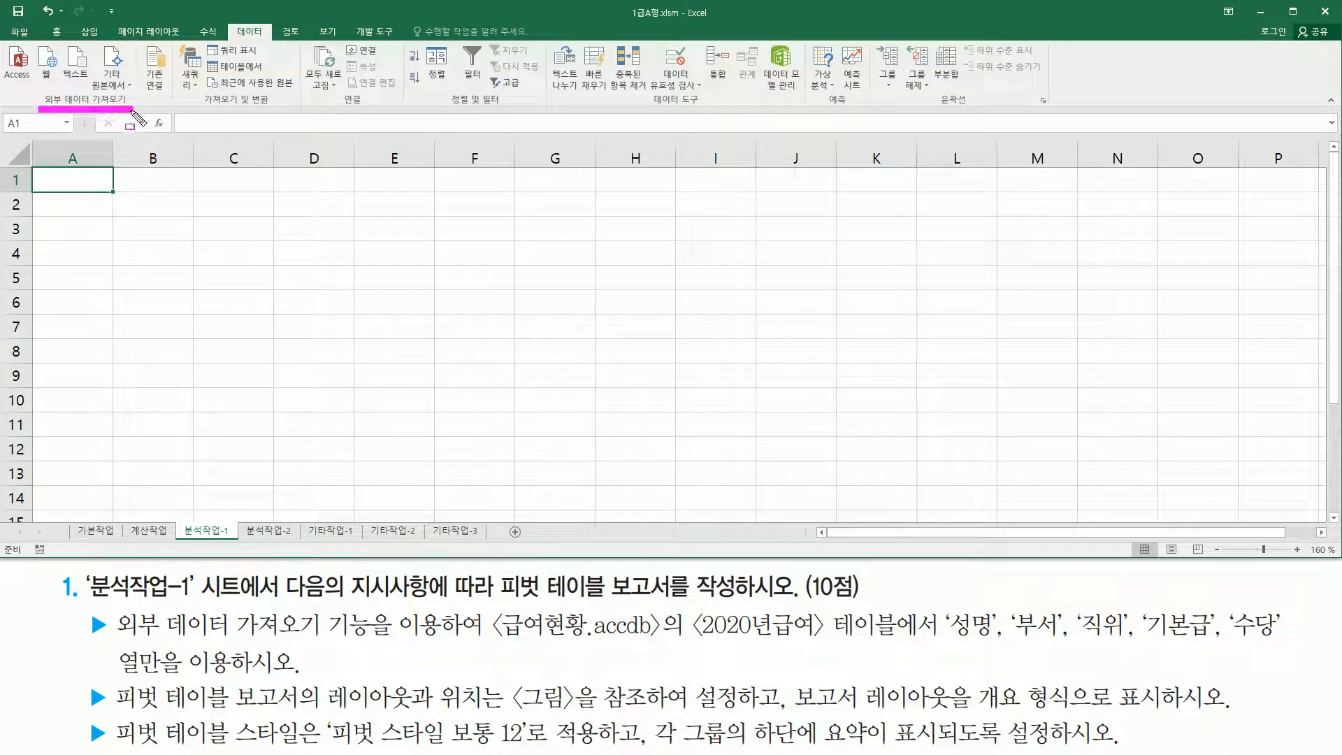
left_click_drag(89, 42, 136, 97)
key("Escape")
left_click(122, 84)
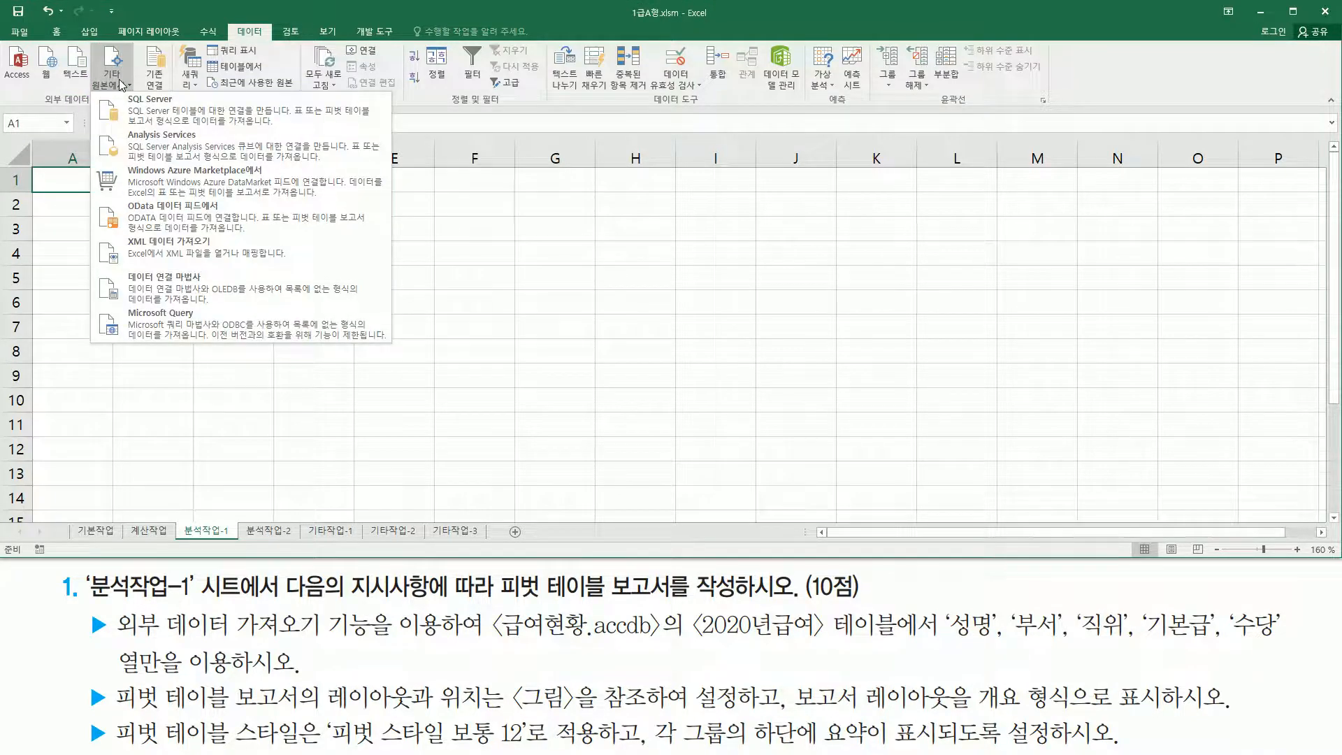
left_click(216, 328)
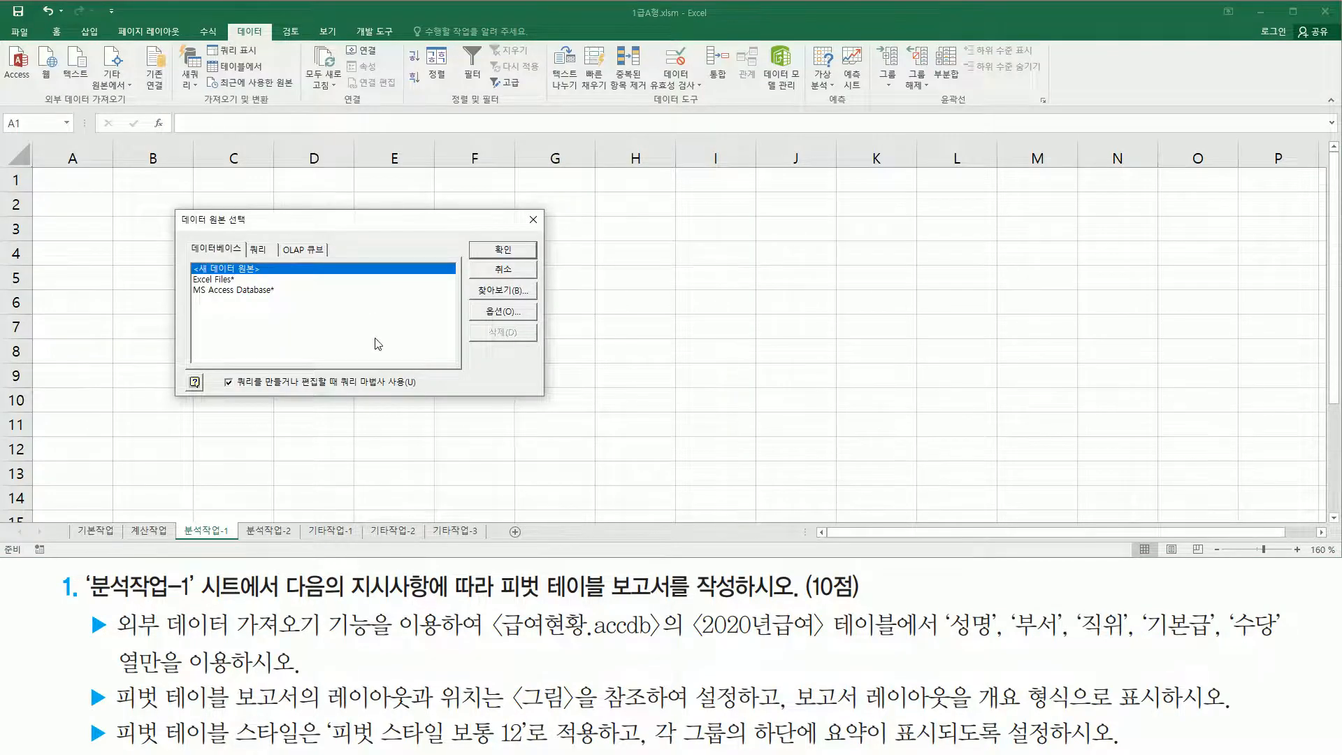
Choose MS Access Database* as the data source, keeping the query wizard option enabled.
left_click(234, 291)
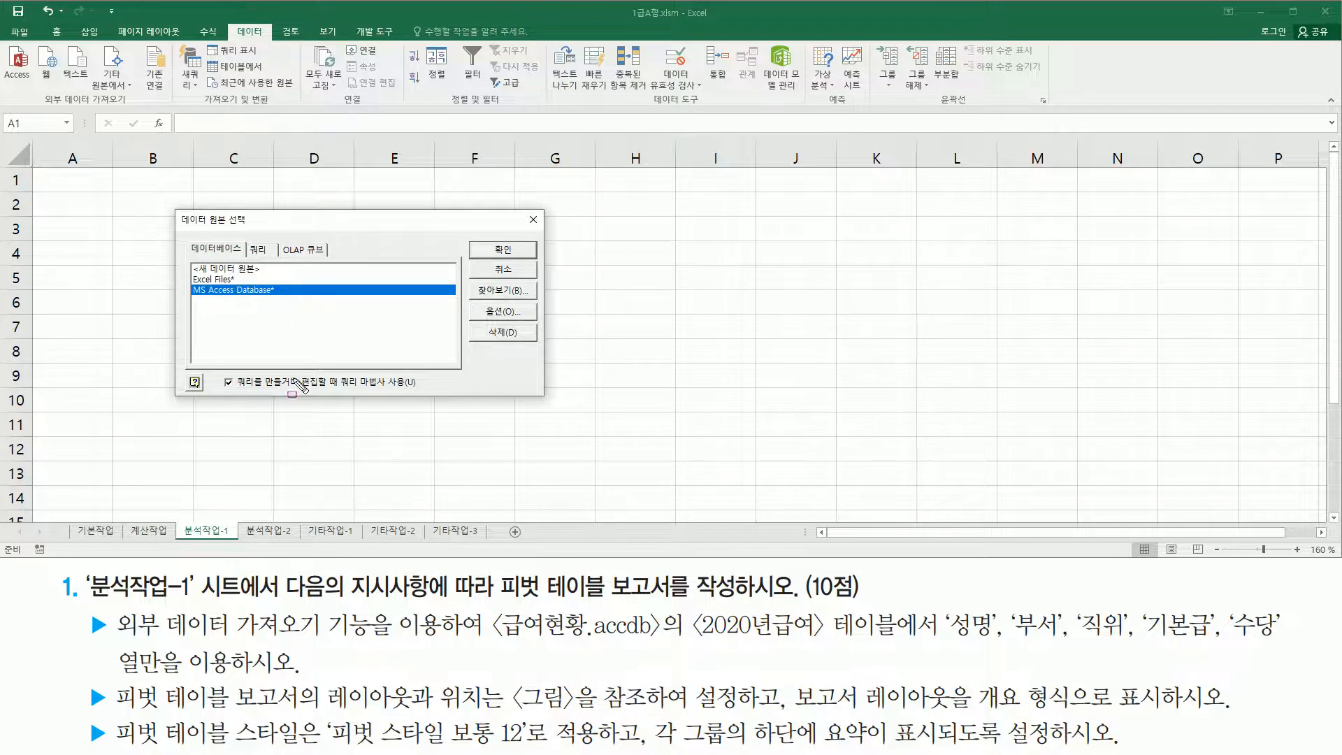
left_click_drag(337, 390, 415, 389)
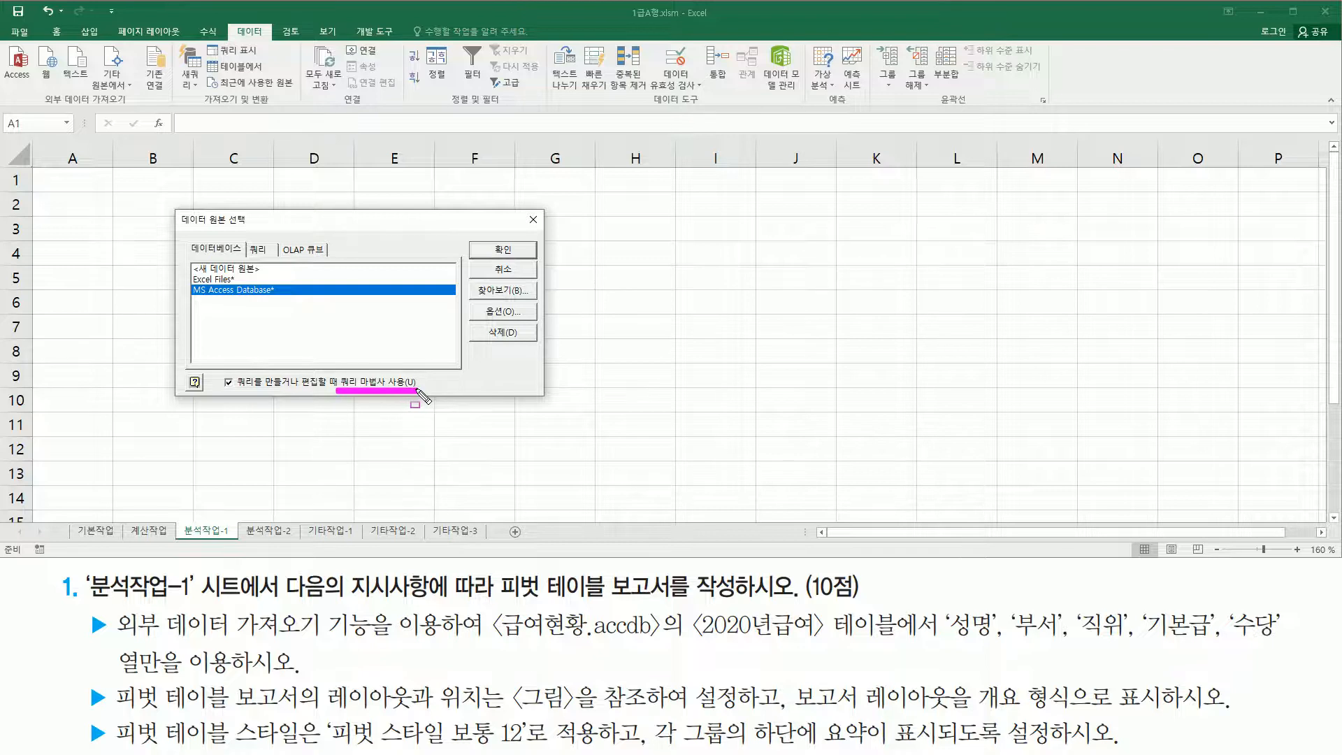
left_click_drag(216, 373, 239, 396)
left_click(518, 253)
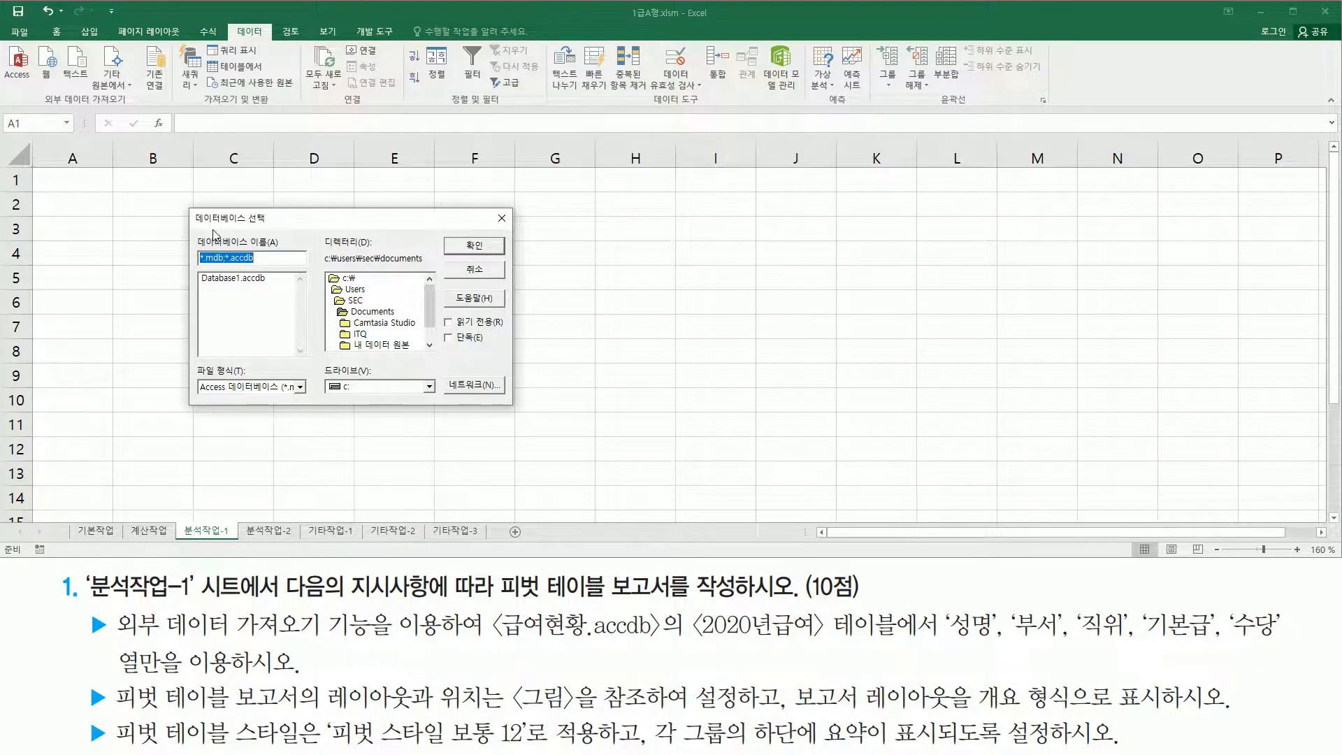
Select the database 급여현황.accdb from the folder C:\길벗컴활1급\01 엑셀\04 실전모의고사 as the query source.
double_click(349, 279)
left_click_drag(432, 297, 429, 332)
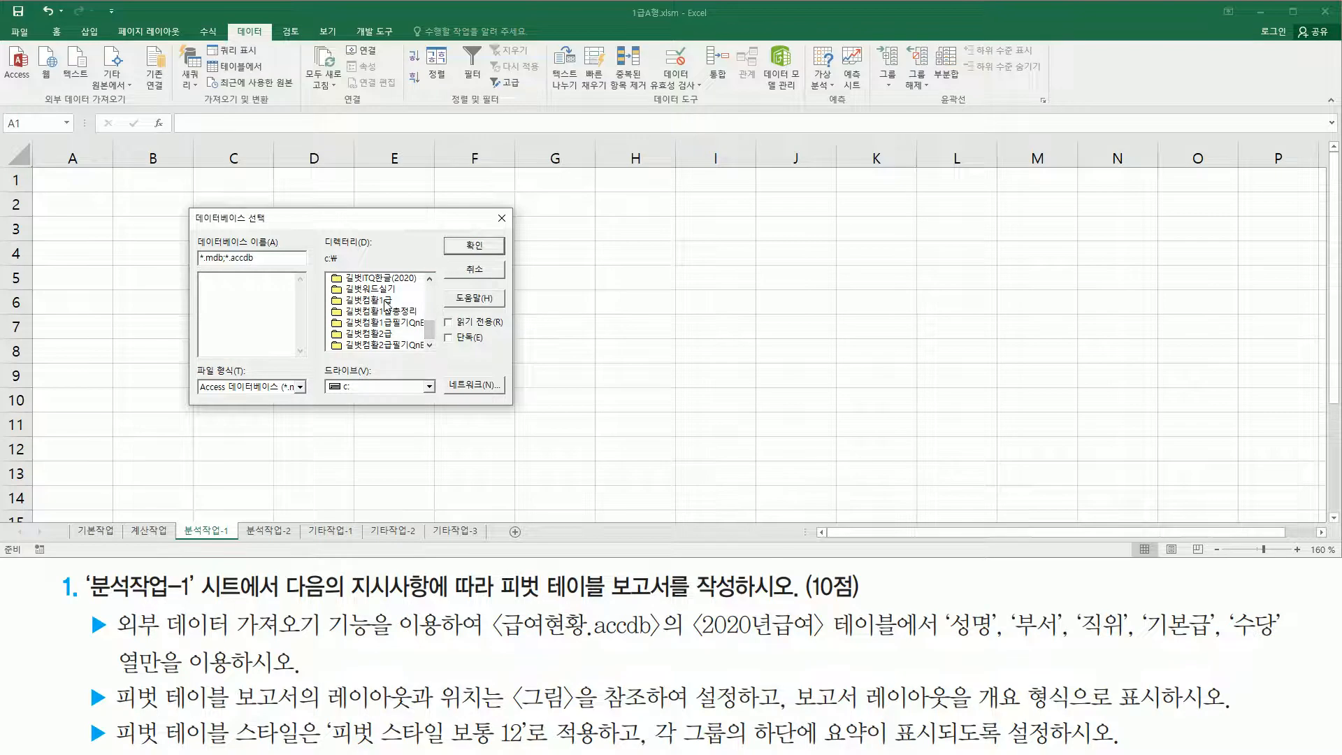
left_click(385, 301)
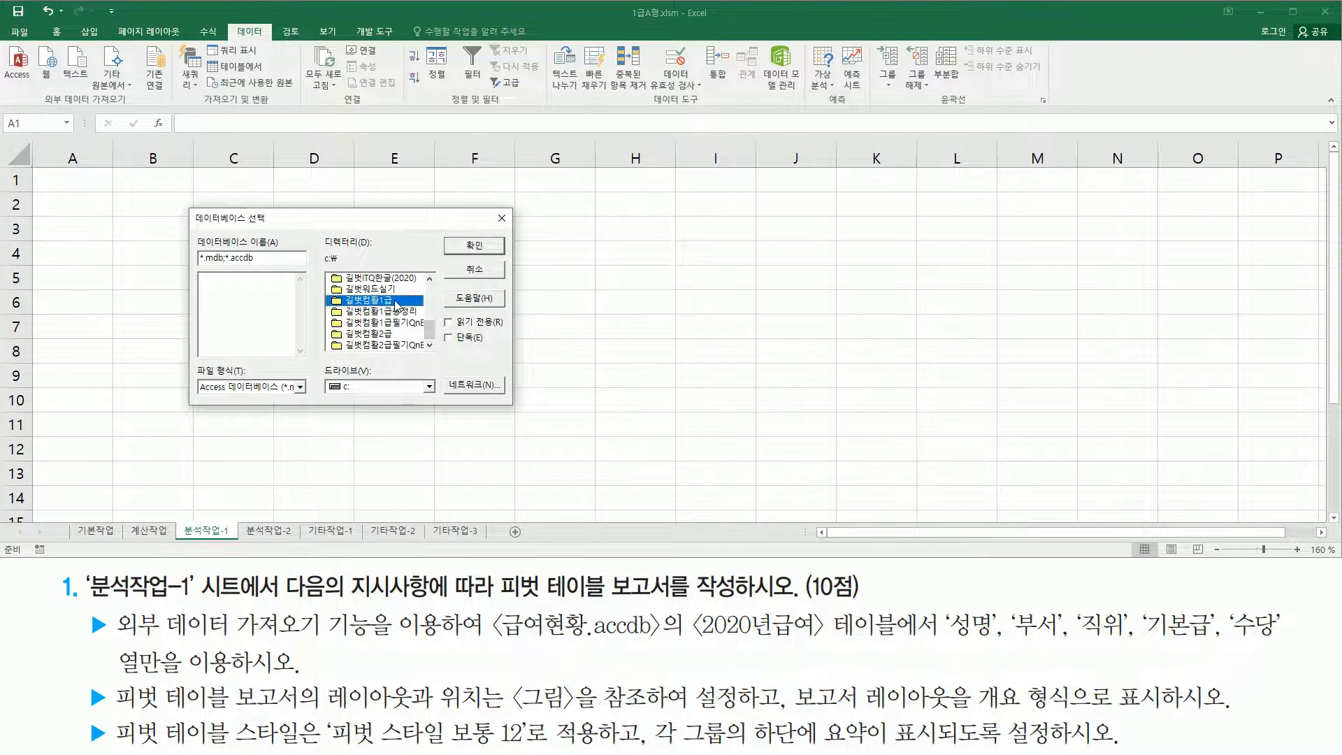
double_click(395, 302)
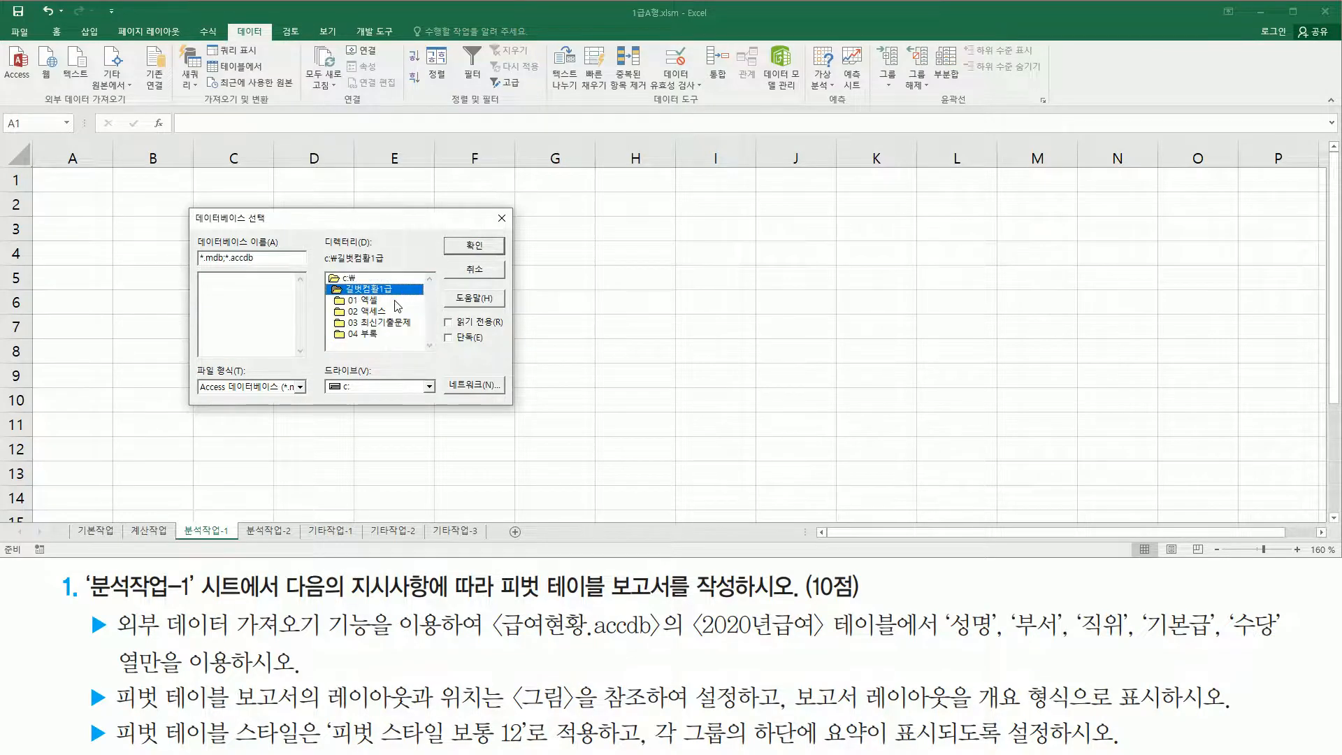
left_click(373, 302)
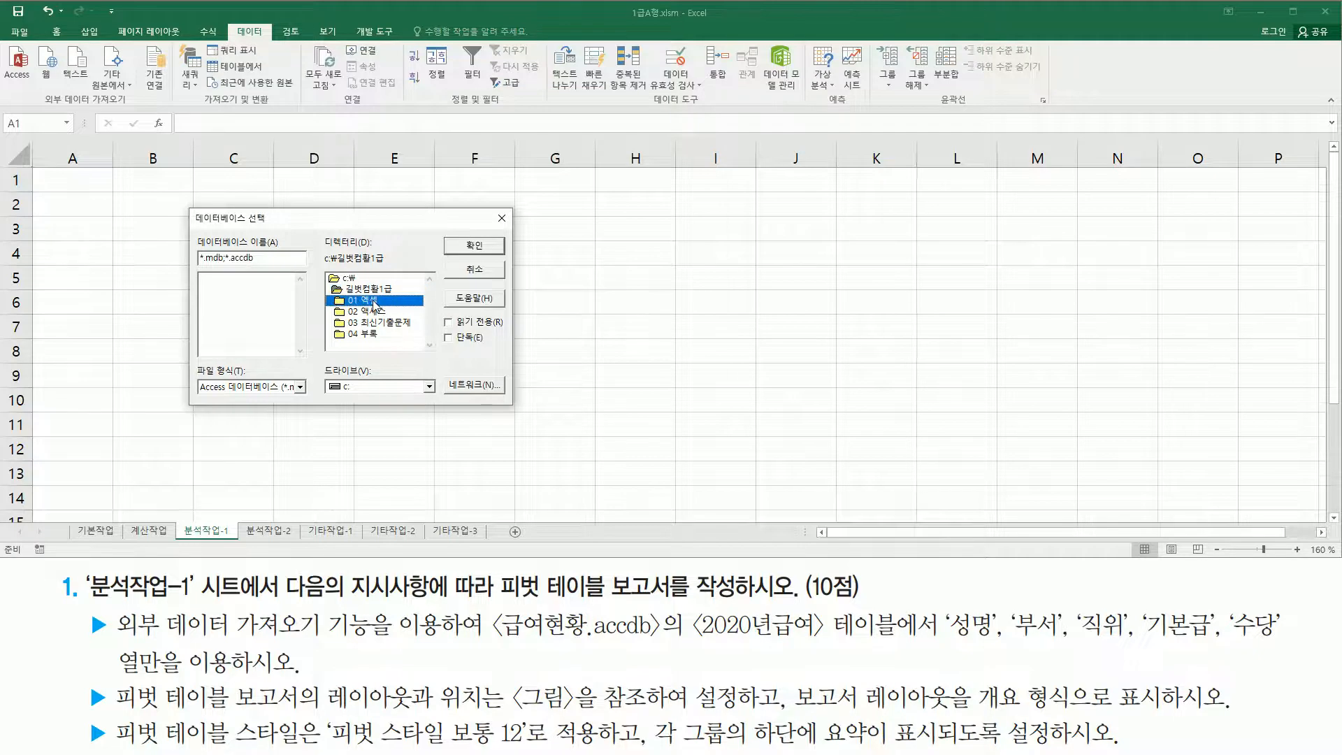
double_click(373, 302)
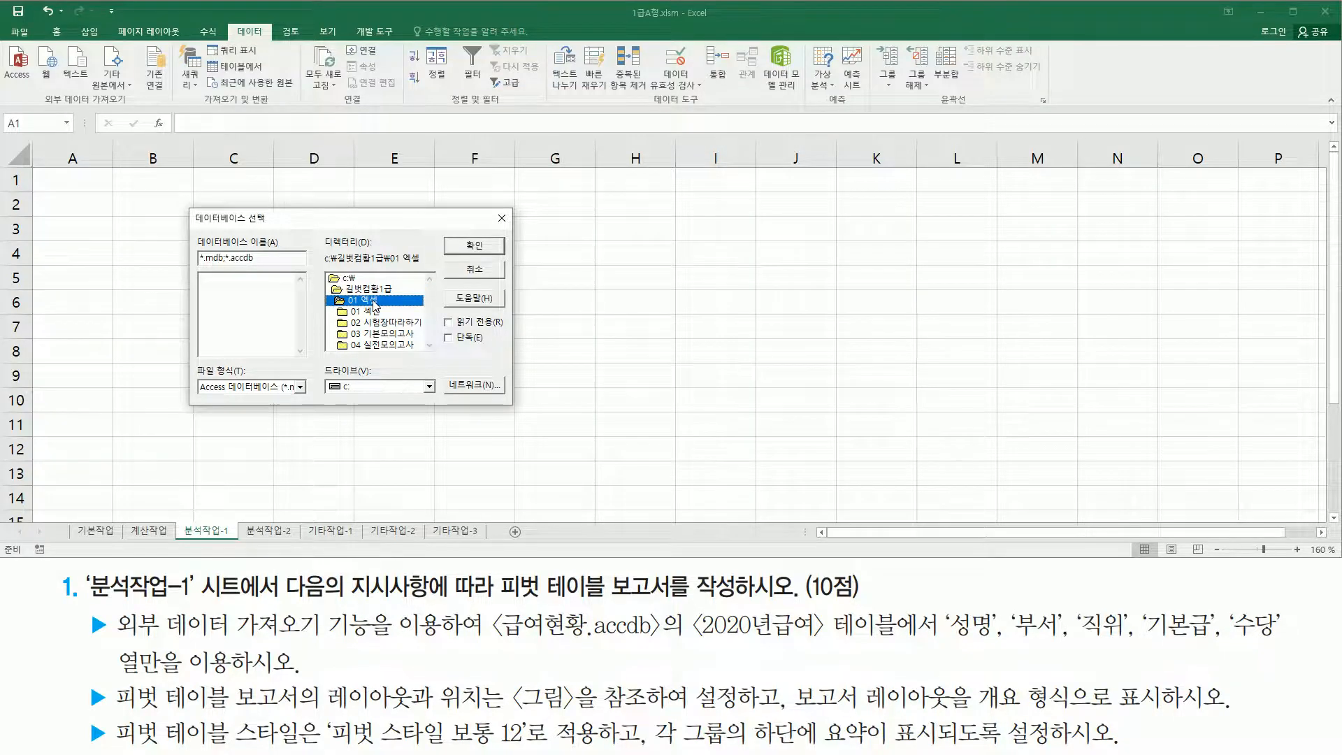
left_click(376, 345)
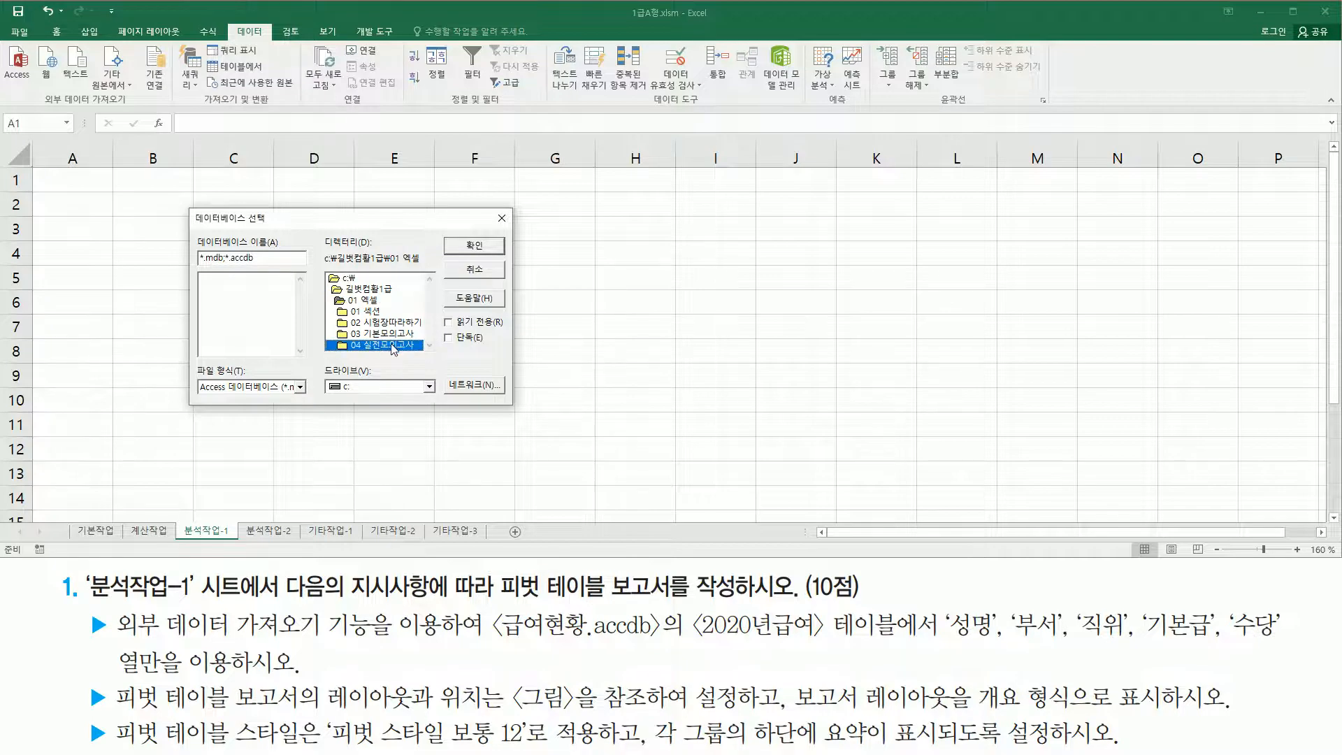
double_click(392, 345)
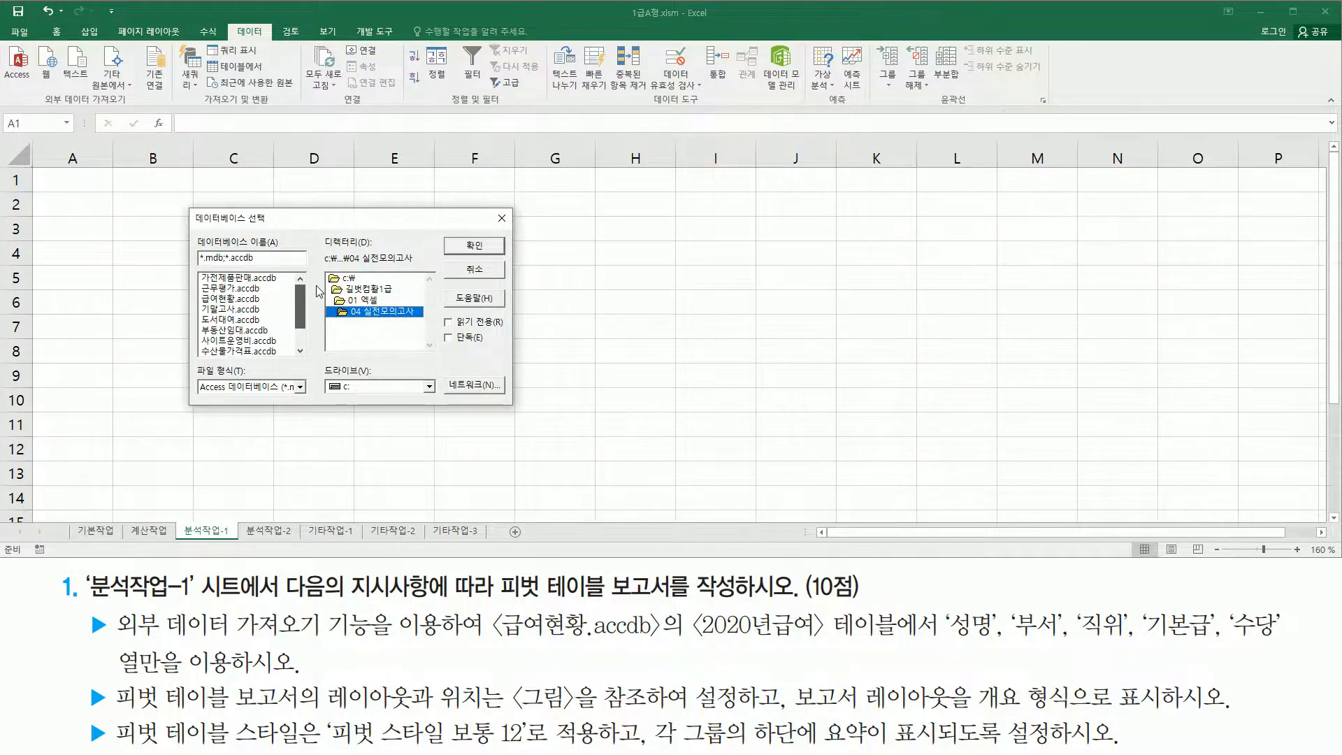
left_click(235, 299)
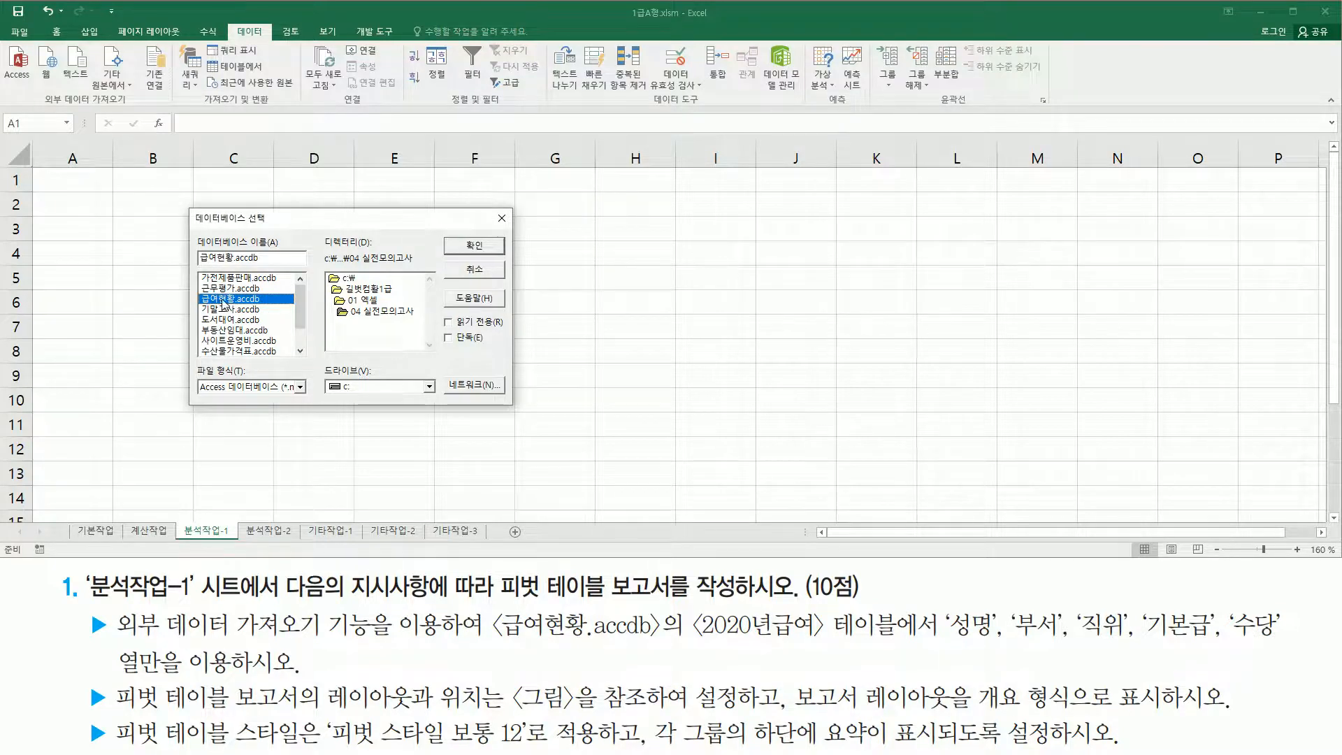
left_click(461, 252)
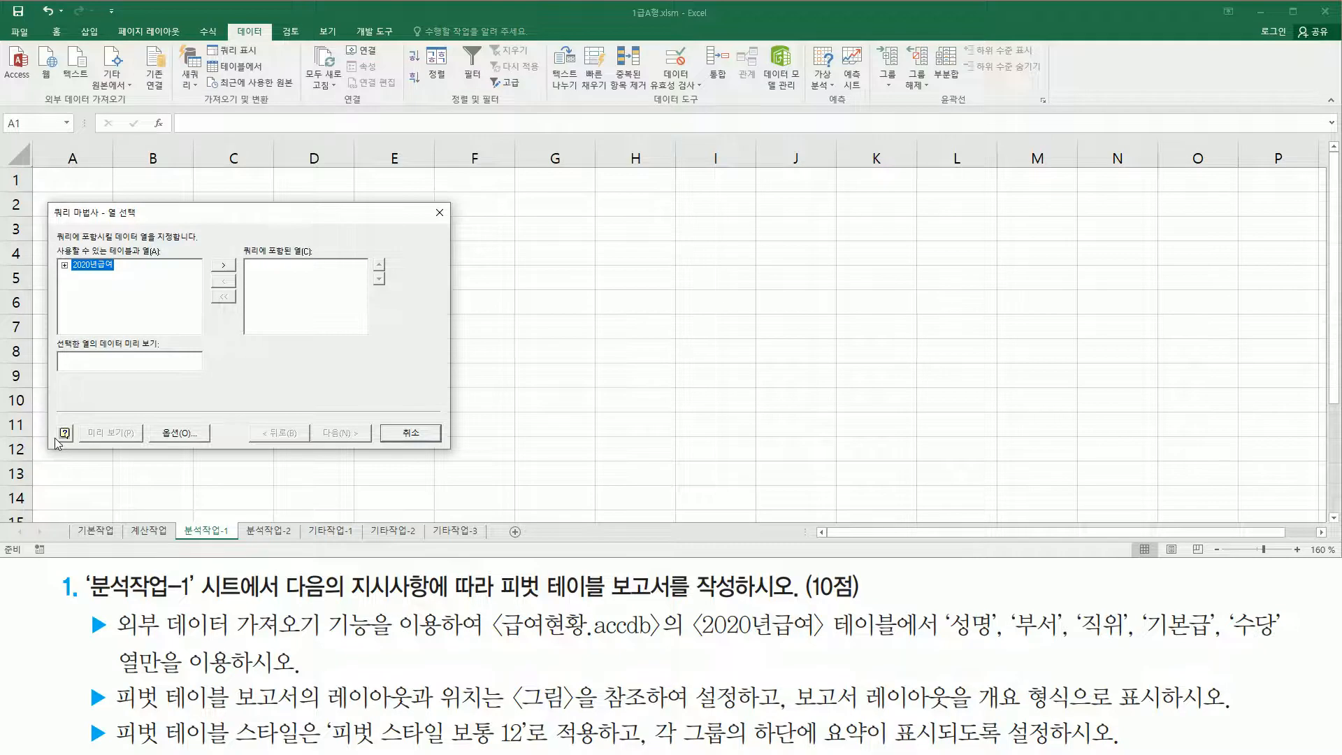
key("ctrl+2")
mouse_move(51, 279)
left_mouse_down()
mouse_move(117, 277)
mouse_move(127, 253)
left_mouse_up()
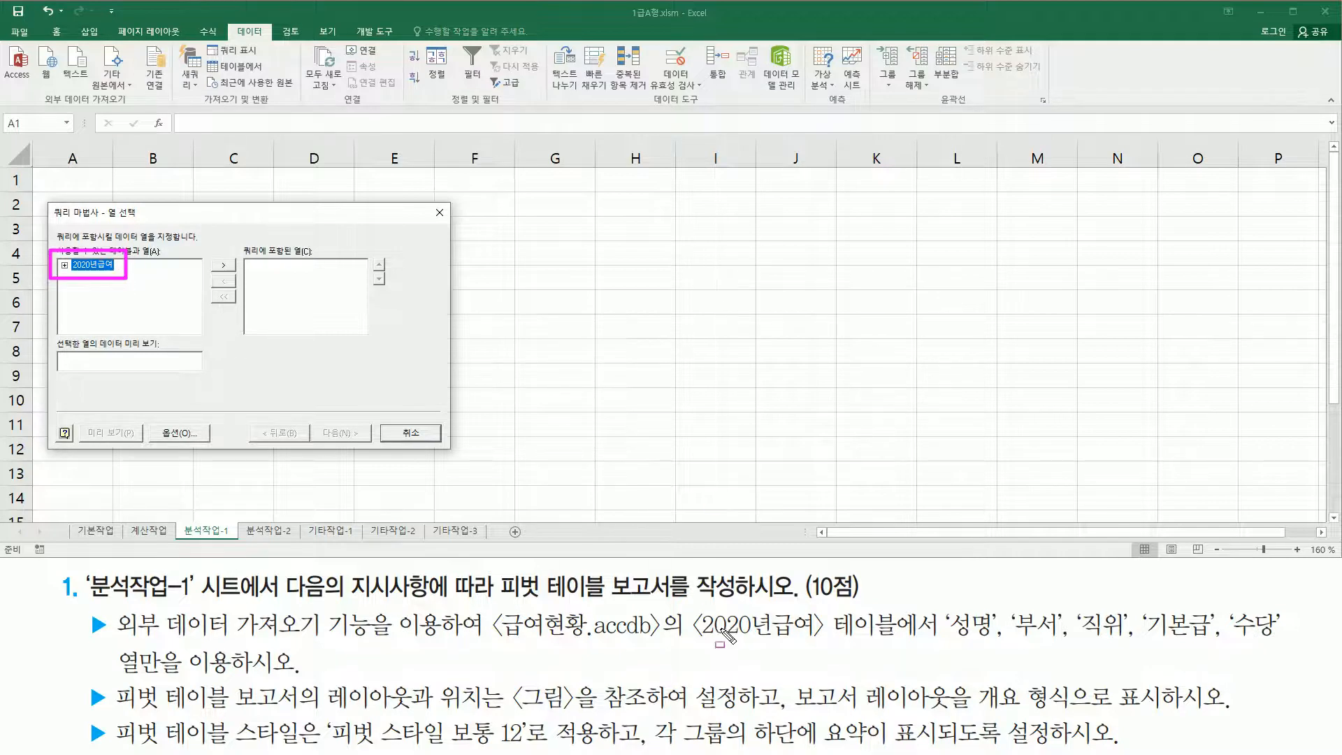
left_click_drag(694, 640, 916, 642)
key("Escape")
key("ctrl+2")
left_click_drag(57, 256, 74, 276)
key("Escape")
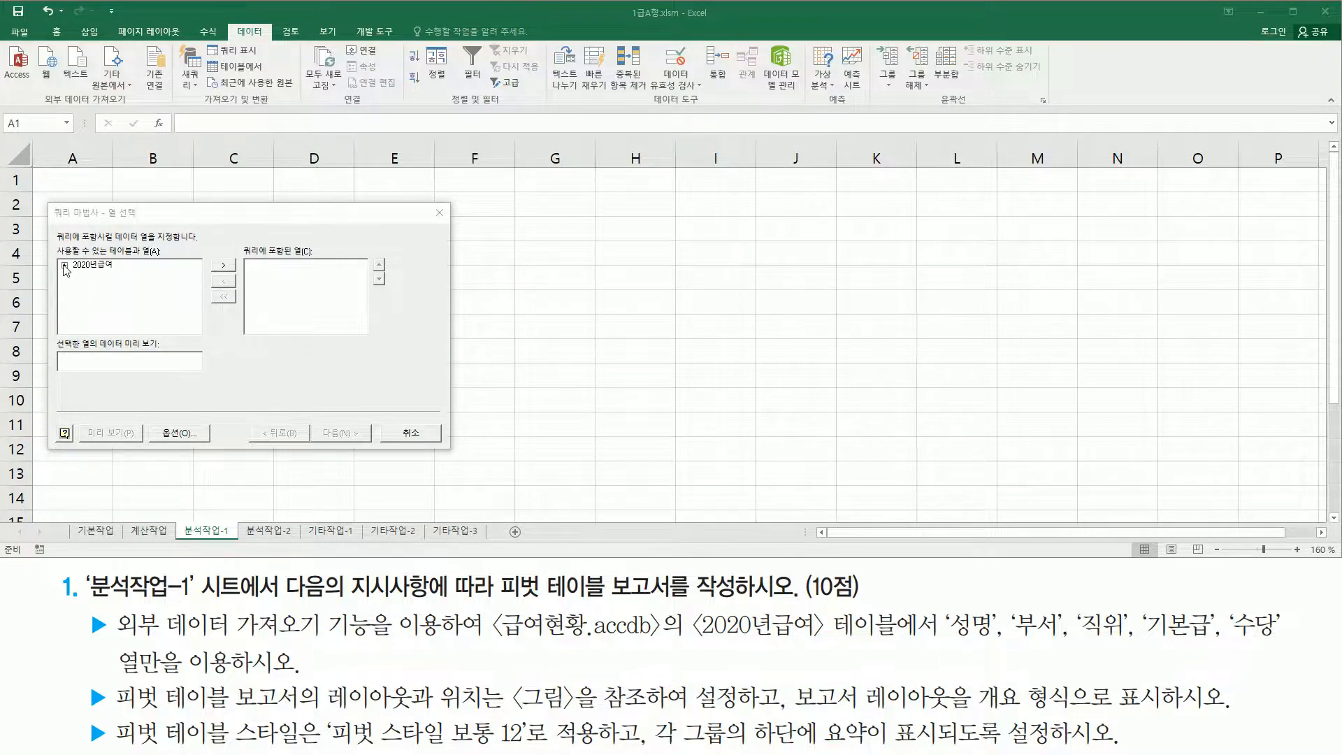
Add the columns 성명, 부서, 직위, 기본급 and 수당 from the 2020년급여 table to the query.
left_click(64, 266)
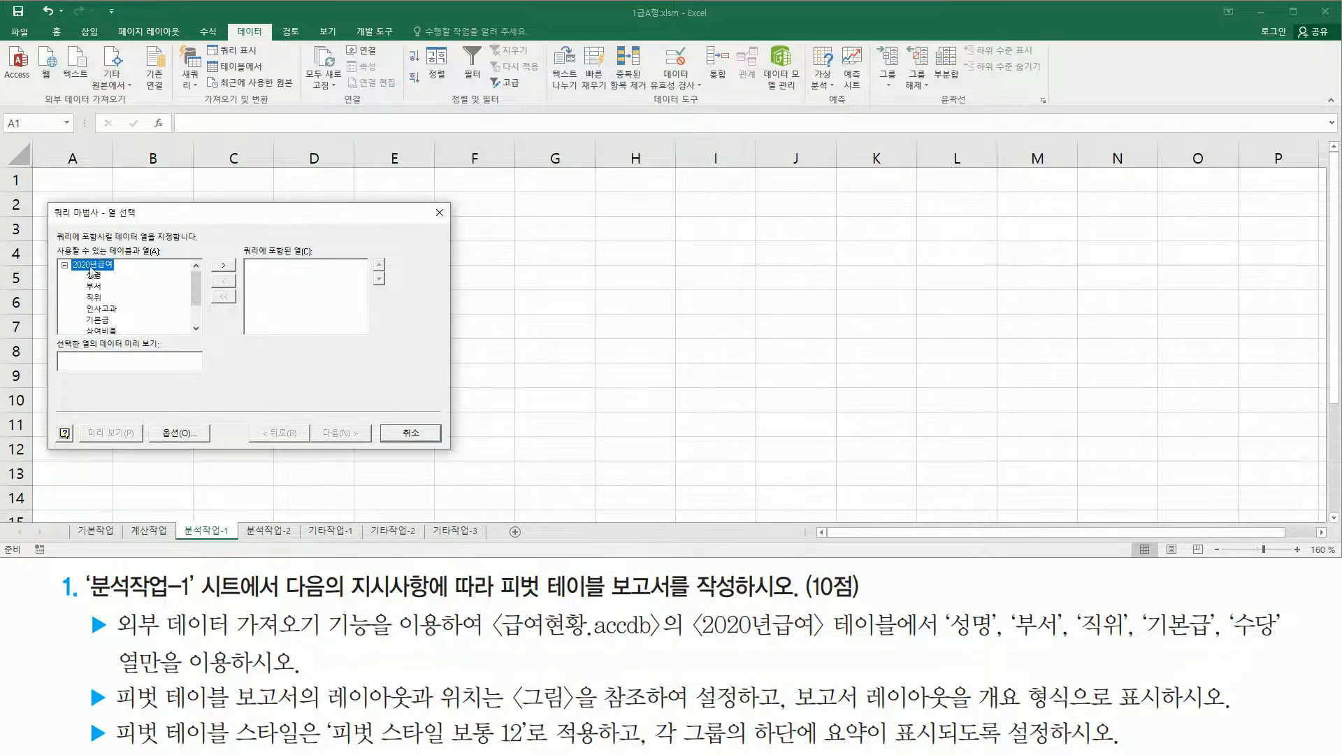
left_click_drag(196, 299, 207, 274)
key("ctrl+2")
left_click_drag(945, 640, 1280, 641)
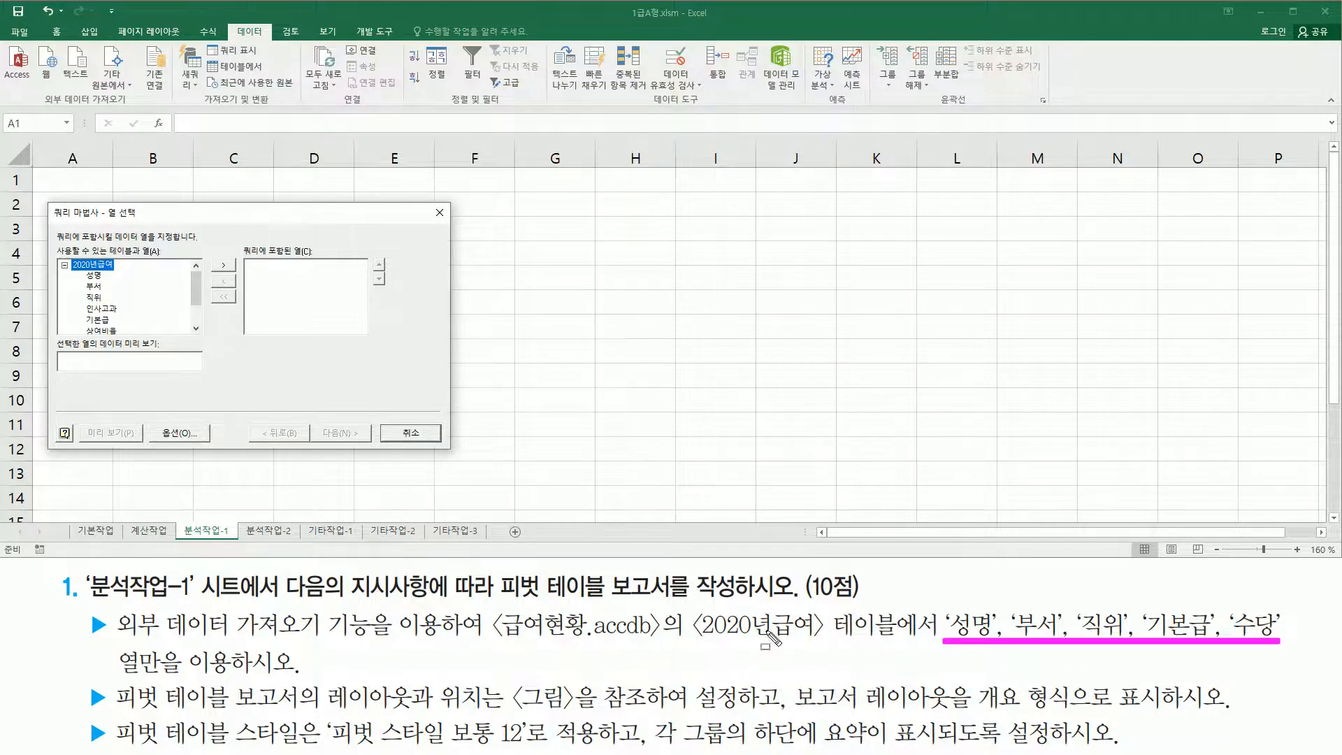
key("Escape")
left_click(95, 276)
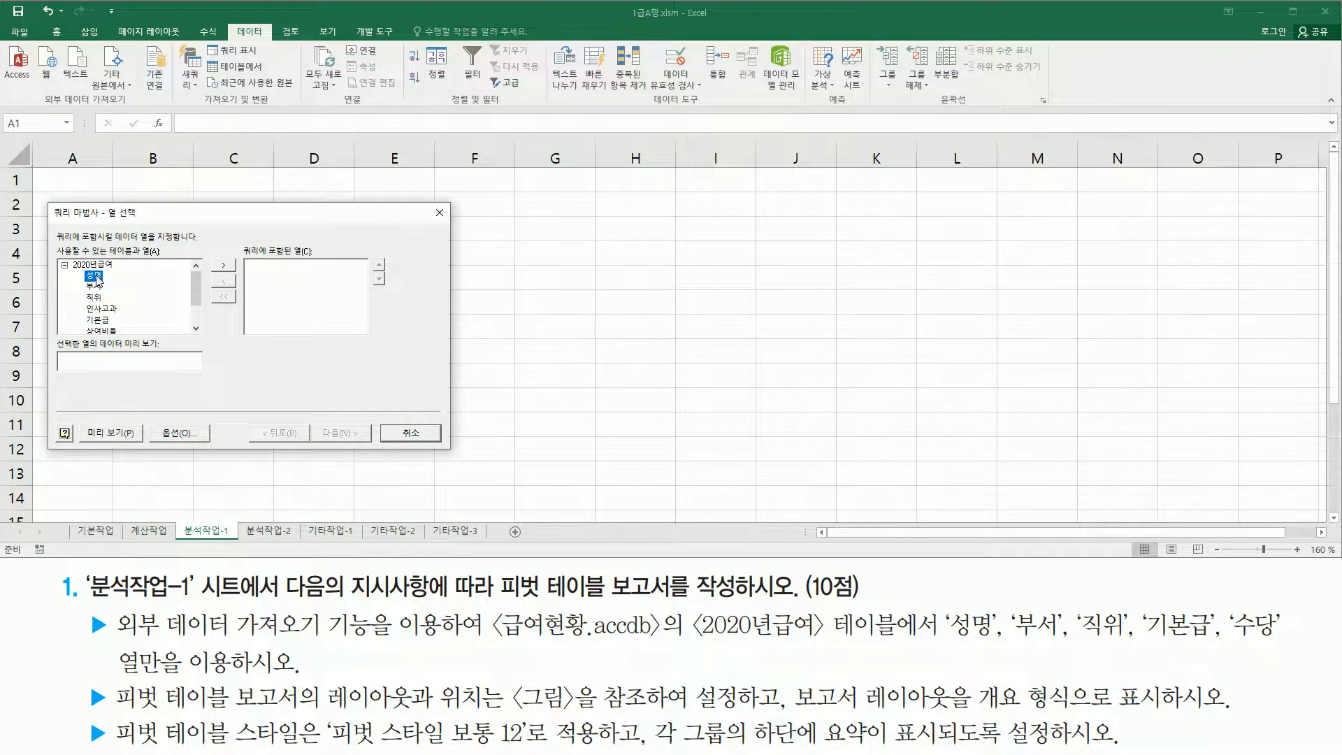
double_click(95, 277)
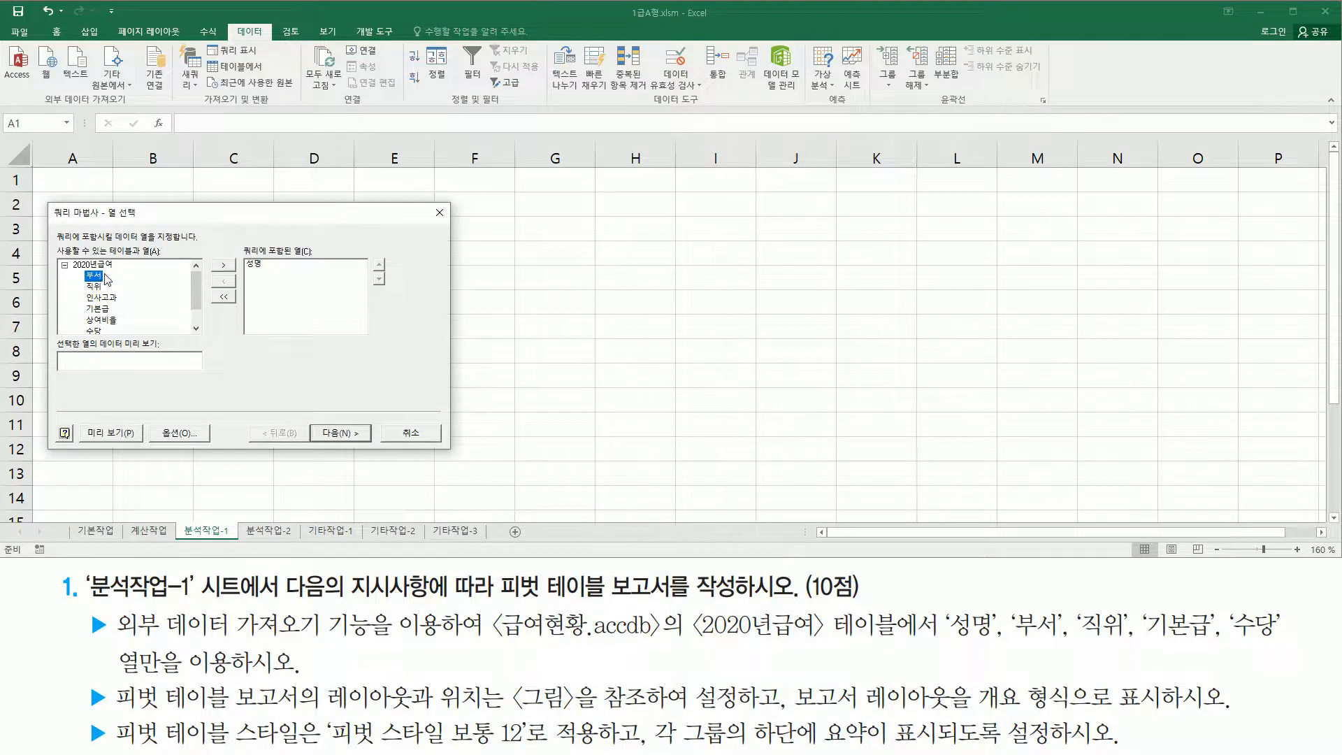
double_click(96, 277)
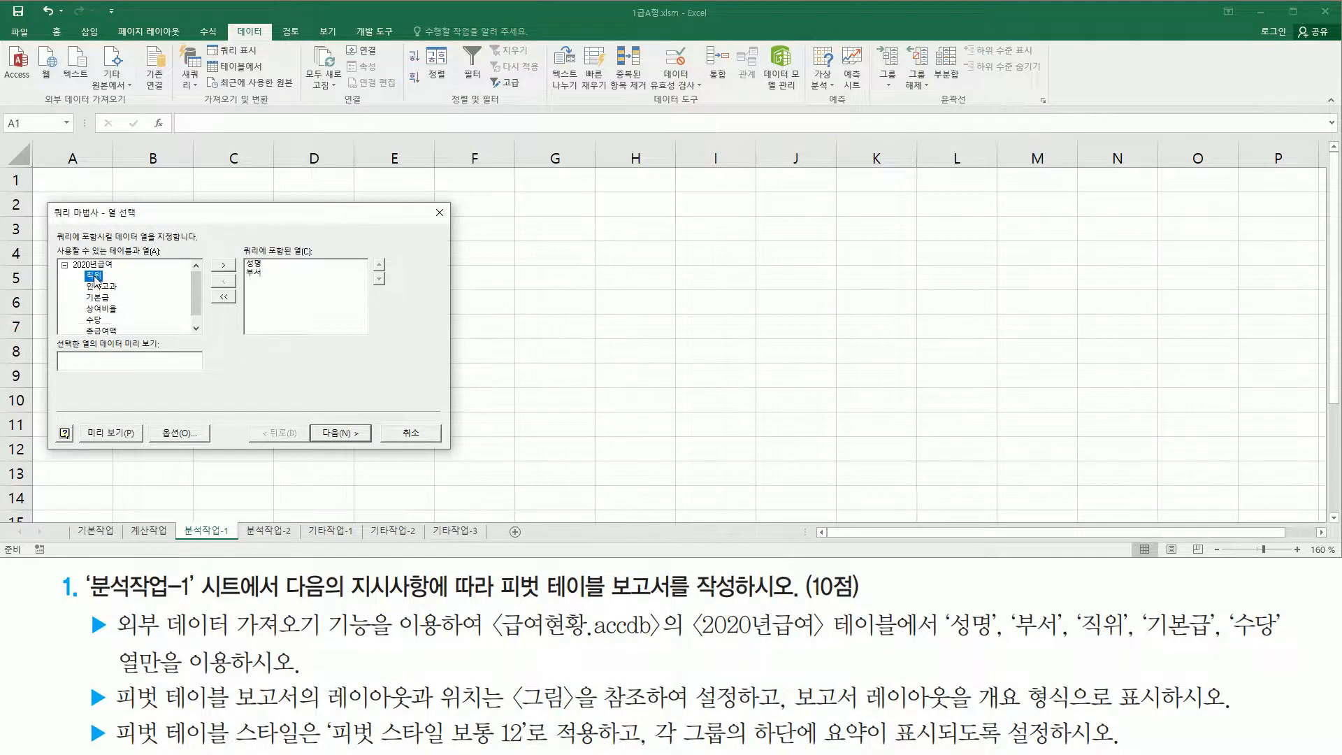
double_click(96, 277)
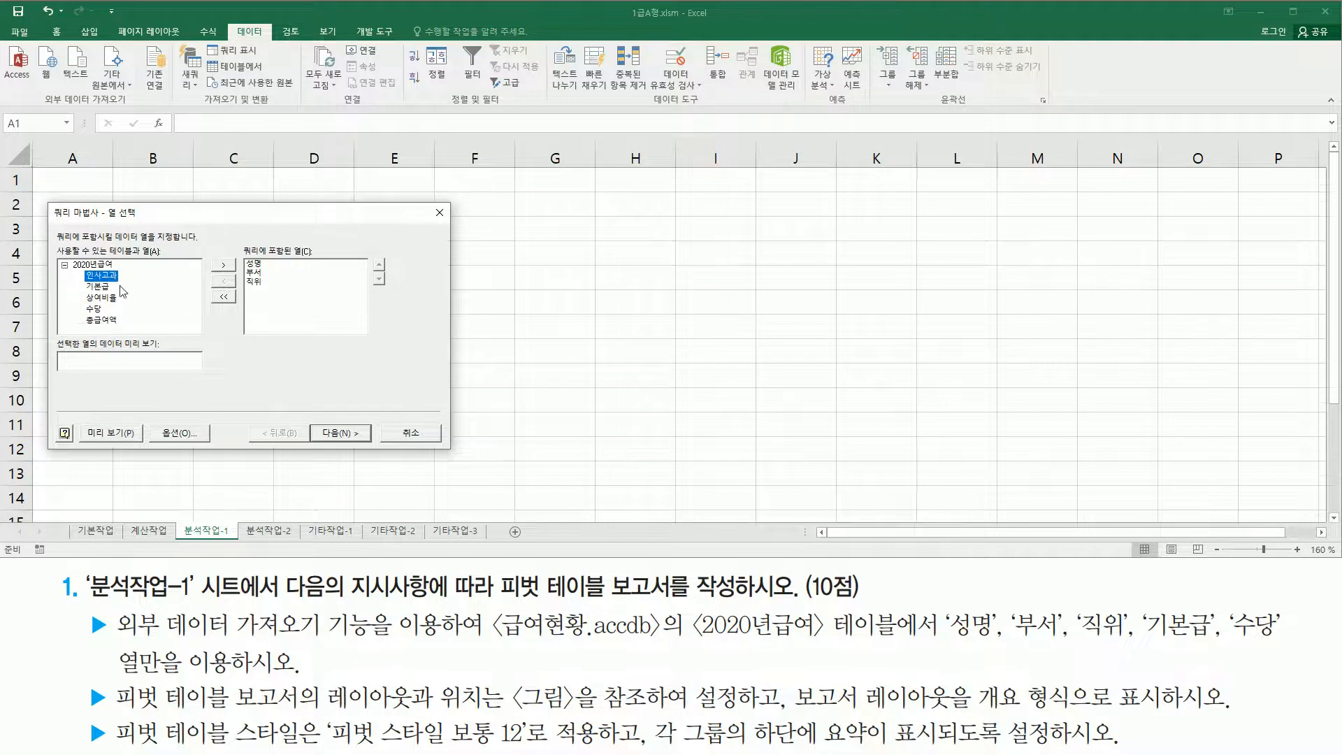
left_click(105, 288)
double_click(105, 287)
left_click(98, 298)
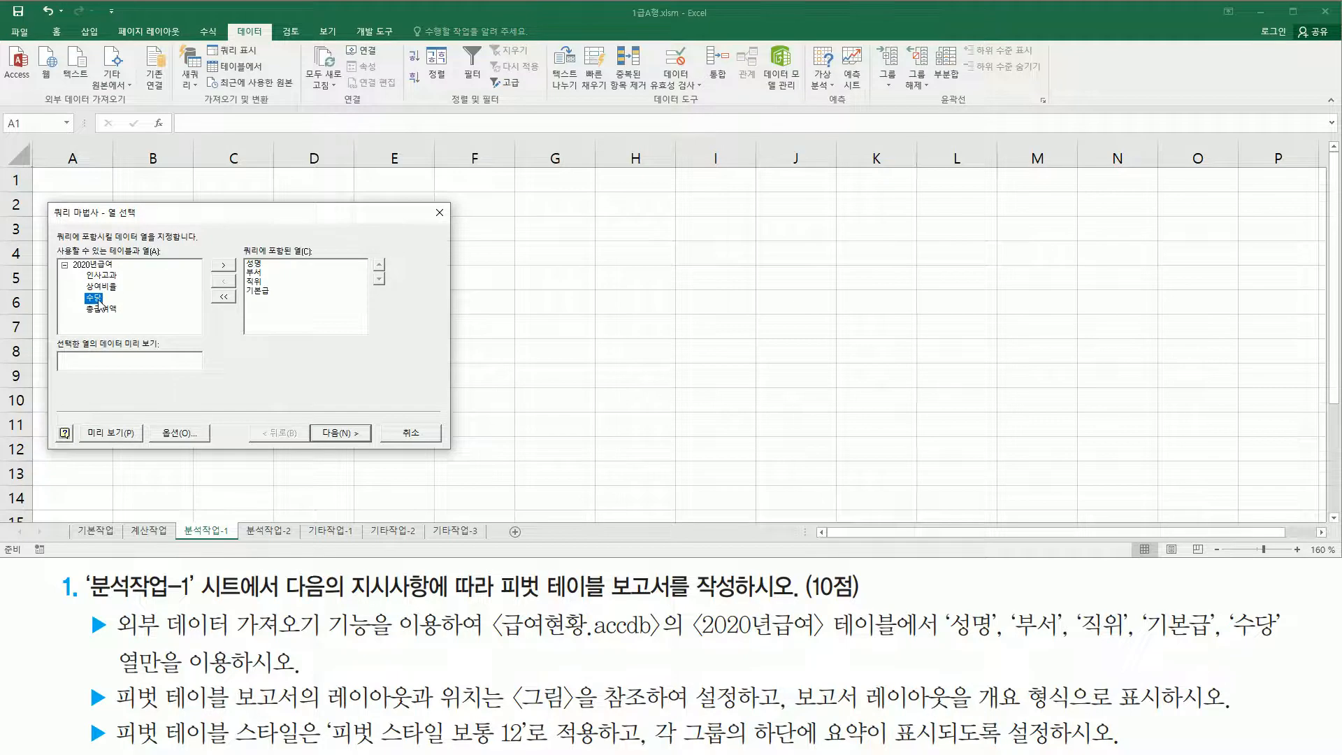
double_click(98, 299)
mouse_move(241, 255)
left_mouse_down()
mouse_move(293, 326)
mouse_move(284, 311)
left_mouse_up()
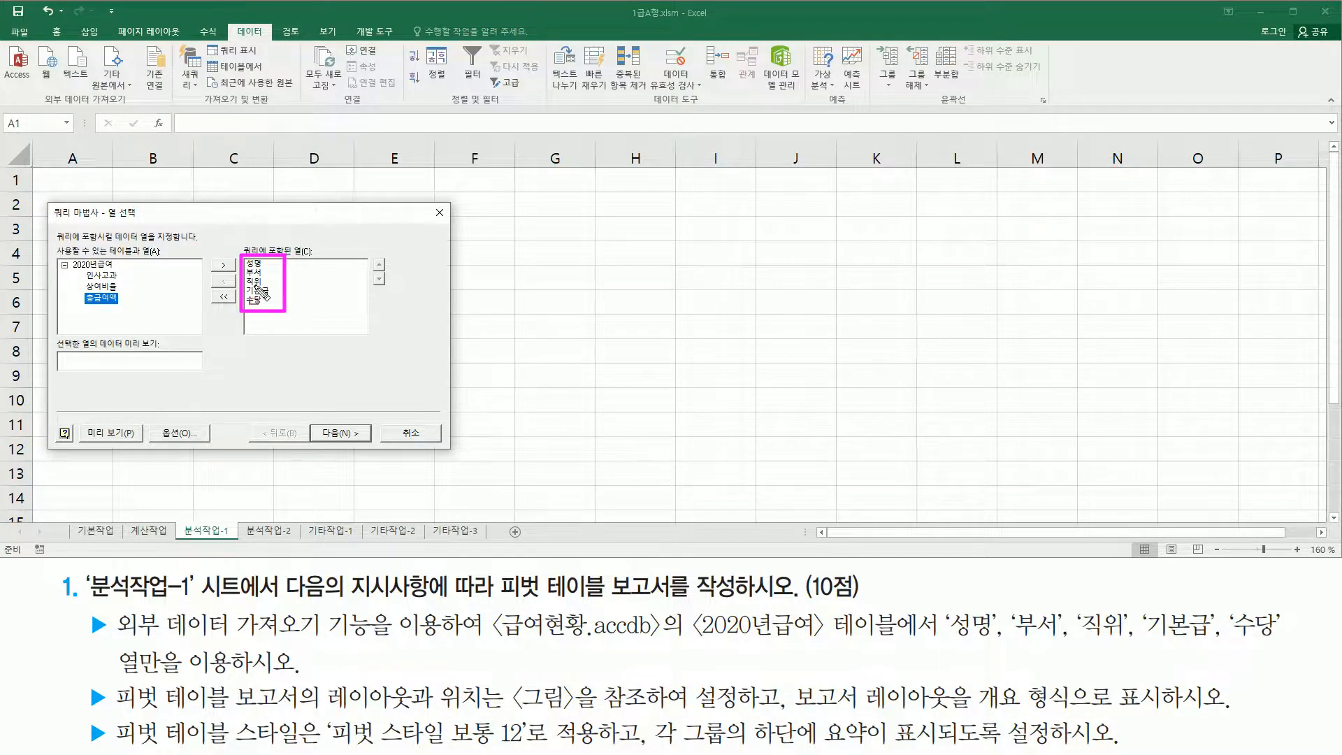
left_click_drag(313, 415, 375, 449)
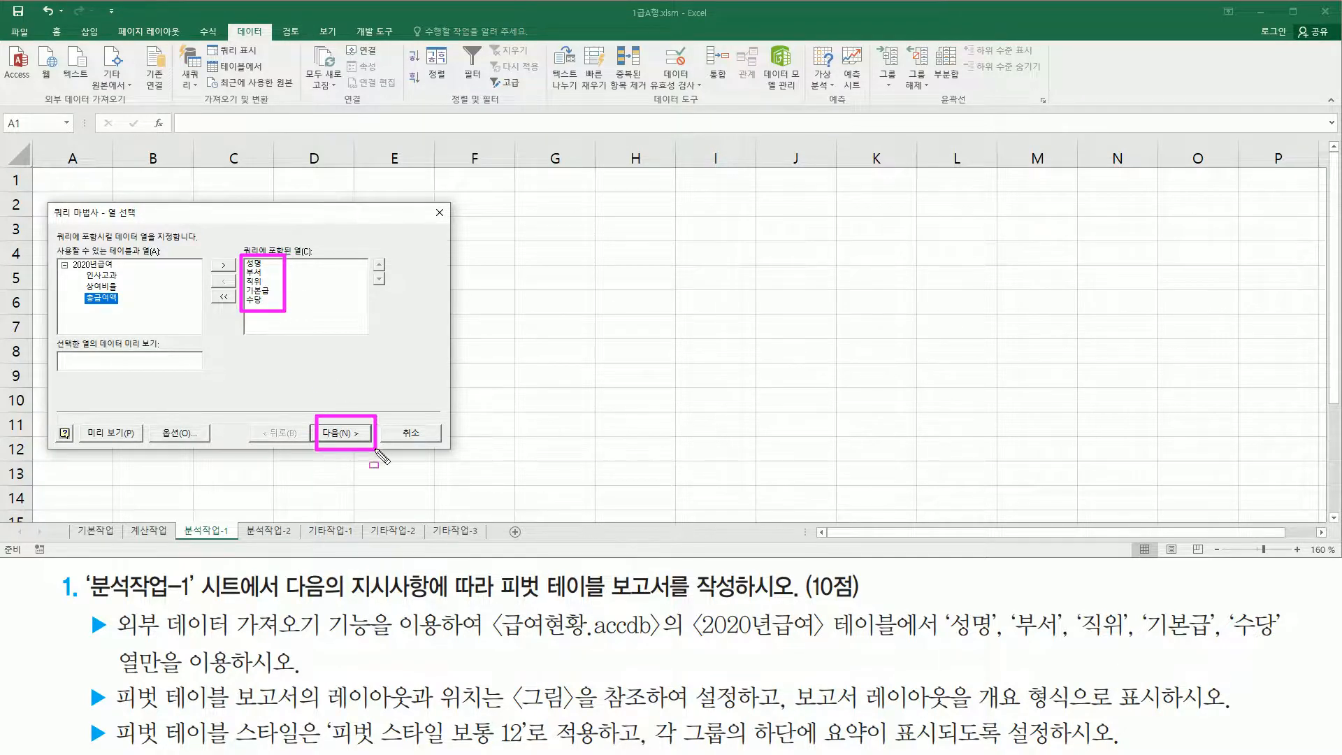
Advance the query wizard through the filter and sort stages without setting any filter condition or sort order.
key("Escape")
left_click(347, 433)
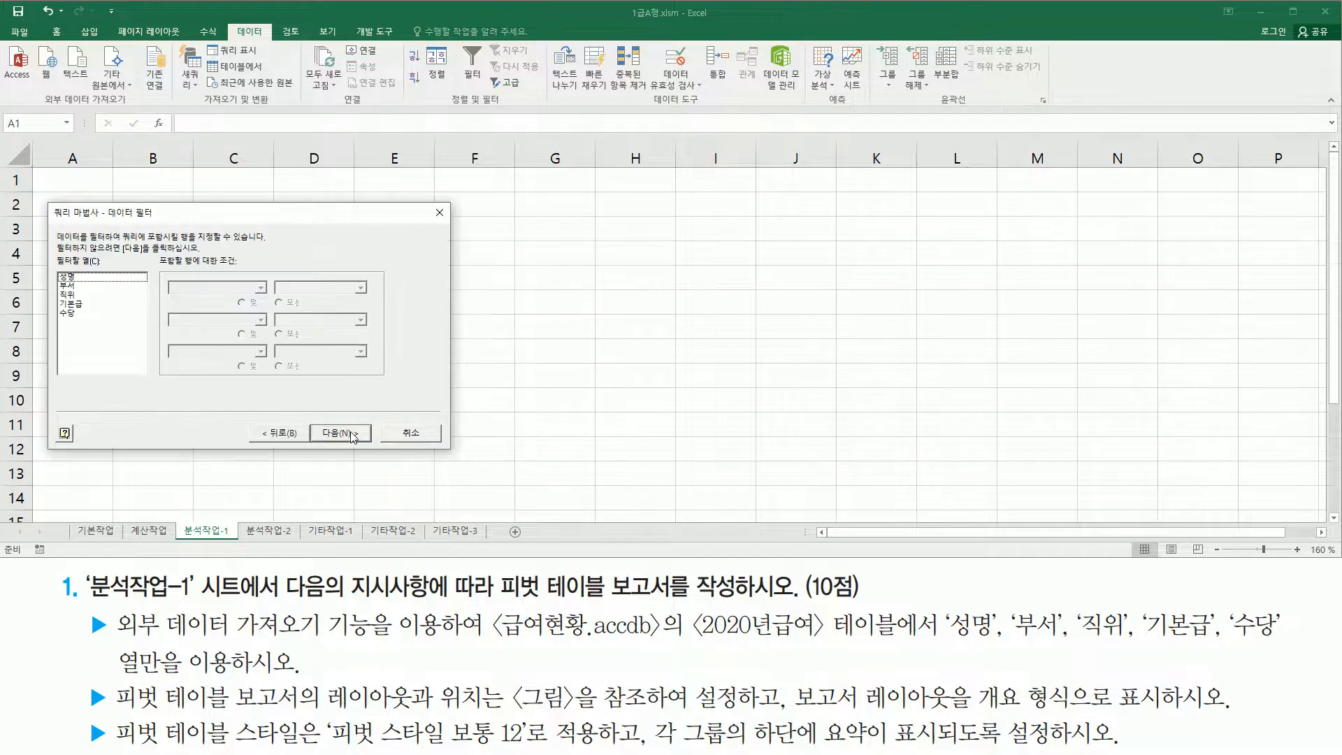
left_click_drag(109, 219, 155, 219)
left_click_drag(312, 415, 380, 451)
left_click(365, 438)
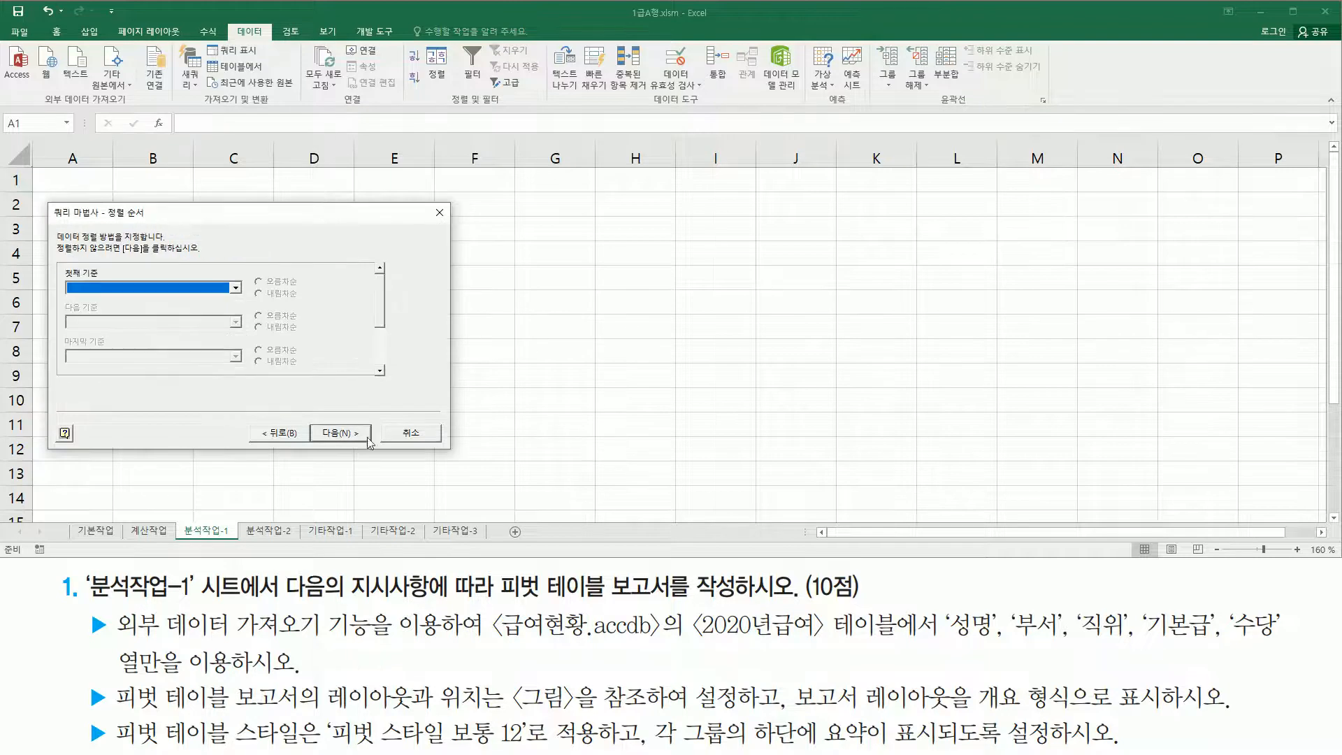
left_click_drag(106, 221, 147, 221)
left_click_drag(311, 417, 367, 446)
left_click(342, 434)
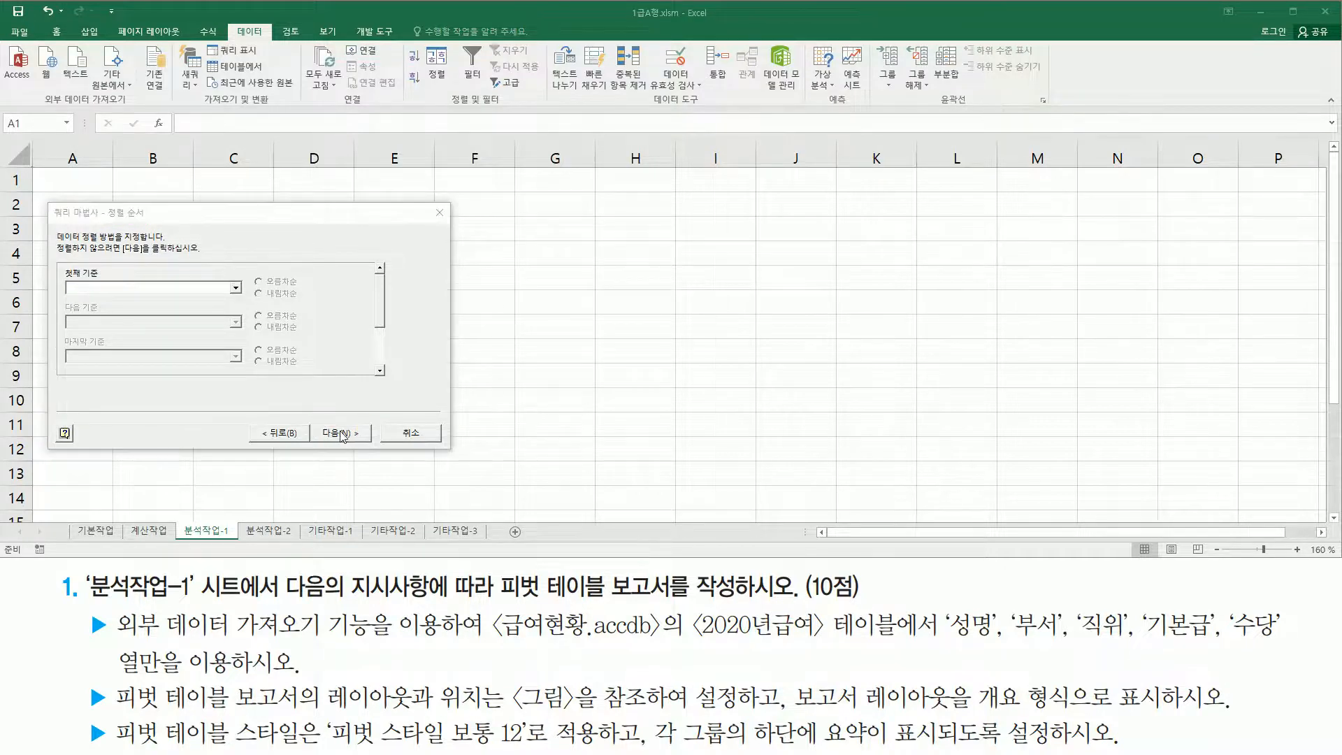
left_click(342, 435)
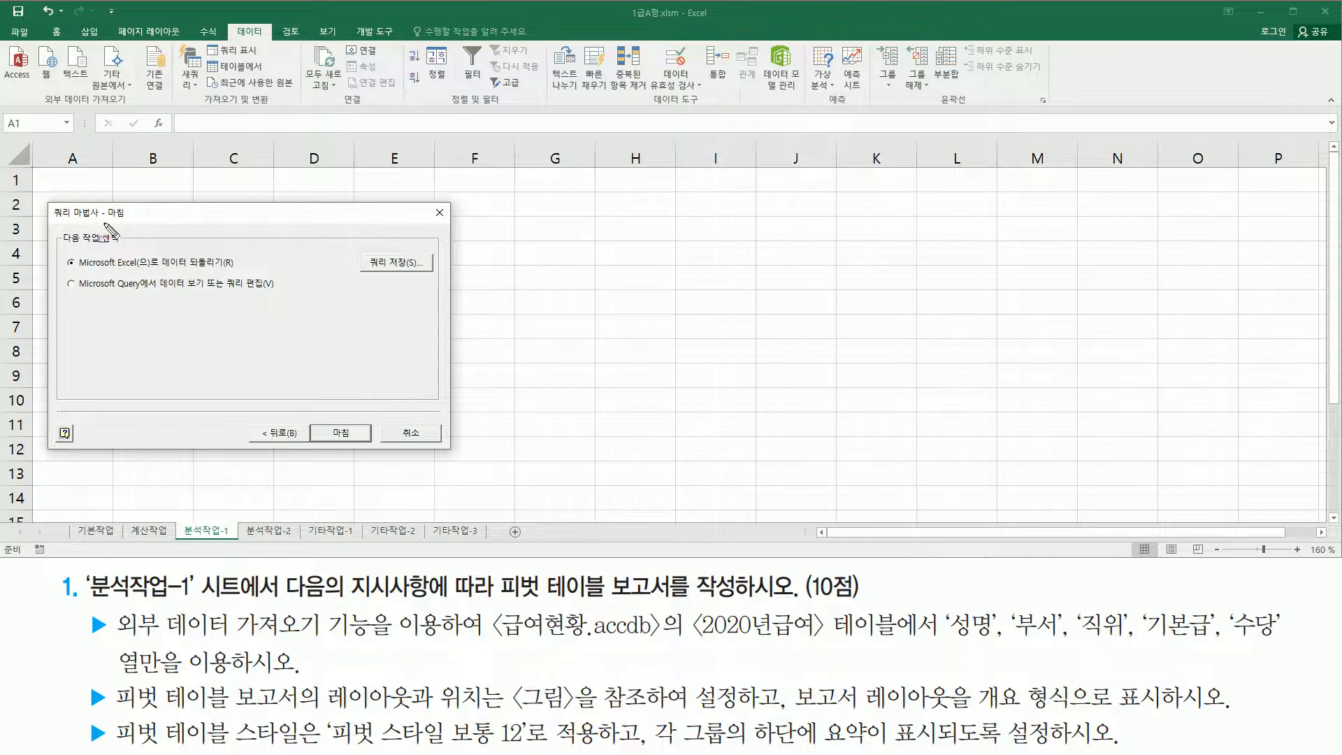
Finish the query wizard with the option to return the data to Microsoft Excel.
left_click_drag(103, 219, 130, 220)
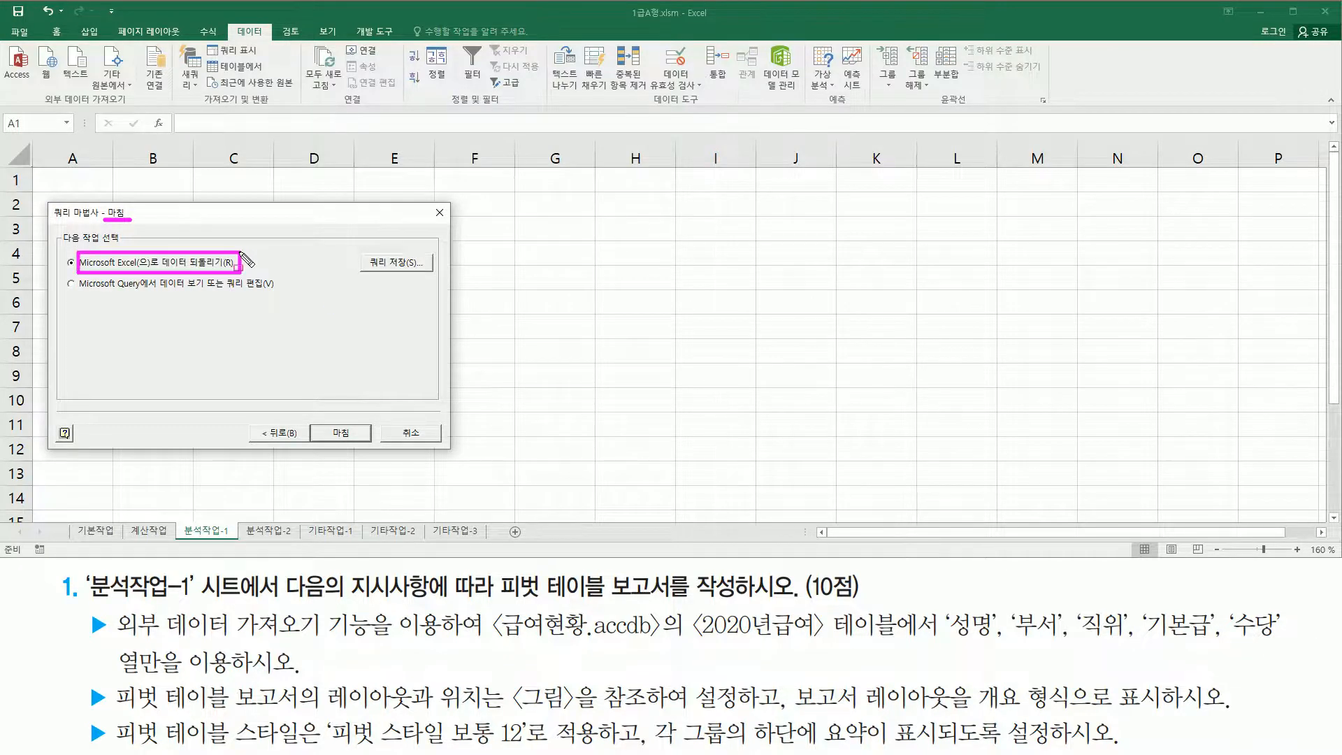
key("Escape")
left_click(343, 433)
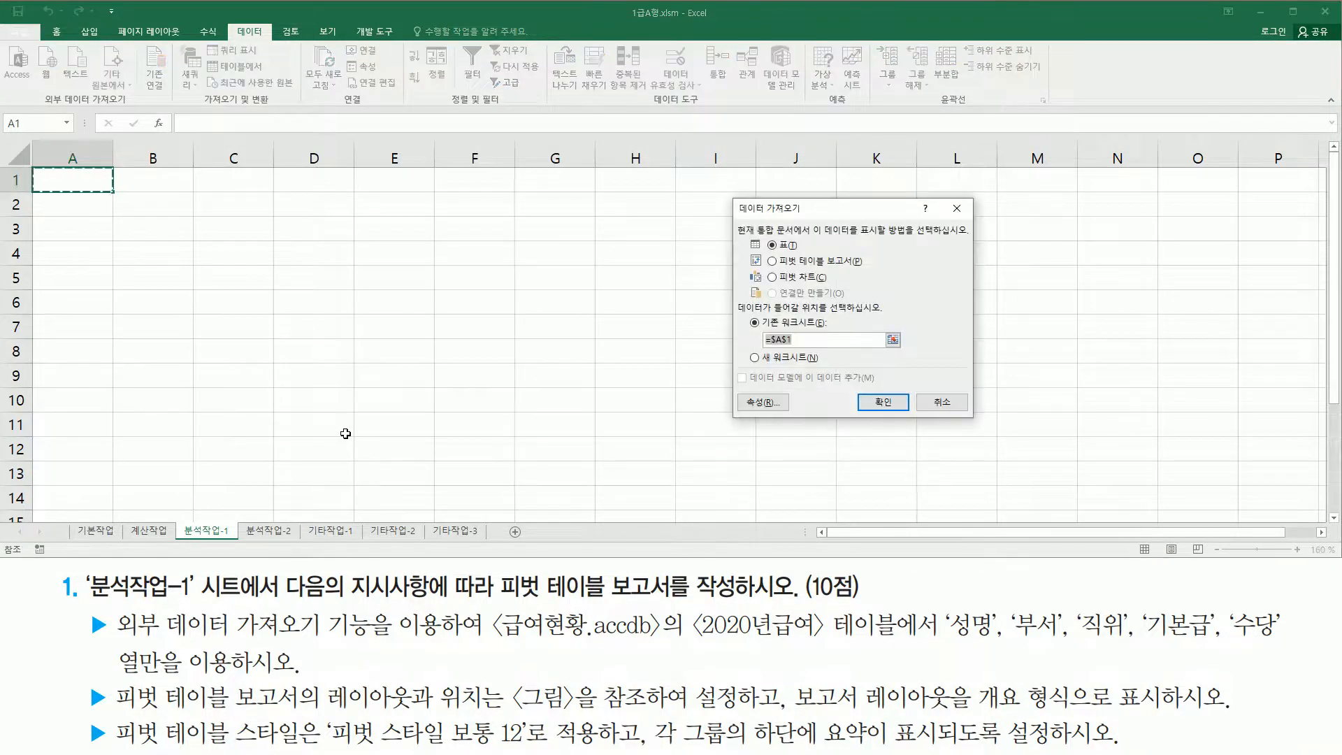
Choose a PivotTable report as the way to display the imported data.
mouse_move(729, 195)
left_mouse_down()
mouse_move(868, 369)
mouse_move(991, 439)
mouse_move(978, 426)
left_mouse_up()
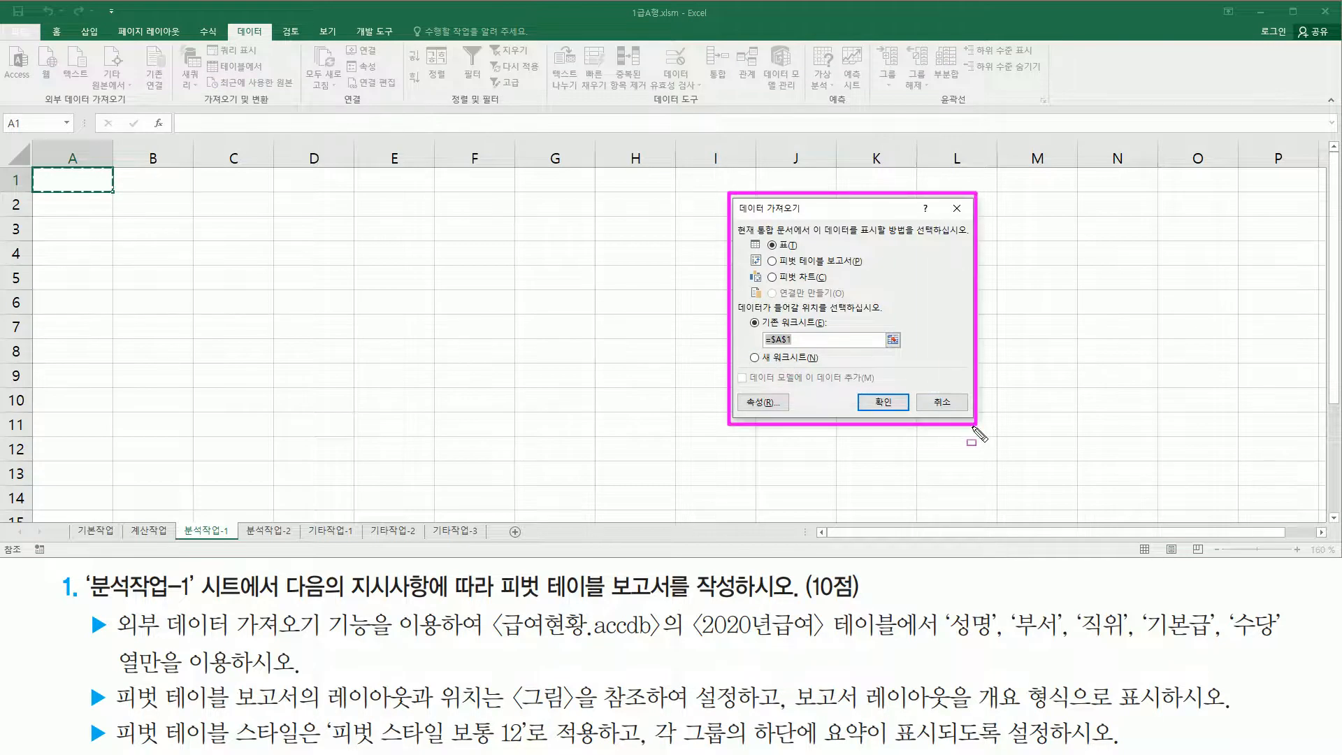
key("Escape")
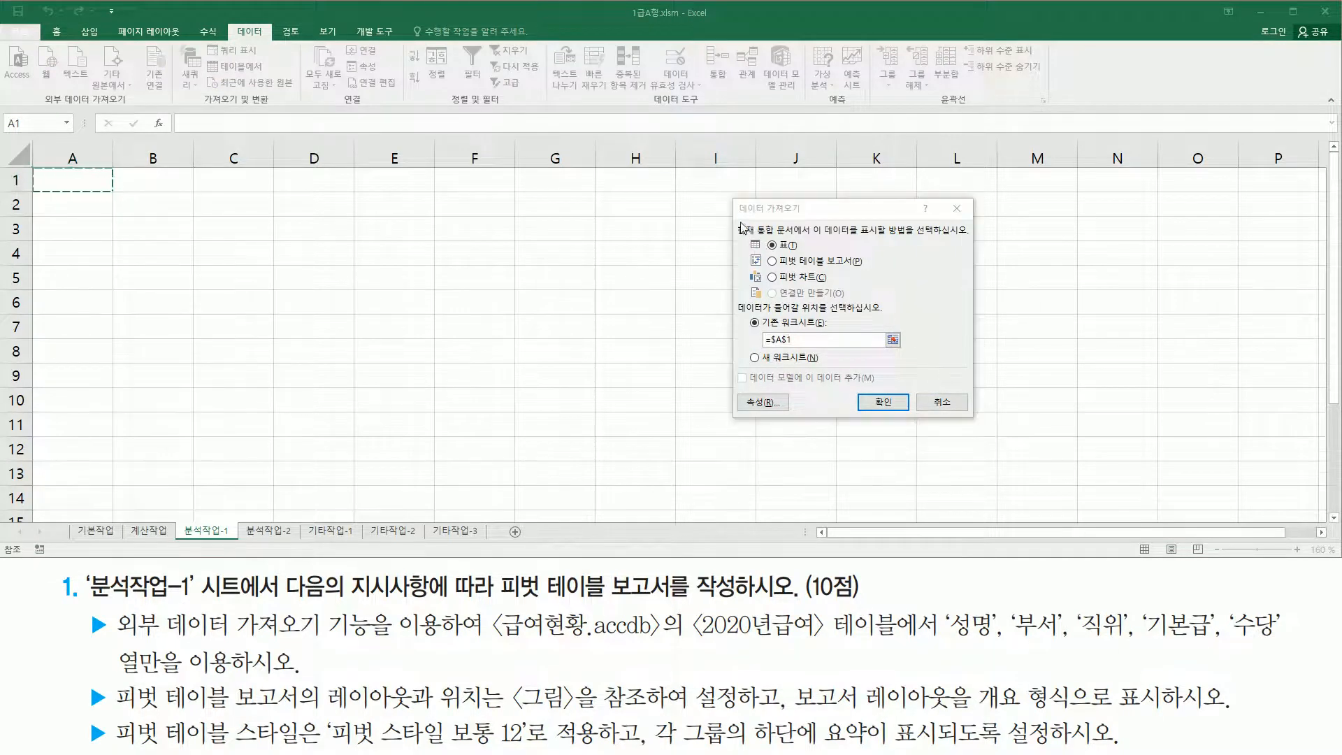
mouse_move(732, 222)
left_mouse_down()
mouse_move(773, 238)
mouse_move(982, 245)
left_mouse_up()
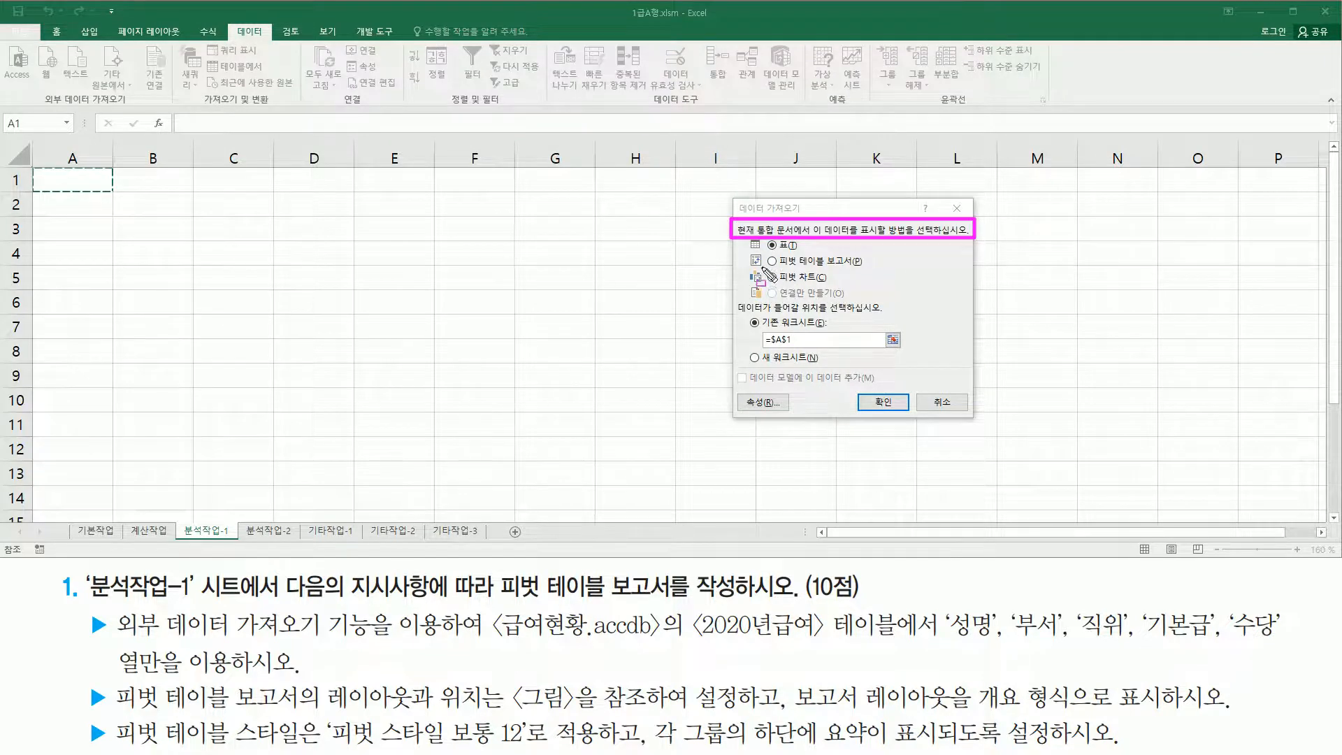
key("Escape")
left_click(817, 261)
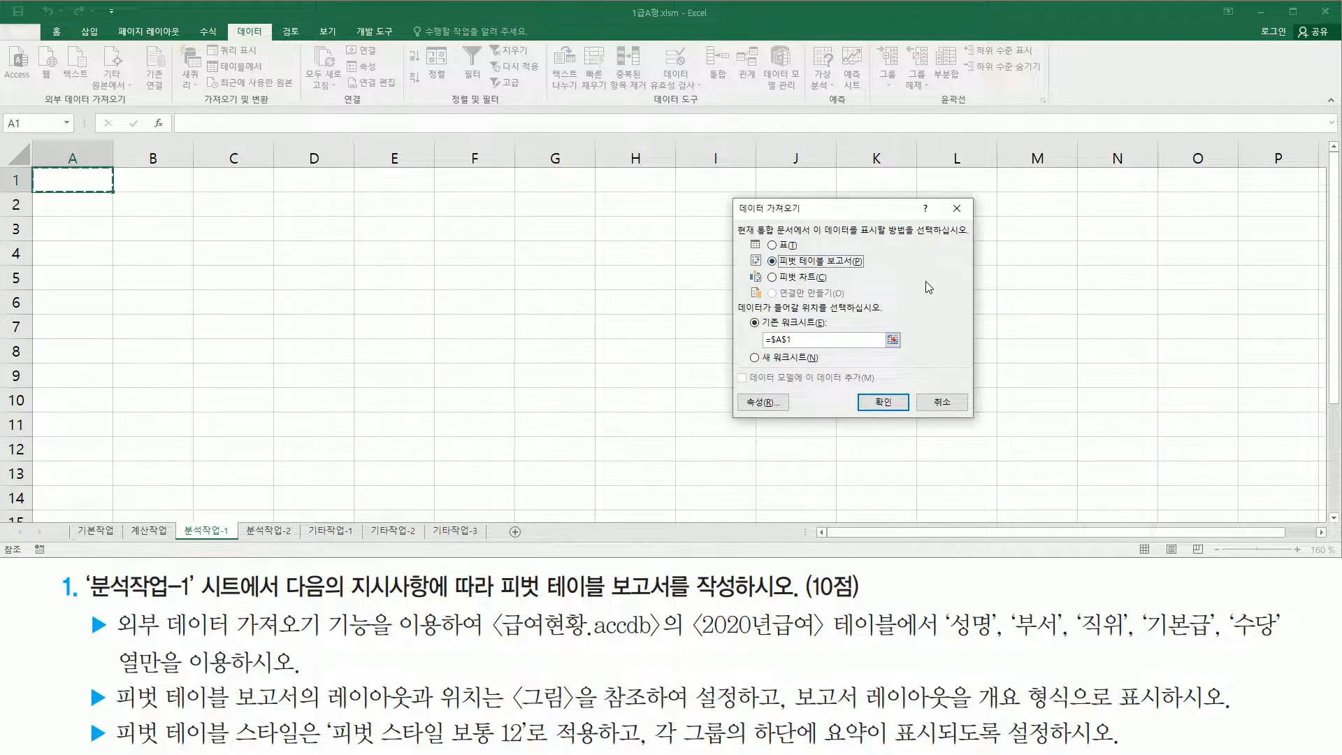
Examine the task instructions and the reference picture for the pivot table's layout and starting cell.
key("ctrl+shift+d")
left_click_drag(727, 319, 892, 316)
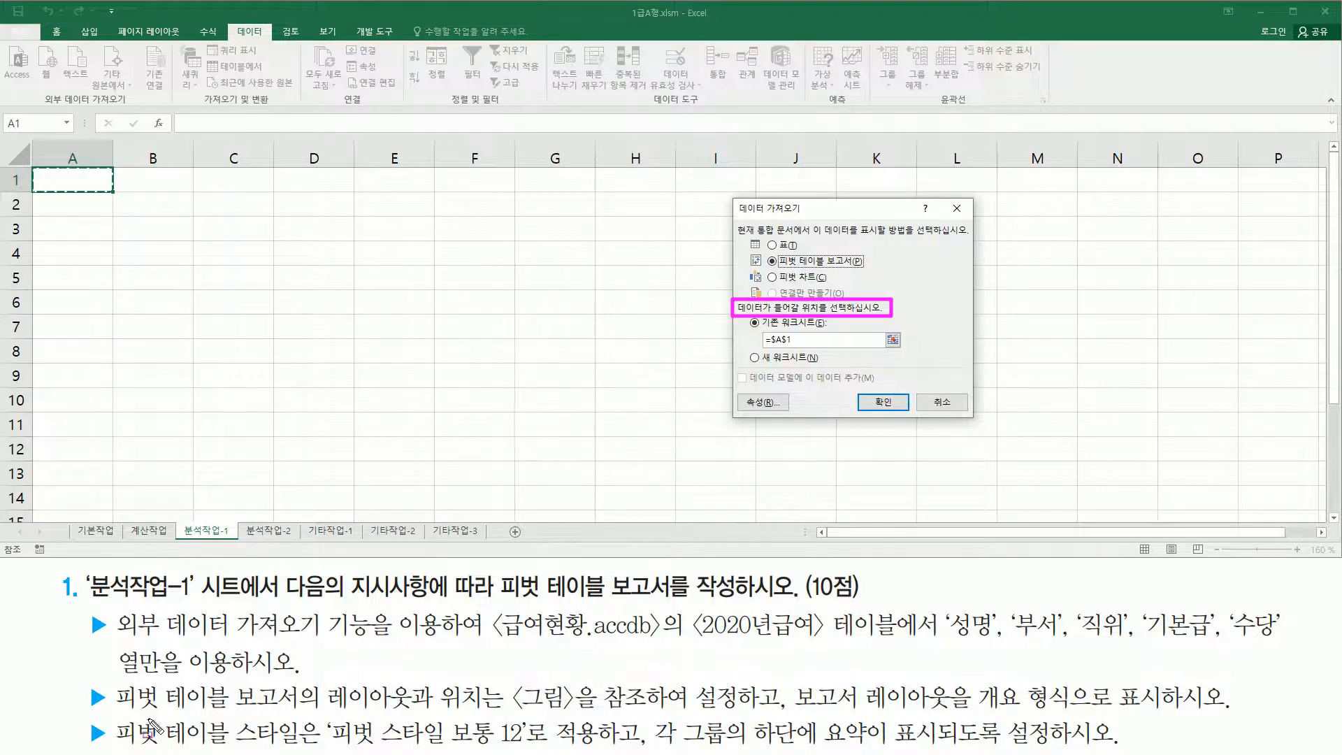
mouse_move(318, 712)
left_mouse_down()
mouse_move(650, 727)
mouse_move(657, 714)
mouse_move(738, 716)
left_mouse_up()
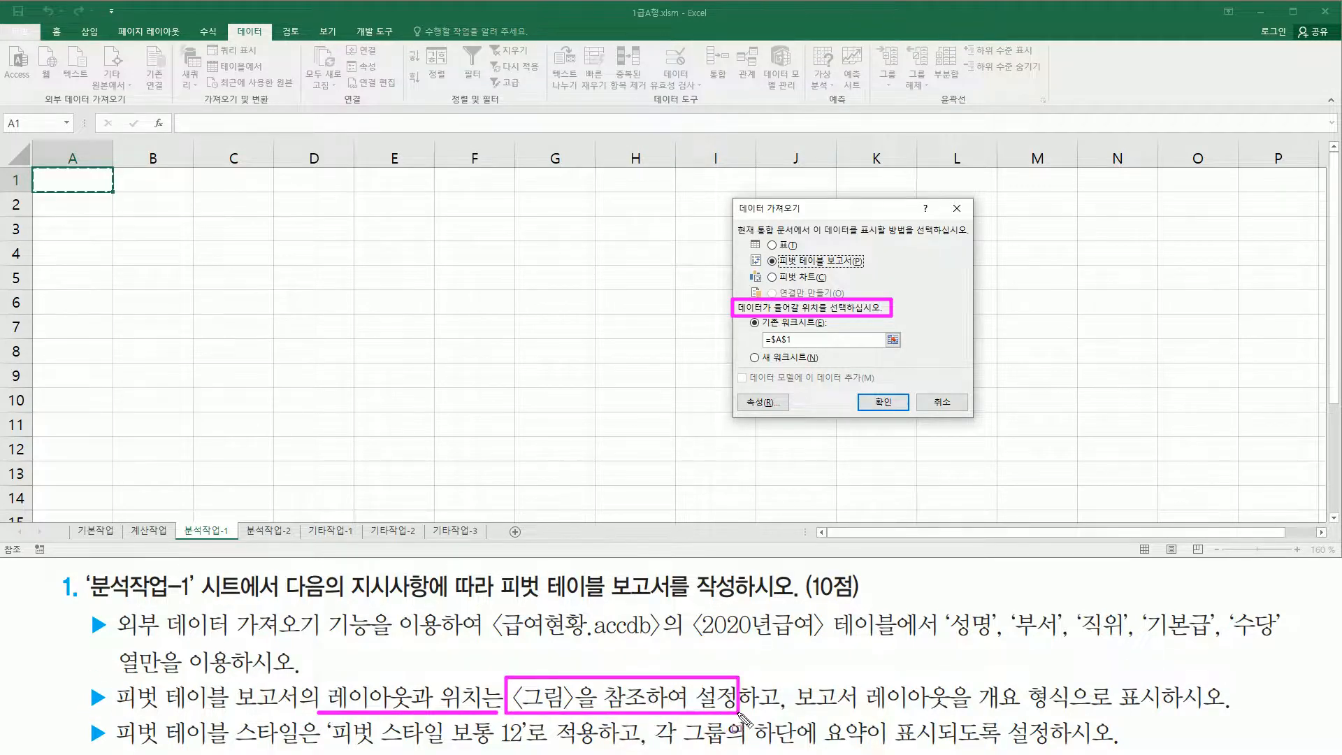
key("Escape")
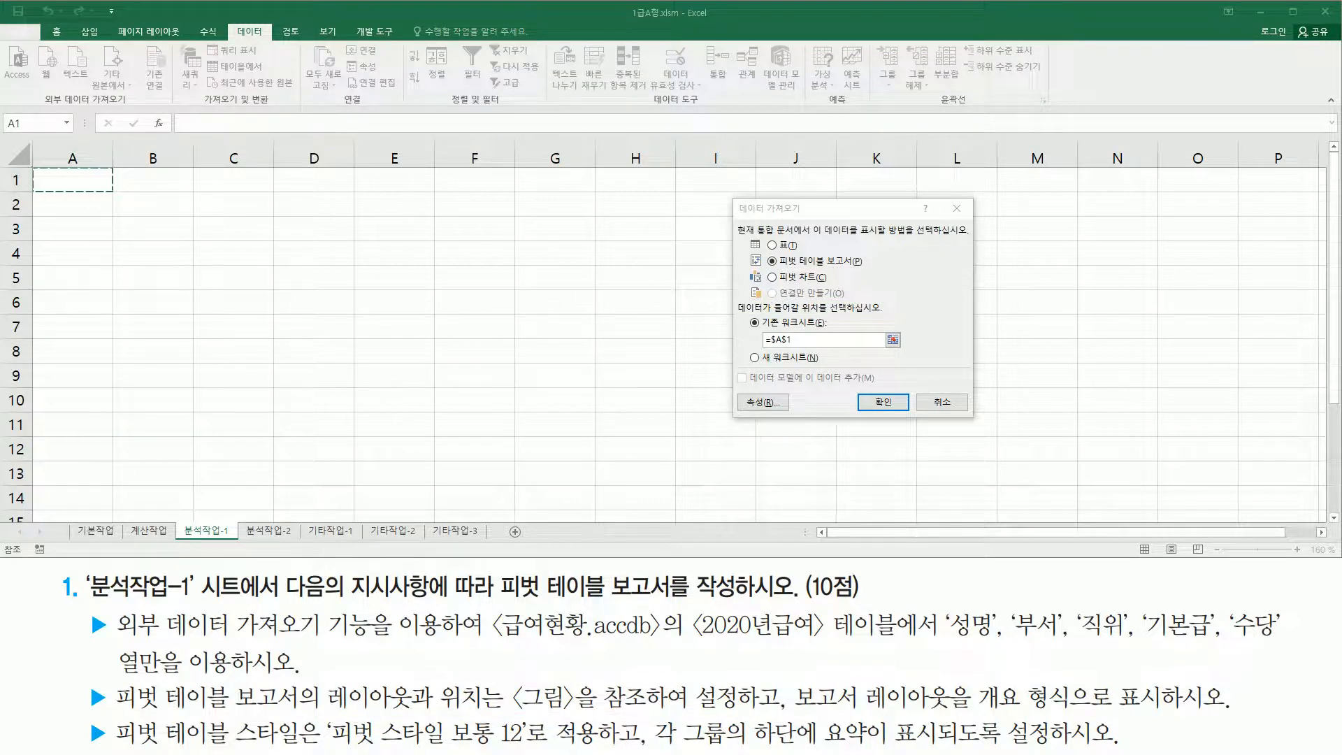
key("alt+Tab")
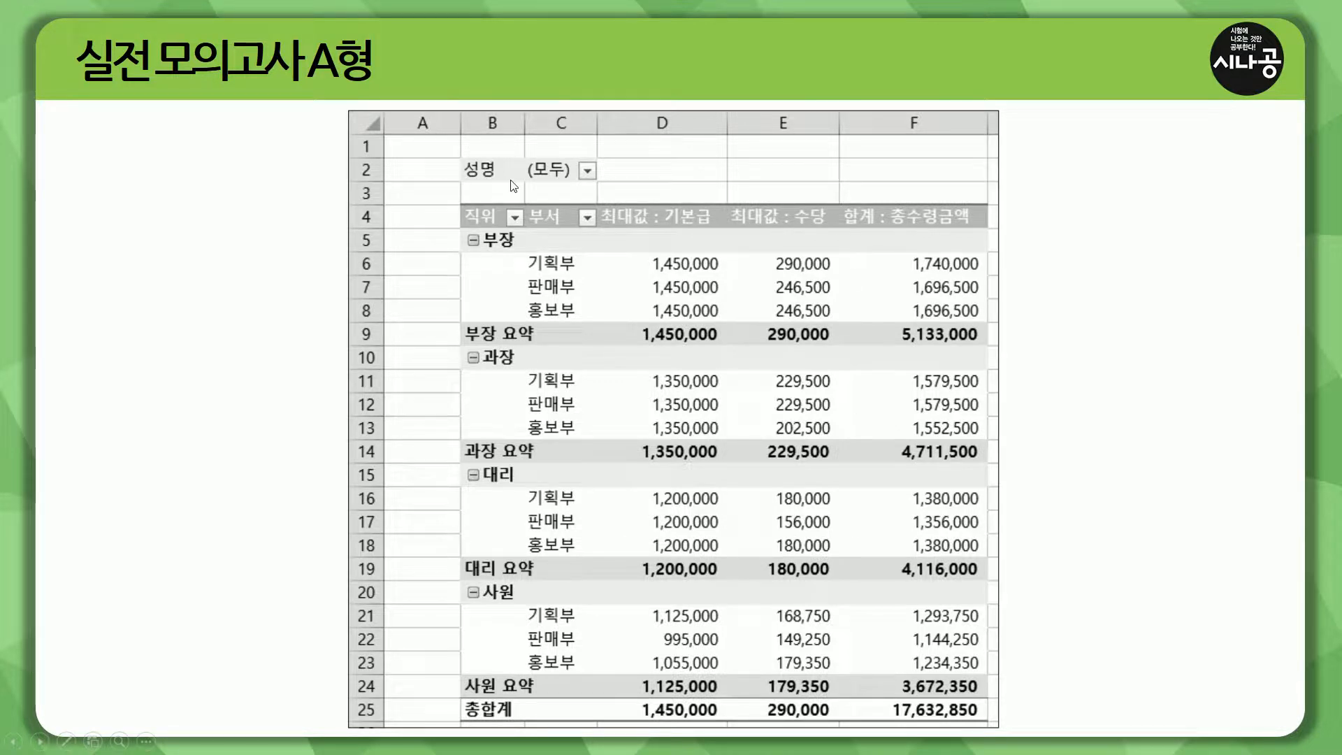
left_click_drag(609, 254, 981, 720)
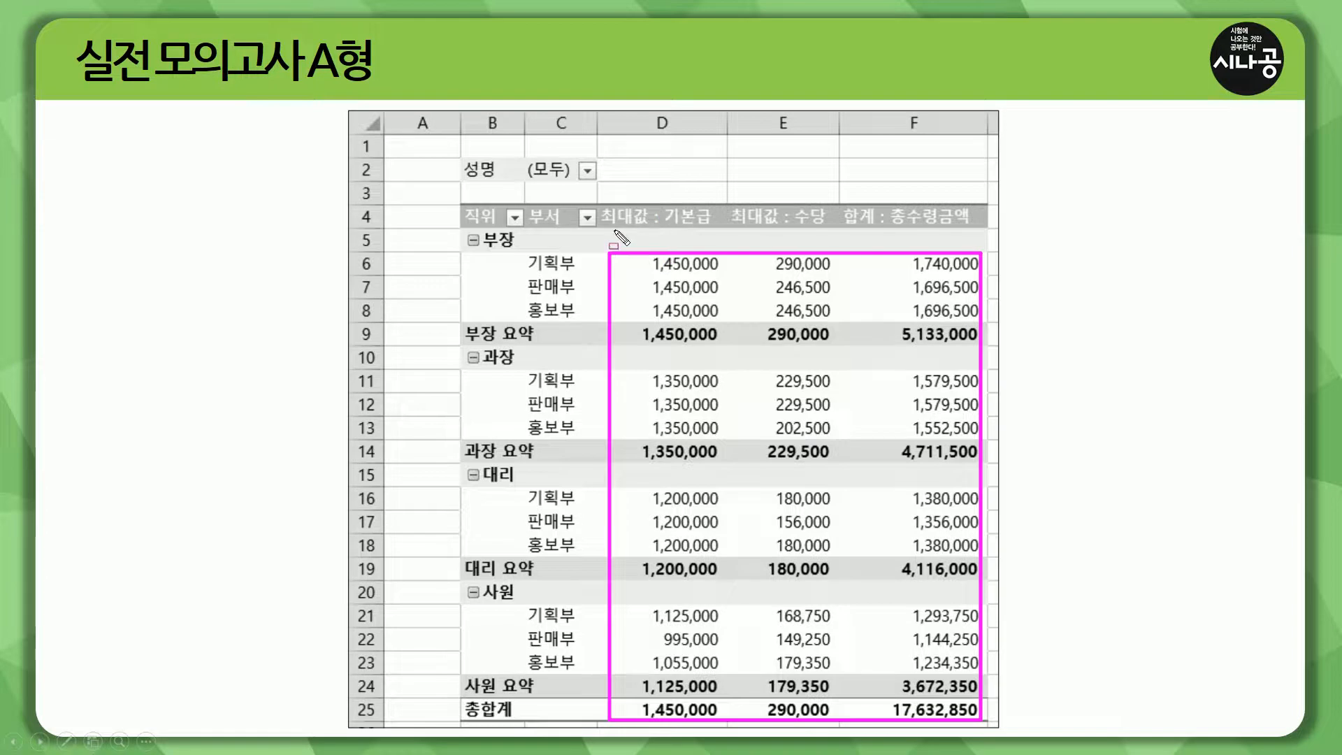
left_click_drag(606, 227, 978, 229)
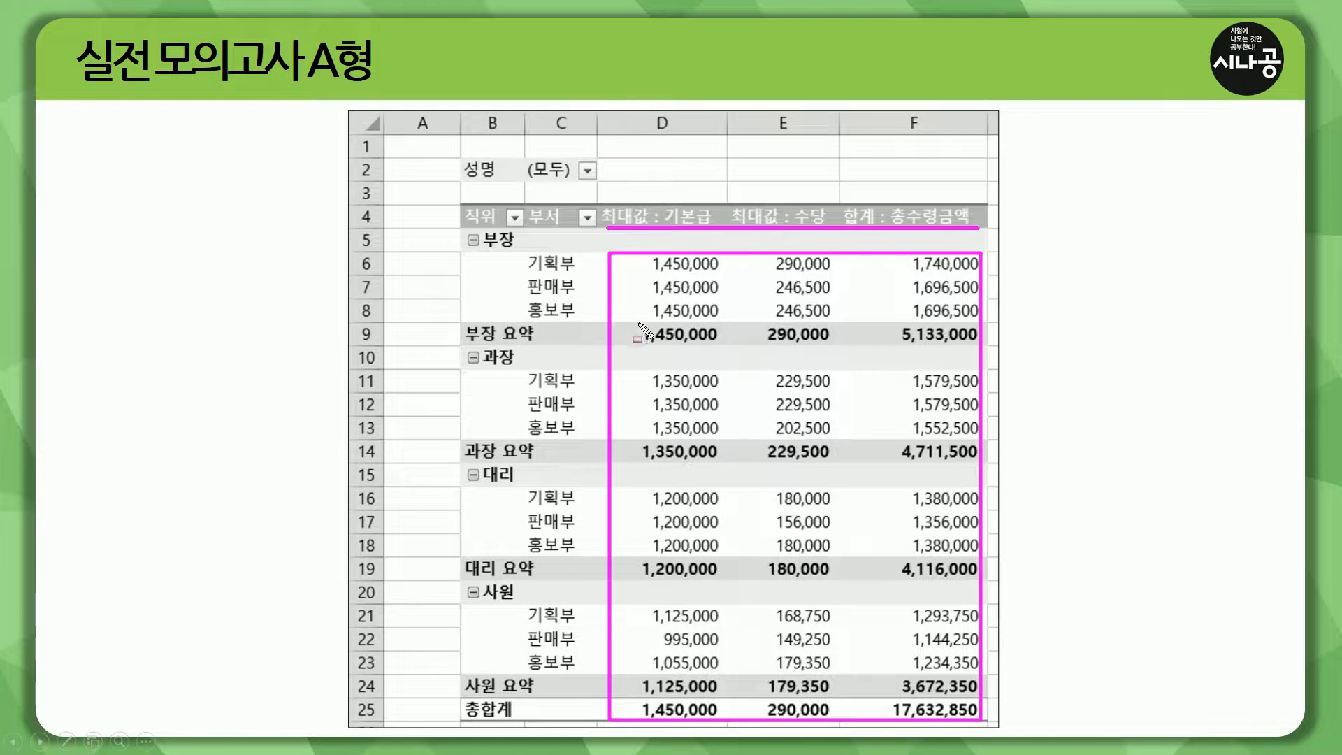
mouse_move(458, 204)
left_mouse_down()
mouse_move(582, 216)
mouse_move(567, 628)
mouse_move(582, 722)
left_mouse_up()
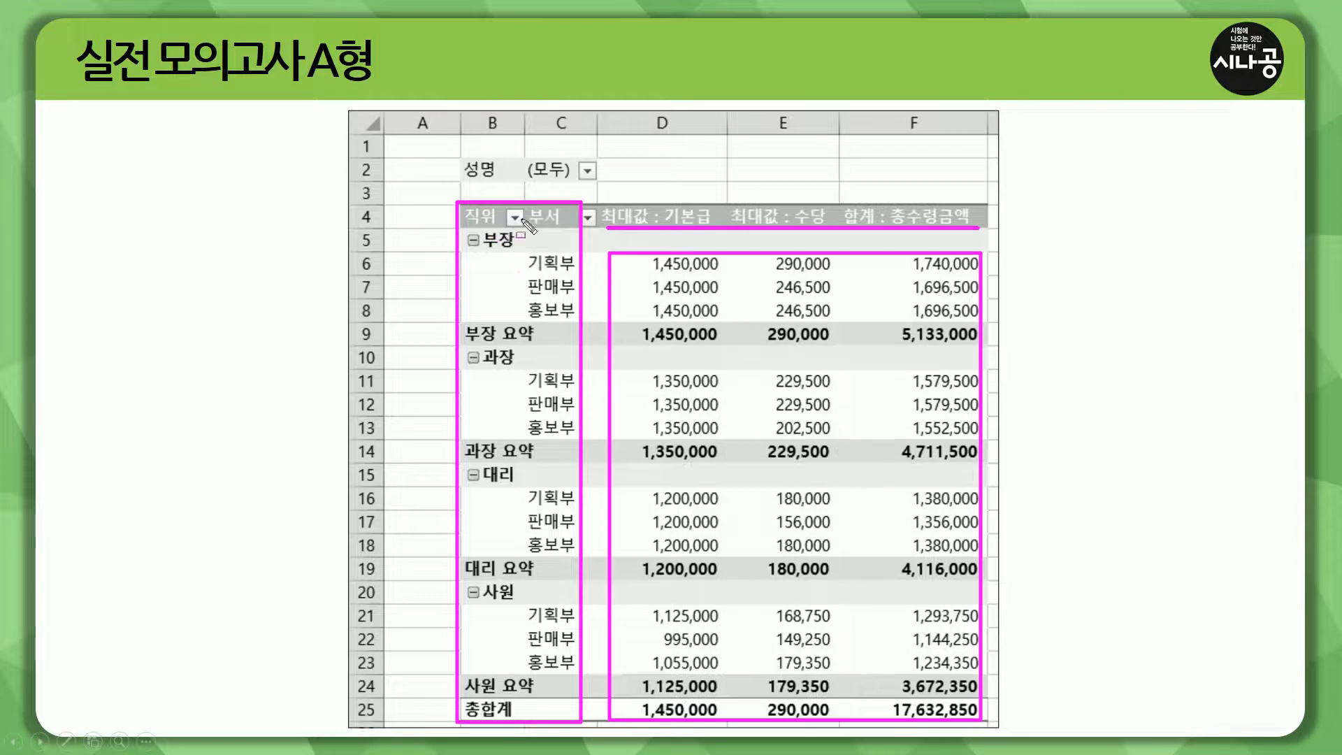
left_click_drag(459, 155, 596, 180)
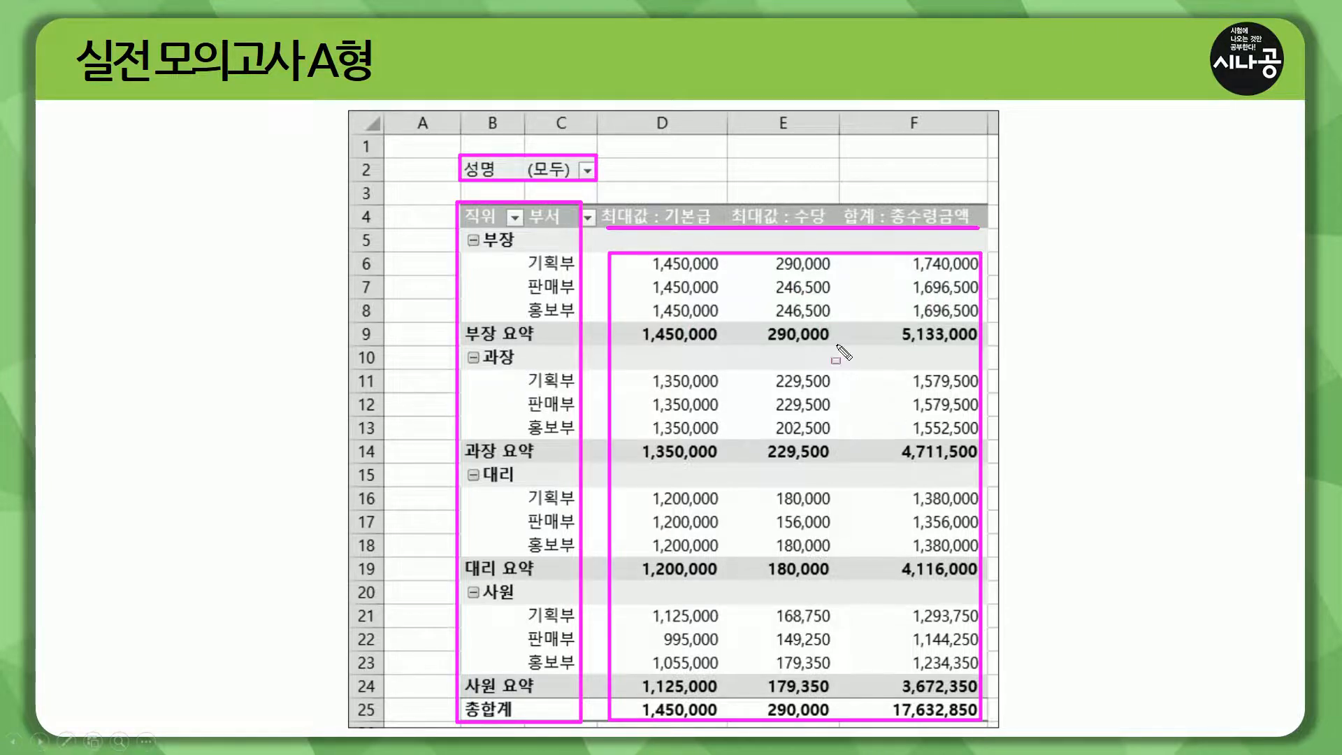
key("Escape")
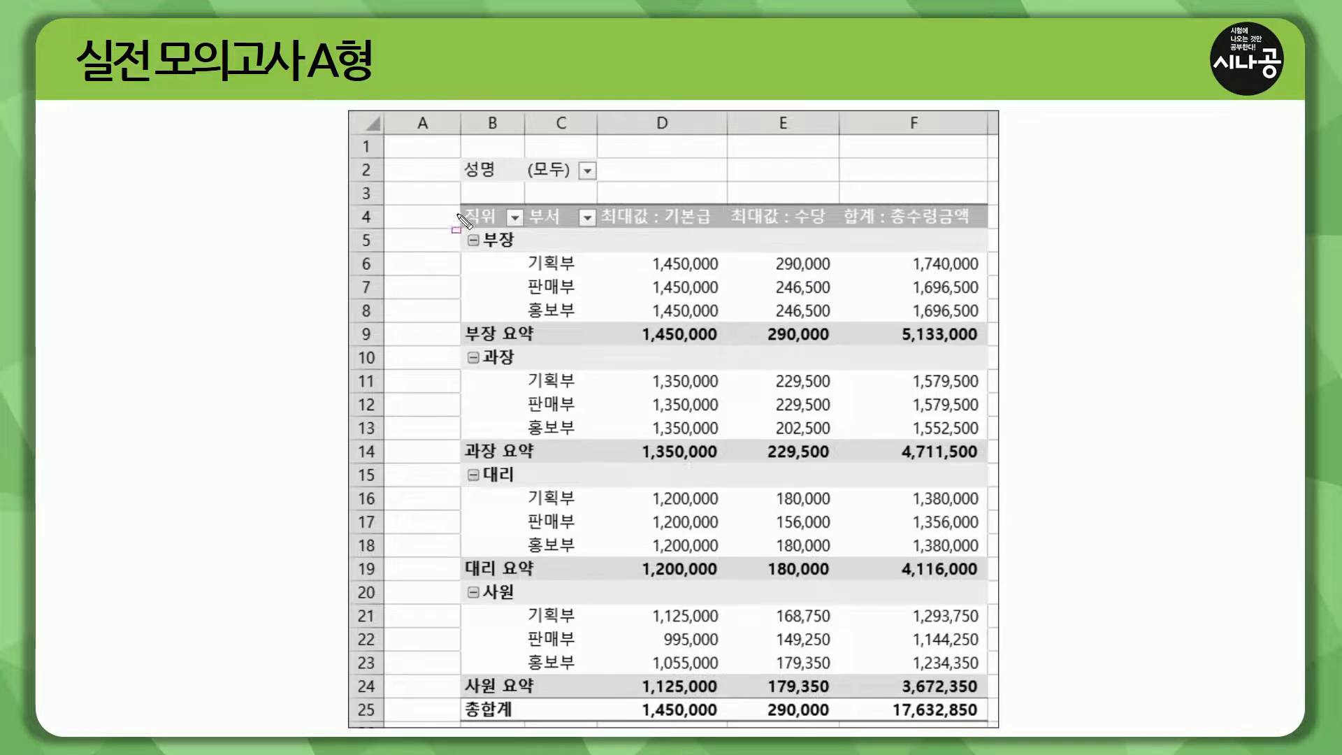
left_click_drag(463, 201, 517, 230)
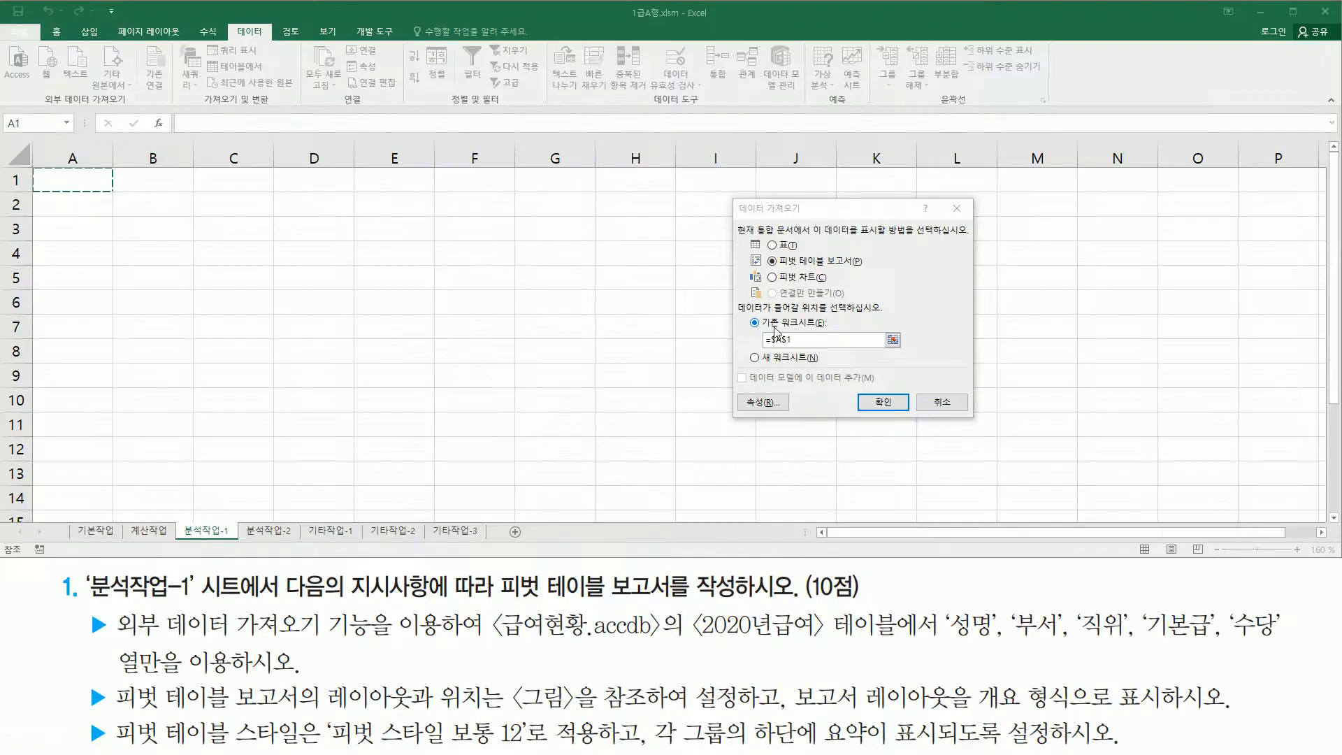
Set the existing worksheet location to cell B4 of the 분석작업-1 sheet and create the empty pivot table report.
left_click(828, 340)
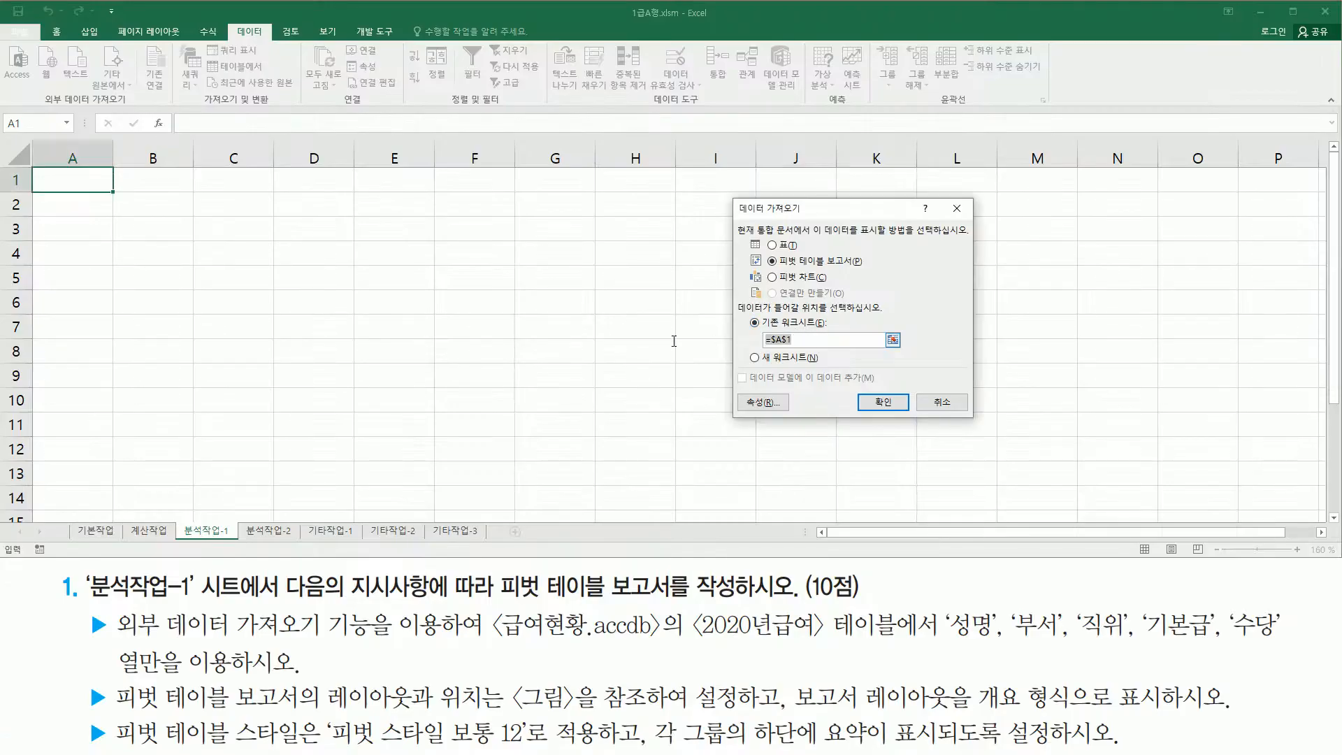
left_click(161, 258)
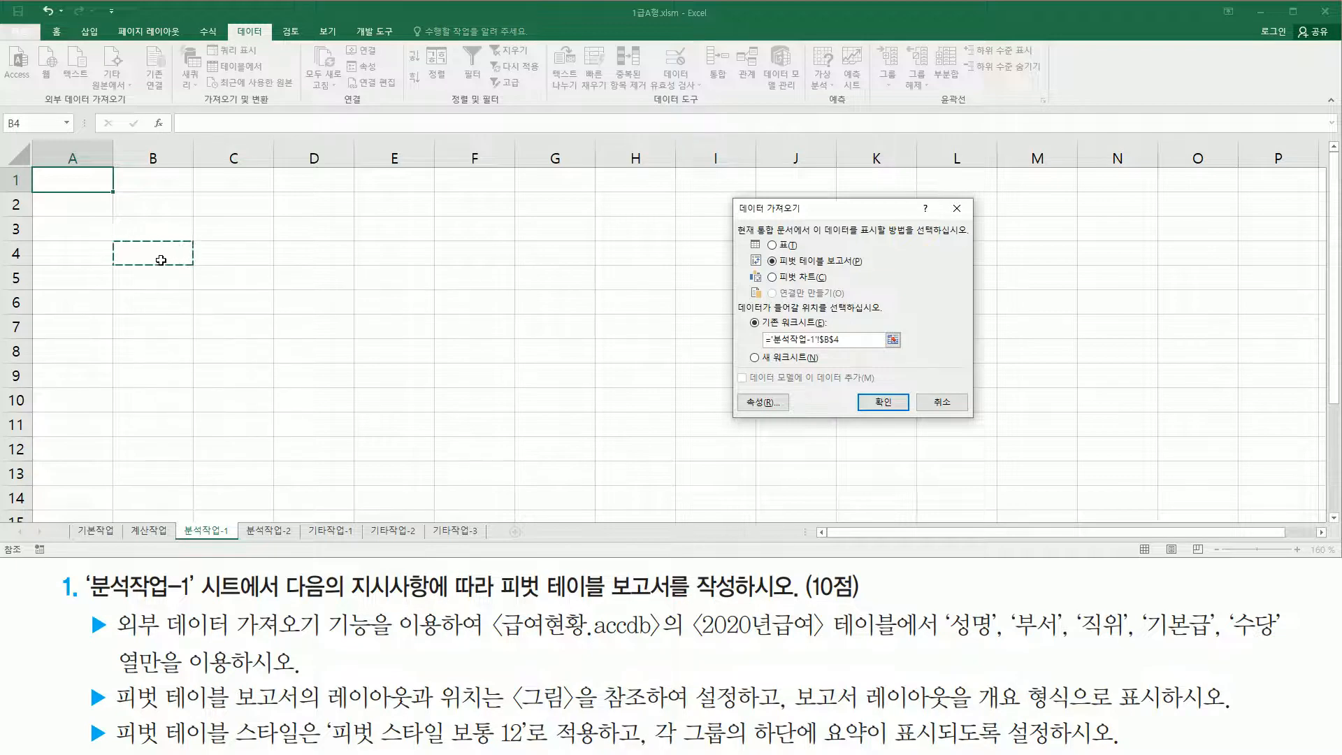
left_click(882, 402)
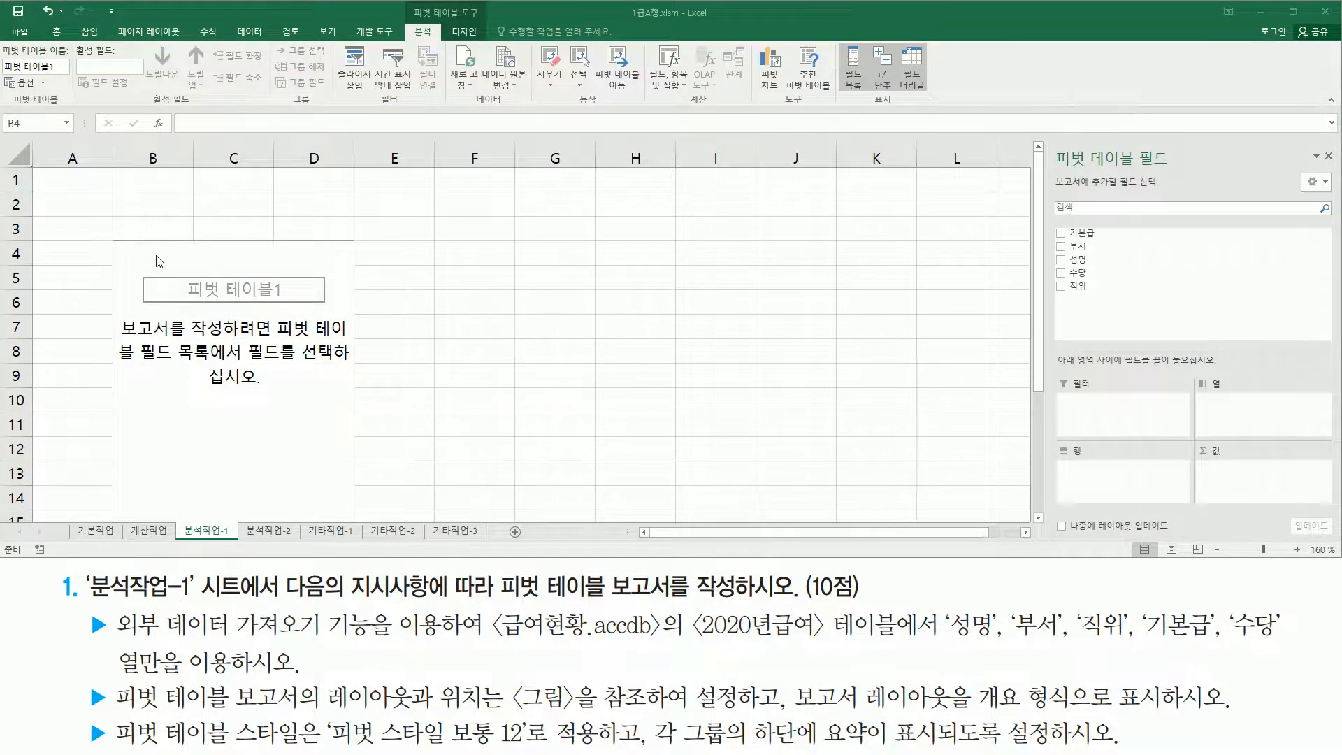
Examine the available pivot fields and the reference picture to determine which fields belong in the filter, rows and values.
left_click_drag(108, 241, 374, 515)
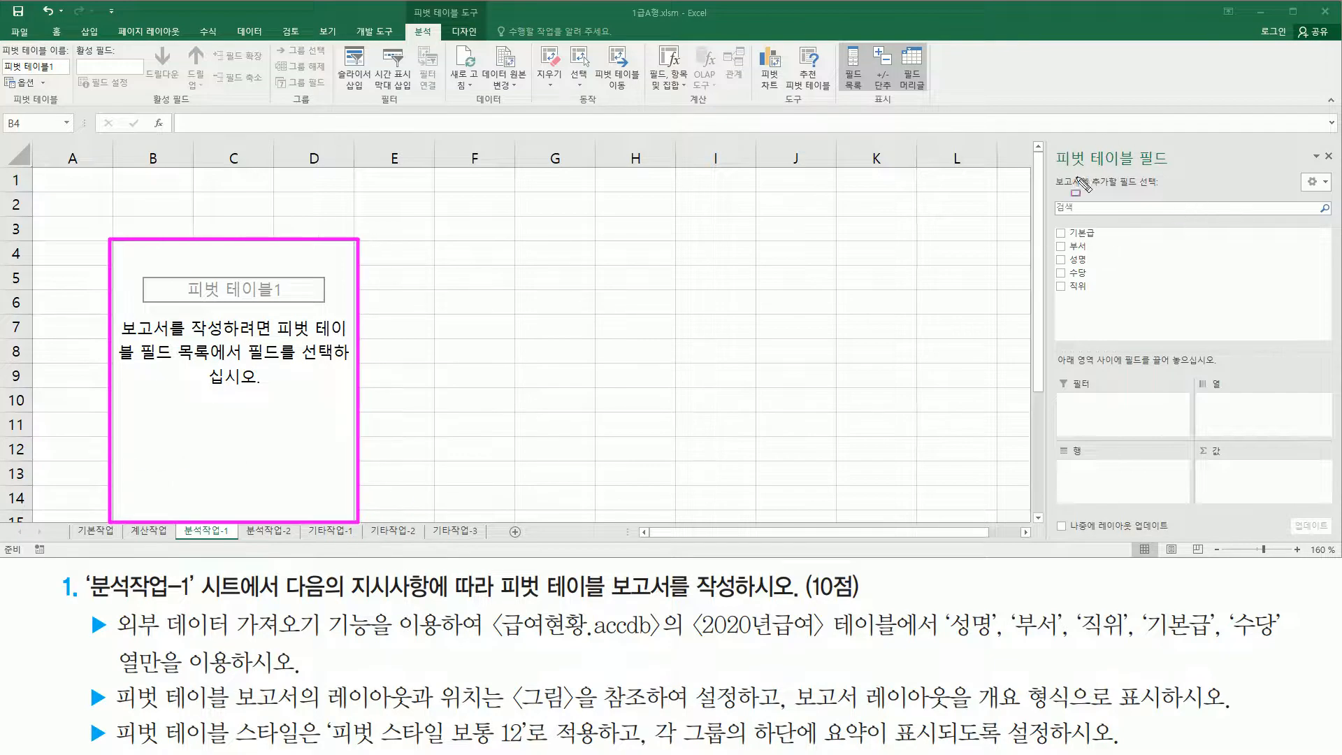
mouse_move(1053, 141)
left_mouse_down()
mouse_move(1055, 180)
mouse_move(1176, 170)
left_mouse_up()
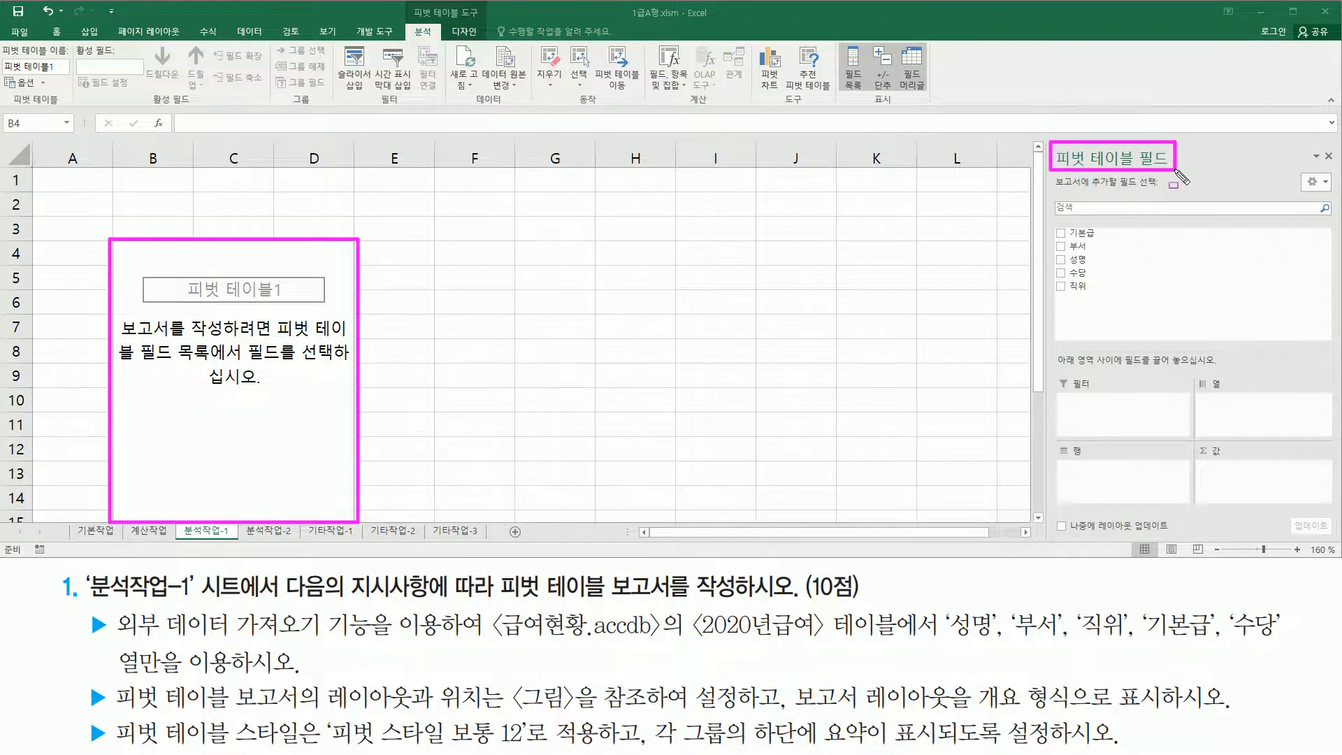
mouse_move(1053, 224)
left_mouse_down()
mouse_move(1069, 276)
mouse_move(1102, 302)
left_mouse_up()
mouse_move(1056, 367)
left_mouse_down()
mouse_move(1083, 463)
mouse_move(1332, 508)
left_mouse_up()
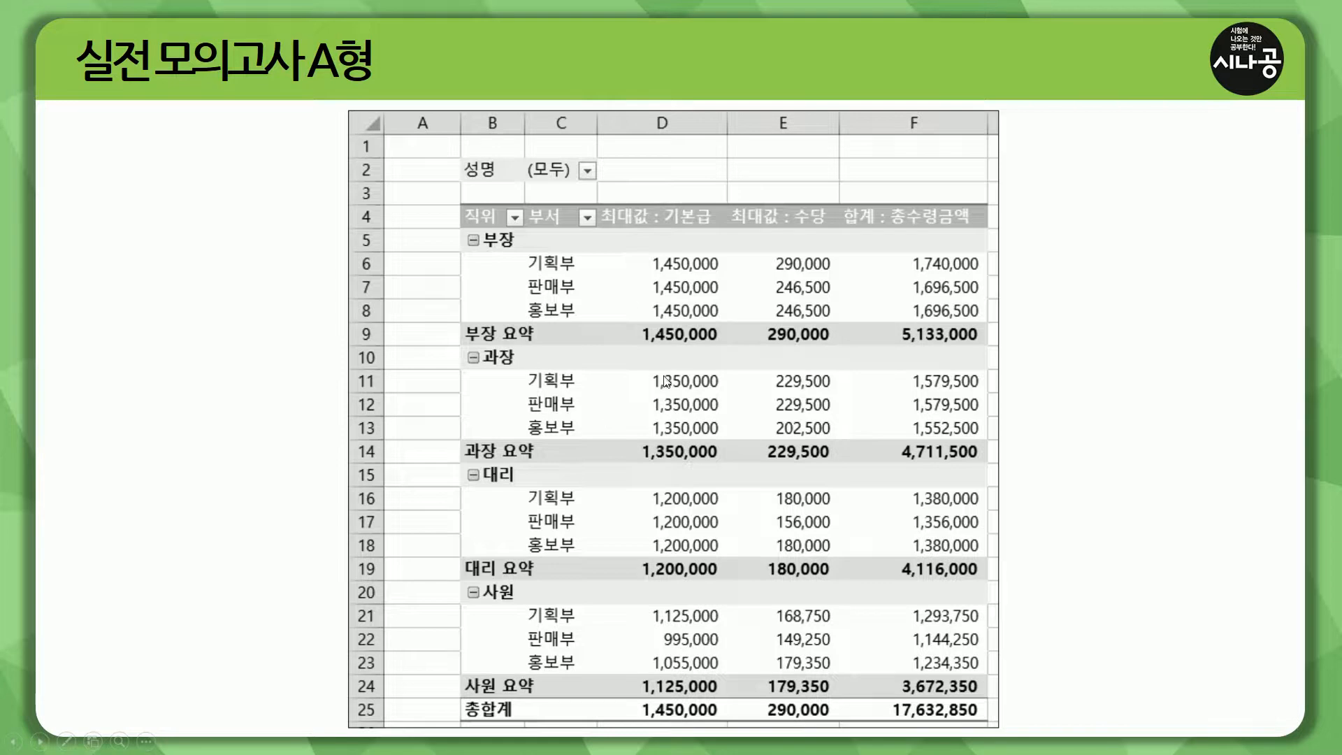
left_click_drag(459, 156, 526, 183)
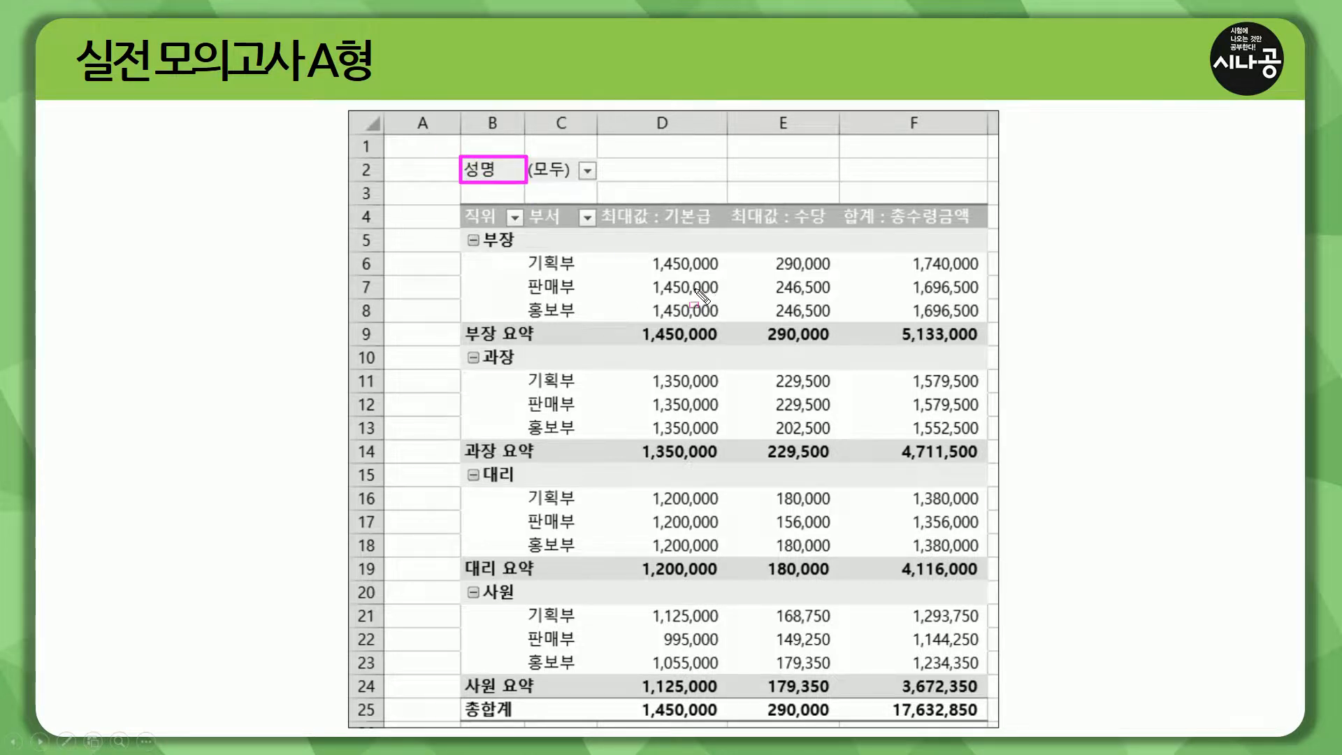
mouse_move(623, 251)
left_mouse_down()
mouse_move(740, 576)
mouse_move(996, 721)
left_mouse_up()
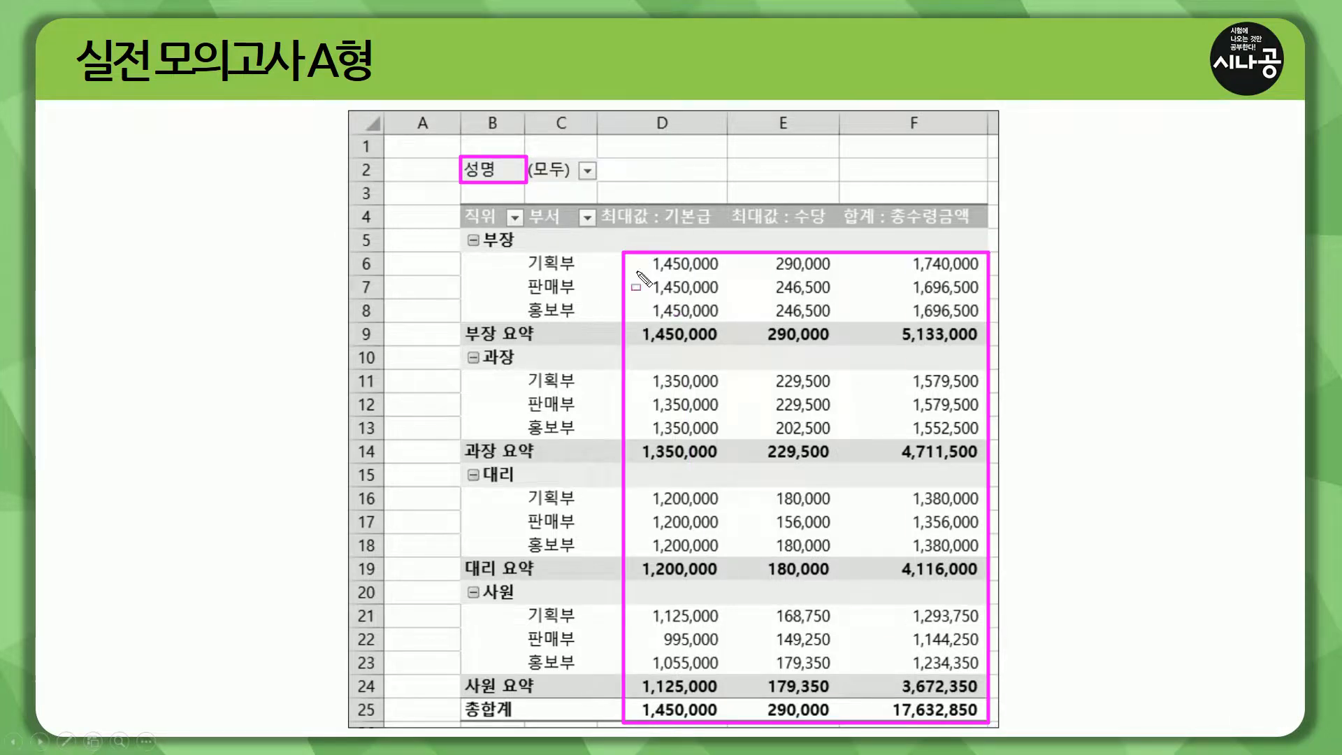
left_click_drag(461, 206, 518, 251)
left_click_drag(523, 200, 570, 235)
left_click_drag(566, 244, 573, 247)
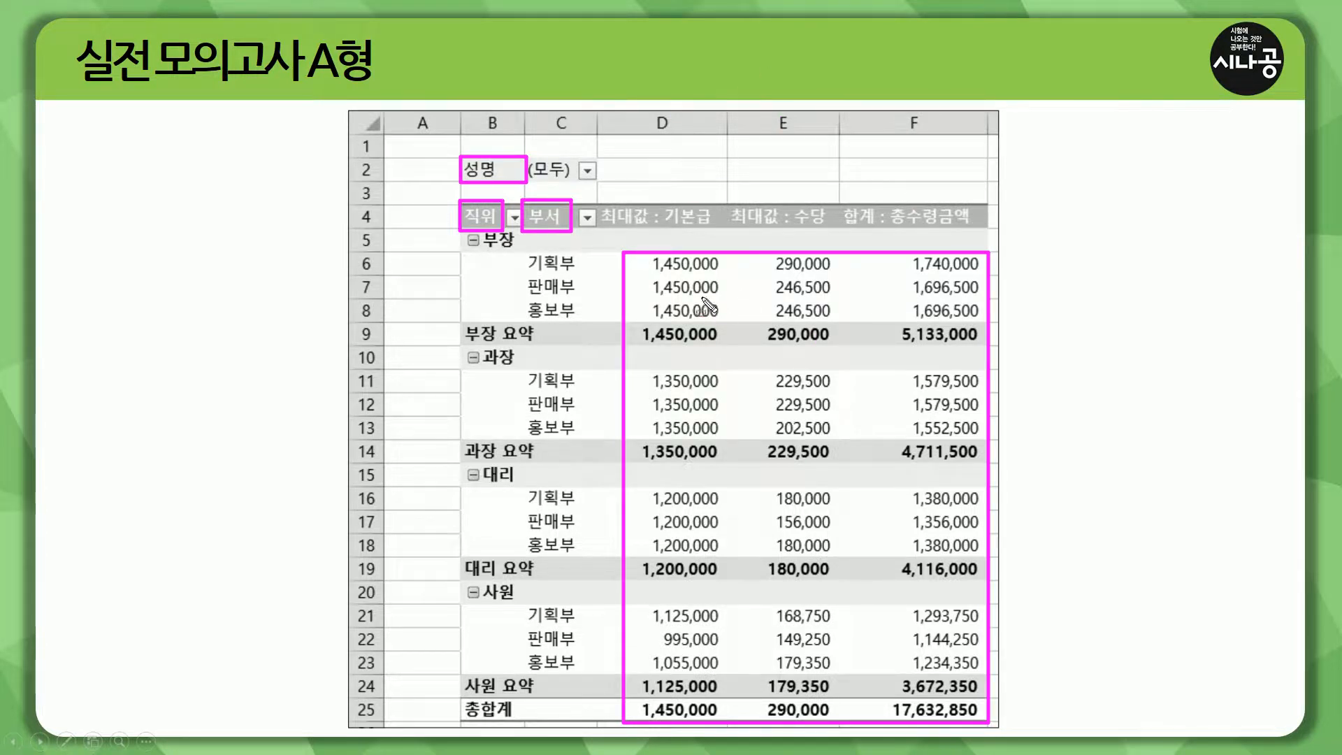
left_click_drag(666, 227, 972, 227)
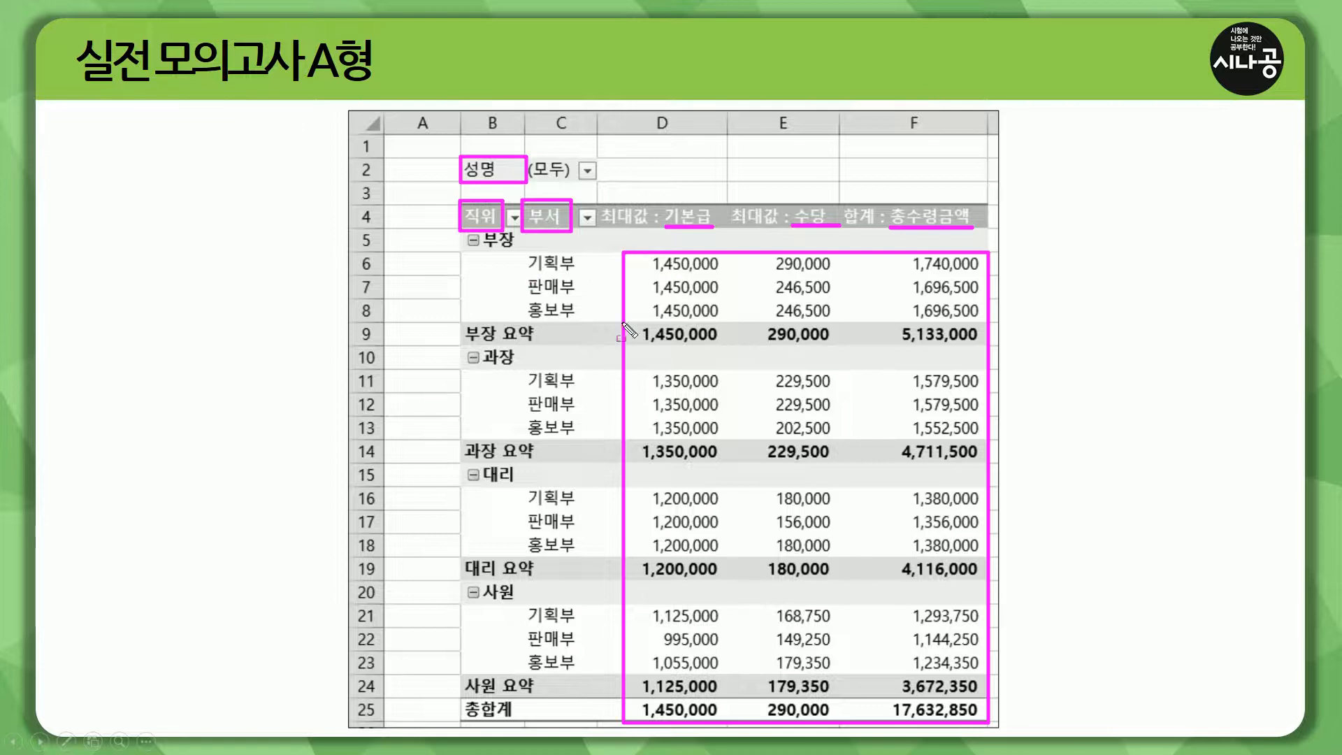
mouse_move(888, 195)
left_mouse_down()
mouse_move(947, 239)
mouse_move(988, 245)
left_mouse_up()
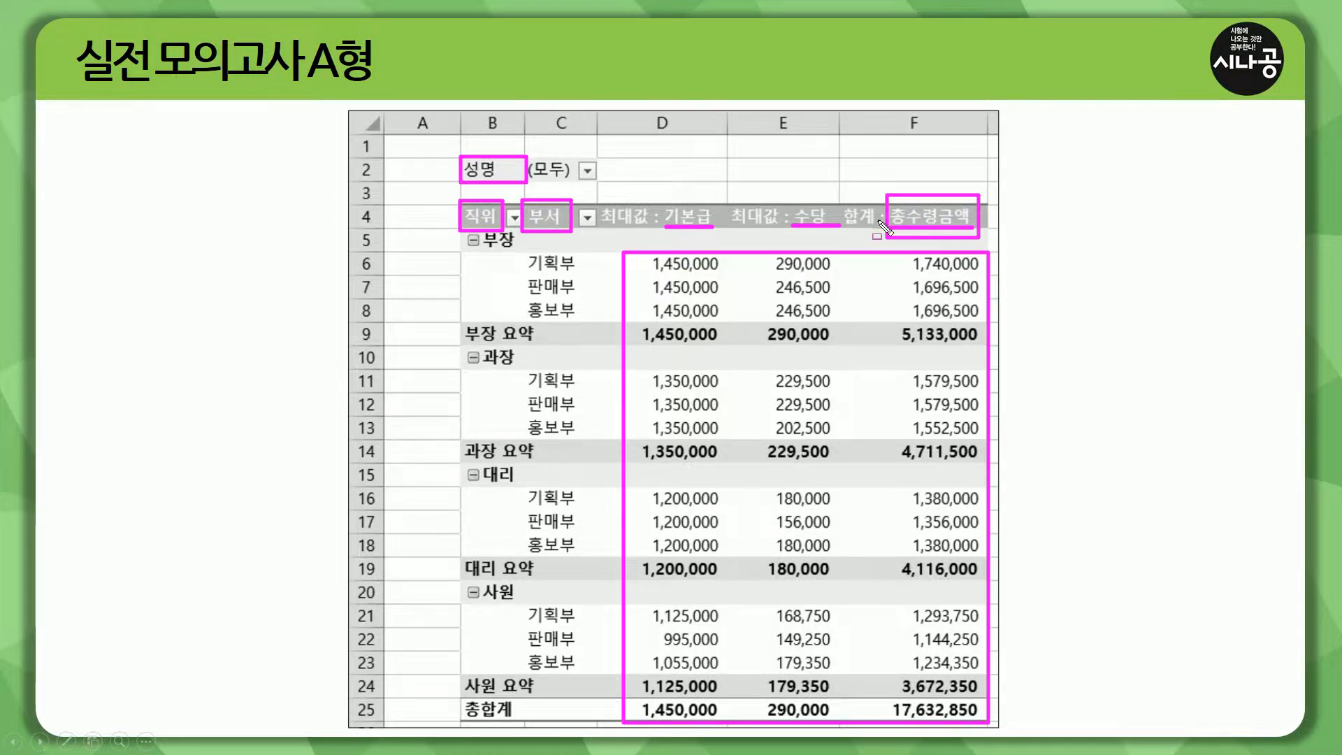
left_click_drag(877, 217, 991, 223)
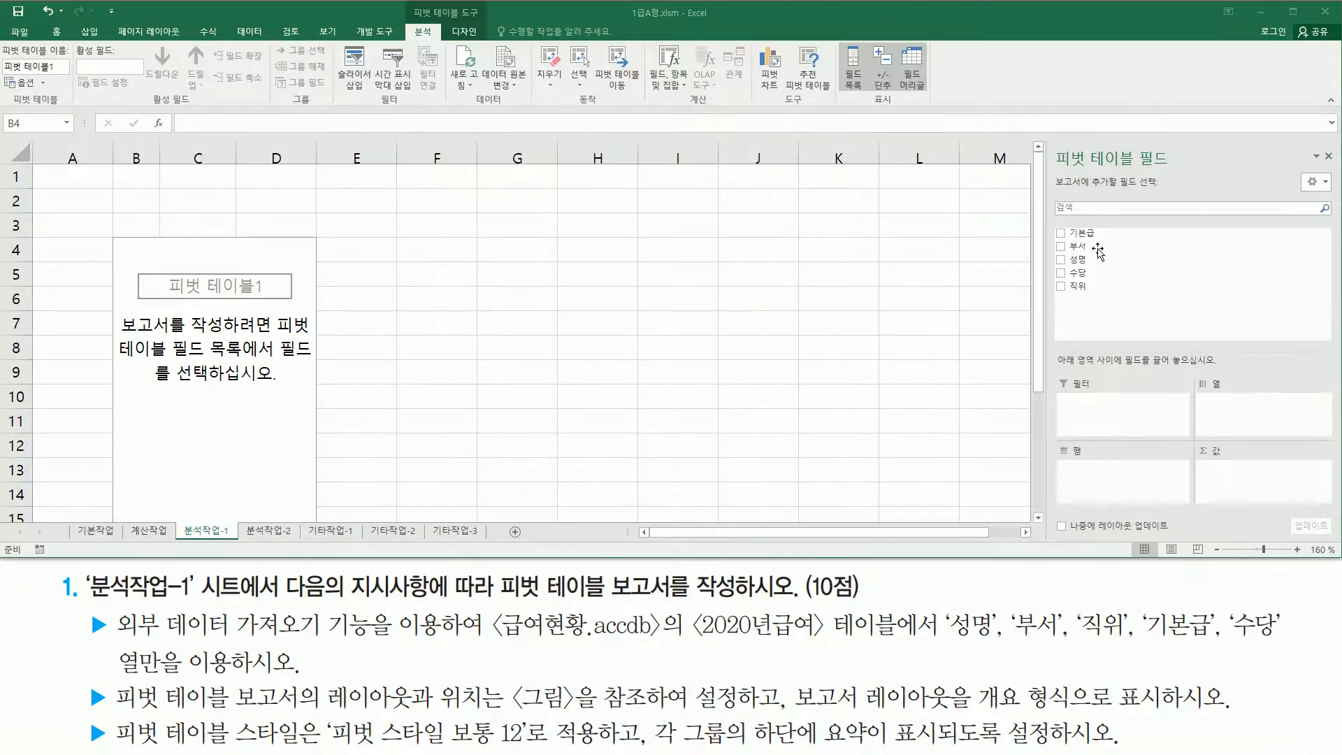
Add 성명 as the pivot table's report filter, and 직위 followed by 부서 as its row fields.
left_click_drag(1083, 260, 1123, 415)
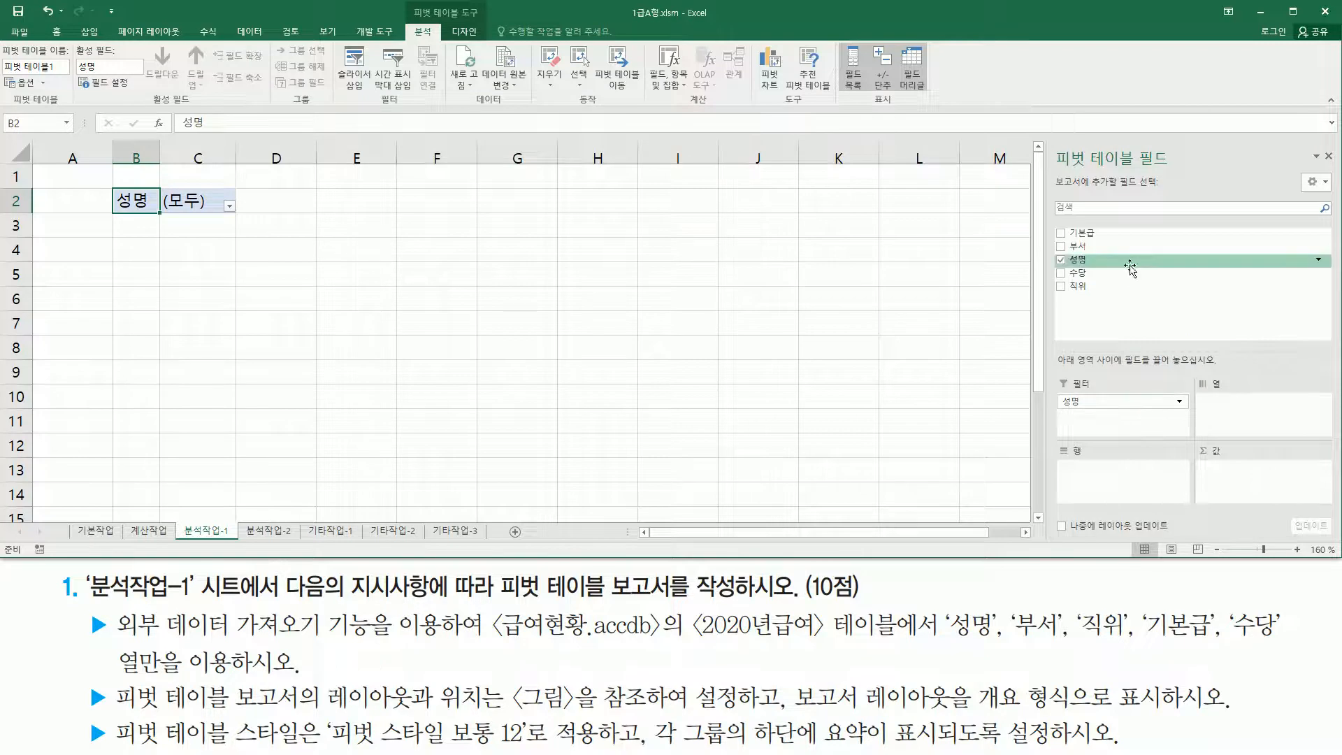
left_click_drag(1101, 286, 1121, 470)
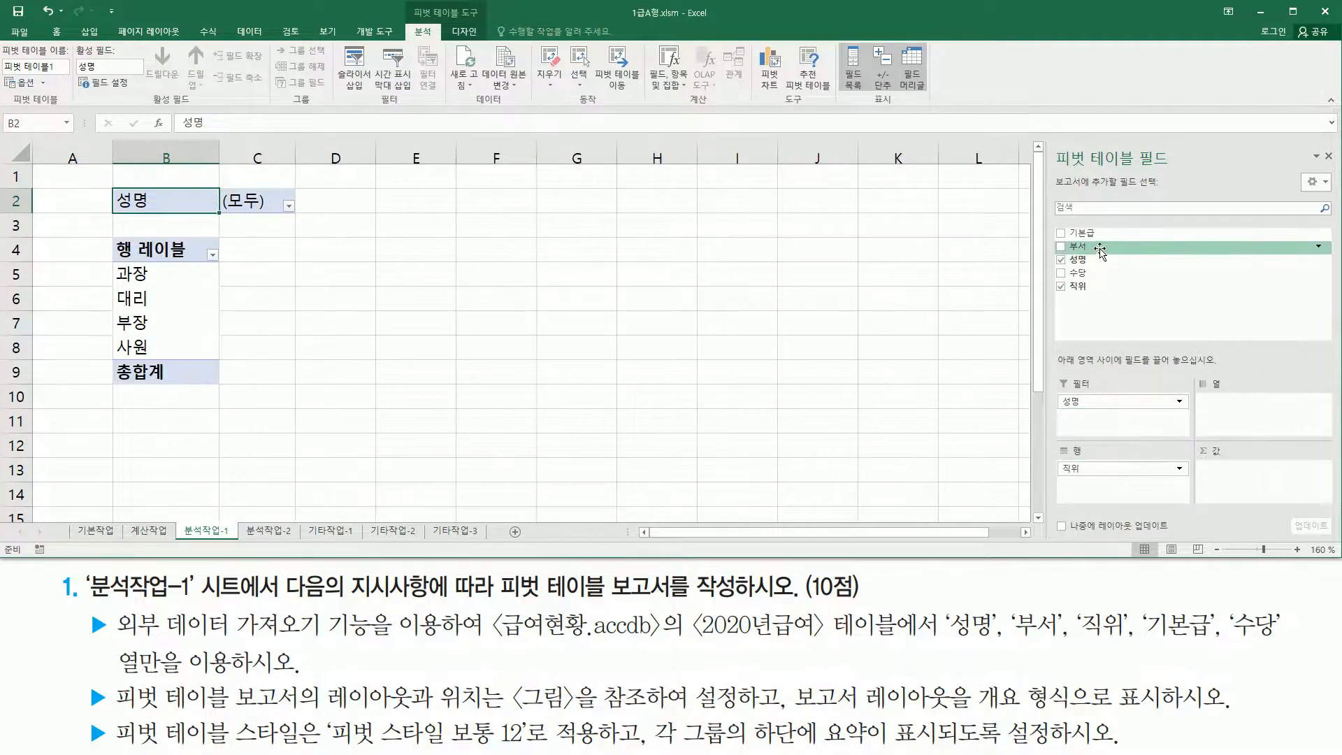
left_click_drag(1099, 249, 1129, 490)
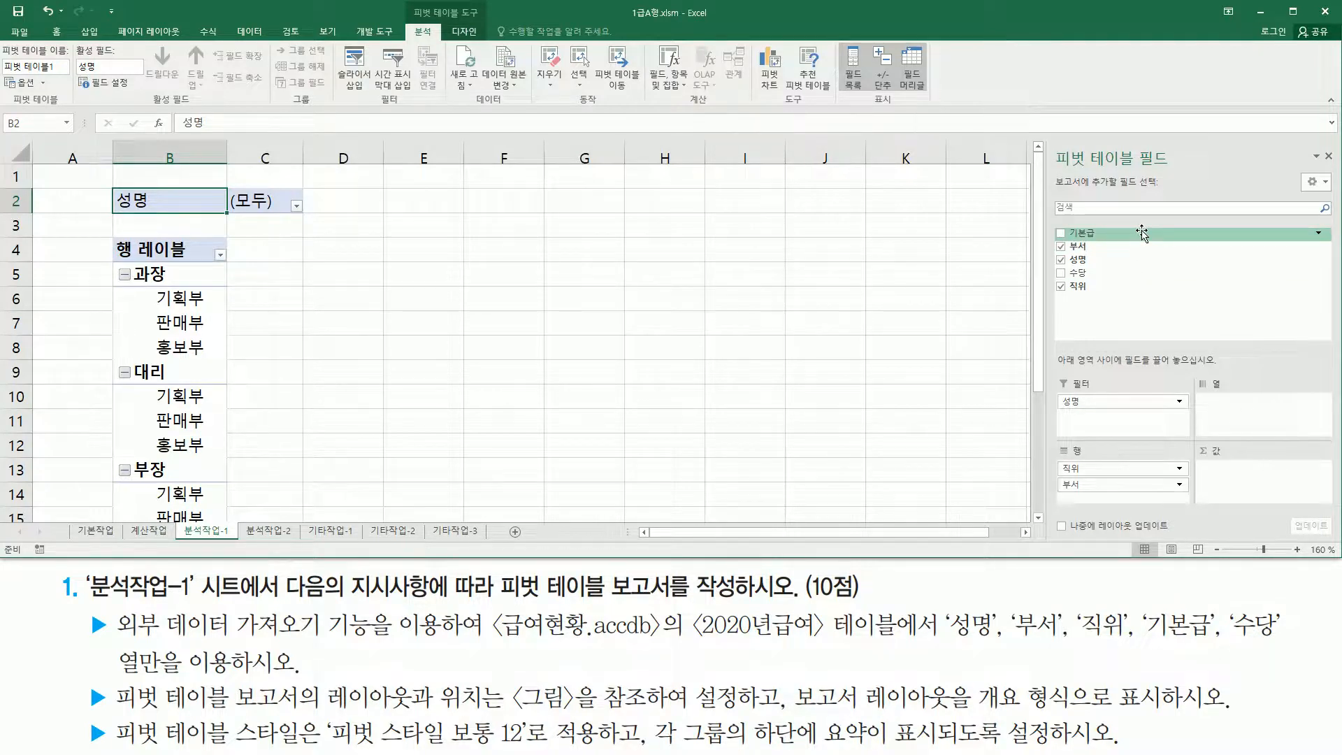
Add 기본급 followed by 수당 as the pivot table's value fields.
left_click_drag(1142, 234, 1250, 487)
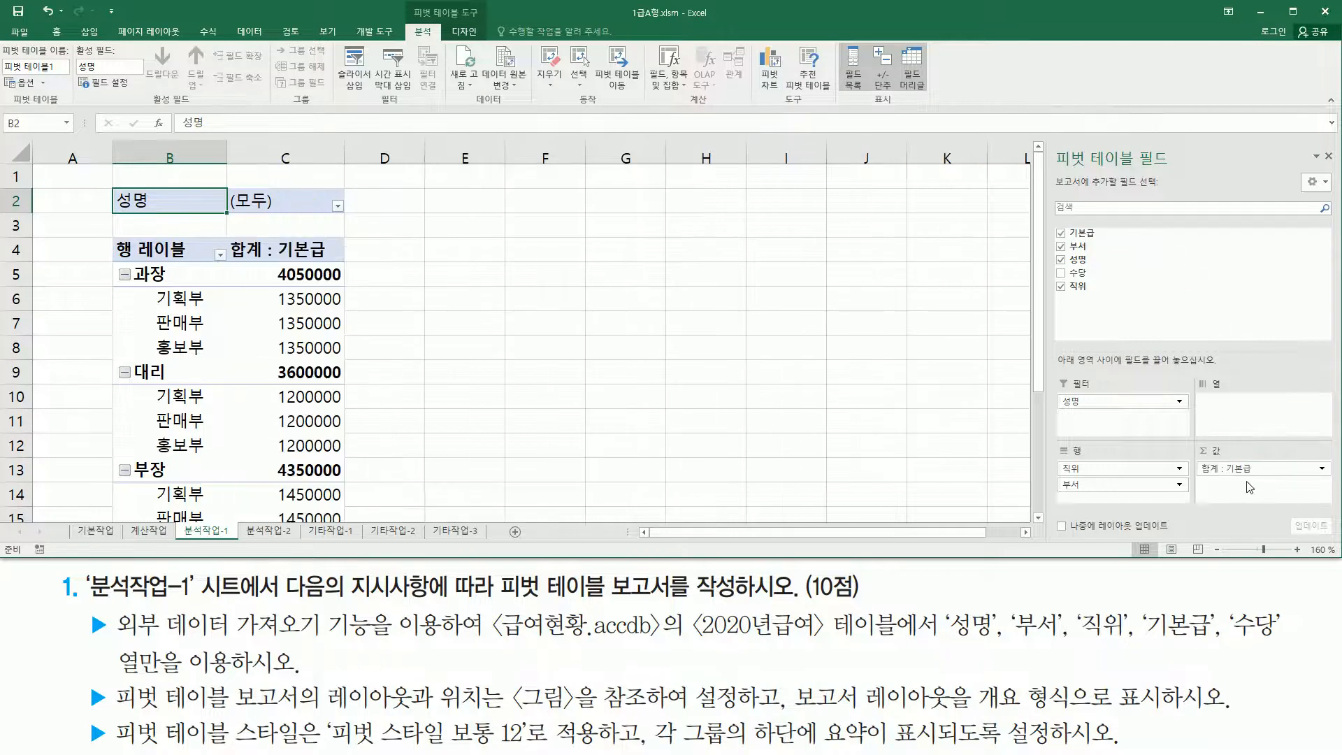
left_click_drag(1081, 275, 1263, 494)
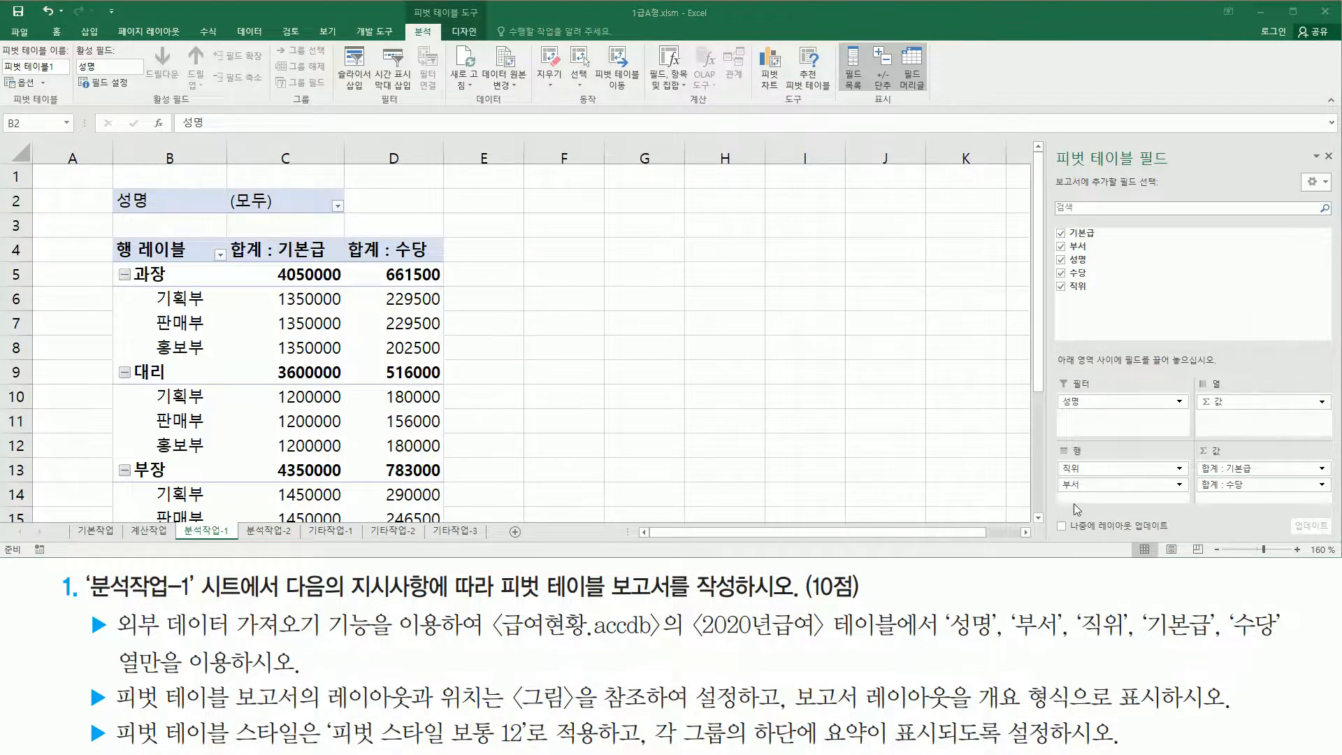
Compare the pivot table's value headings with the reference picture to determine which summary function 기본급 and 수당 need.
mouse_move(110, 174)
left_mouse_down()
mouse_move(359, 358)
mouse_move(475, 501)
left_mouse_up()
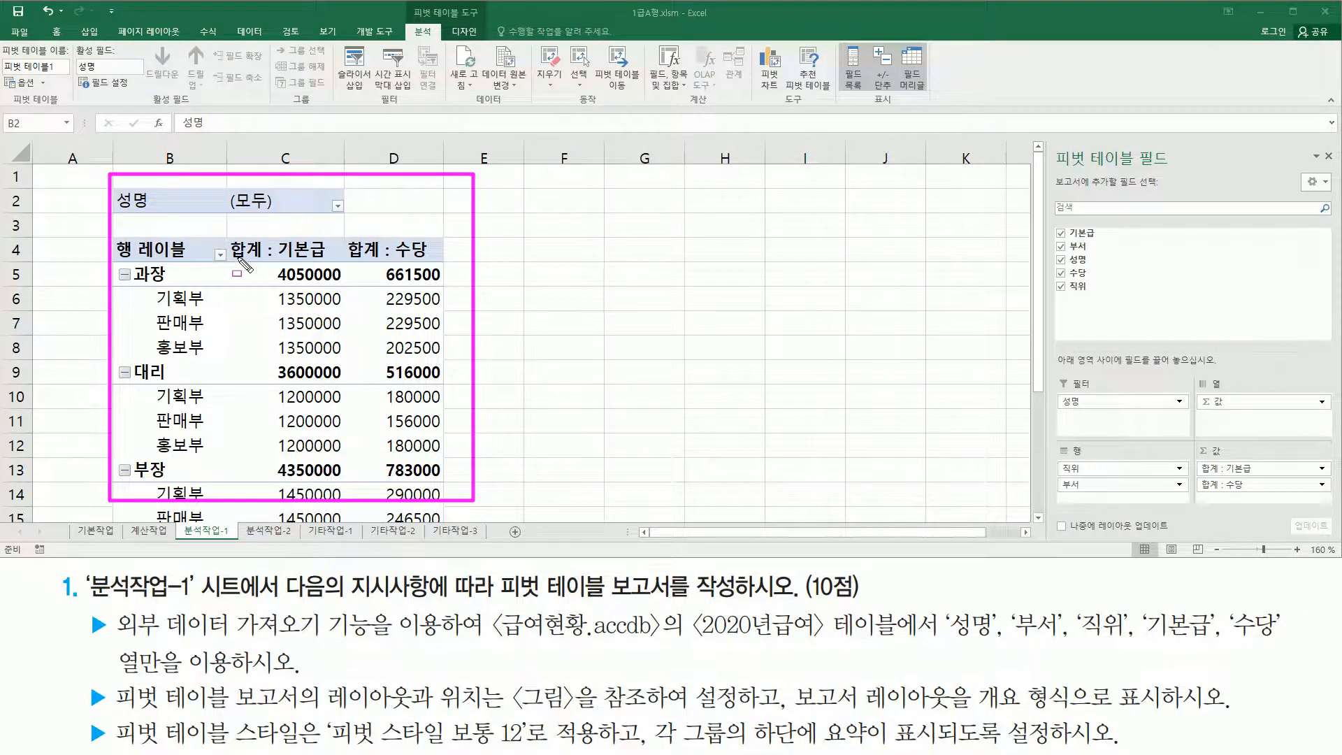
mouse_move(229, 263)
left_mouse_down()
mouse_move(444, 271)
mouse_move(442, 260)
left_mouse_up()
left_click_drag(348, 234, 375, 266)
left_click_drag(225, 237, 261, 266)
key("Escape")
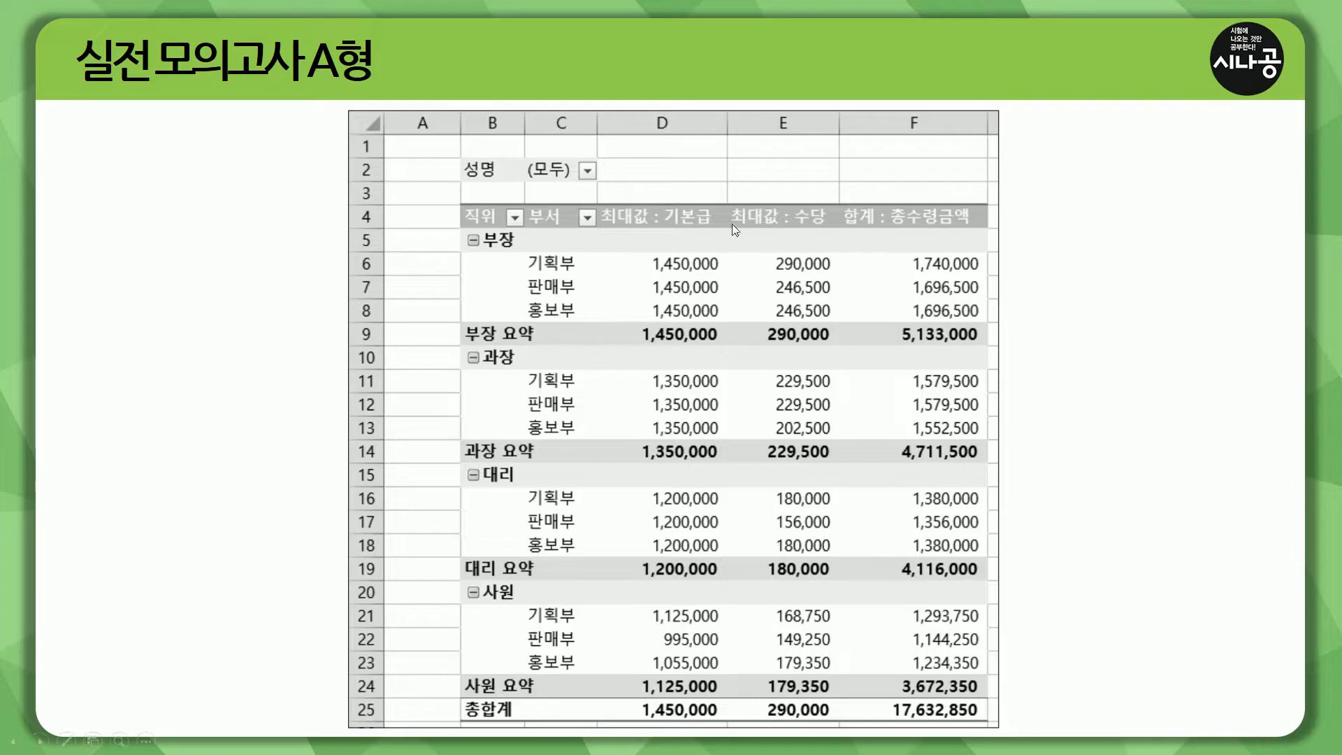
left_click_drag(590, 229, 830, 229)
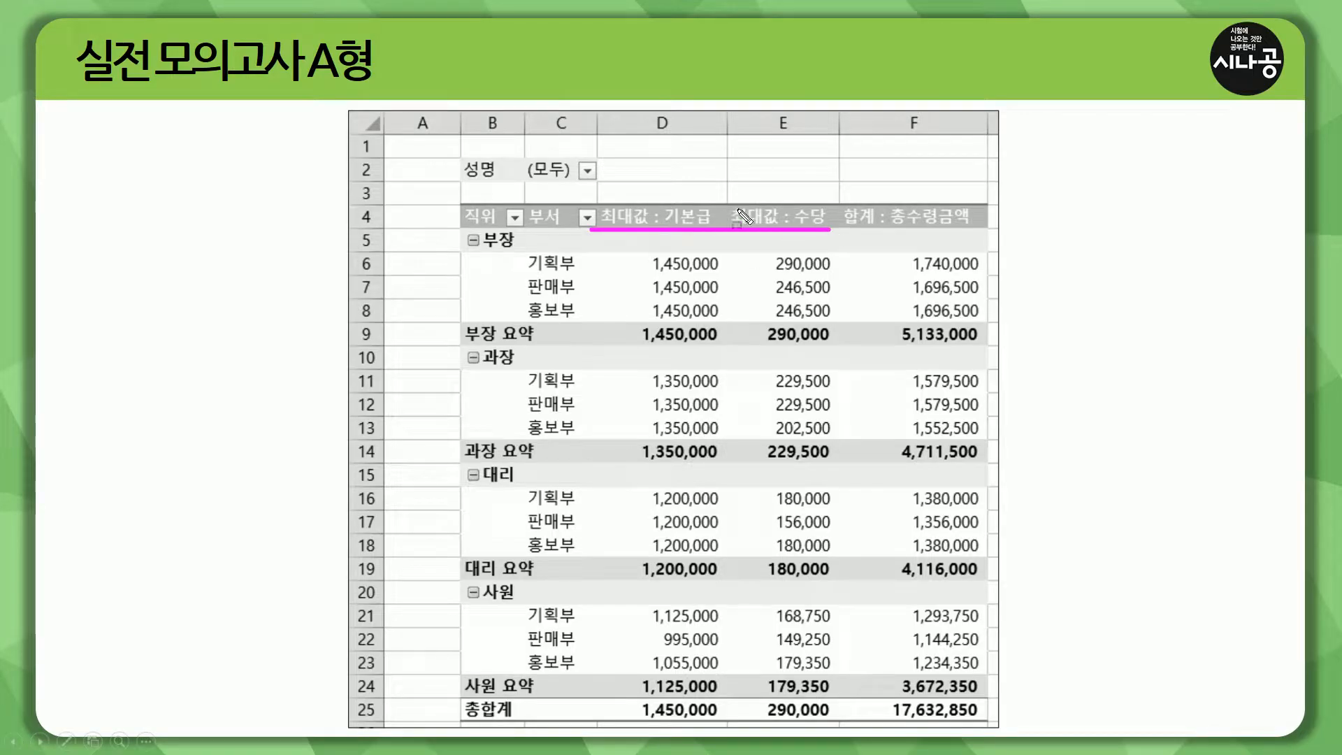
left_click_drag(730, 198, 776, 231)
left_click_drag(599, 197, 652, 232)
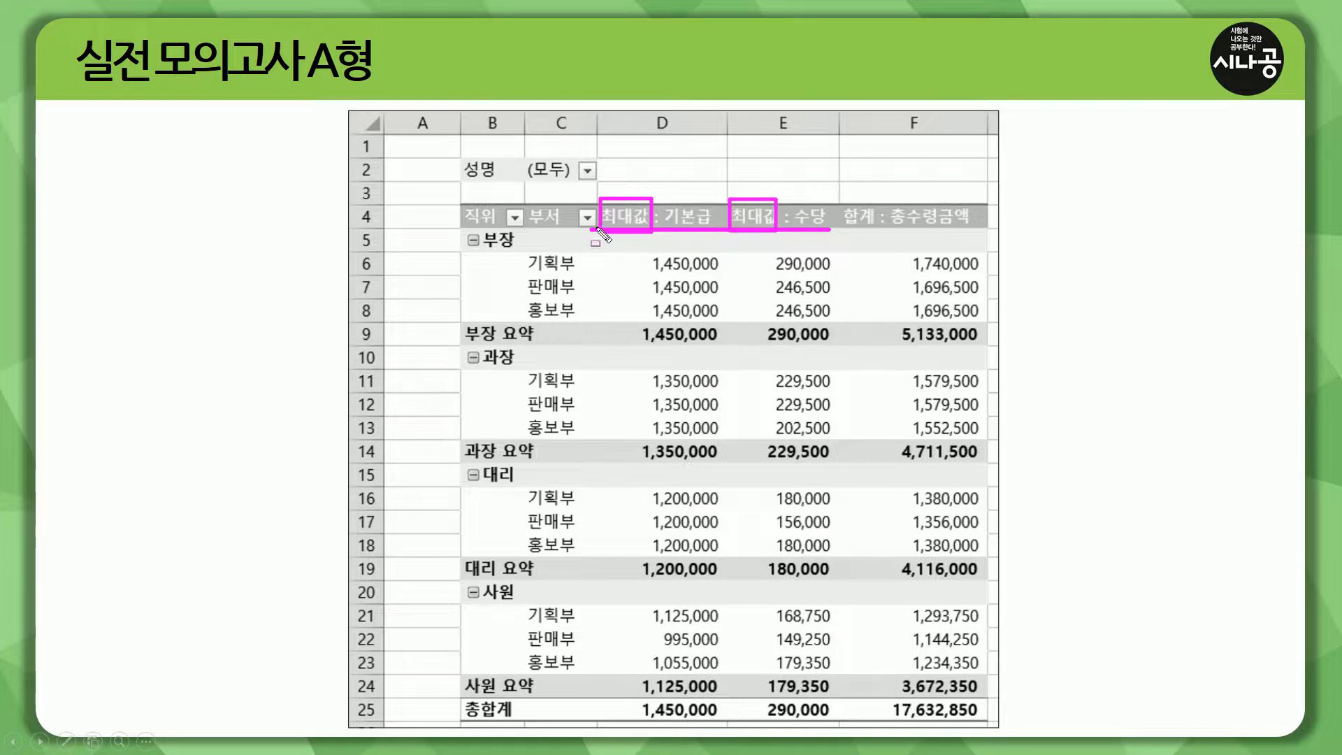
key("Escape")
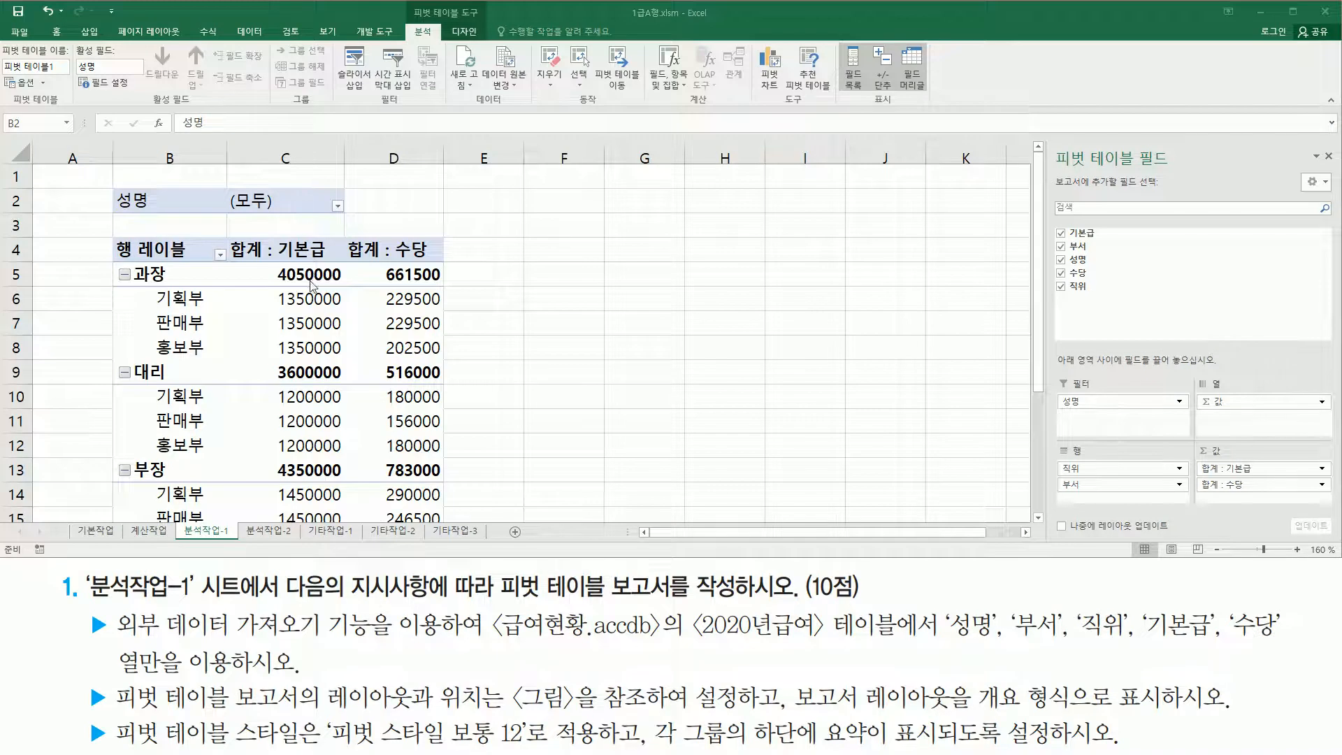
Summarize the 기본급 value field by maximum (최대값).
left_click_drag(277, 262, 344, 520)
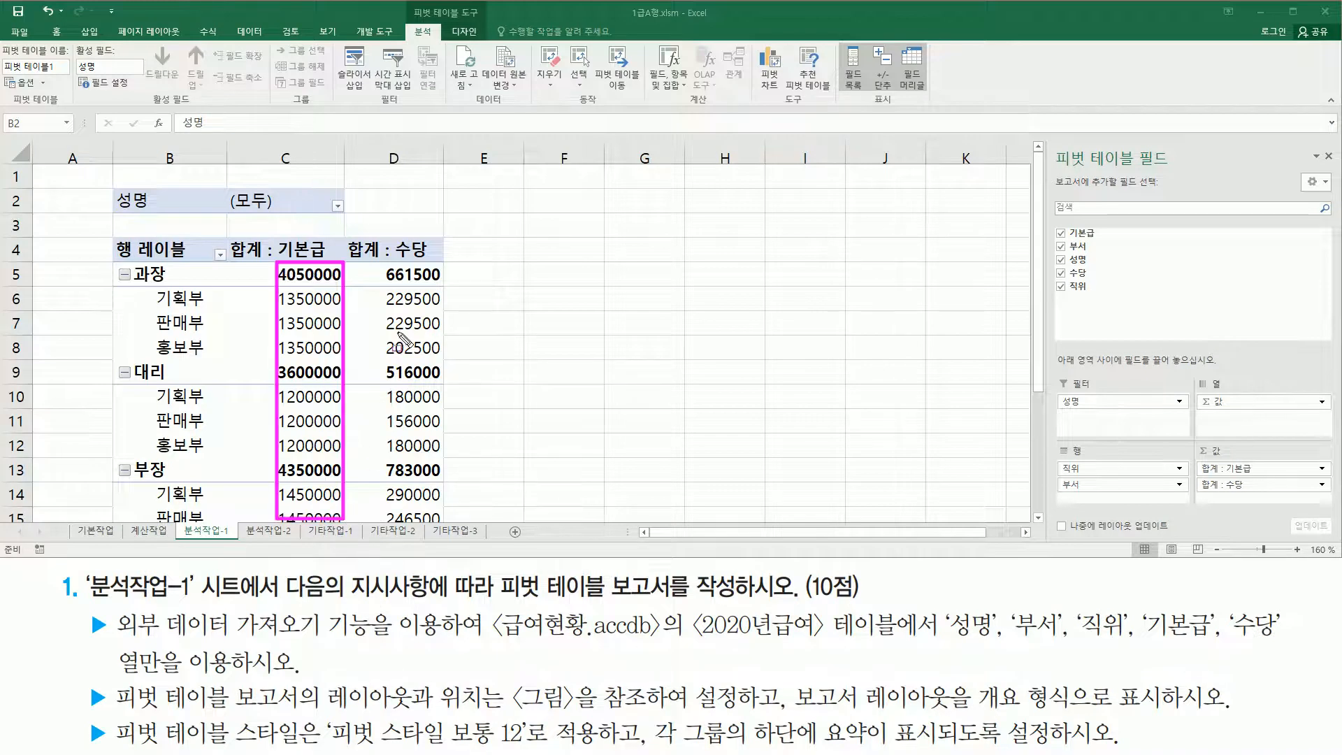
mouse_move(385, 262)
left_mouse_down()
mouse_move(439, 428)
mouse_move(440, 520)
left_mouse_up()
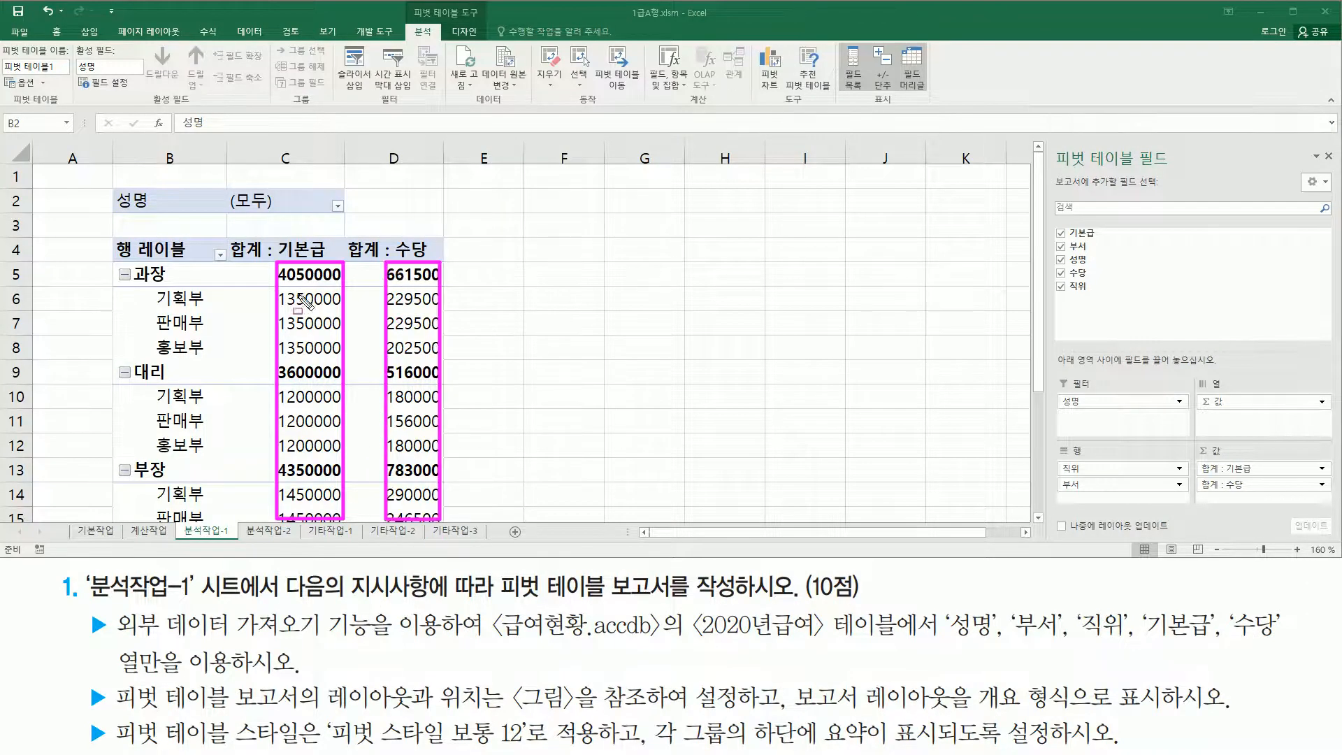
left_click(304, 325)
left_click(311, 397)
left_click(311, 299)
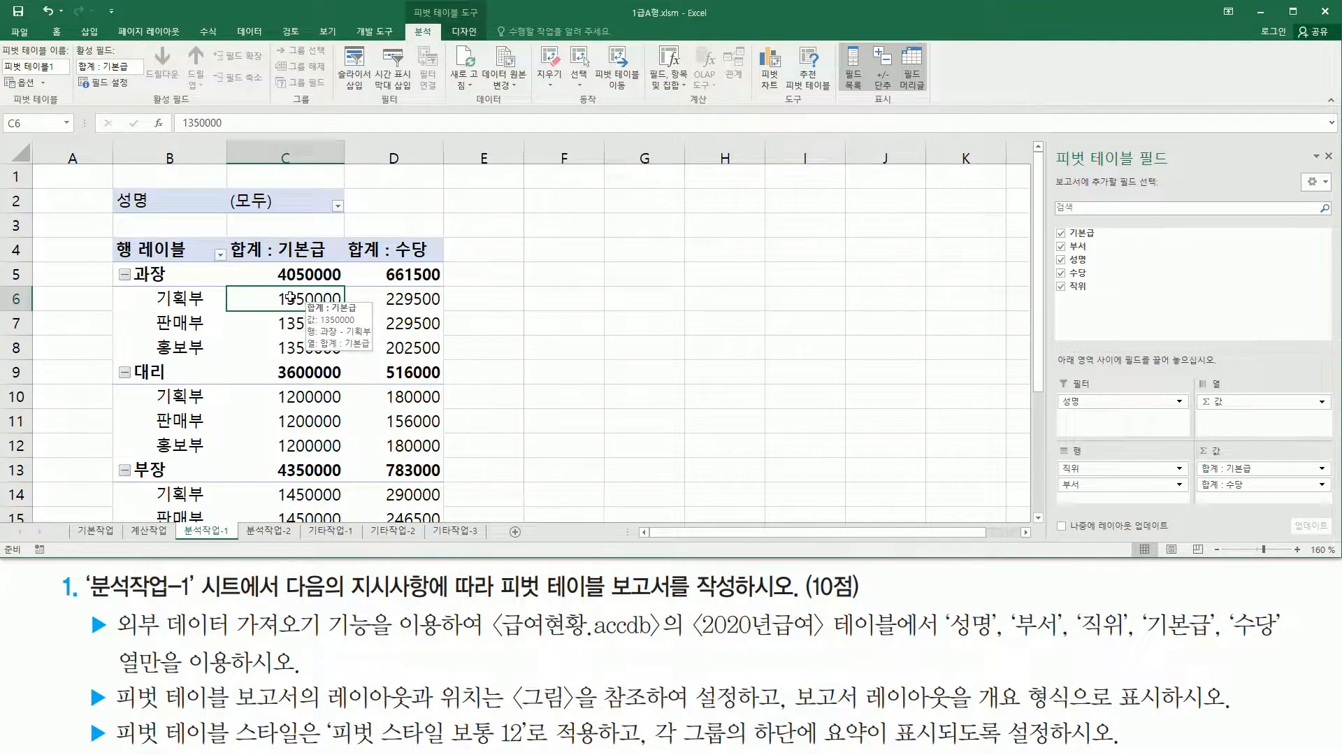
right_click(291, 299)
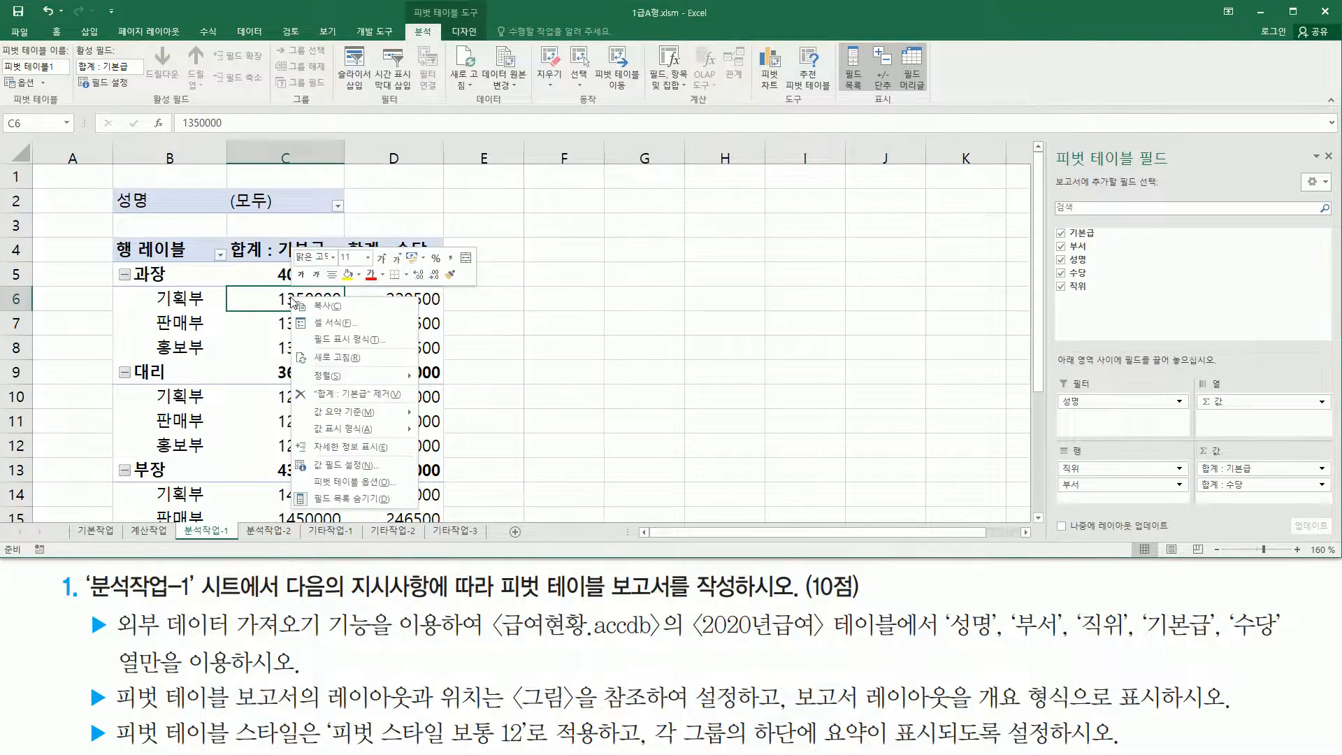
mouse_move(329, 417)
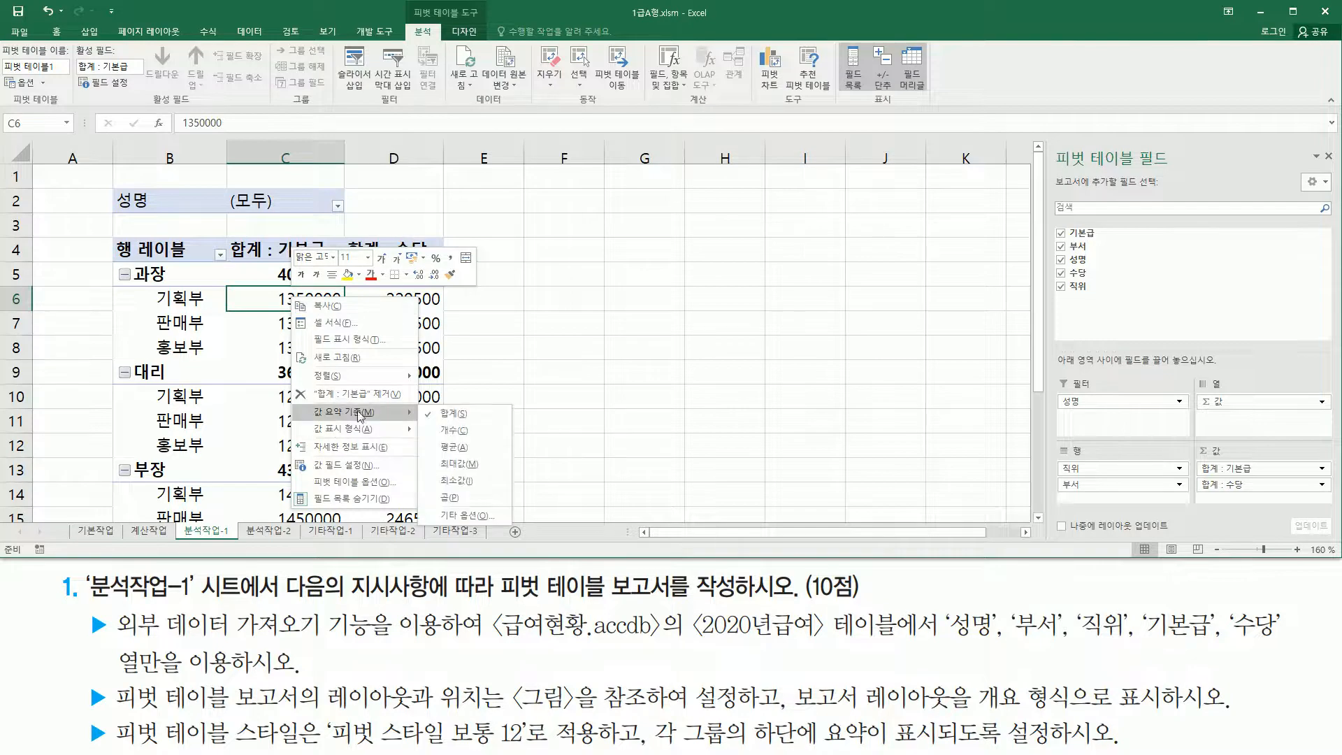
left_click(451, 464)
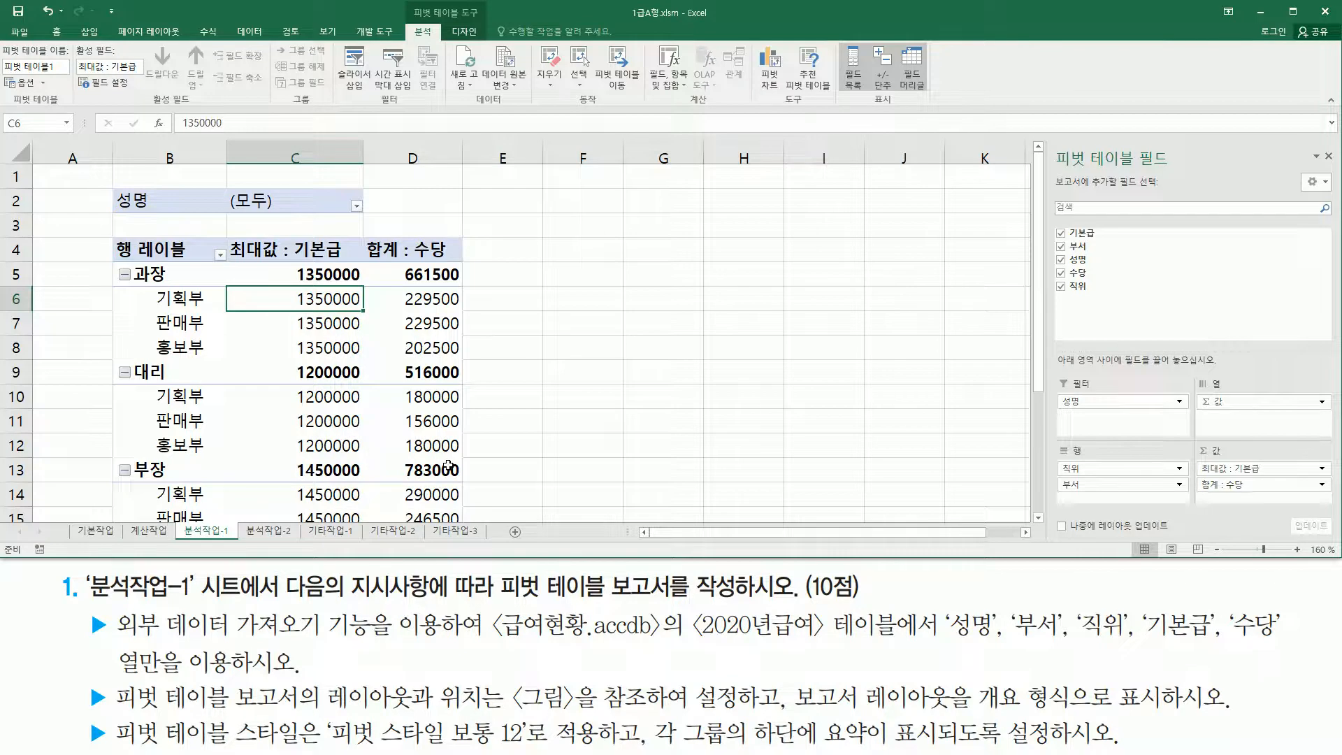
Summarize the 수당 value field by maximum (최대값).
left_click_drag(366, 235, 462, 506)
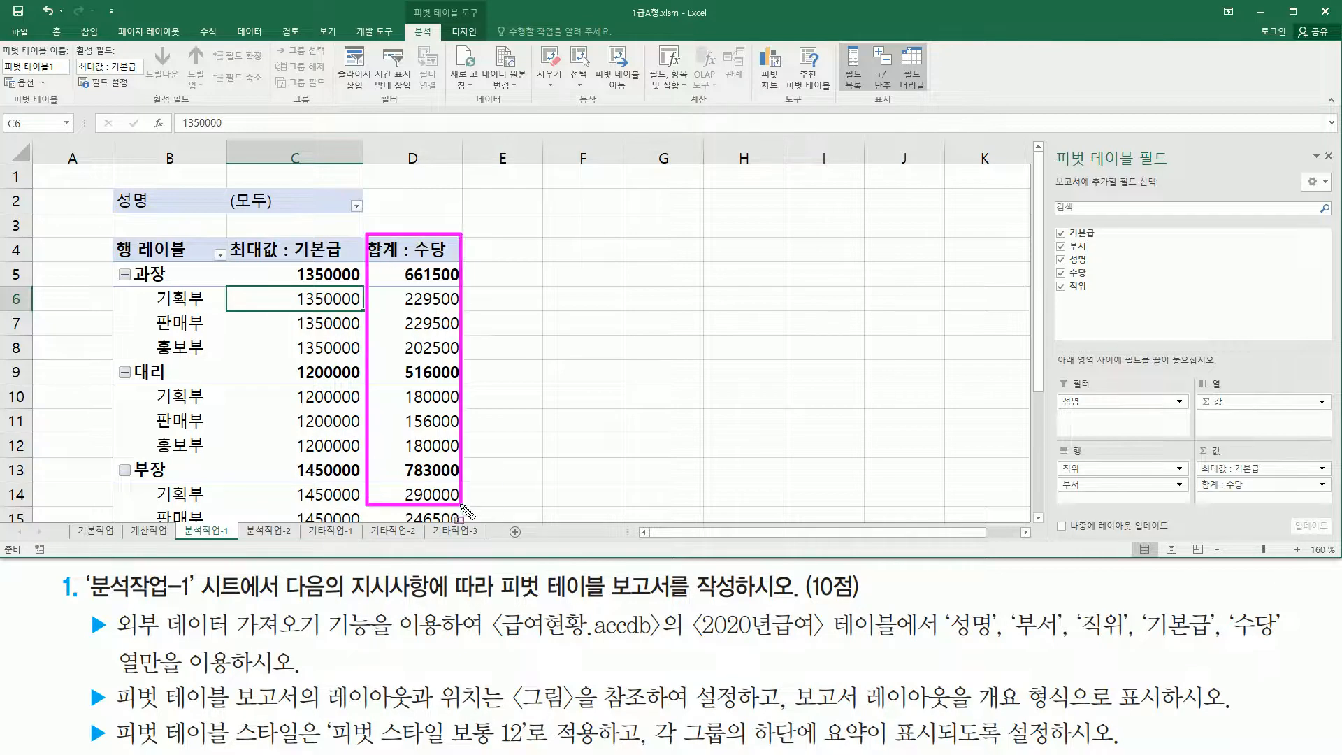
left_click(428, 328)
left_click(436, 375)
left_click(421, 415)
left_click(438, 326)
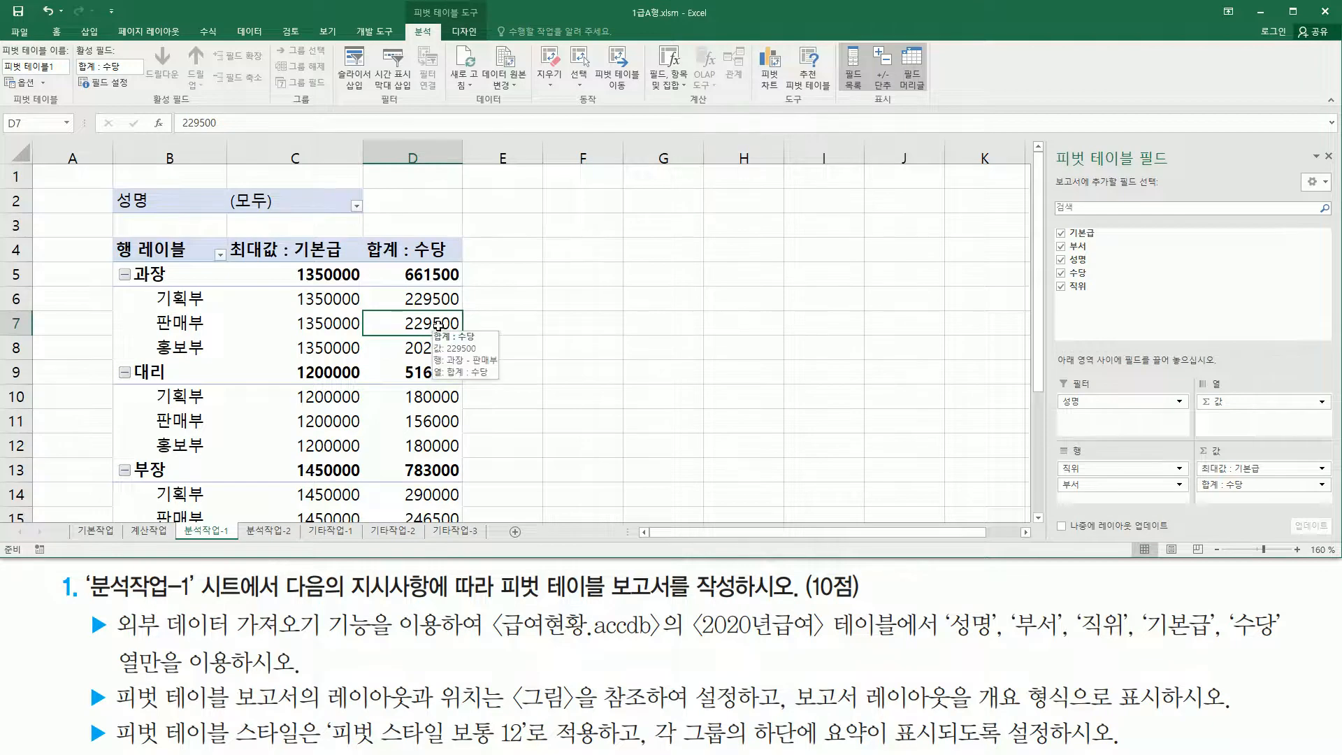
right_click(439, 327)
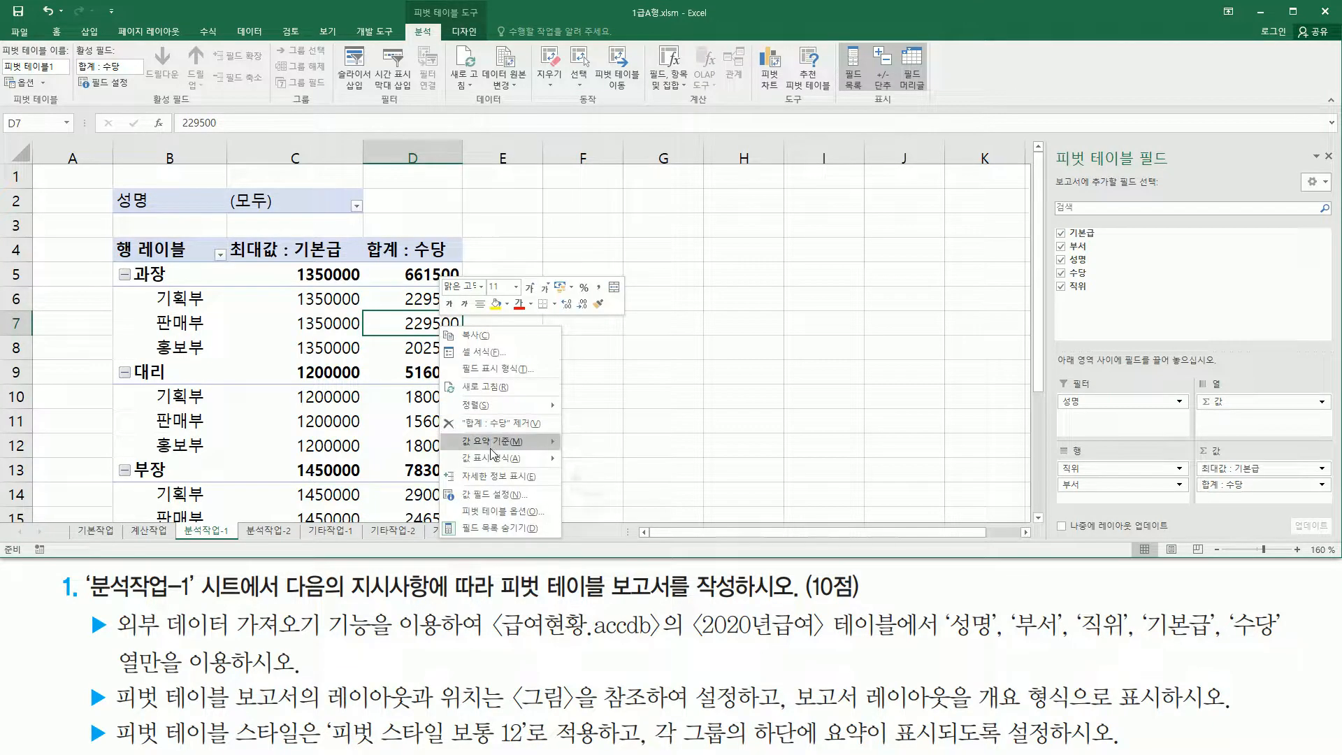
mouse_move(507, 441)
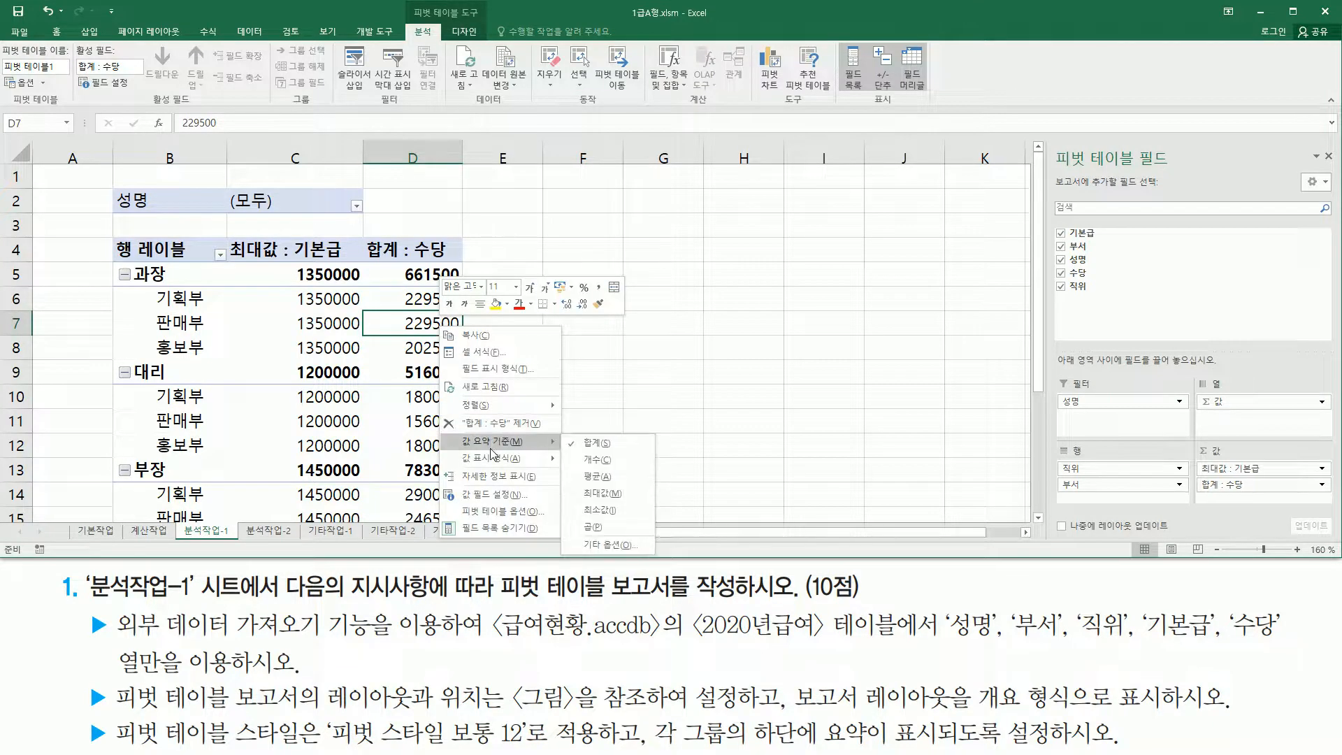
left_click(607, 492)
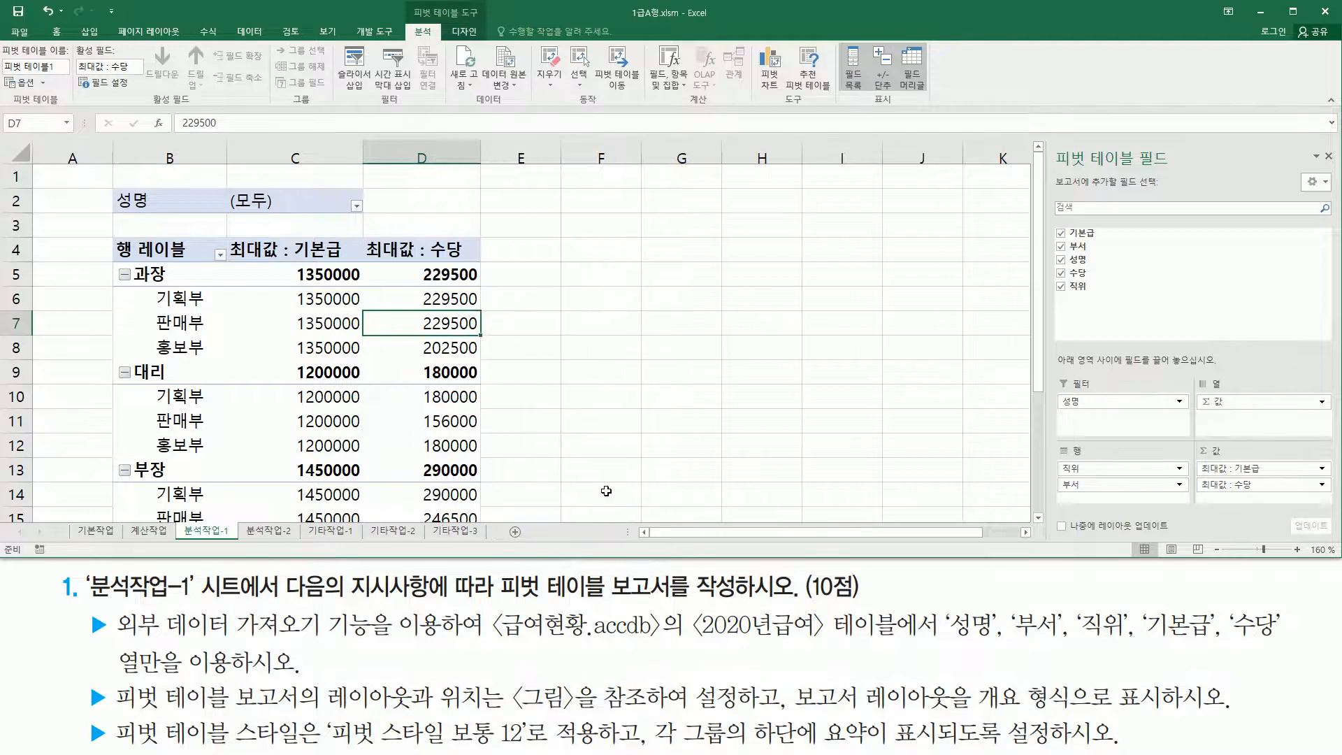
left_click_drag(223, 233, 495, 273)
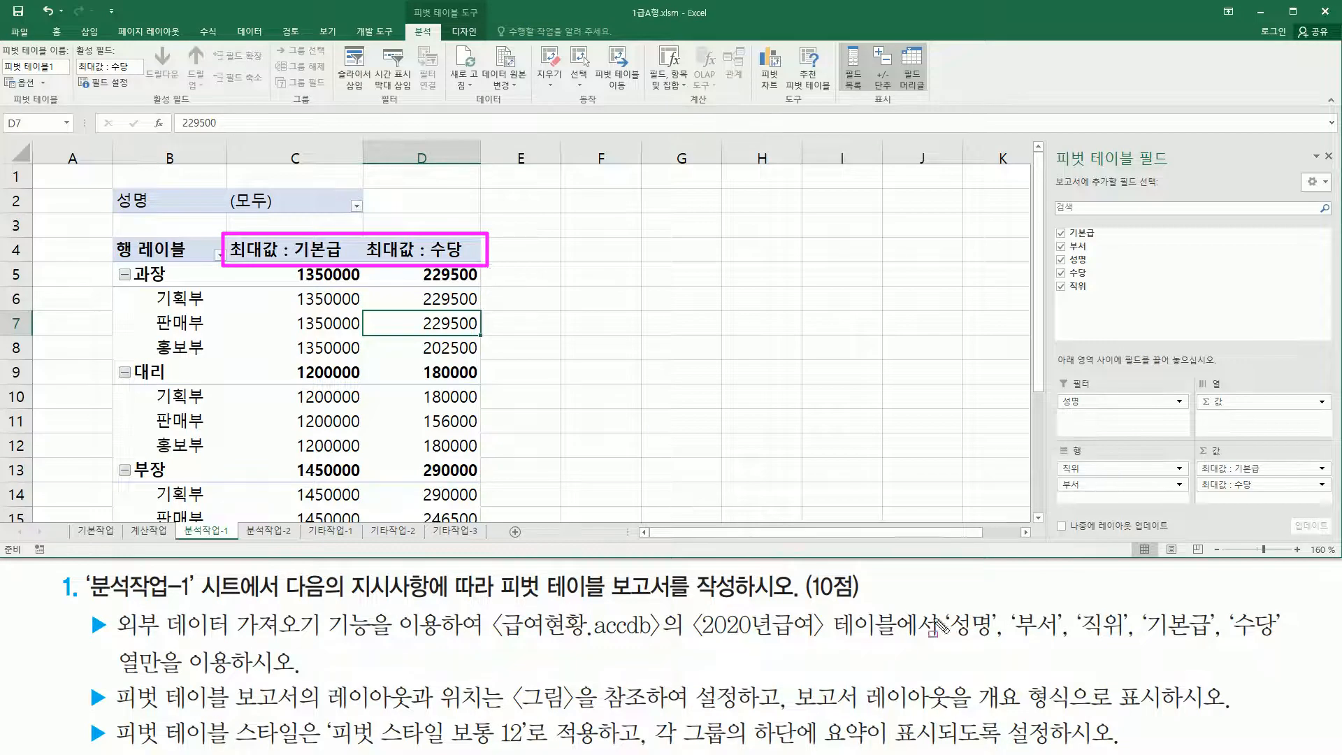
Set the pivot table's report layout to outline form (개요 형식으로 표시), as the task instructions require.
mouse_move(795, 710)
left_mouse_down()
mouse_move(961, 716)
mouse_move(988, 692)
mouse_move(1172, 716)
left_mouse_up()
key("Escape")
left_click(328, 322)
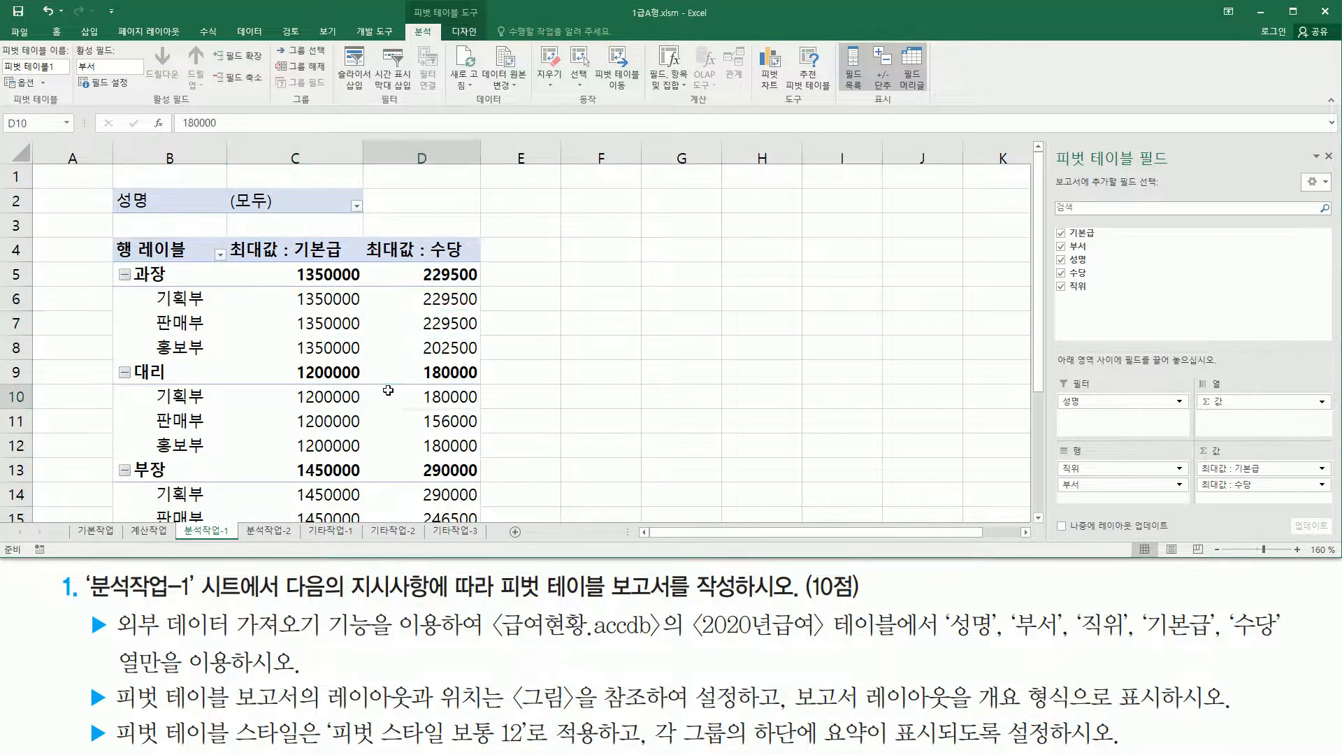
left_click(340, 300)
left_click(423, 333)
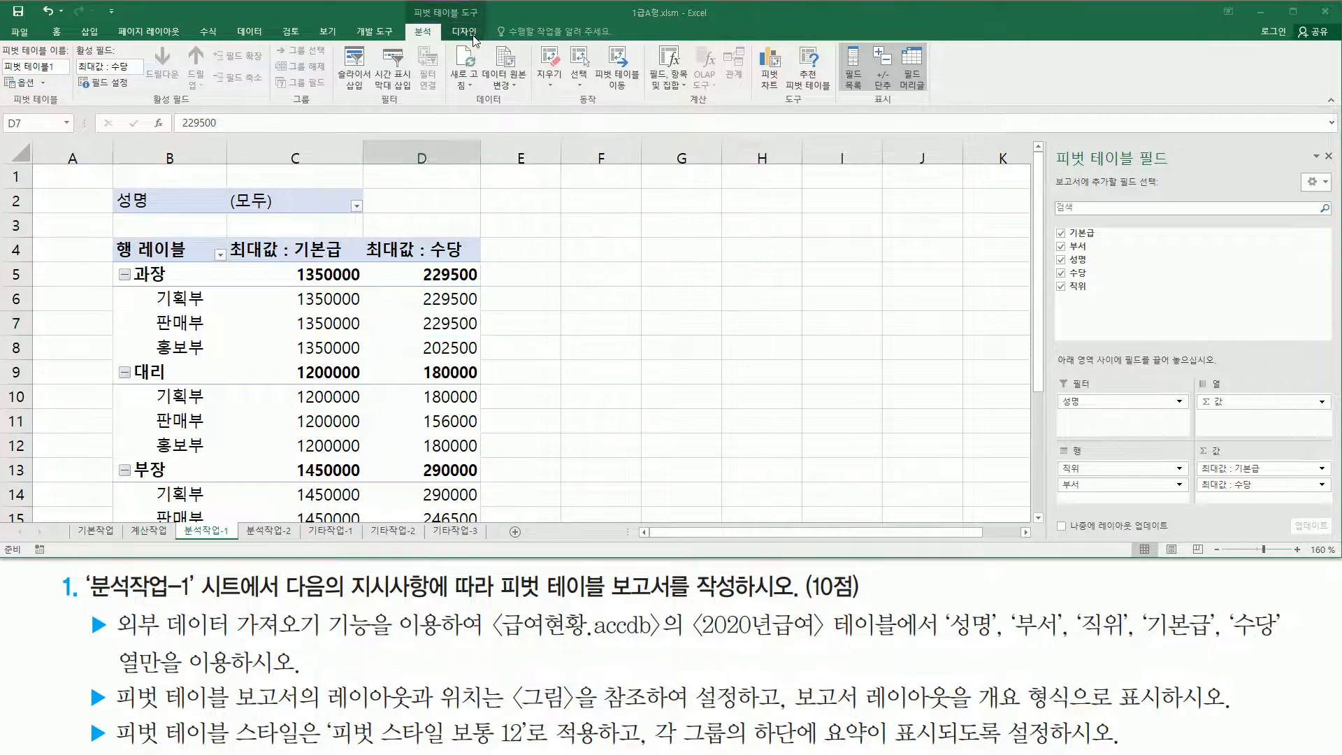
left_click(465, 33)
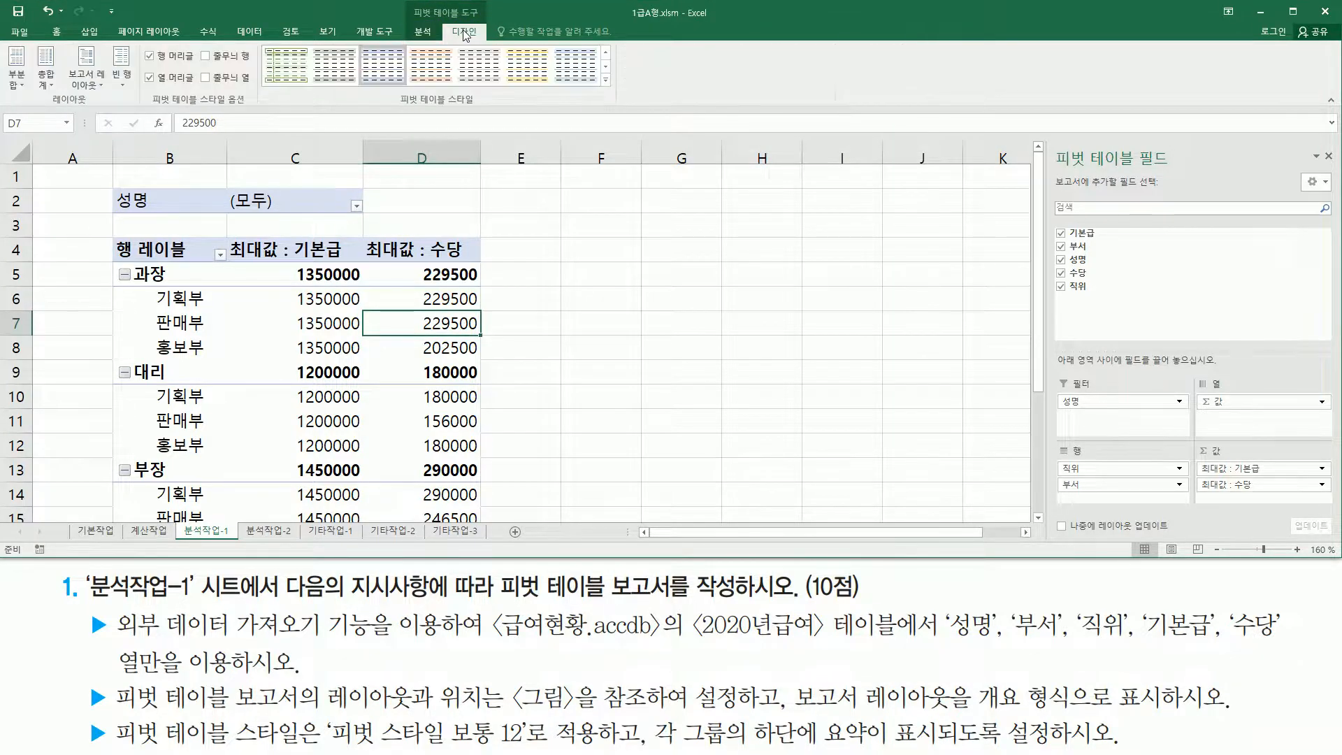
mouse_move(783, 706)
left_mouse_down()
mouse_move(963, 716)
mouse_move(949, 677)
mouse_move(1163, 713)
left_mouse_up()
left_click_drag(43, 107, 97, 106)
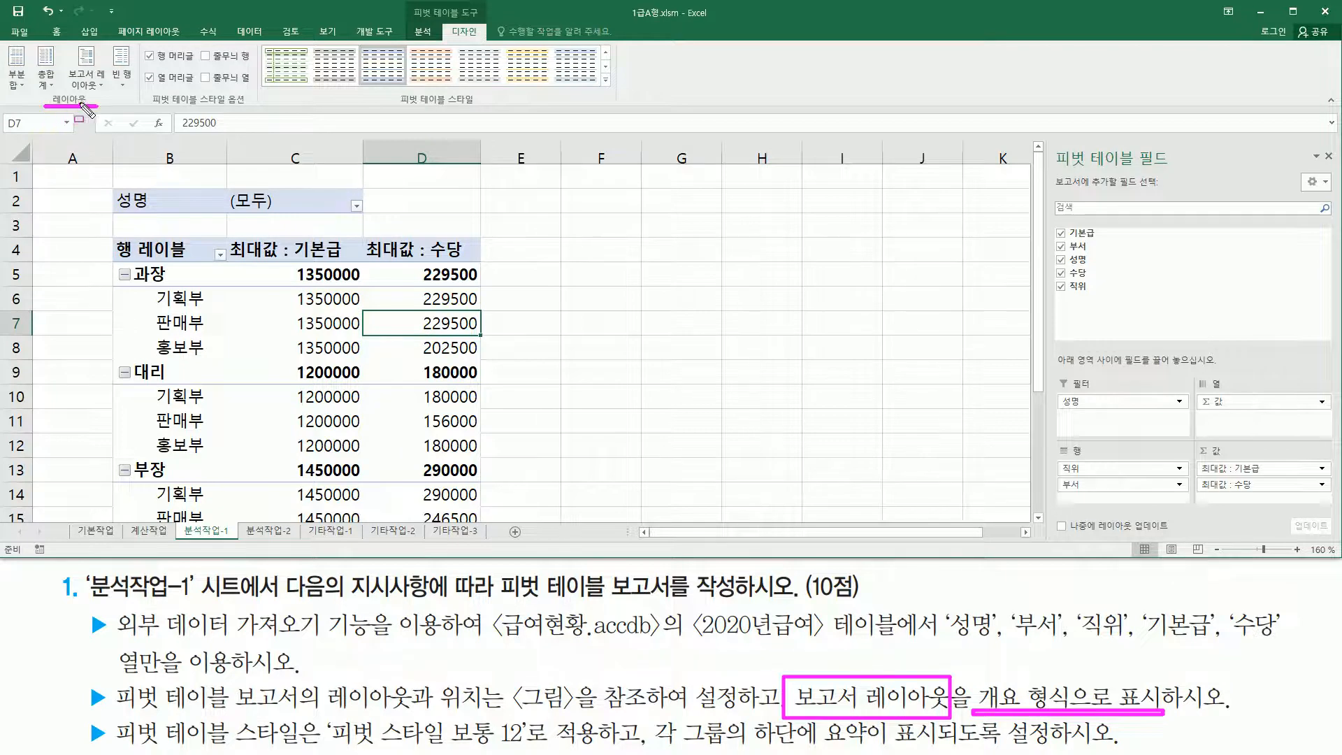
left_click_drag(65, 47, 107, 94)
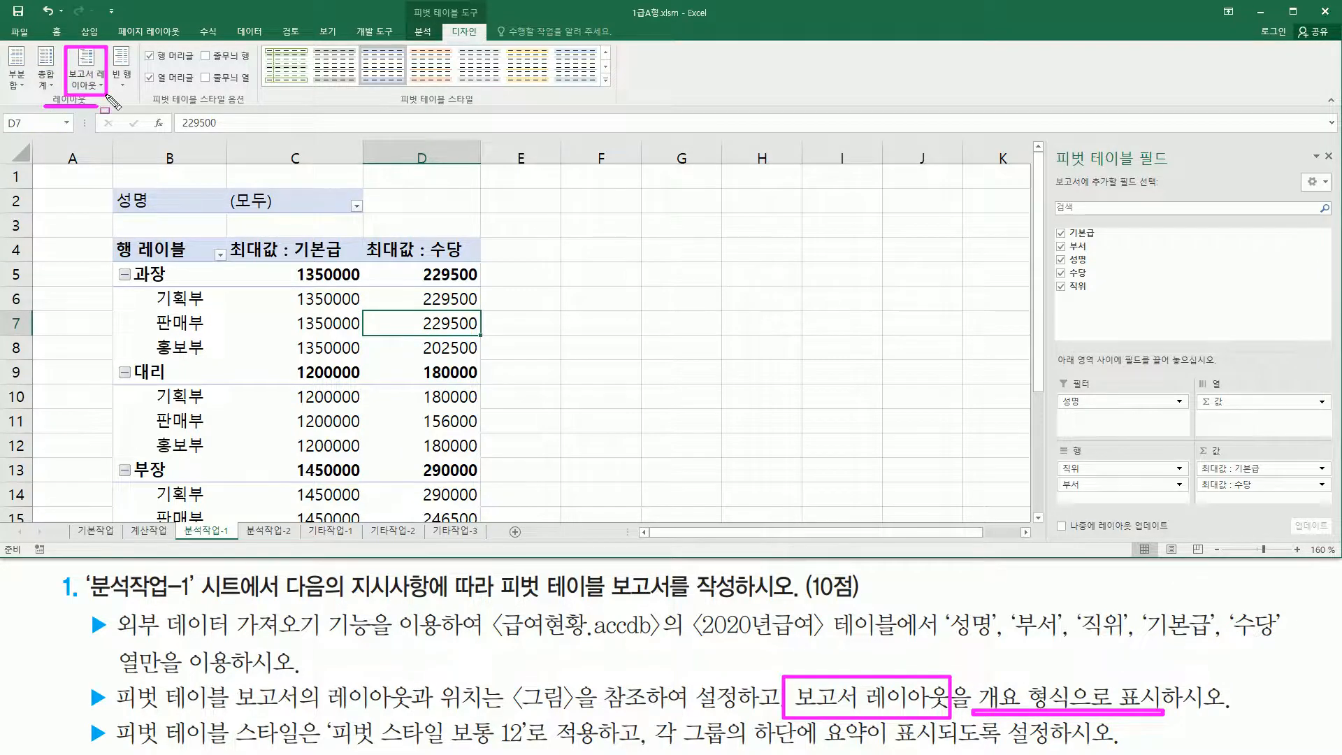
key("Escape")
left_click(91, 82)
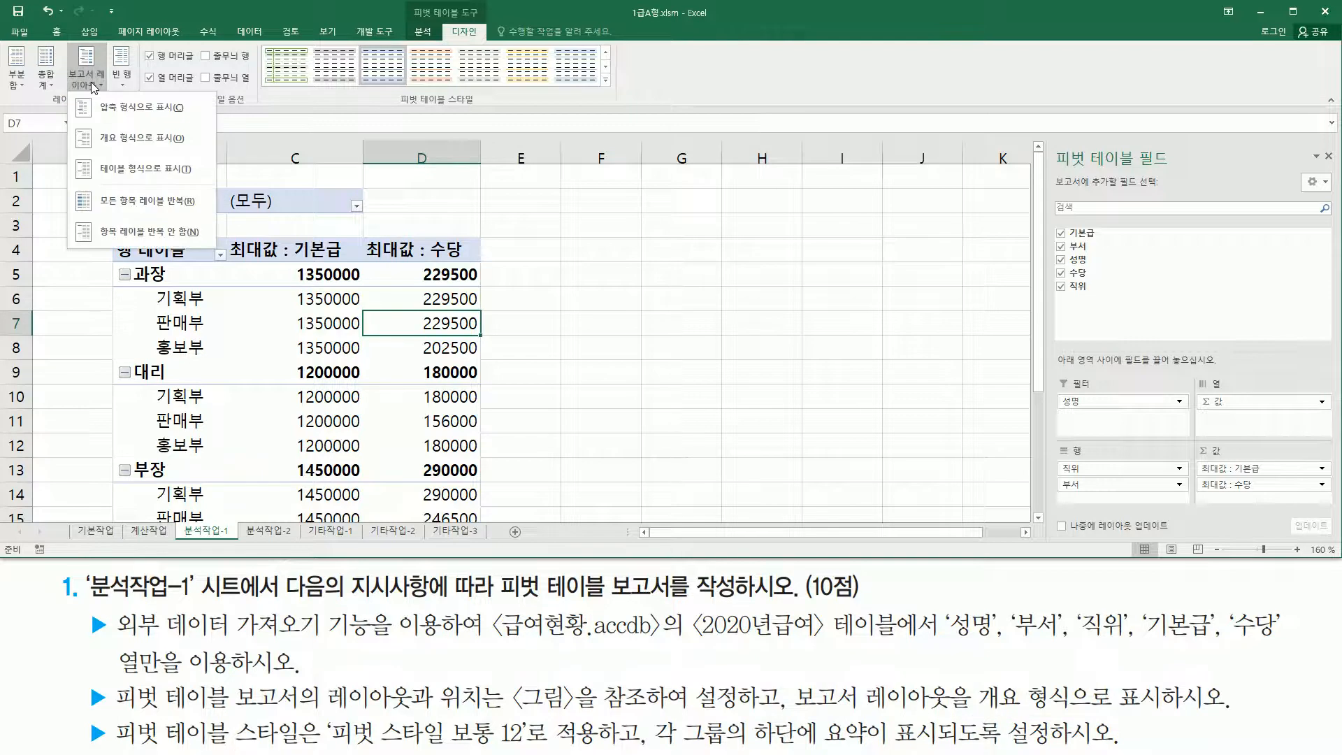
left_click(174, 144)
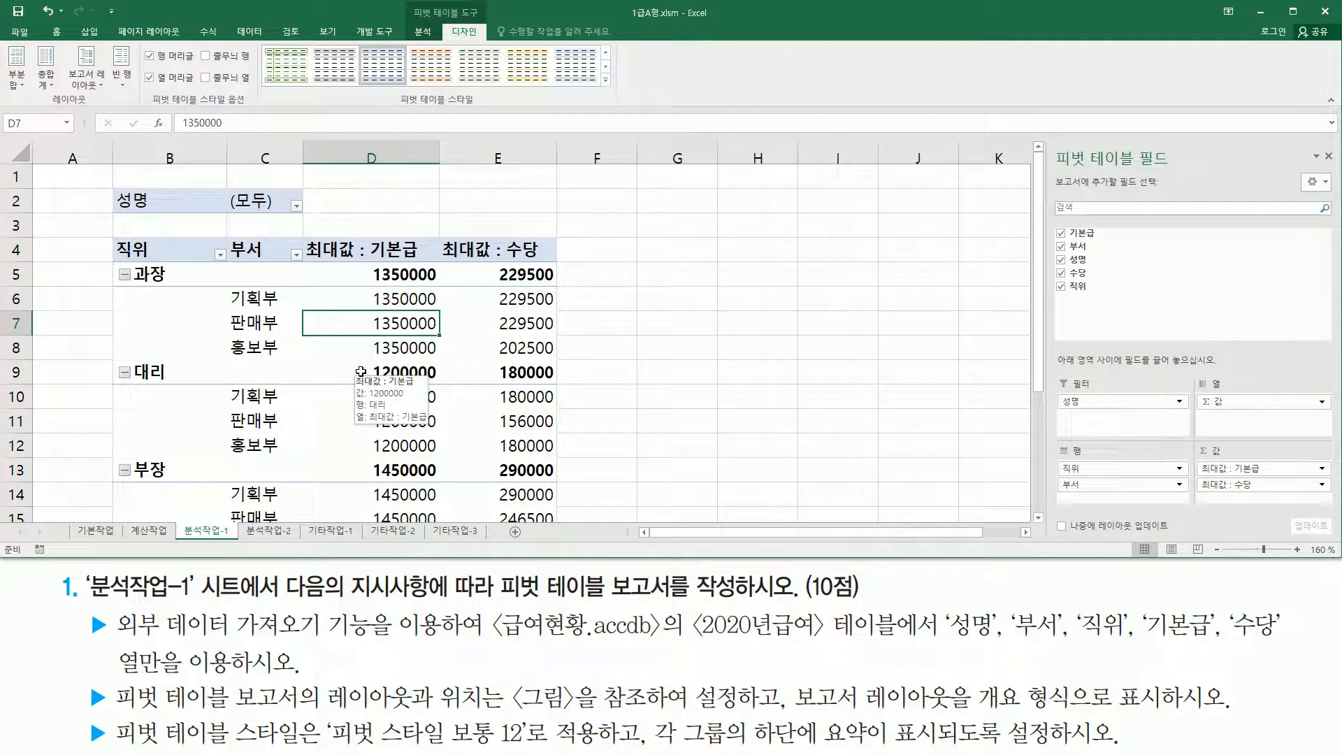
left_click_drag(80, 713, 1242, 714)
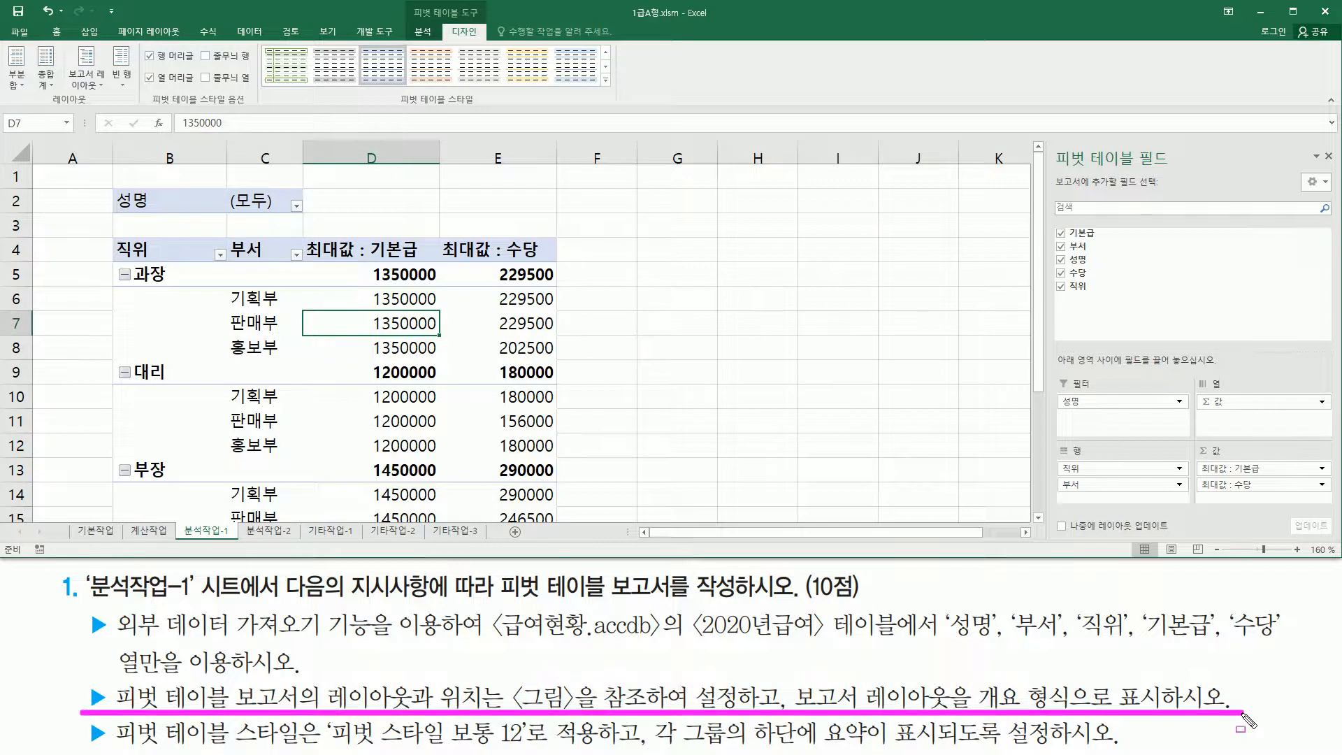
key("Escape")
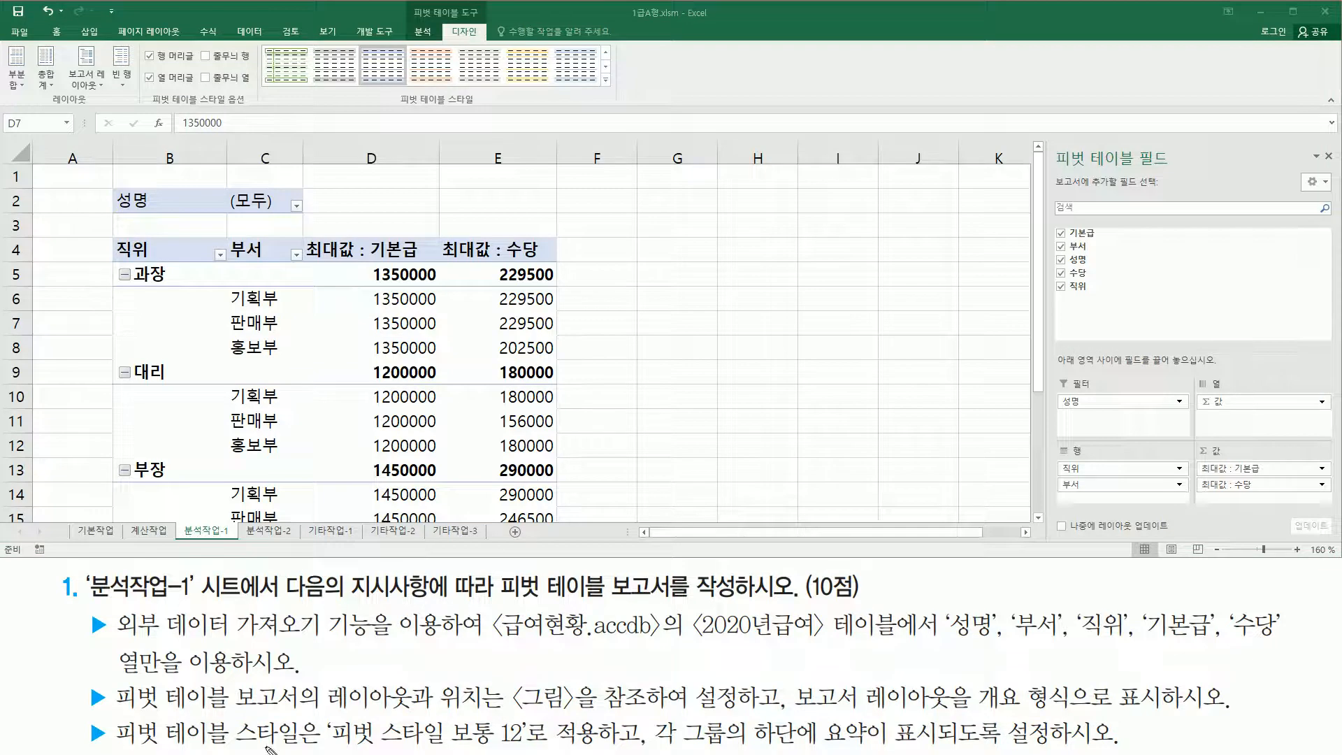
Apply the 피벗 스타일 보통 12 style to the pivot table.
mouse_move(326, 713)
left_mouse_down()
mouse_move(444, 748)
mouse_move(595, 750)
left_mouse_up()
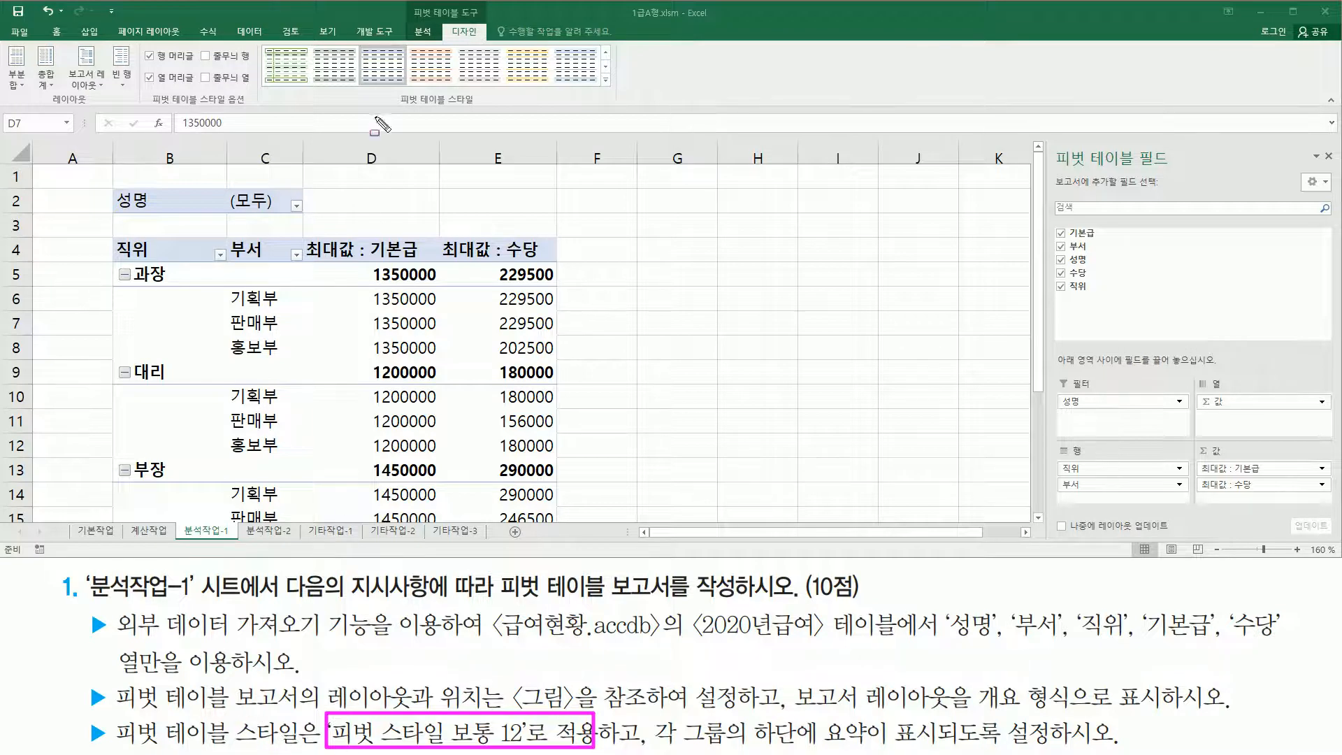
mouse_move(408, 3)
left_mouse_down()
mouse_move(484, 19)
mouse_move(478, 39)
left_mouse_up()
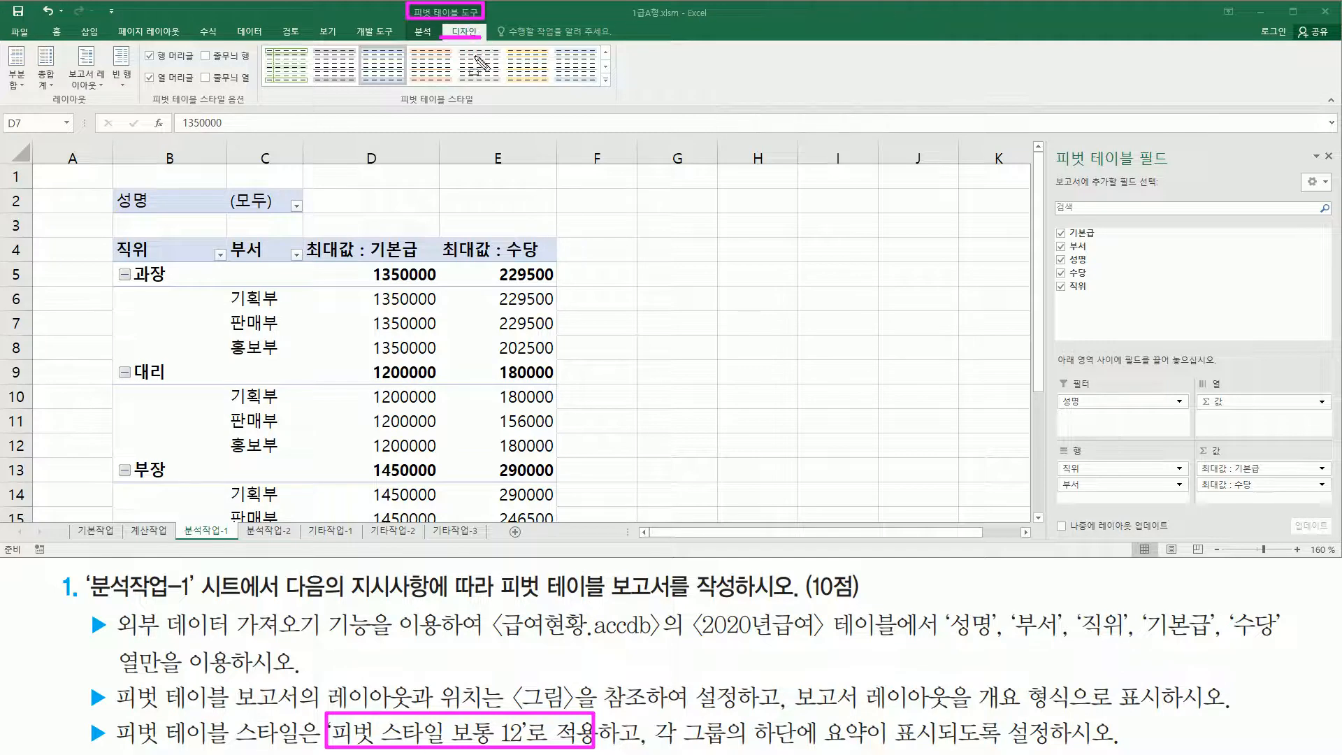
left_click_drag(393, 108, 475, 108)
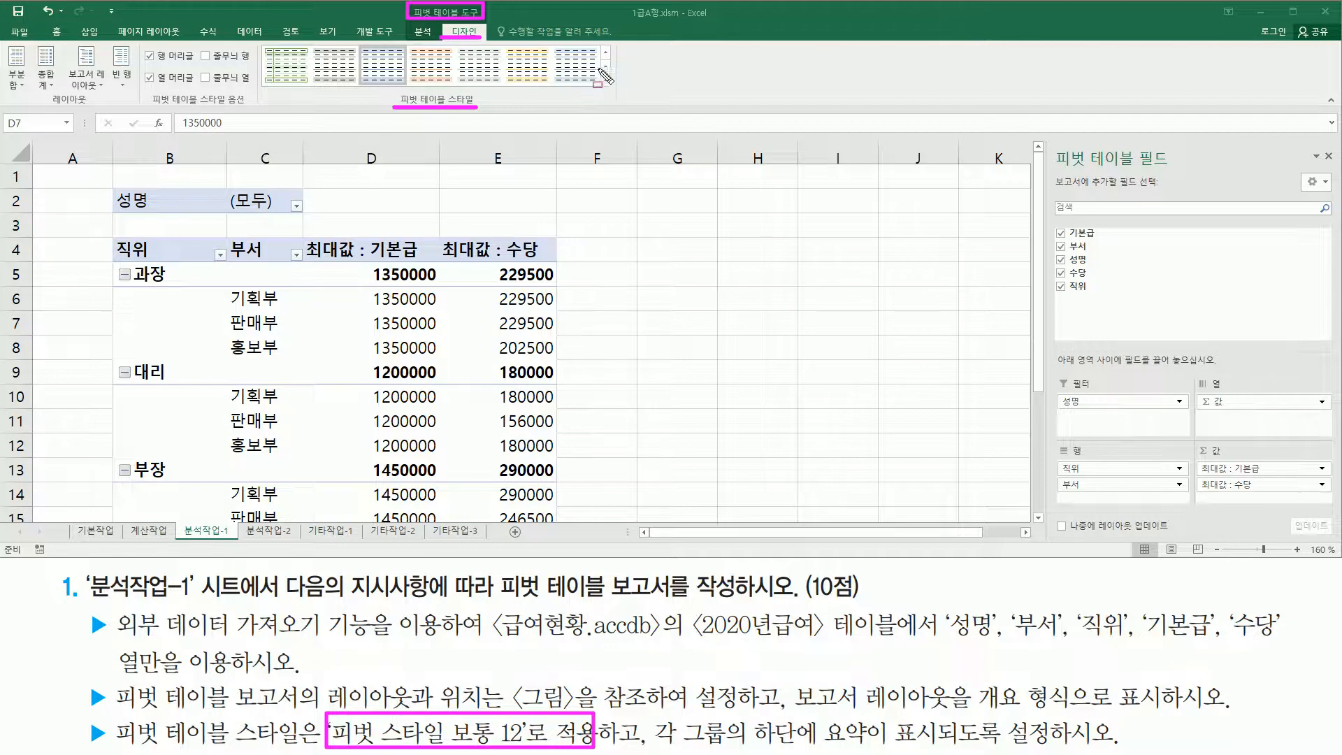
left_click_drag(599, 69, 615, 91)
key("Escape")
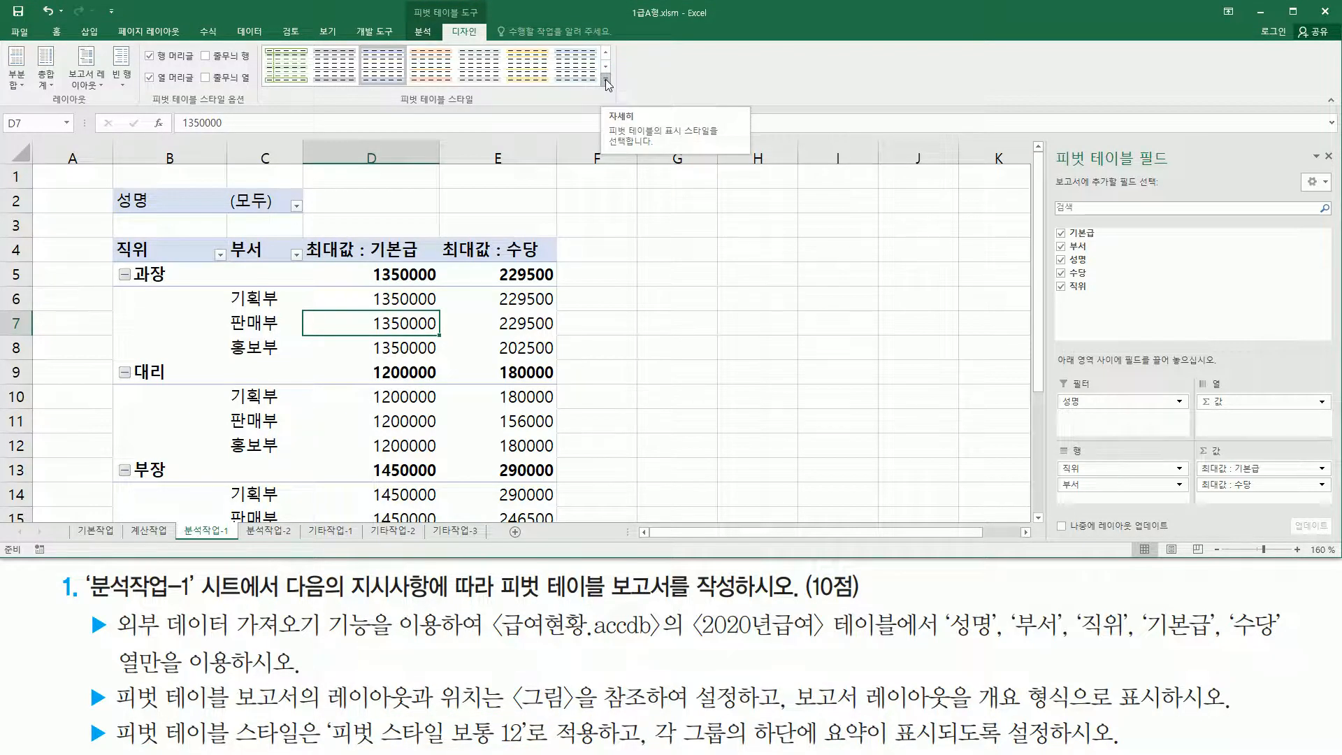
left_click(605, 79)
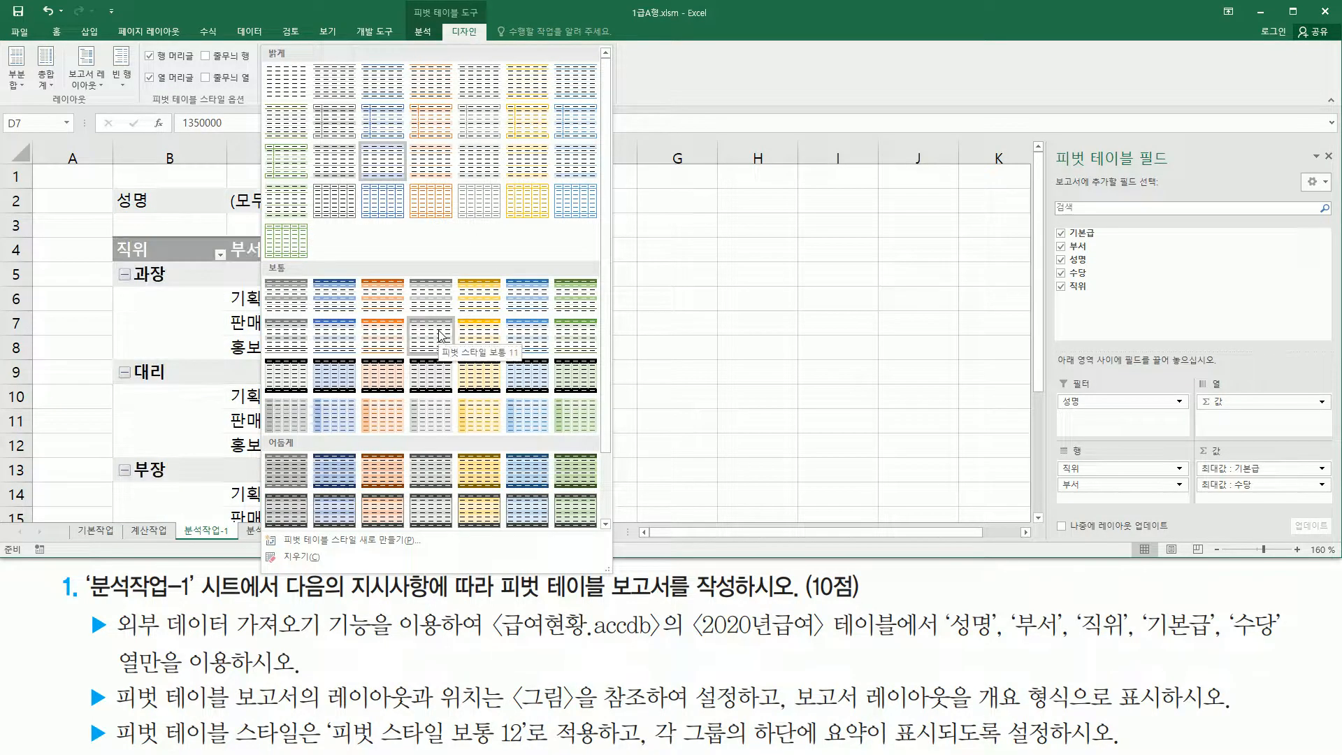
left_click(476, 338)
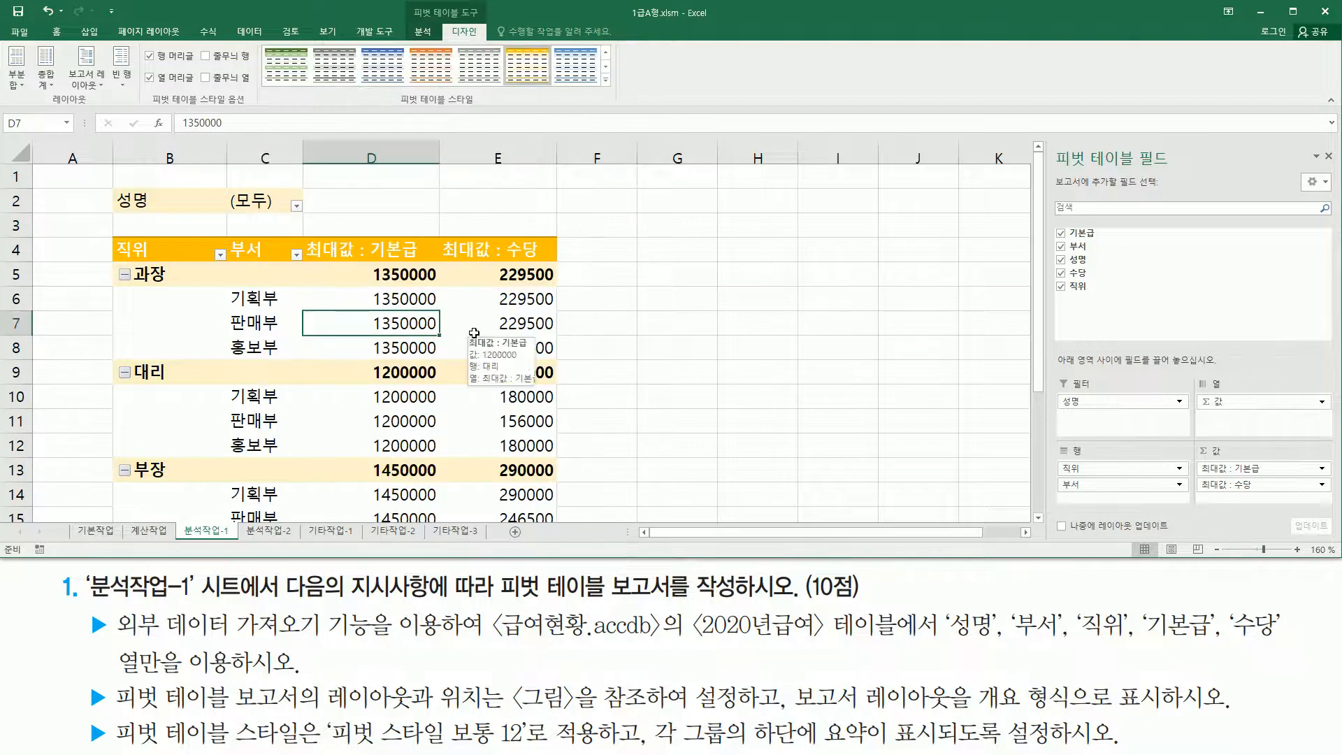
Display all subtotals at the bottom of each group (그룹 하단에 모든 부분합 표시), as the task instructions require.
mouse_move(648, 714)
left_mouse_down()
mouse_move(648, 742)
mouse_move(802, 745)
left_mouse_up()
left_click_drag(821, 714, 1049, 749)
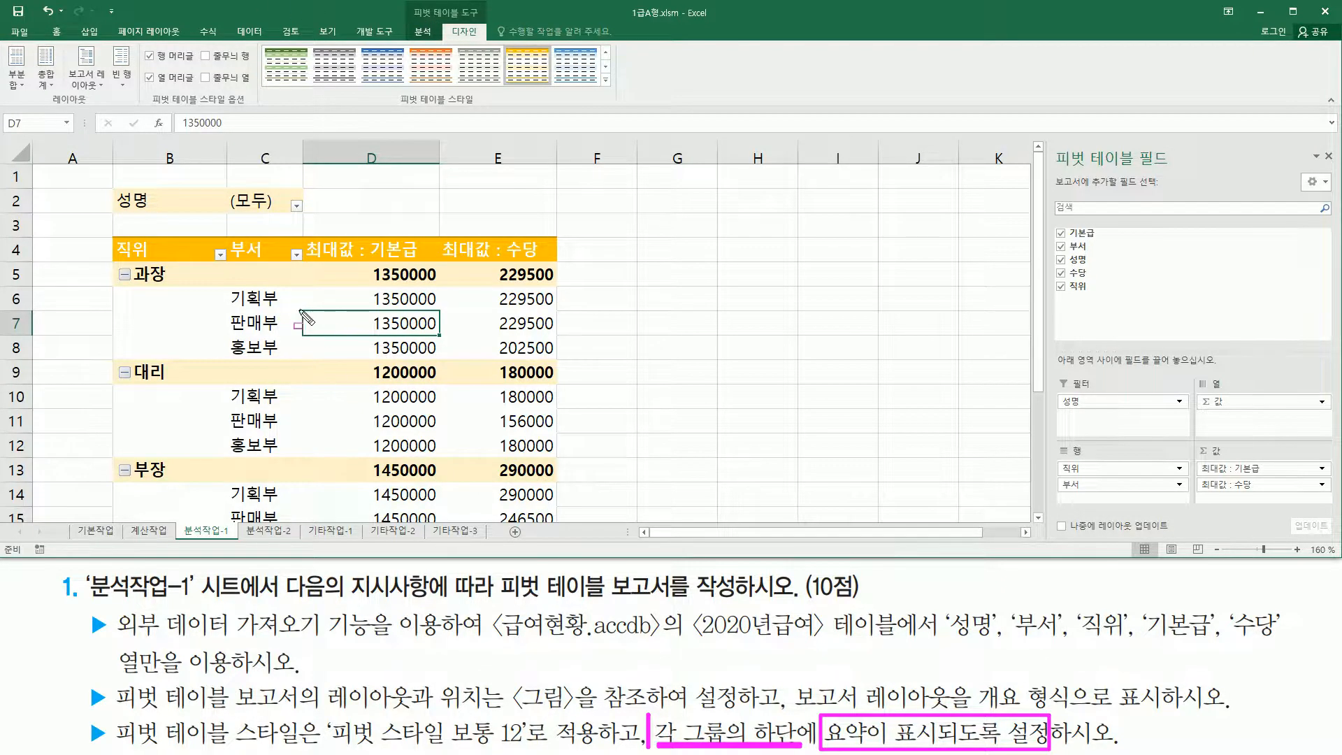
left_click_drag(406, 1, 485, 21)
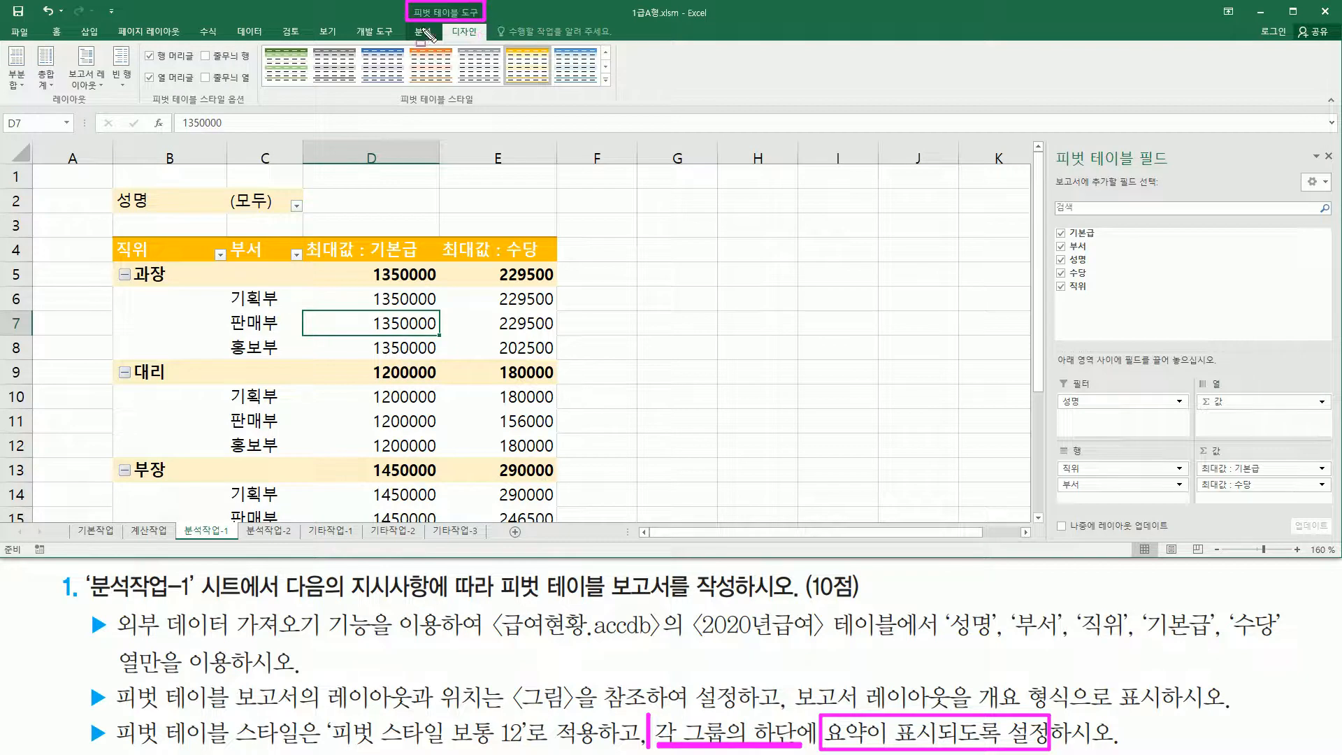
left_click_drag(441, 21, 488, 44)
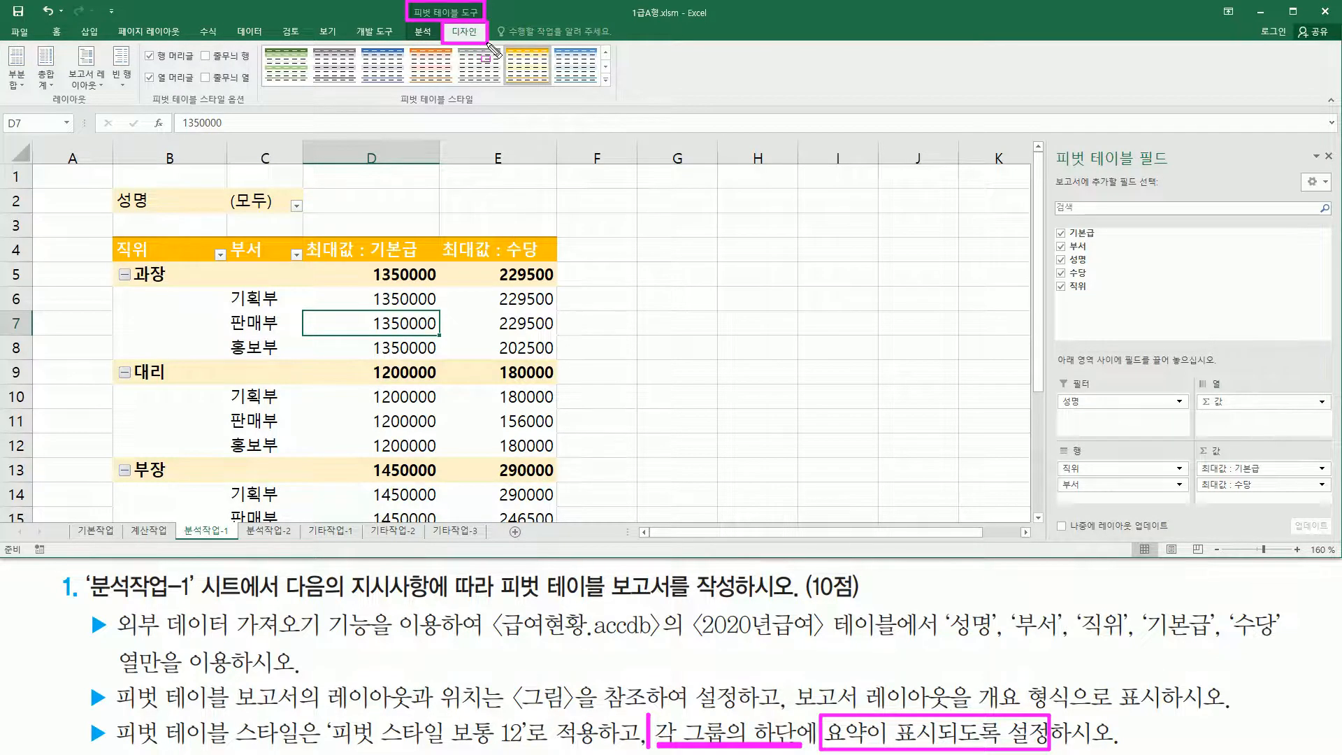
left_click_drag(44, 105, 99, 104)
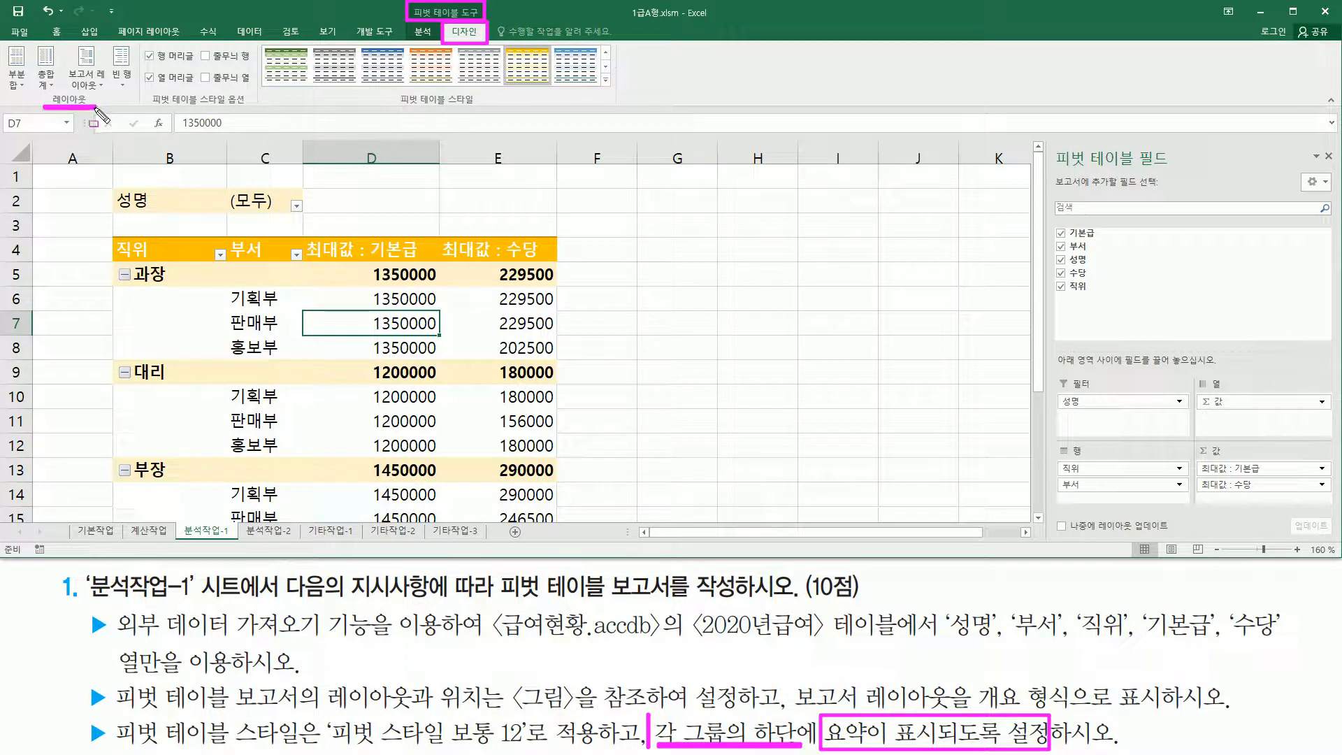
left_click_drag(5, 41, 32, 96)
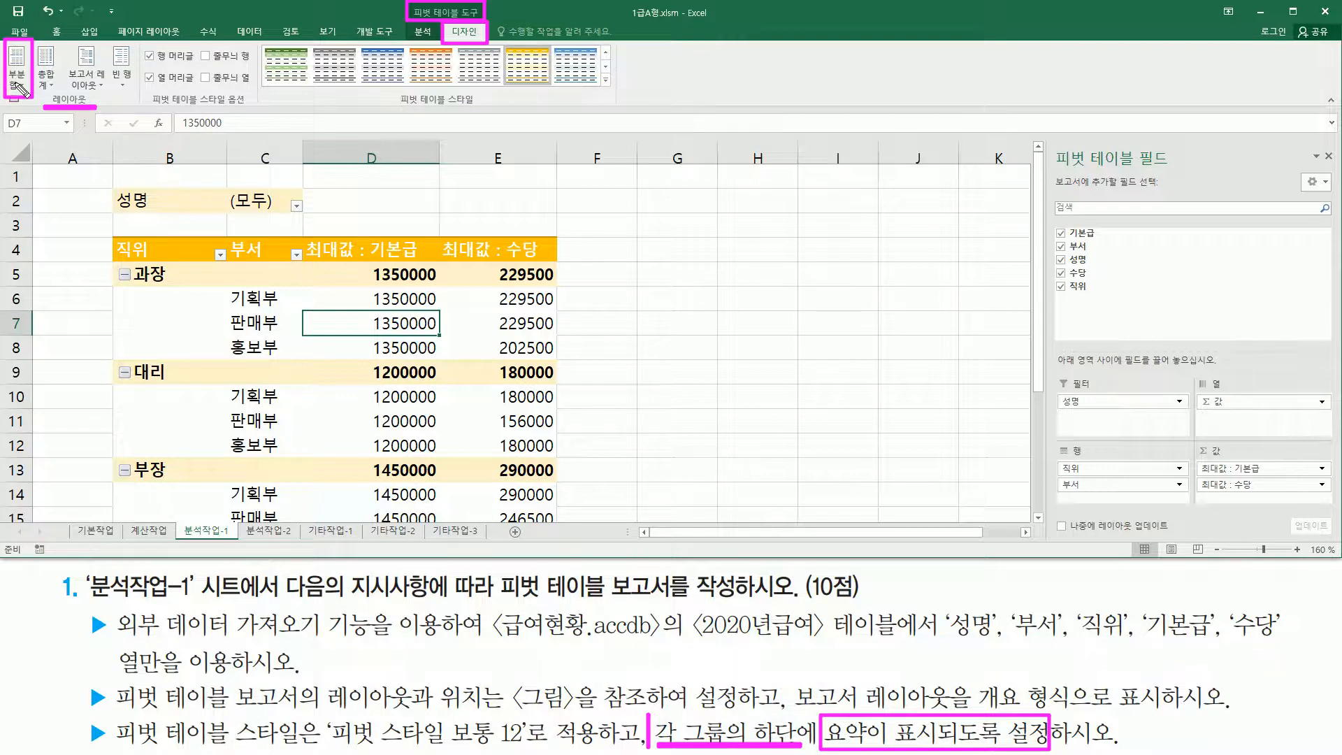
left_click(17, 84)
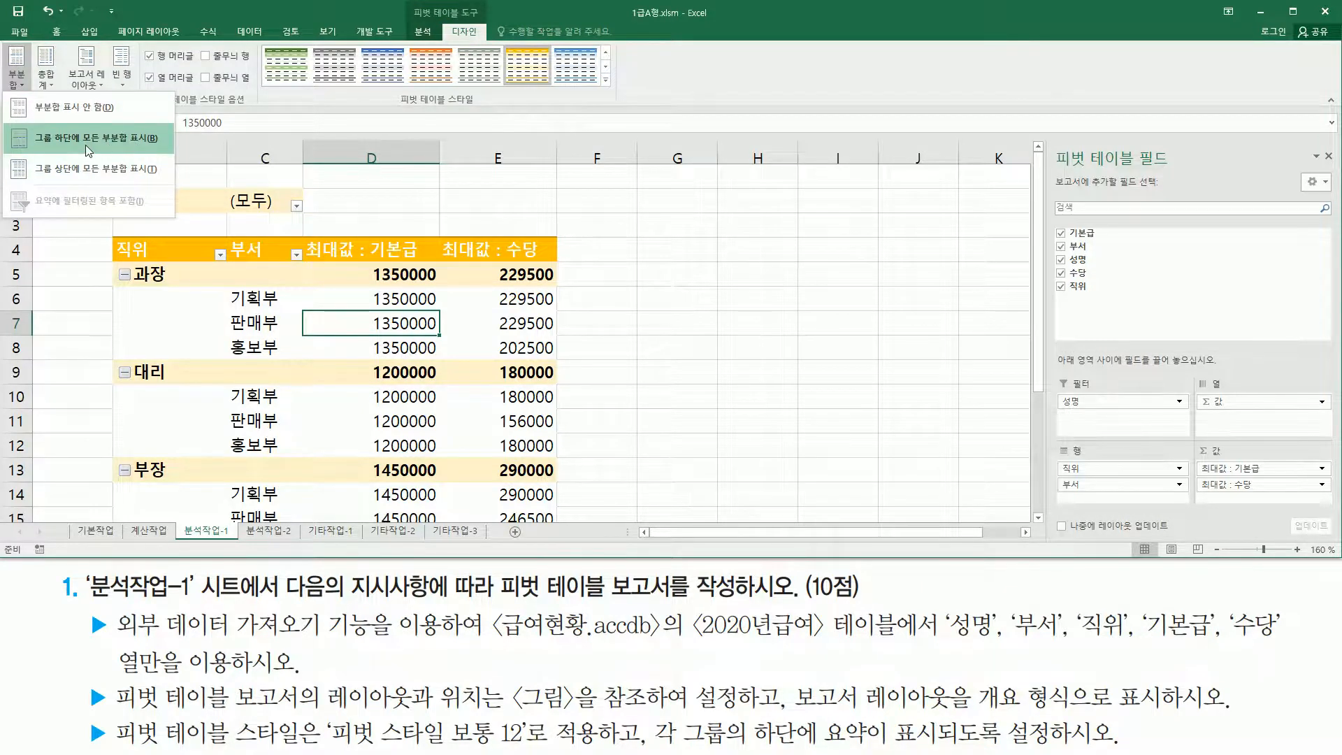
left_click(124, 137)
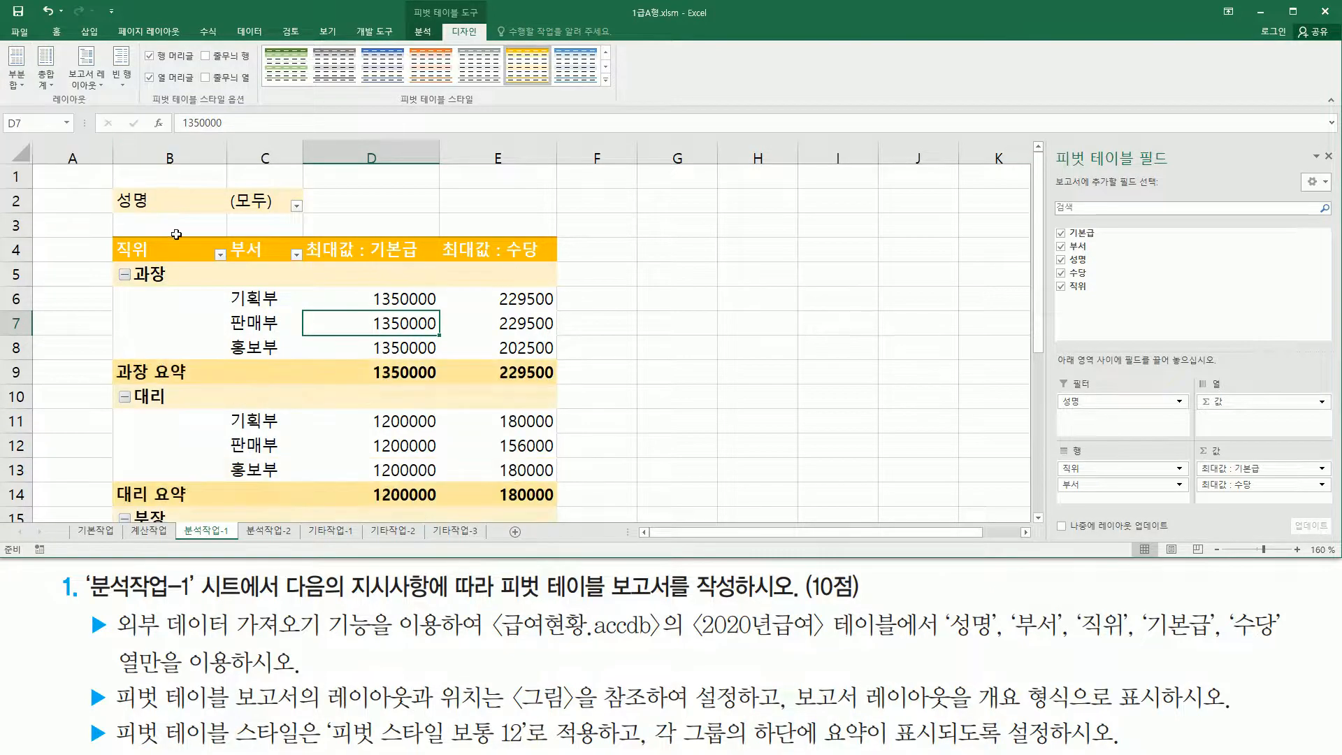
left_click_drag(110, 355, 564, 383)
mouse_move(107, 479)
left_mouse_down()
mouse_move(366, 509)
mouse_move(564, 506)
left_mouse_up()
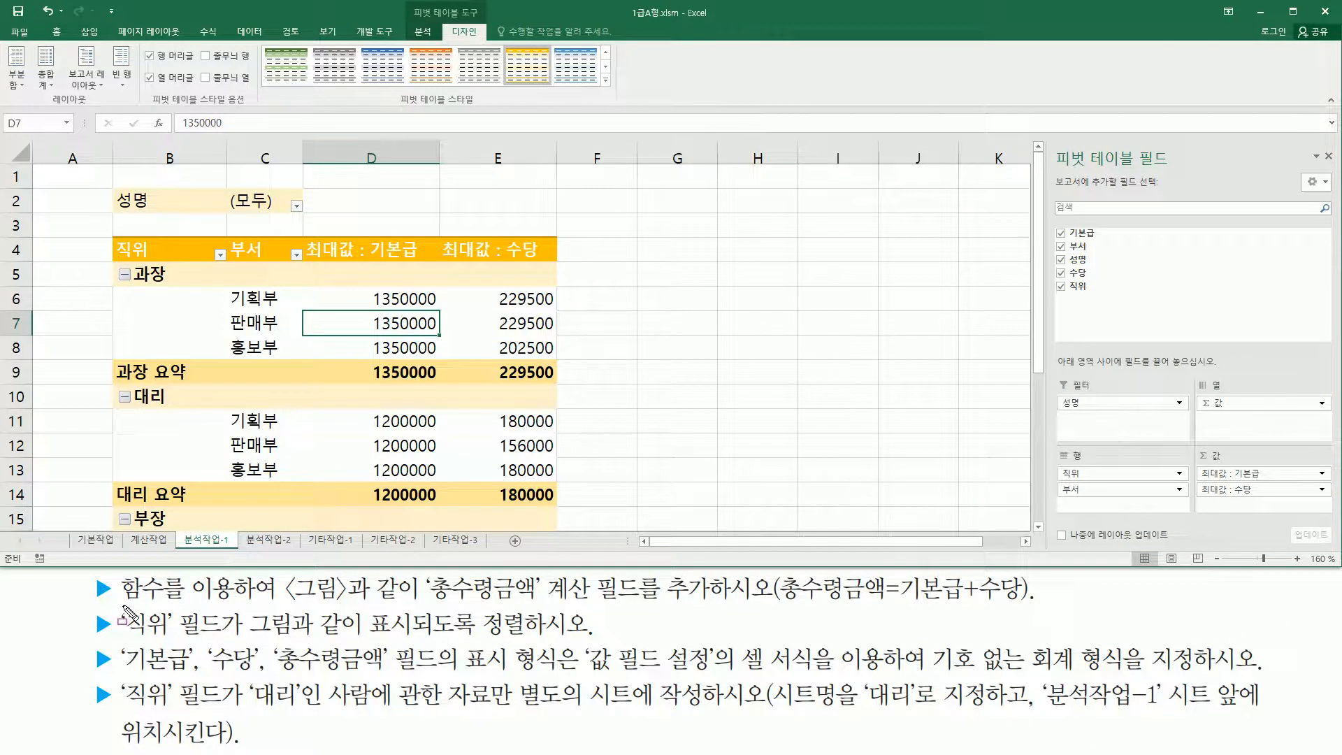
Start a calculated field (계산 필드) in the pivot table and name it 총수령금액, following the instructions and reference figure.
left_click_drag(120, 606, 707, 604)
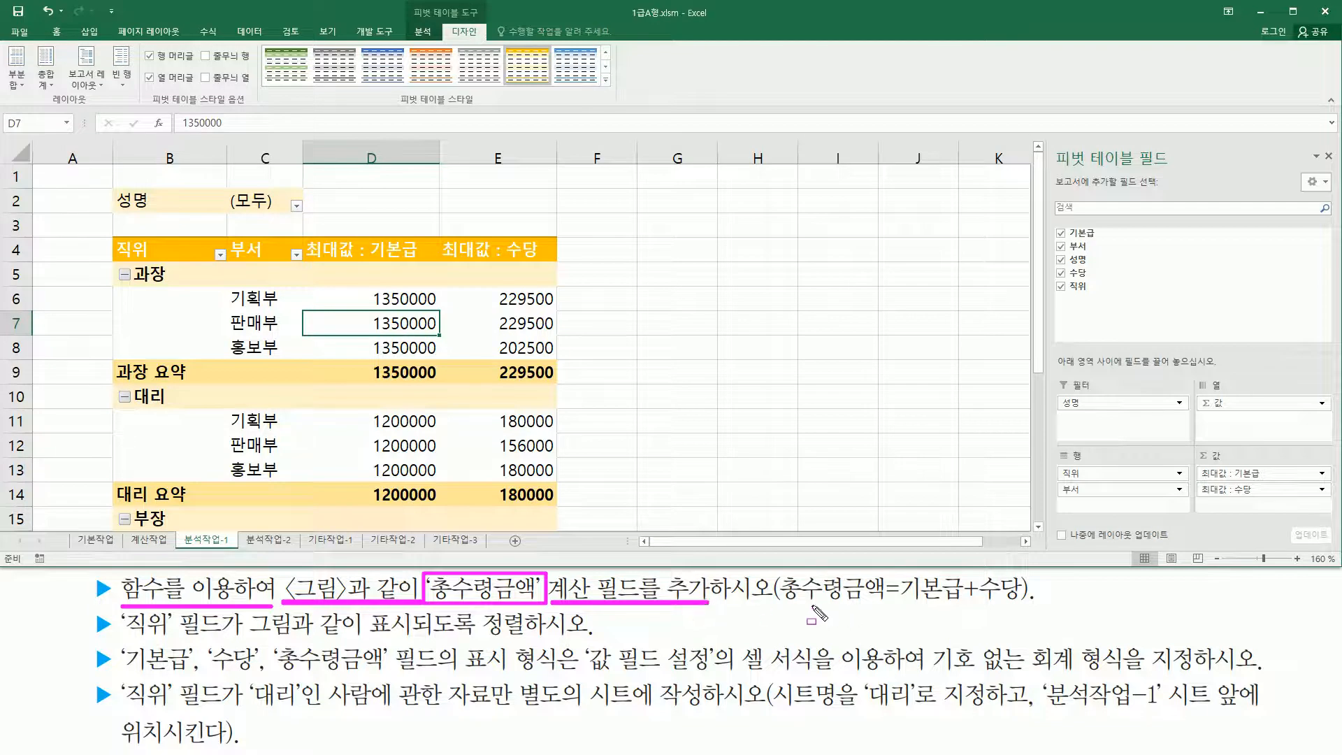
left_click_drag(898, 604, 1024, 605)
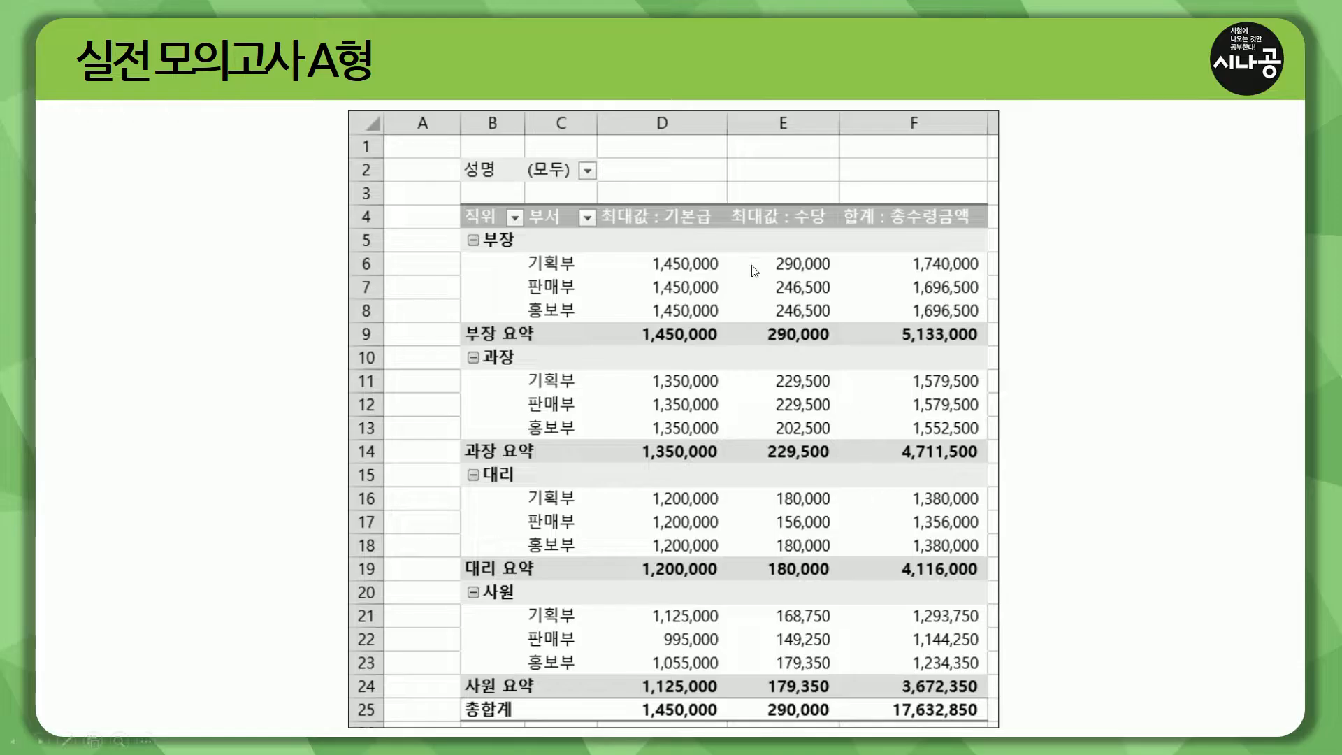
mouse_move(839, 201)
left_mouse_down()
mouse_move(992, 229)
mouse_move(971, 555)
mouse_move(996, 722)
left_mouse_up()
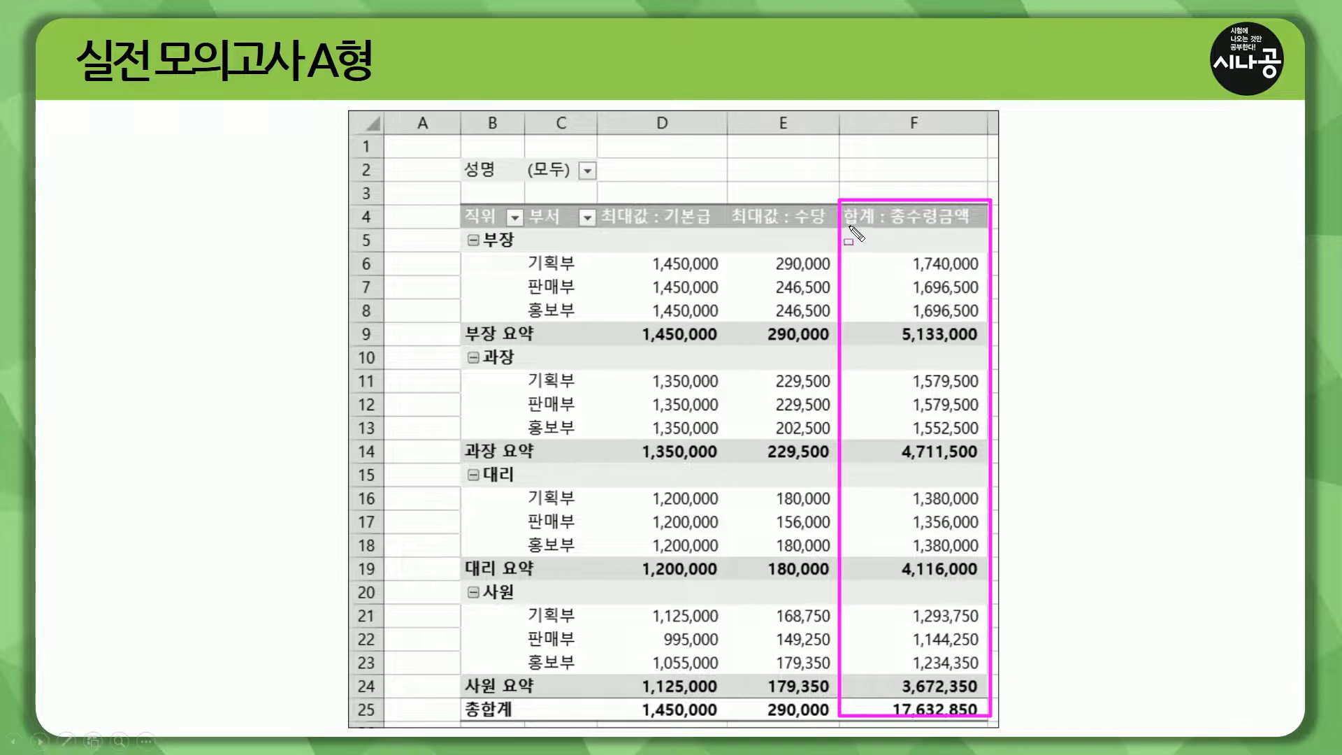
left_click_drag(843, 228, 880, 228)
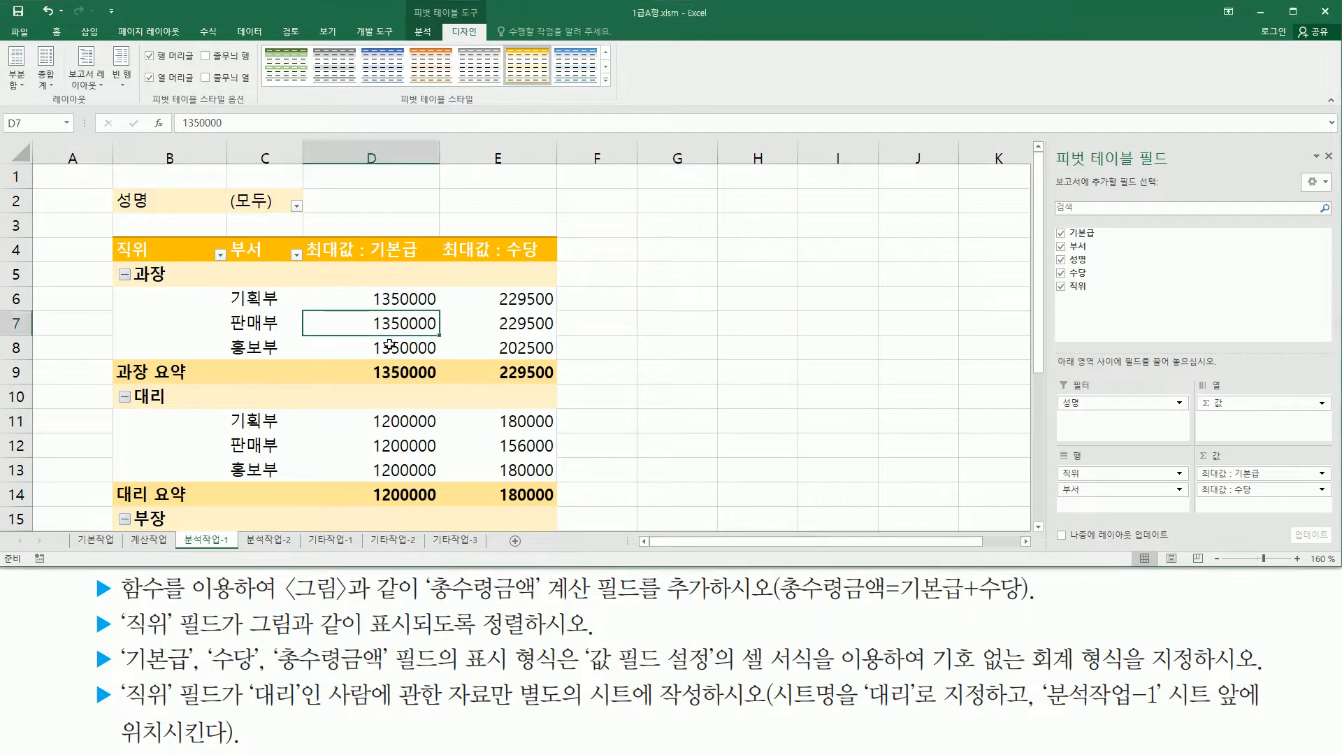
left_click(426, 35)
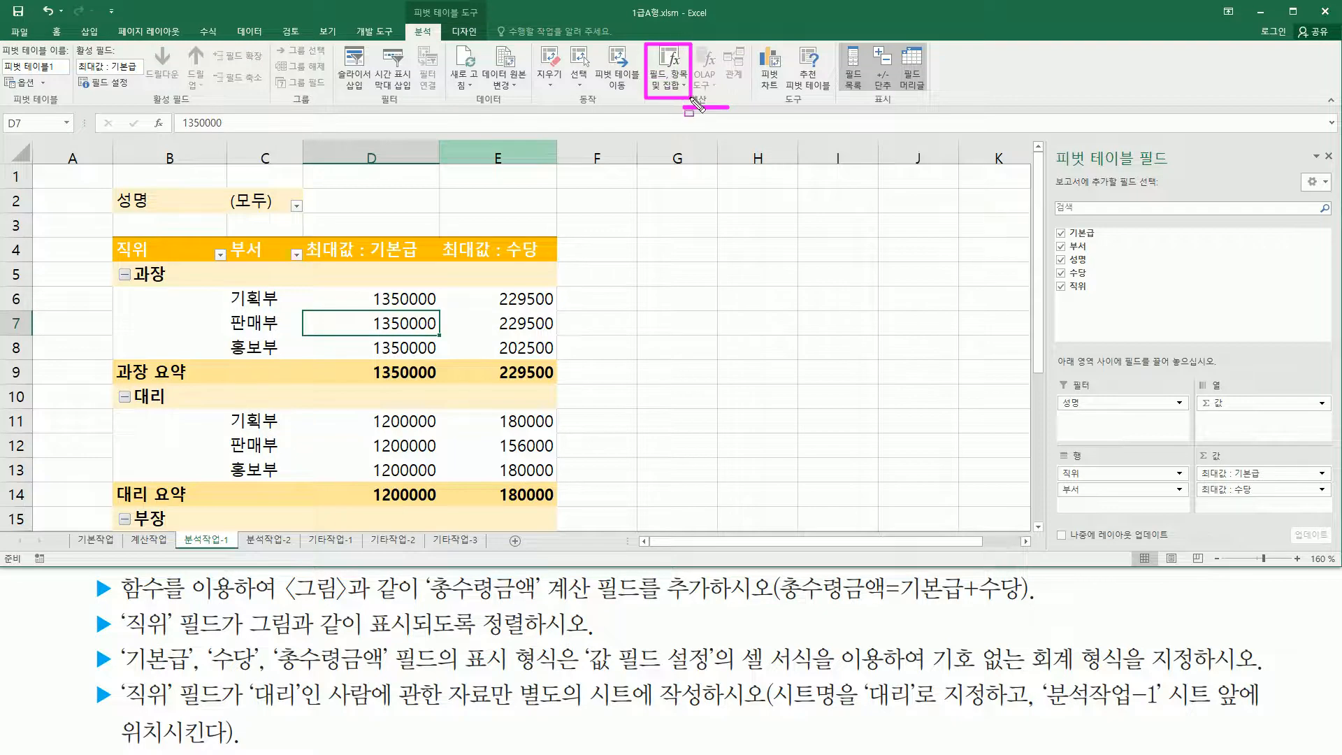
left_click(671, 86)
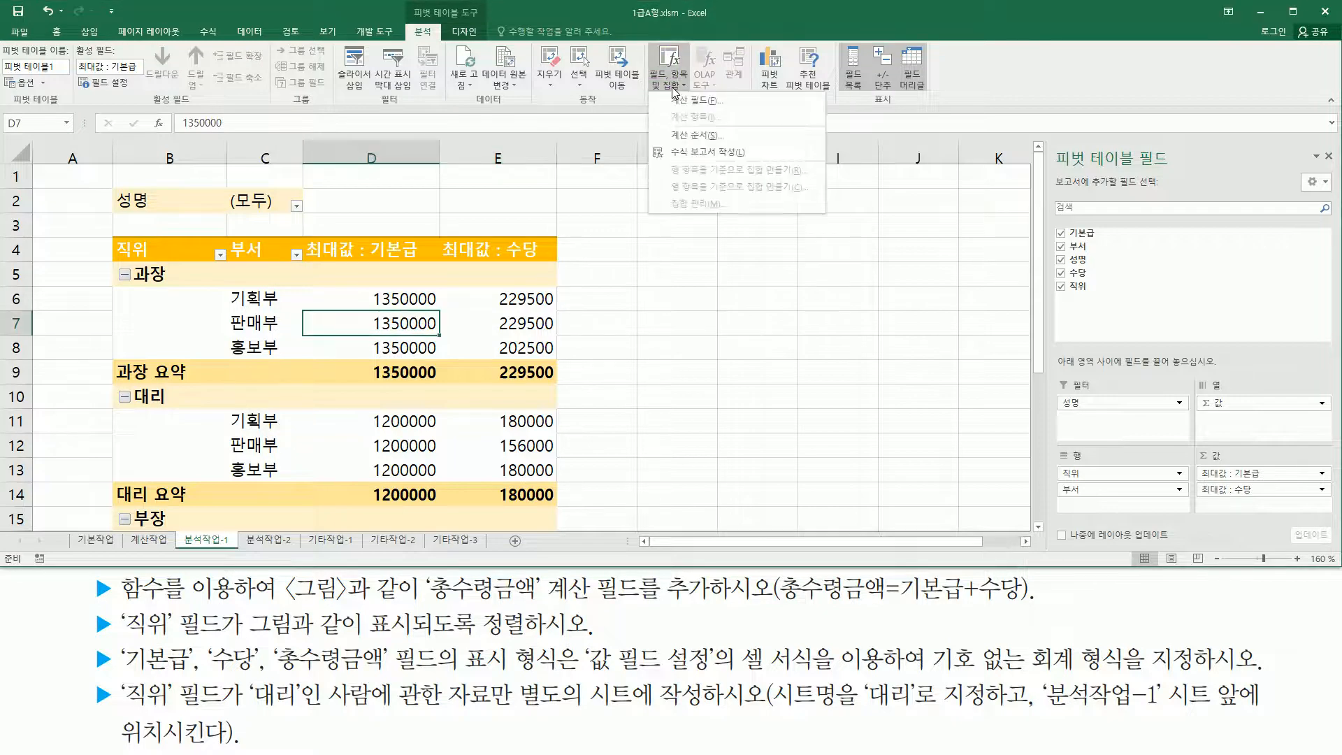
left_click(722, 102)
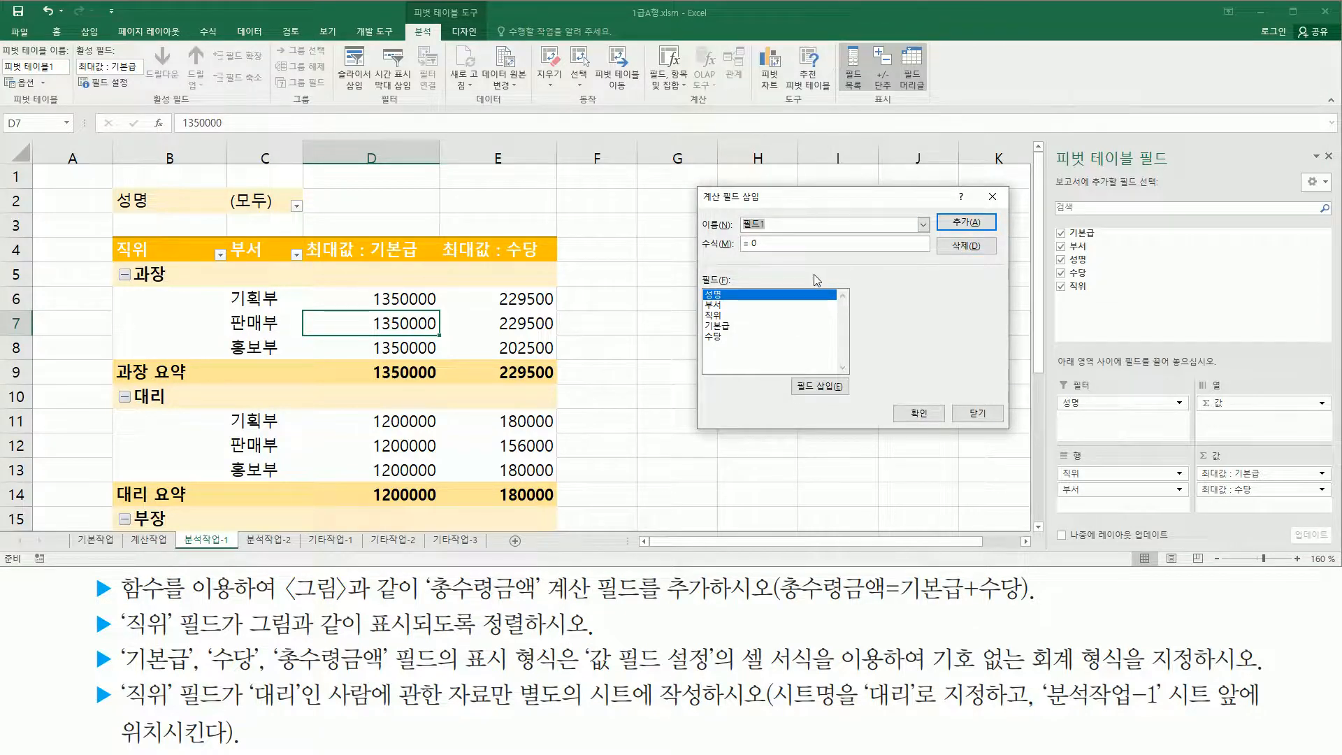
left_click_drag(784, 224, 631, 226)
type("ㅊ수령금ㅇ")
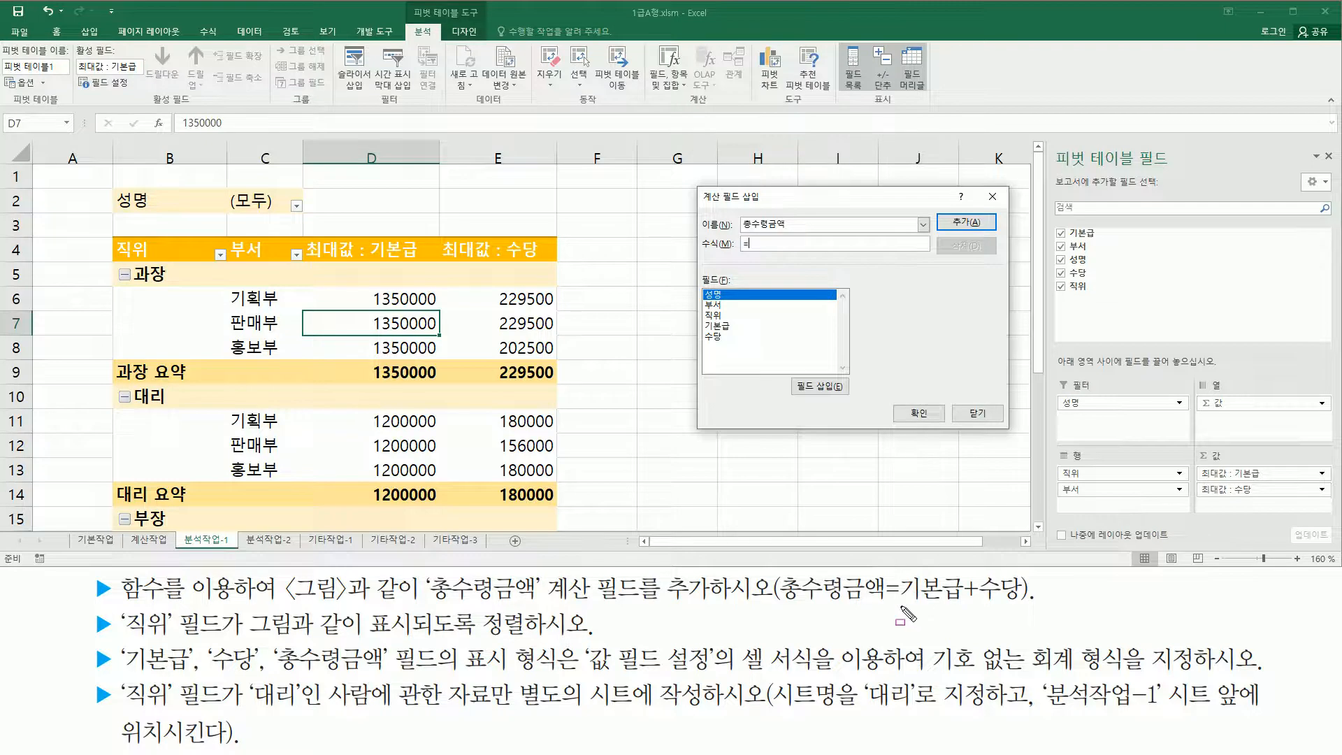
Set the calculated field's formula to =sum( 기본급, 수당 ) and add it to the field list.
left_click_drag(896, 606, 1028, 608)
key("Escape")
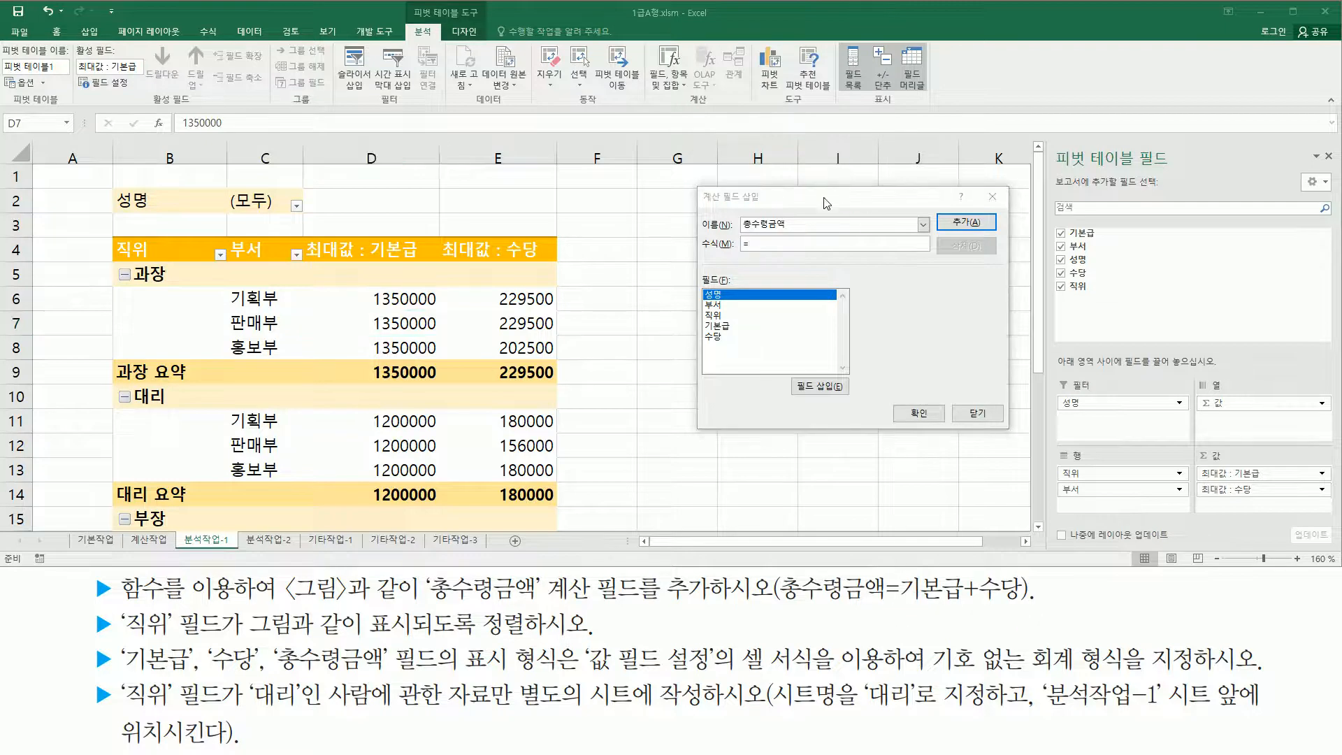
left_click_drag(118, 600, 236, 601)
left_click_drag(897, 603, 1024, 603)
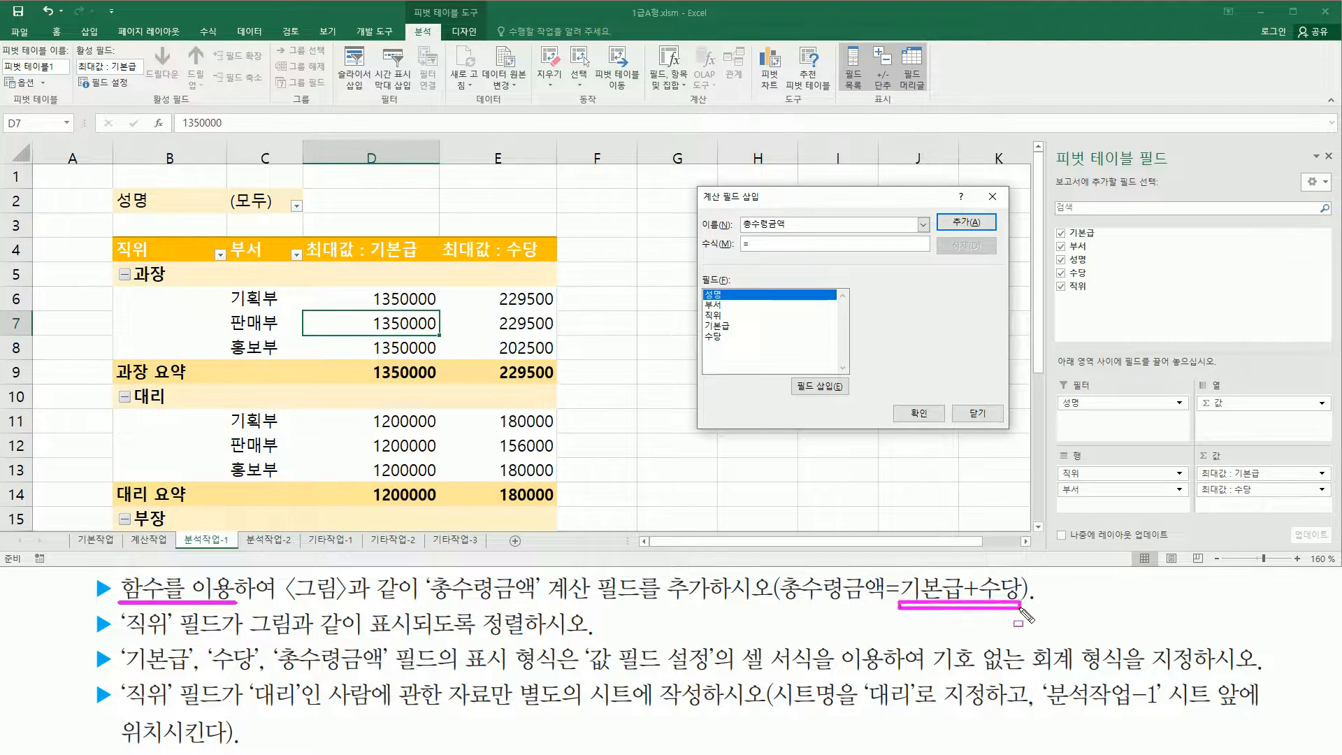
key("Escape")
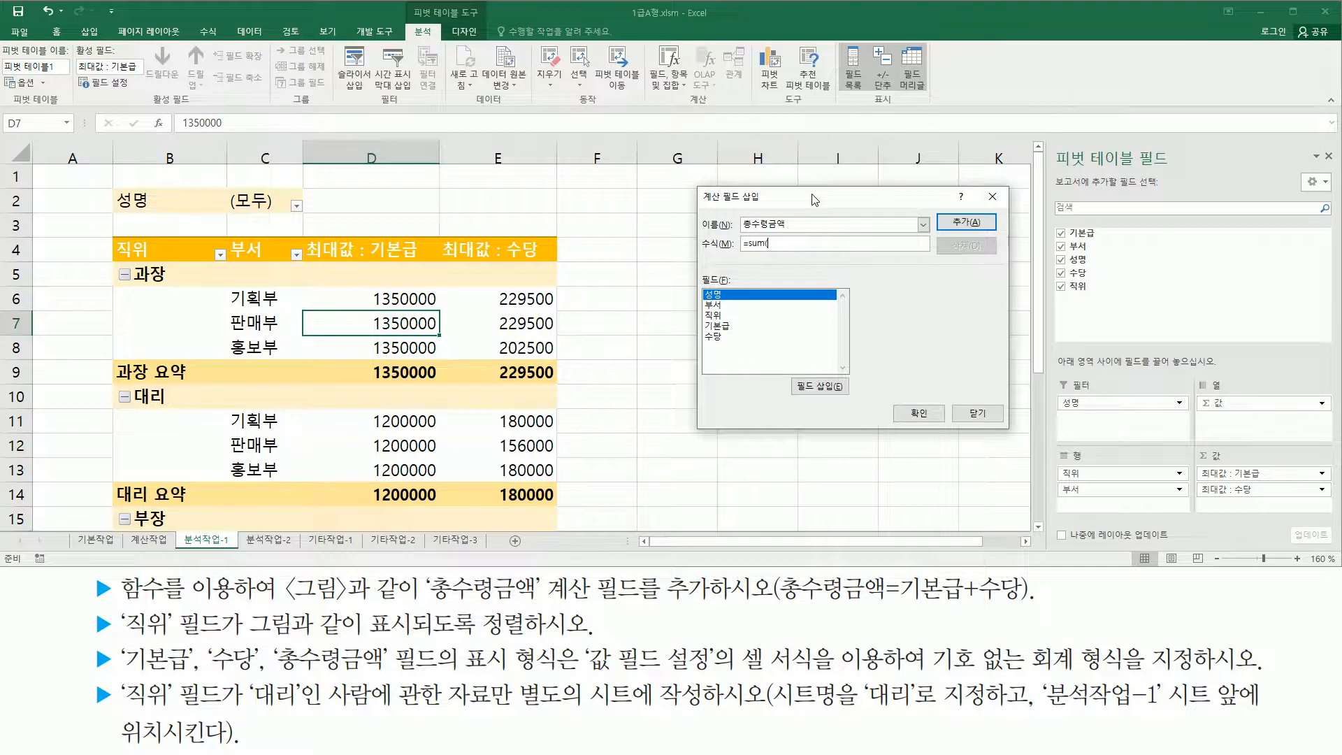
type("본ㄱ")
mouse_move(701, 207)
left_mouse_down()
mouse_move(712, 279)
mouse_move(843, 260)
left_mouse_up()
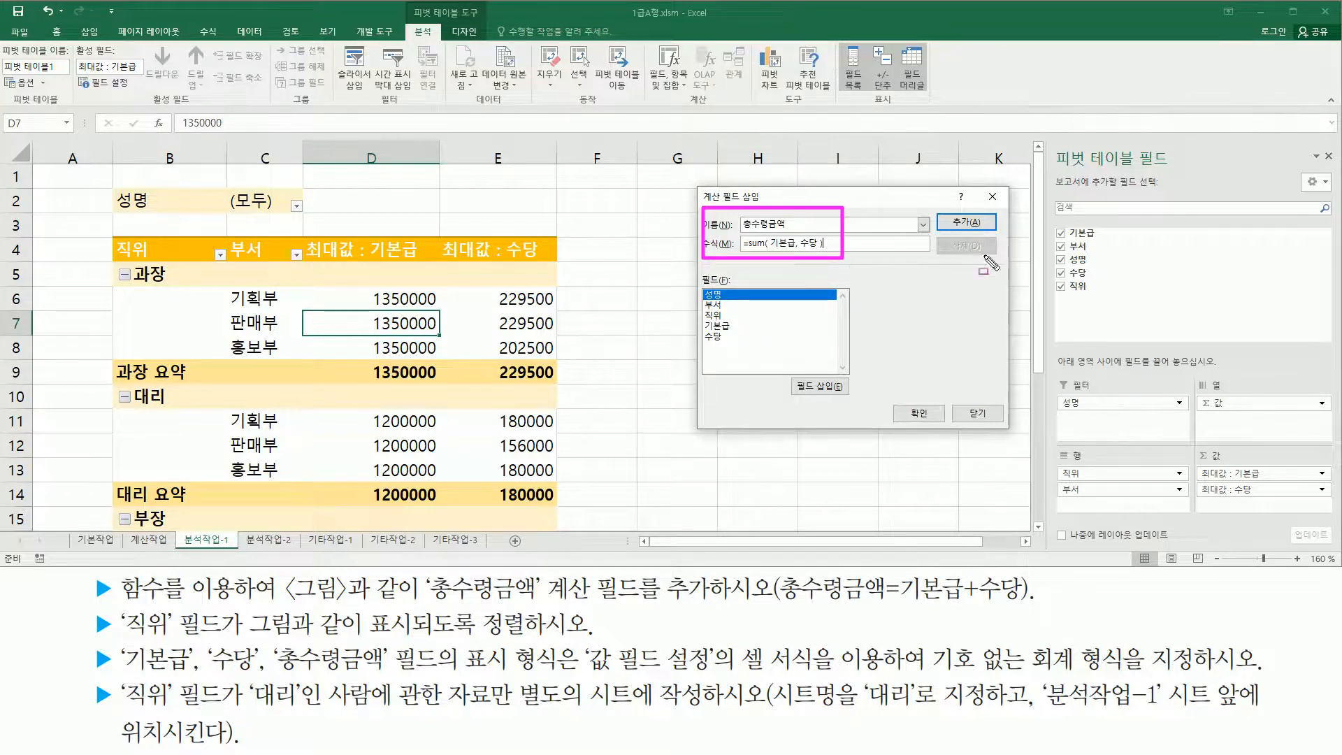
mouse_move(935, 209)
left_mouse_down()
mouse_move(970, 234)
mouse_move(1002, 235)
left_mouse_up()
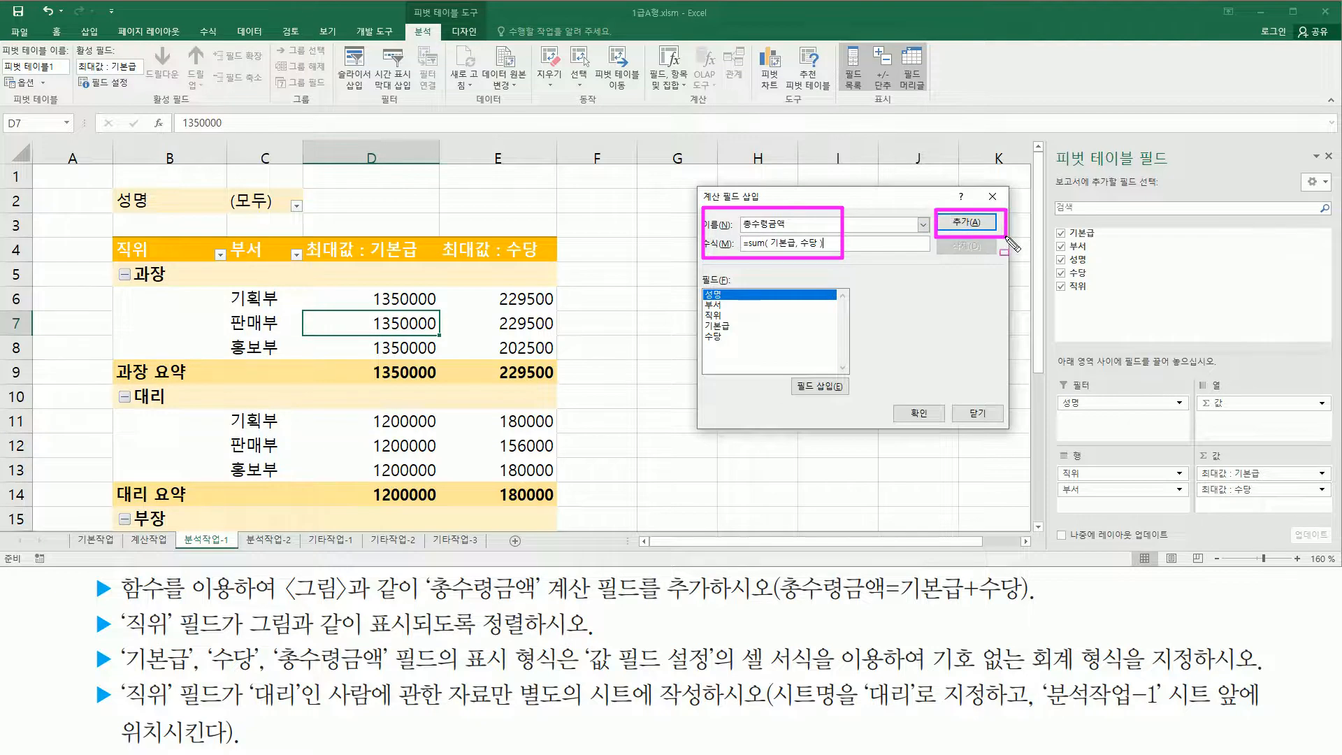
key("Escape")
left_click(977, 224)
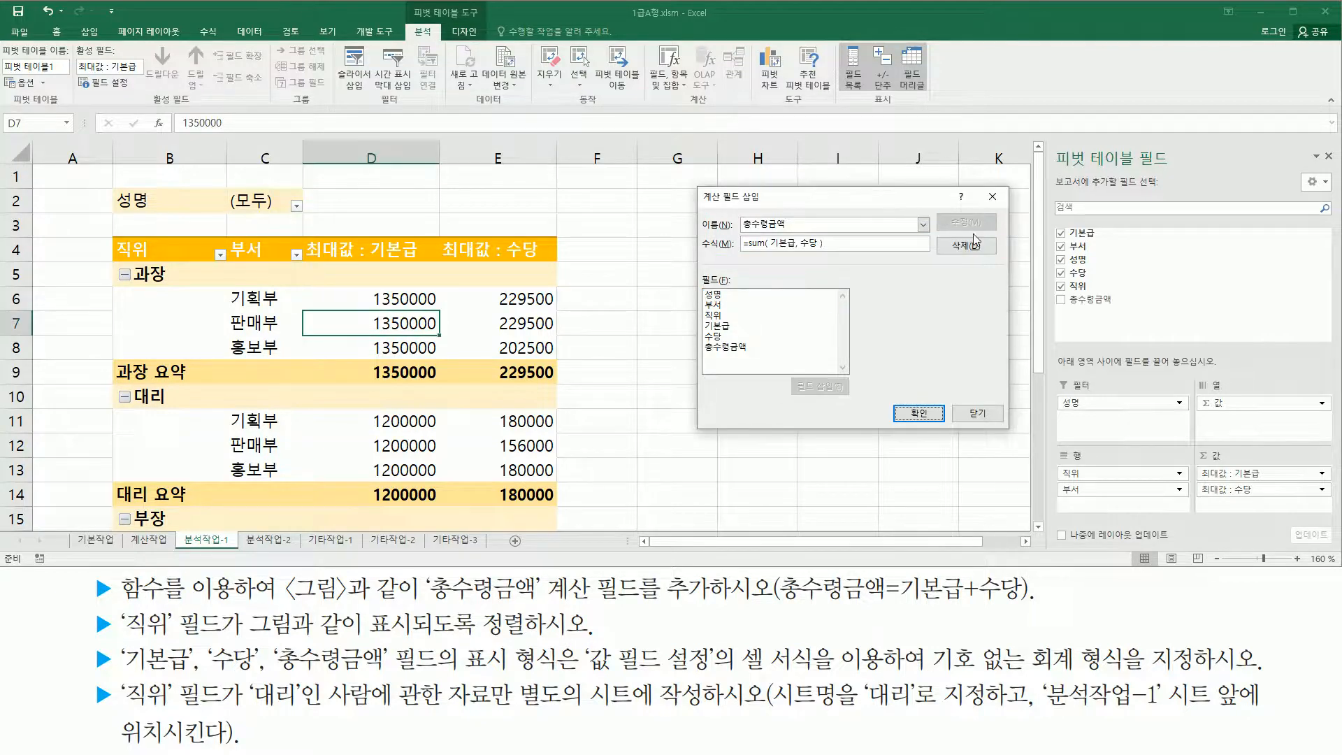
Confirm the calculated field insertion to place 총수령금액 among the pivot table's values.
left_click_drag(700, 339, 757, 358)
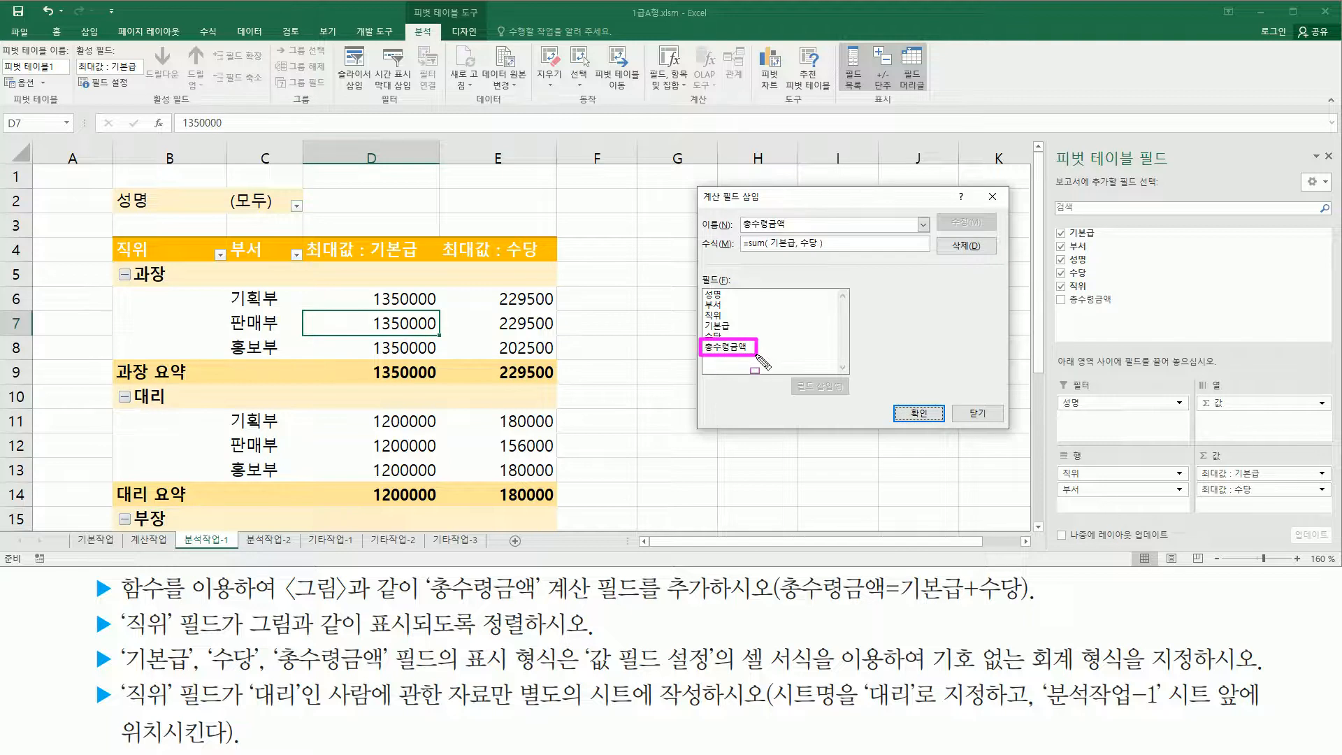
left_click_drag(892, 397, 947, 429)
key("Escape")
left_click(930, 420)
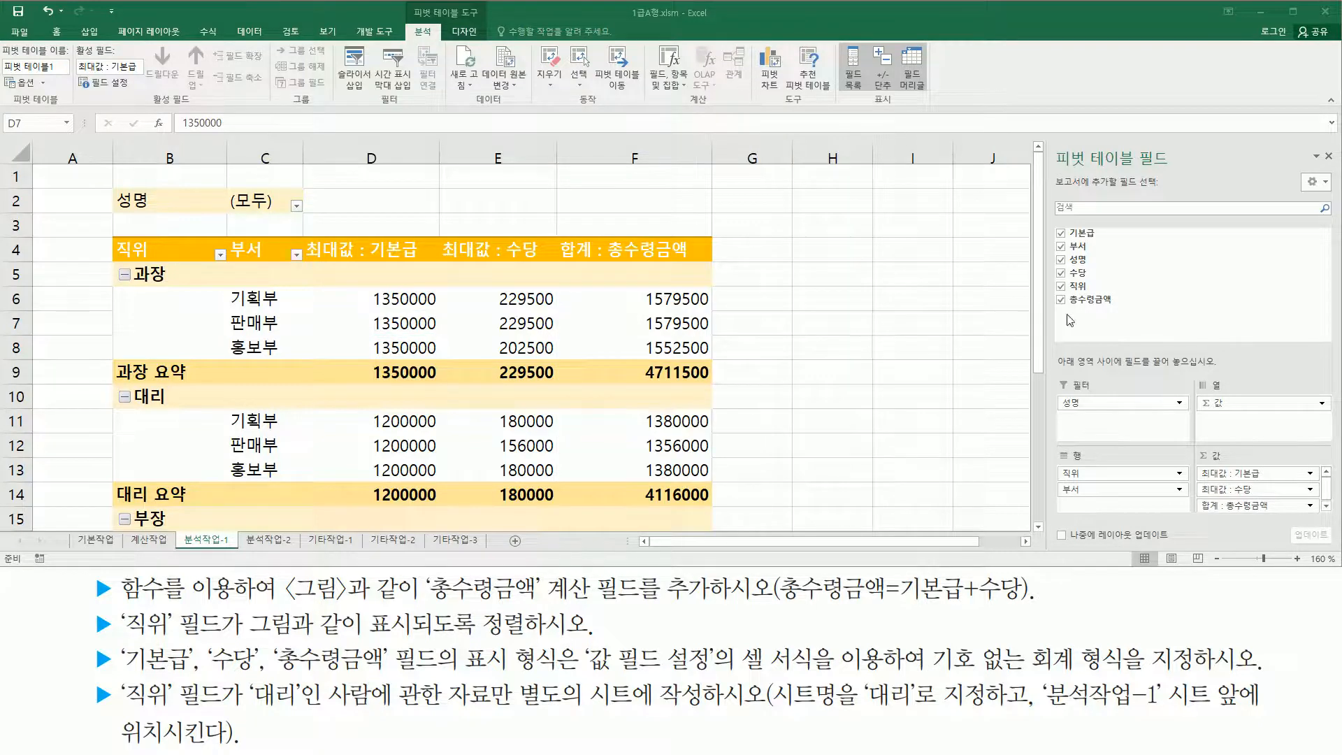
left_click_drag(1054, 289, 1121, 310)
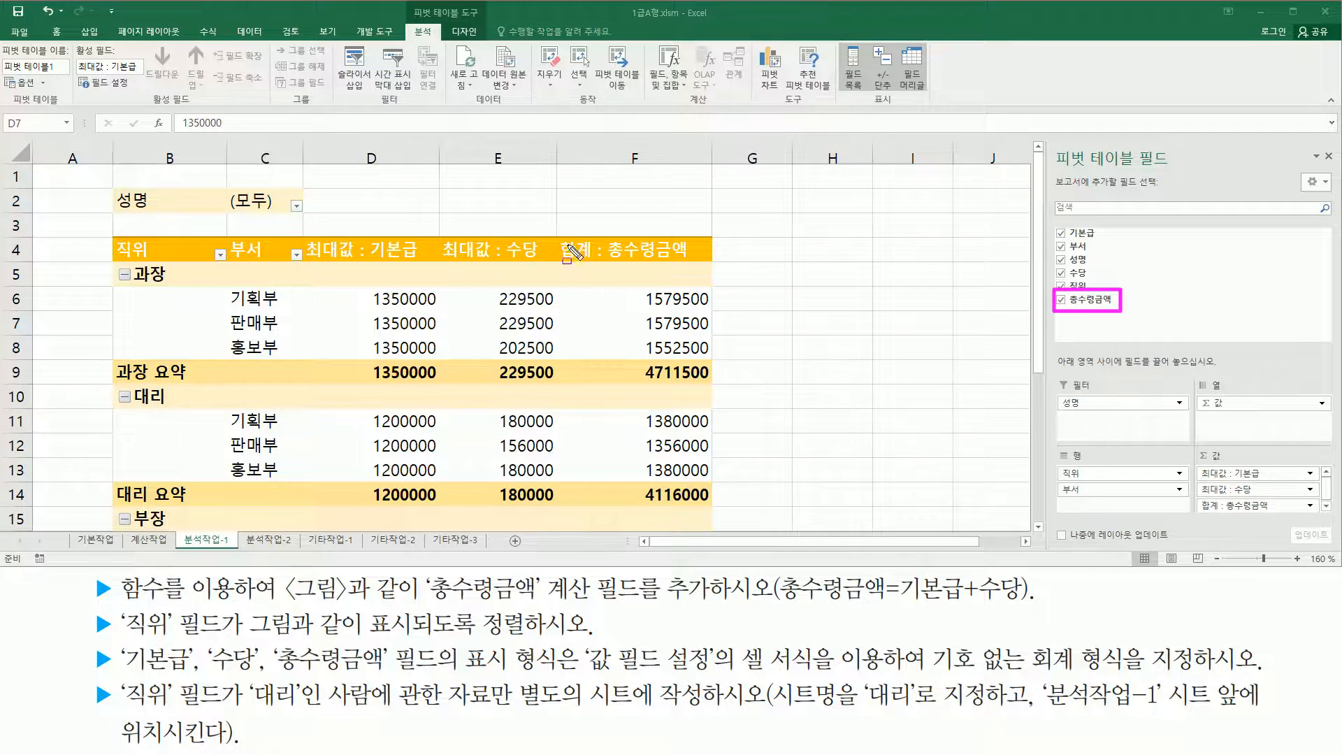
mouse_move(560, 233)
left_mouse_down()
mouse_move(692, 283)
mouse_move(726, 278)
mouse_move(713, 537)
mouse_move(712, 498)
left_mouse_up()
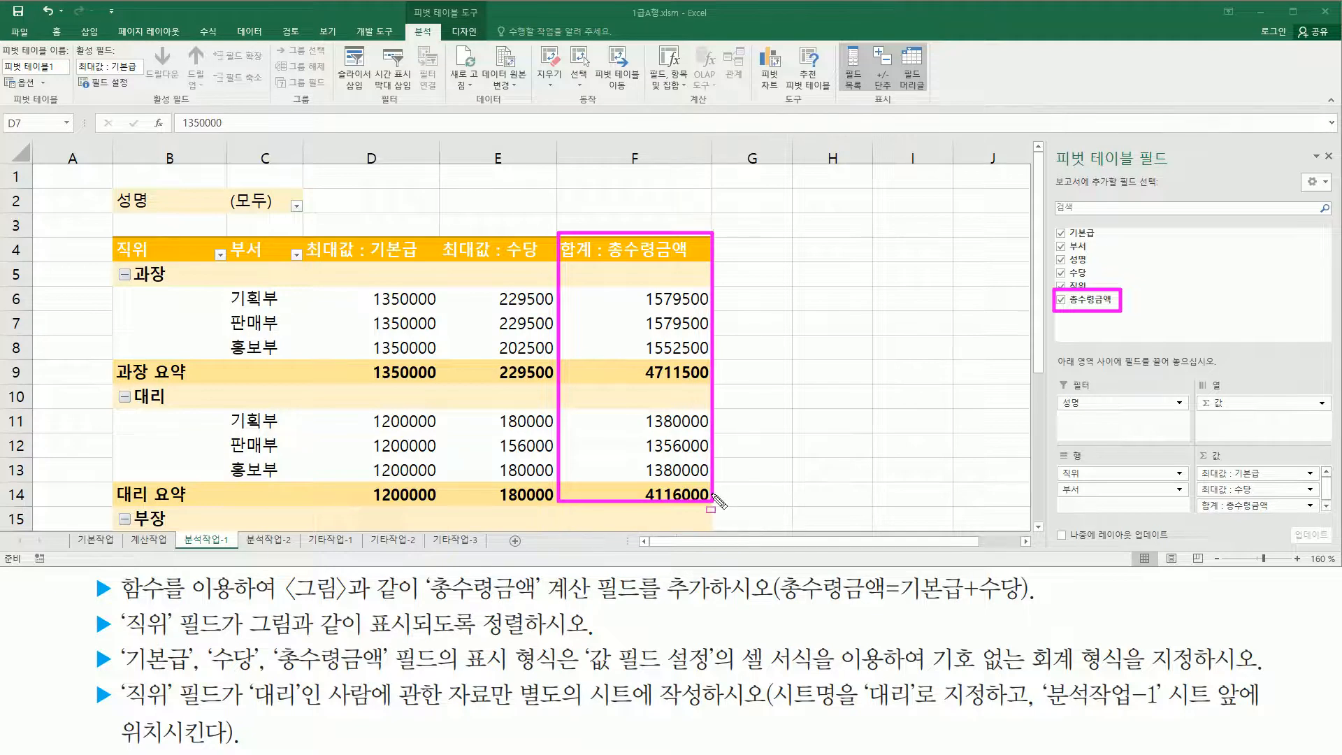
key("Escape")
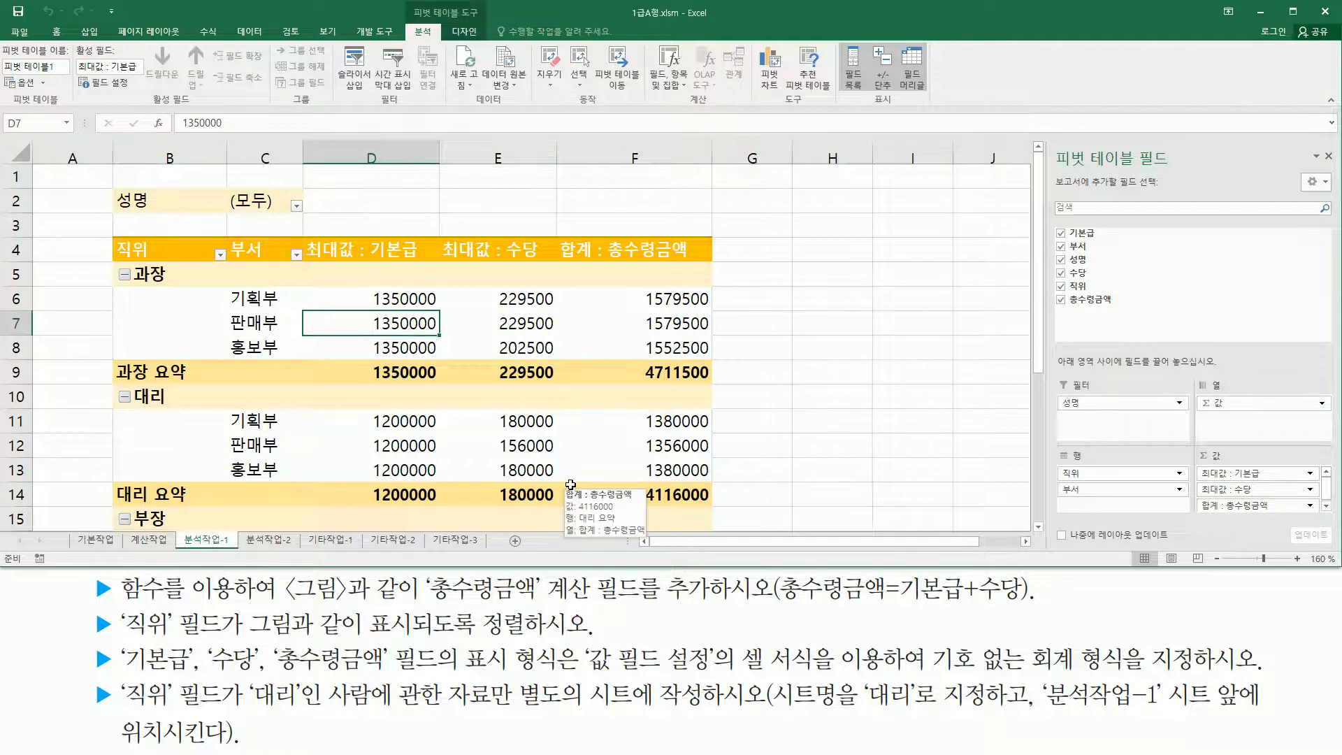
Read the 직위 sorting instruction and examine the order of the 직위 groups in the reference figure.
key("ctrl+2")
left_click_drag(124, 640, 225, 641)
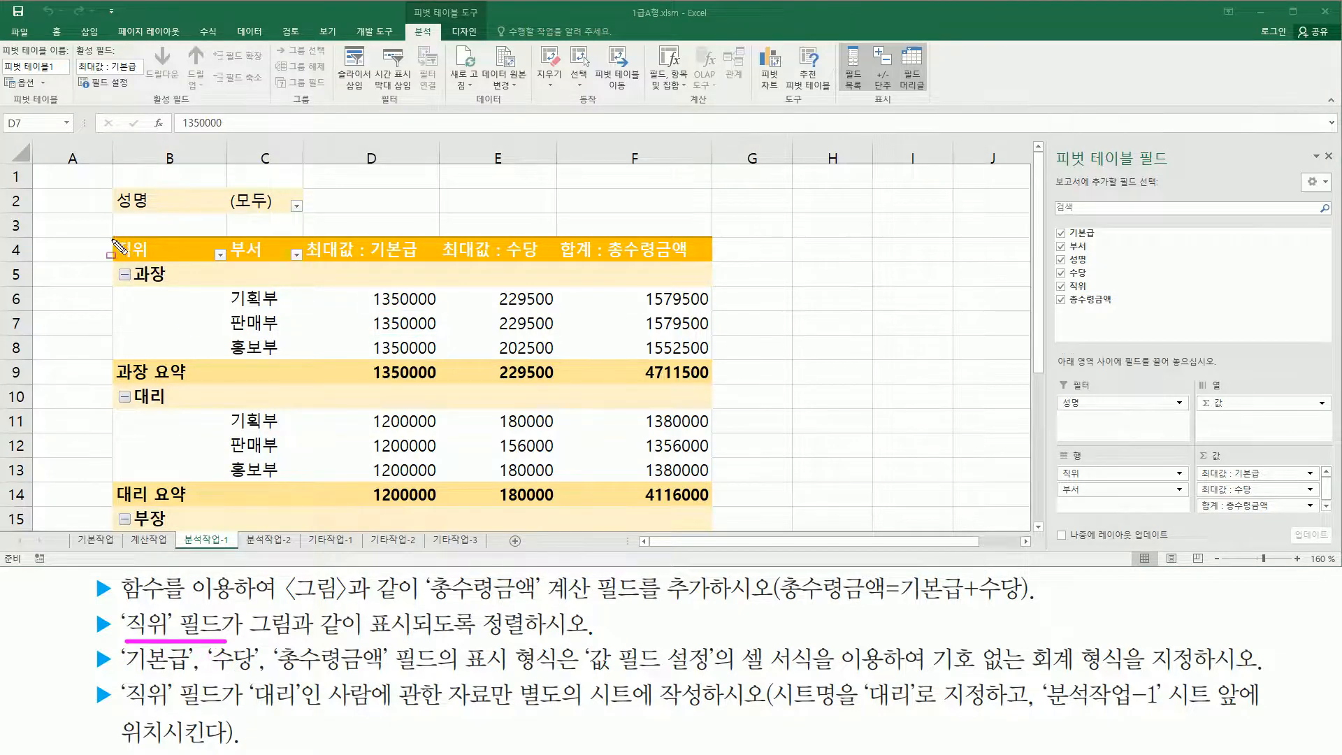
mouse_move(114, 236)
left_mouse_down()
mouse_move(195, 259)
mouse_move(207, 559)
mouse_move(207, 531)
left_mouse_up()
mouse_move(246, 605)
left_mouse_down()
mouse_move(360, 637)
mouse_move(587, 639)
left_mouse_up()
key("Escape")
key("alt+Tab")
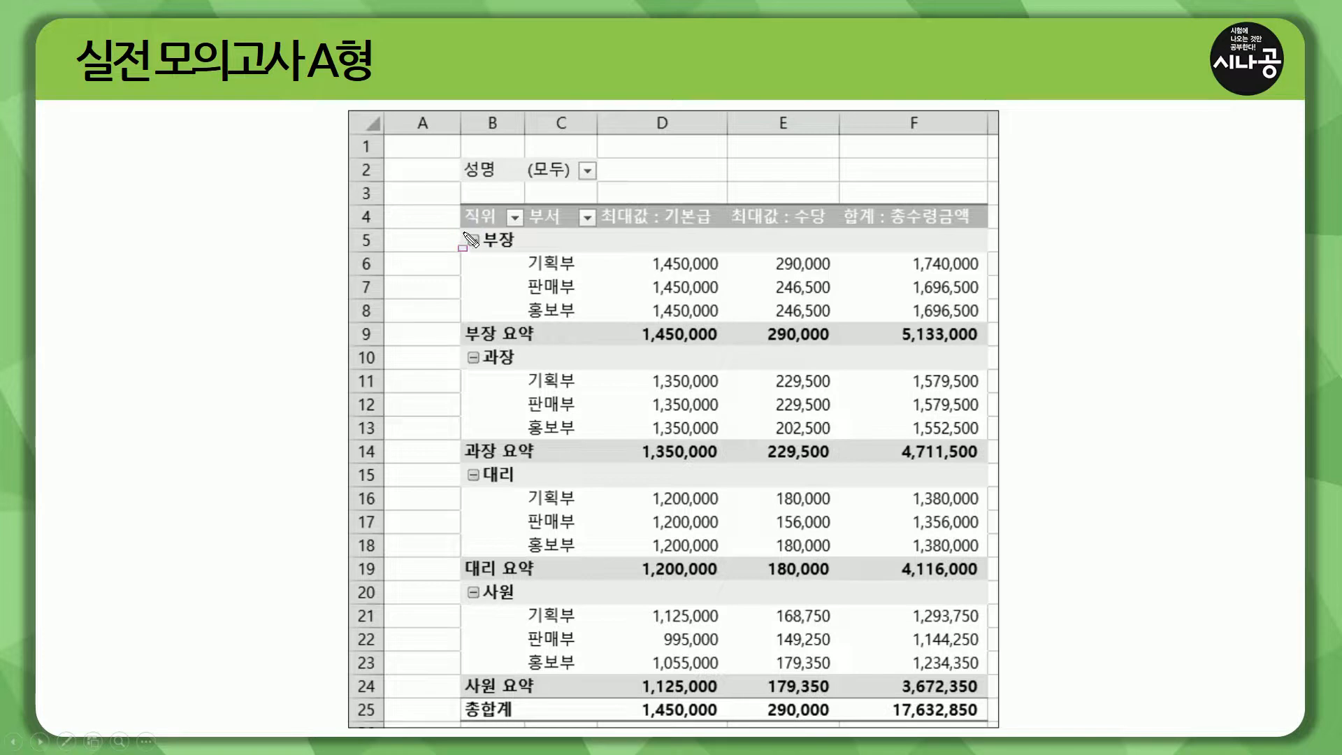
mouse_move(464, 231)
left_mouse_down()
mouse_move(515, 262)
mouse_move(464, 231)
left_mouse_up()
left_click_drag(470, 345, 521, 368)
left_click_drag(467, 462, 522, 486)
left_click_drag(467, 582, 525, 609)
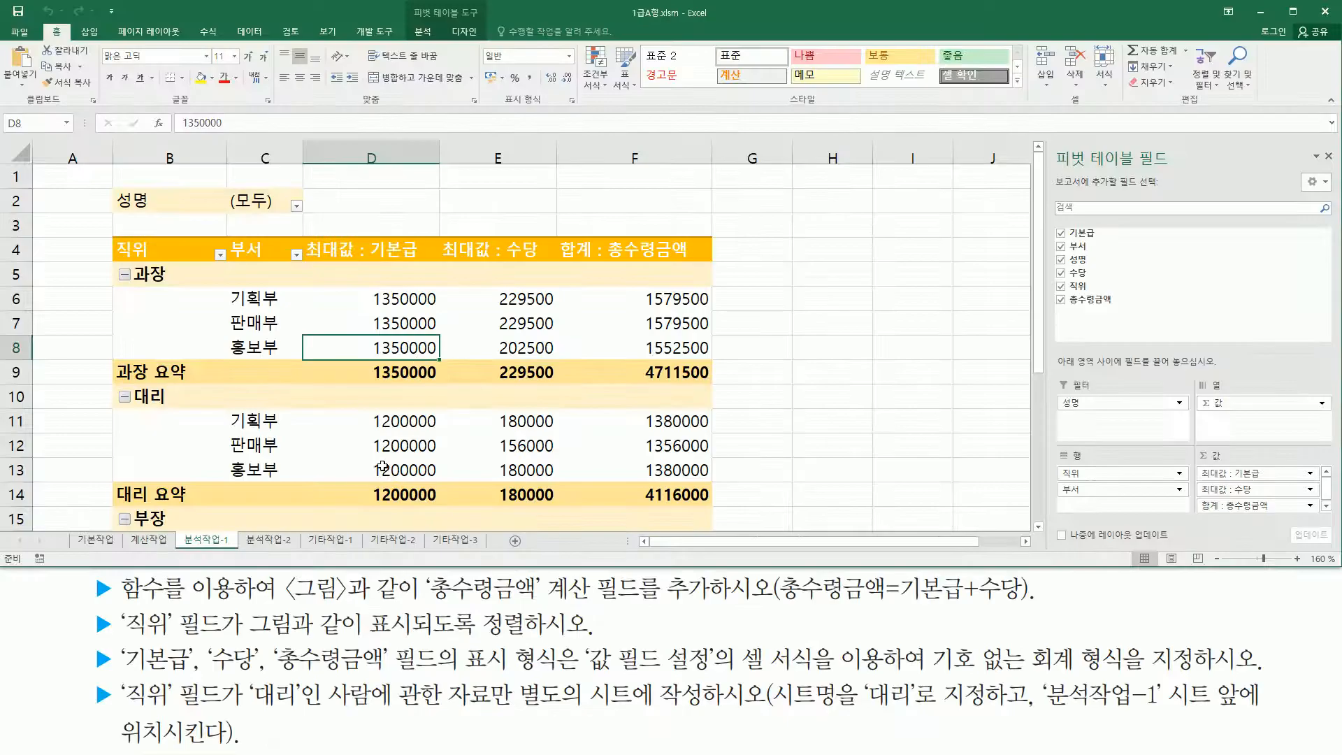
Check the current order of the 직위 groups in the pivot table against the reference figure.
left_click_drag(121, 255, 181, 289)
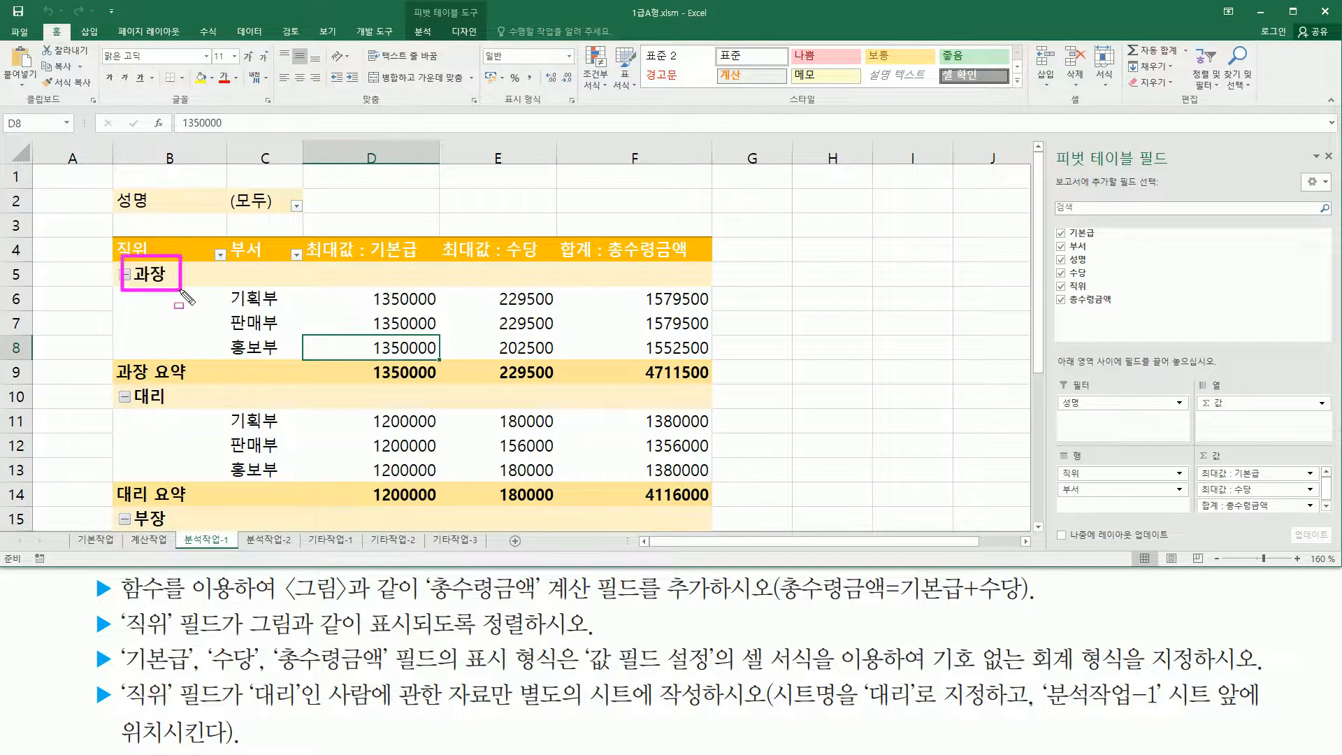
left_click_drag(113, 379, 198, 408)
mouse_move(121, 506)
left_mouse_down()
mouse_move(140, 528)
mouse_move(179, 531)
left_mouse_up()
key("Escape")
scroll(197, 463, "down", 3)
left_click_drag(127, 383, 174, 408)
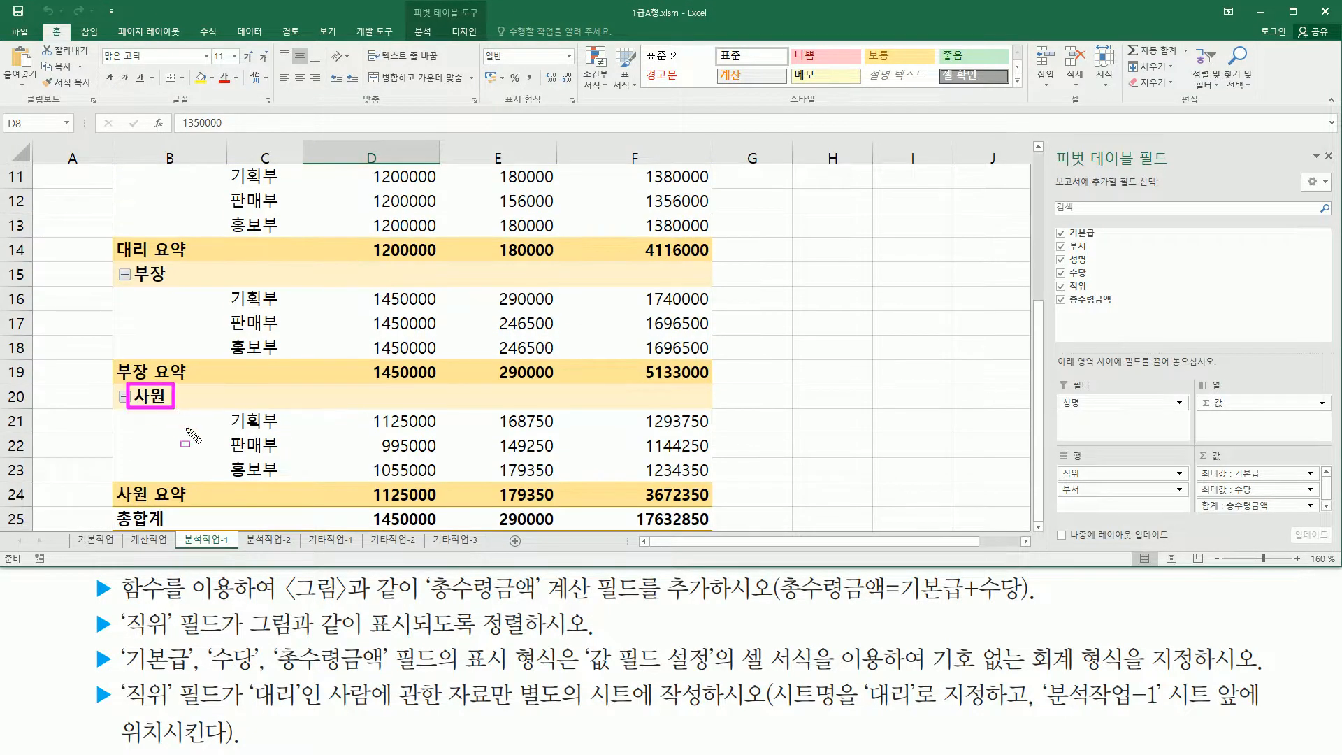
left_click_drag(113, 255, 191, 289)
key("Escape")
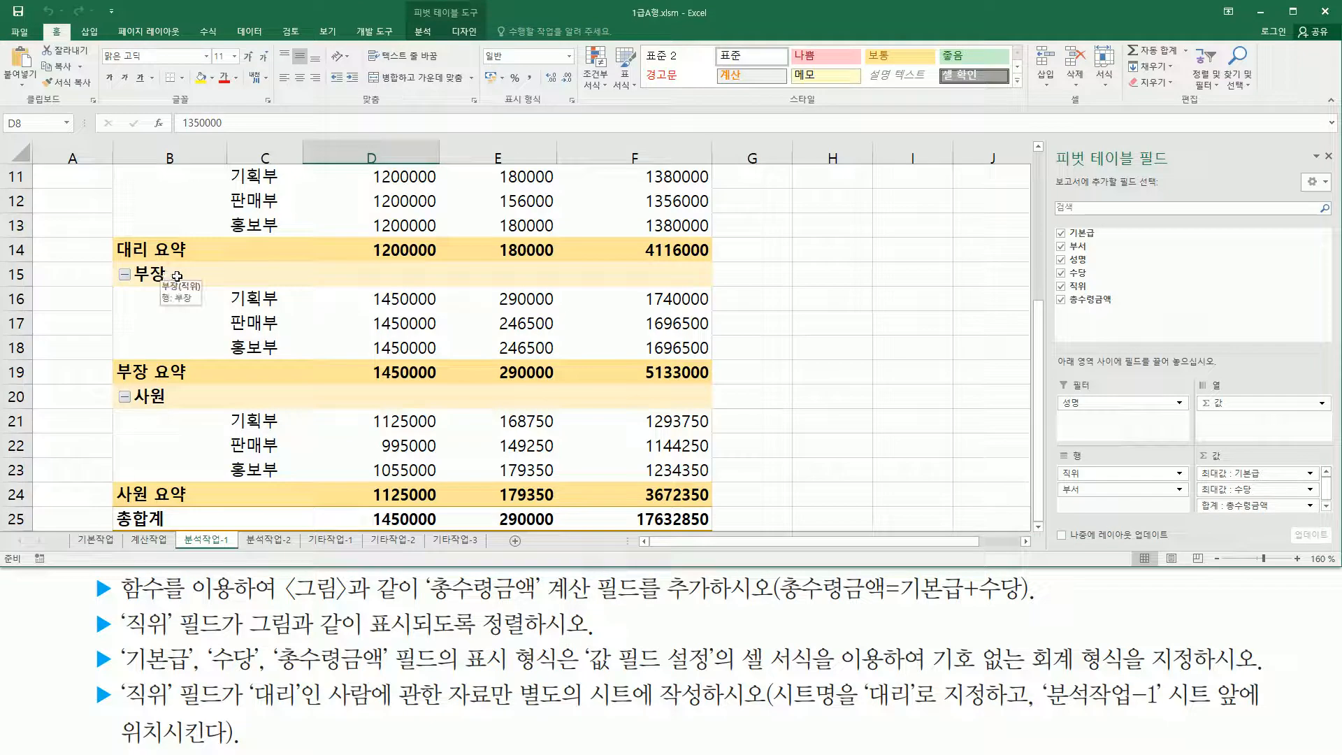
Move the 부장 group above the 과장 group so it comes first in the pivot table's 직위 field.
left_click(177, 277)
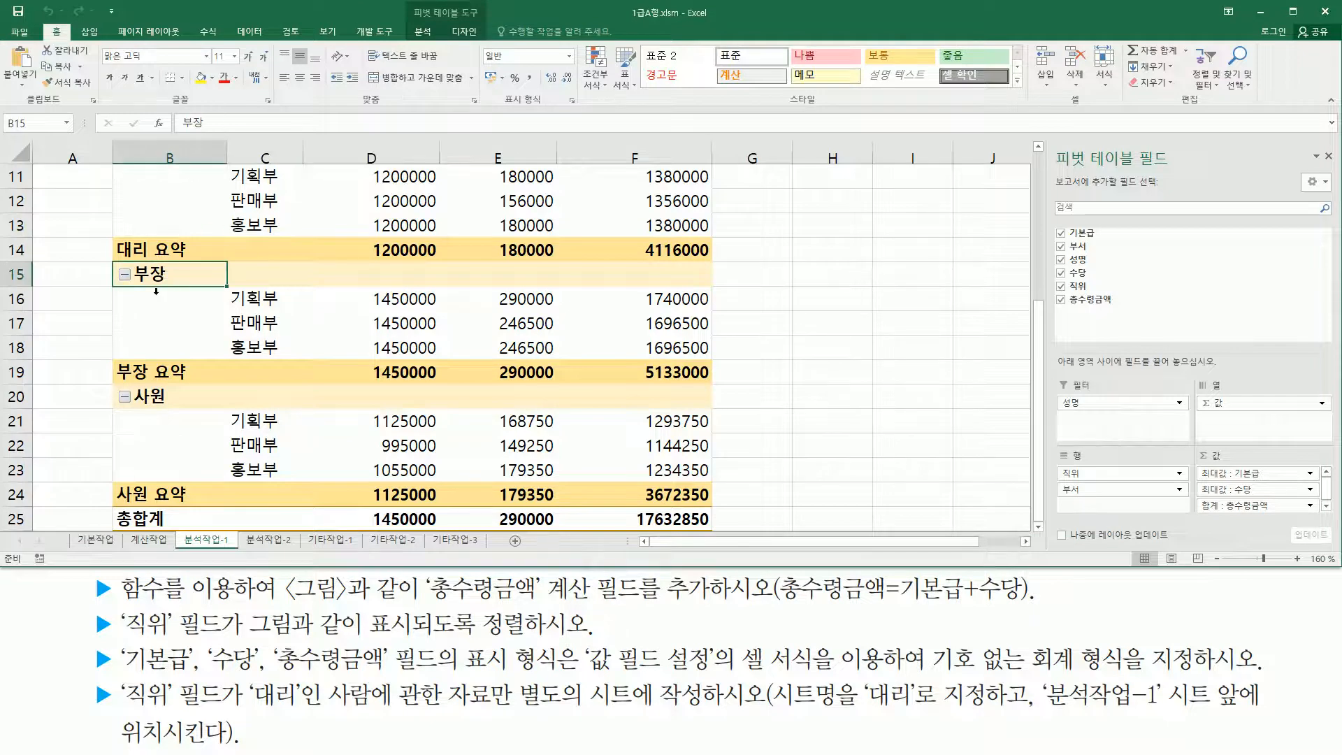
key("ctrl+2")
key("Escape")
left_click(194, 273)
left_click_drag(199, 263, 201, 242)
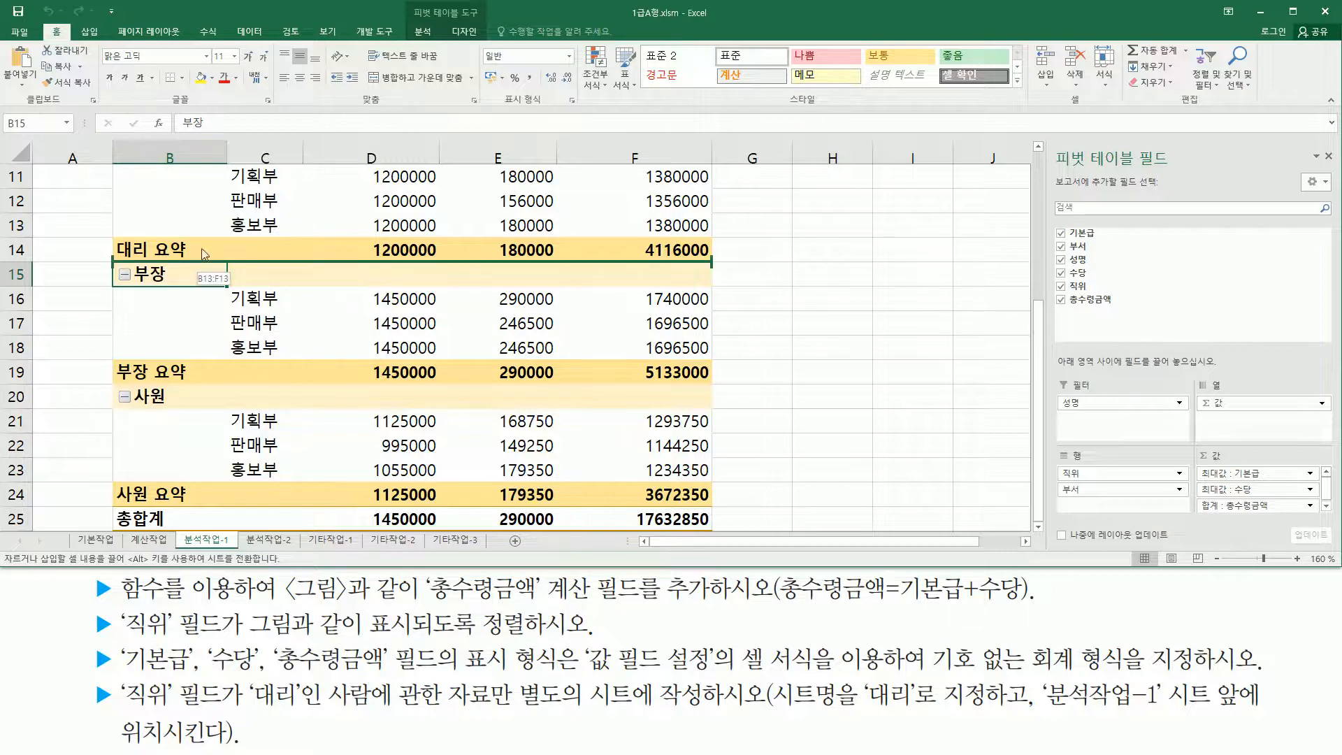
mouse_move(202, 249)
left_mouse_down()
mouse_move(200, 153)
mouse_move(205, 223)
left_mouse_up()
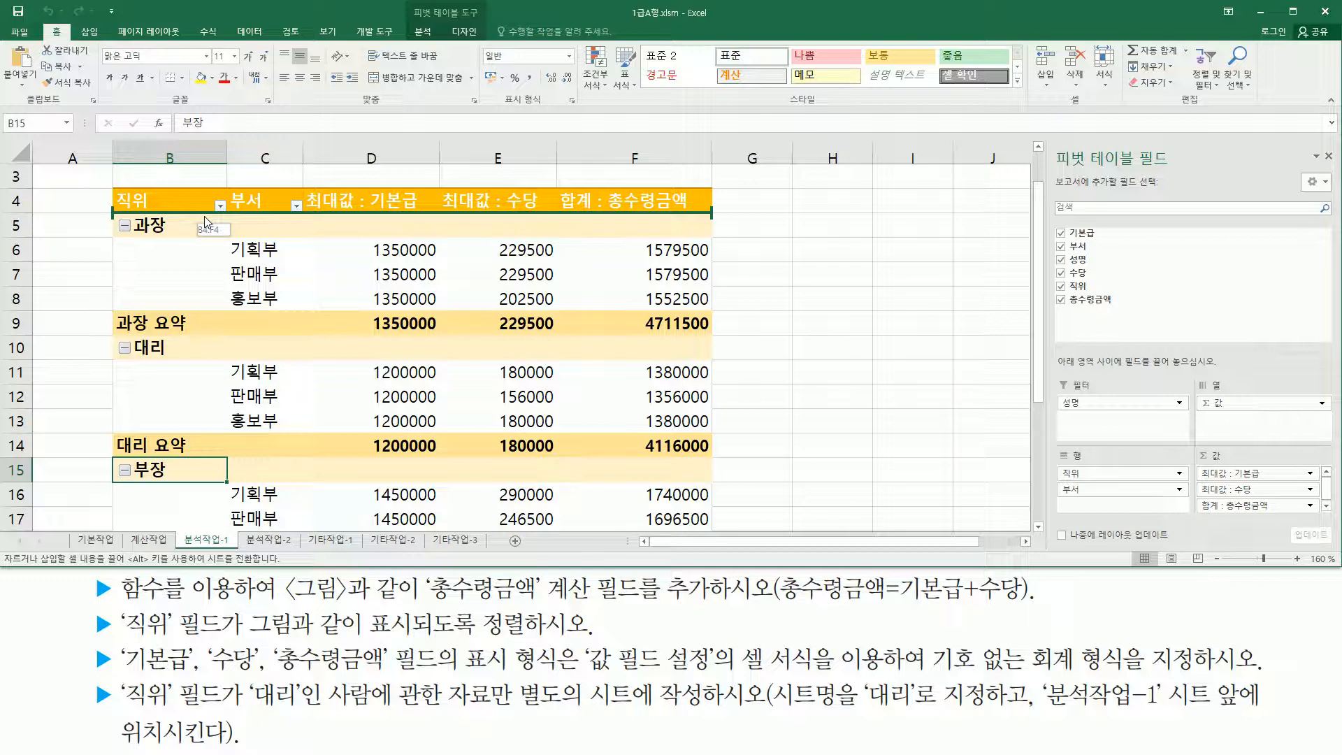
left_click_drag(205, 222, 204, 217)
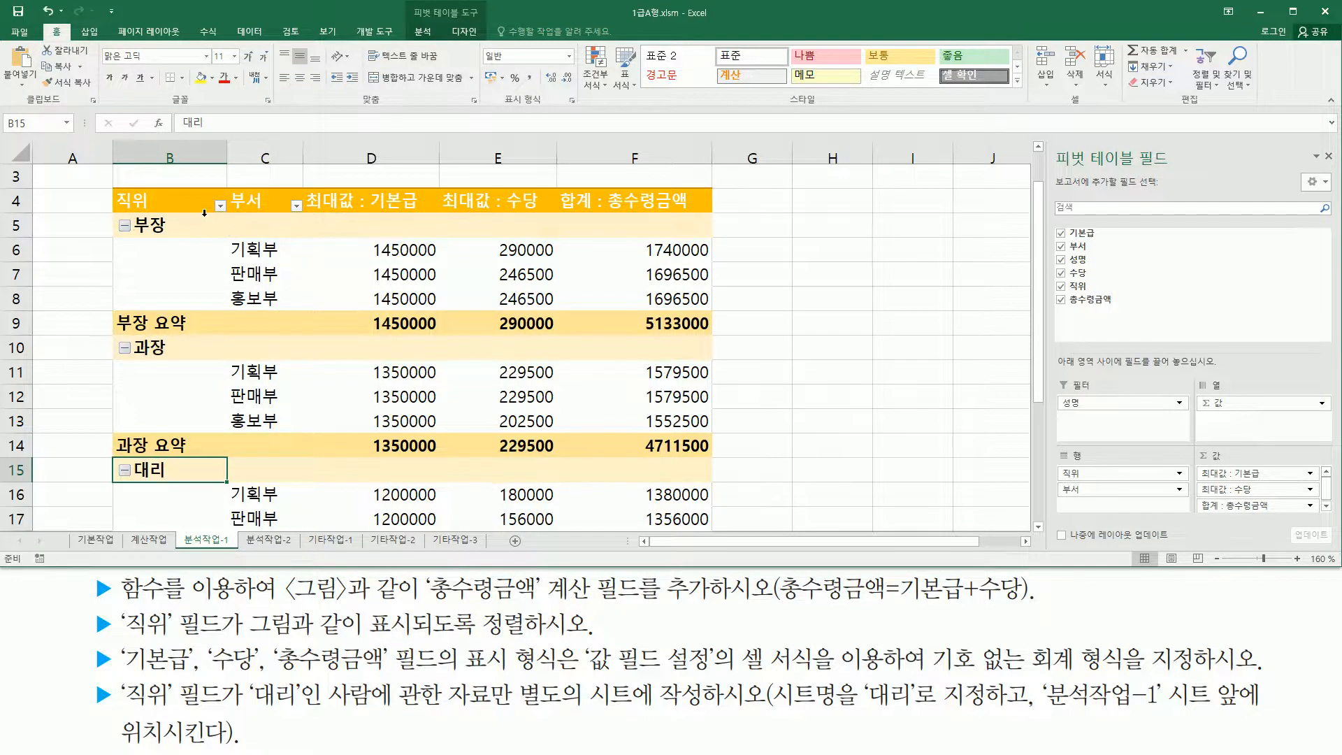
Check the order of the 직위 groups through the whole pivot table, from 부장 down to 사원.
key("ctrl+shift+d")
left_click_drag(119, 210, 184, 238)
left_click_drag(116, 329, 188, 363)
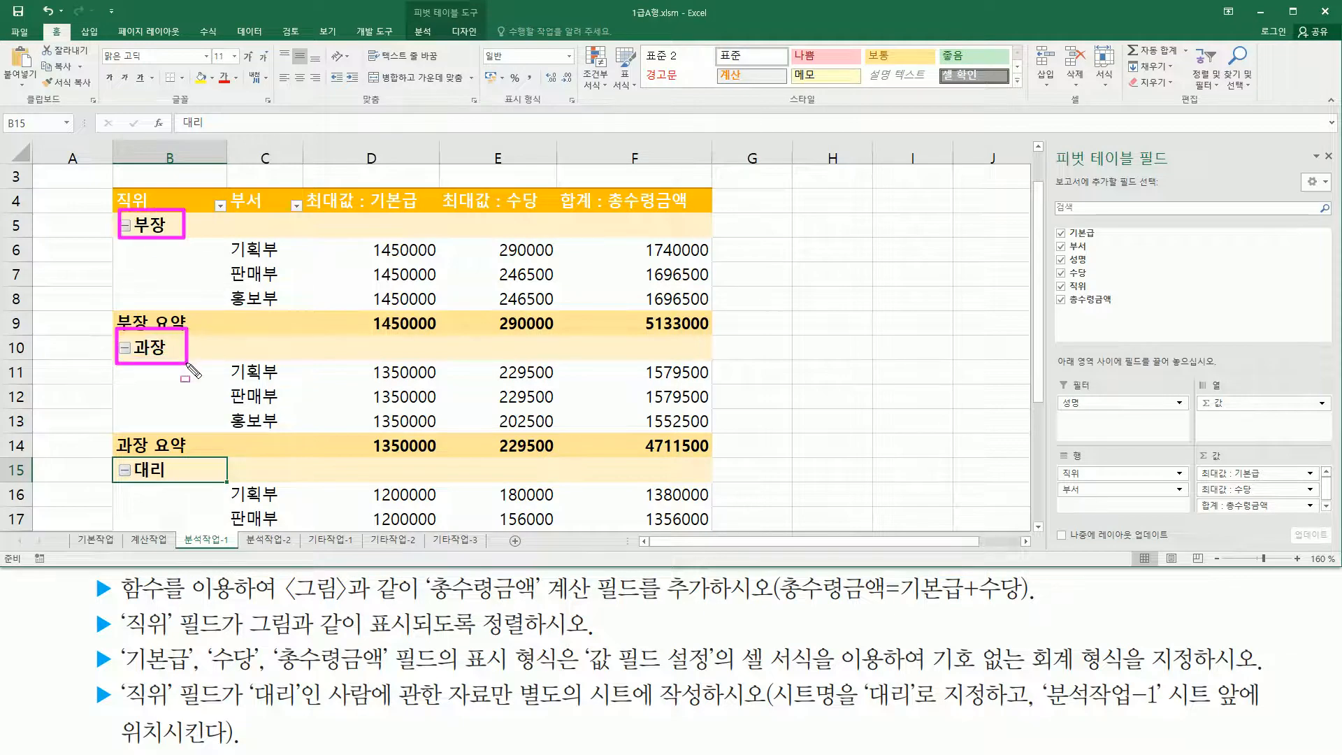
left_click_drag(115, 452, 195, 482)
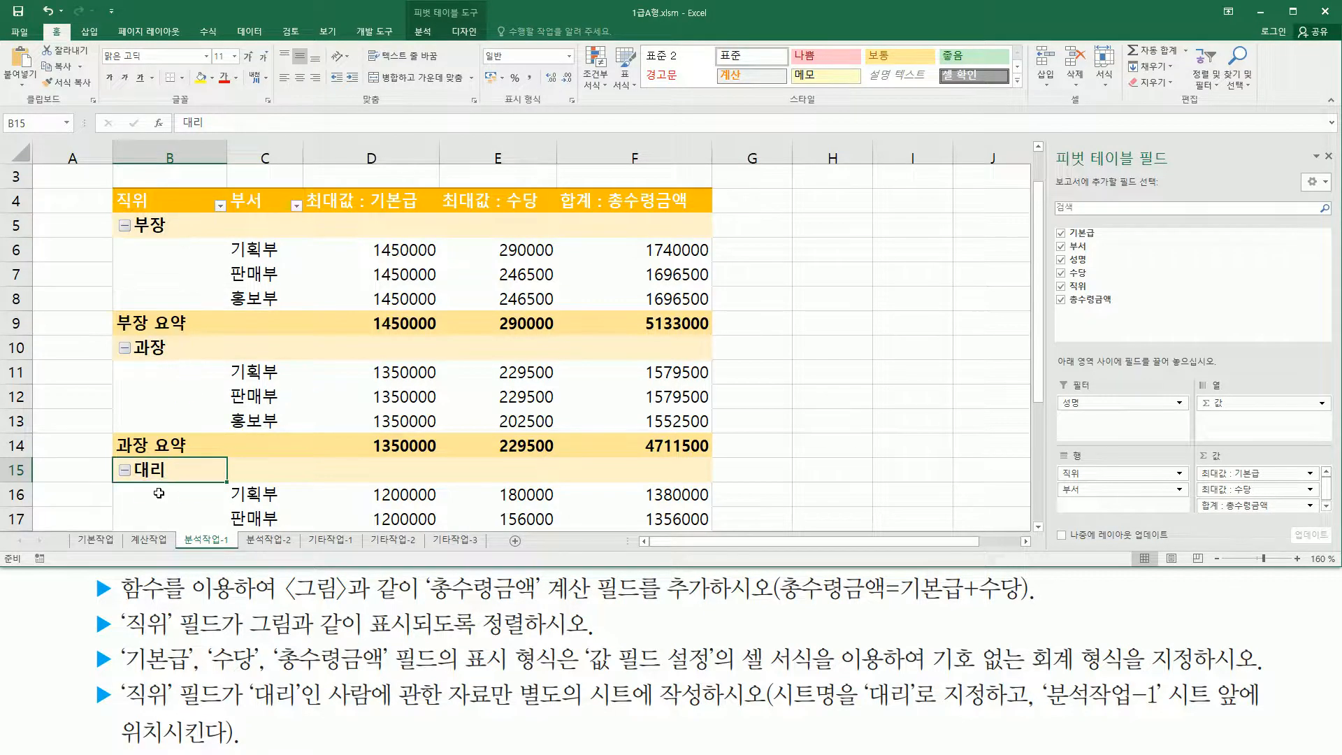
scroll(168, 461, "down", 3)
left_click_drag(120, 332, 177, 357)
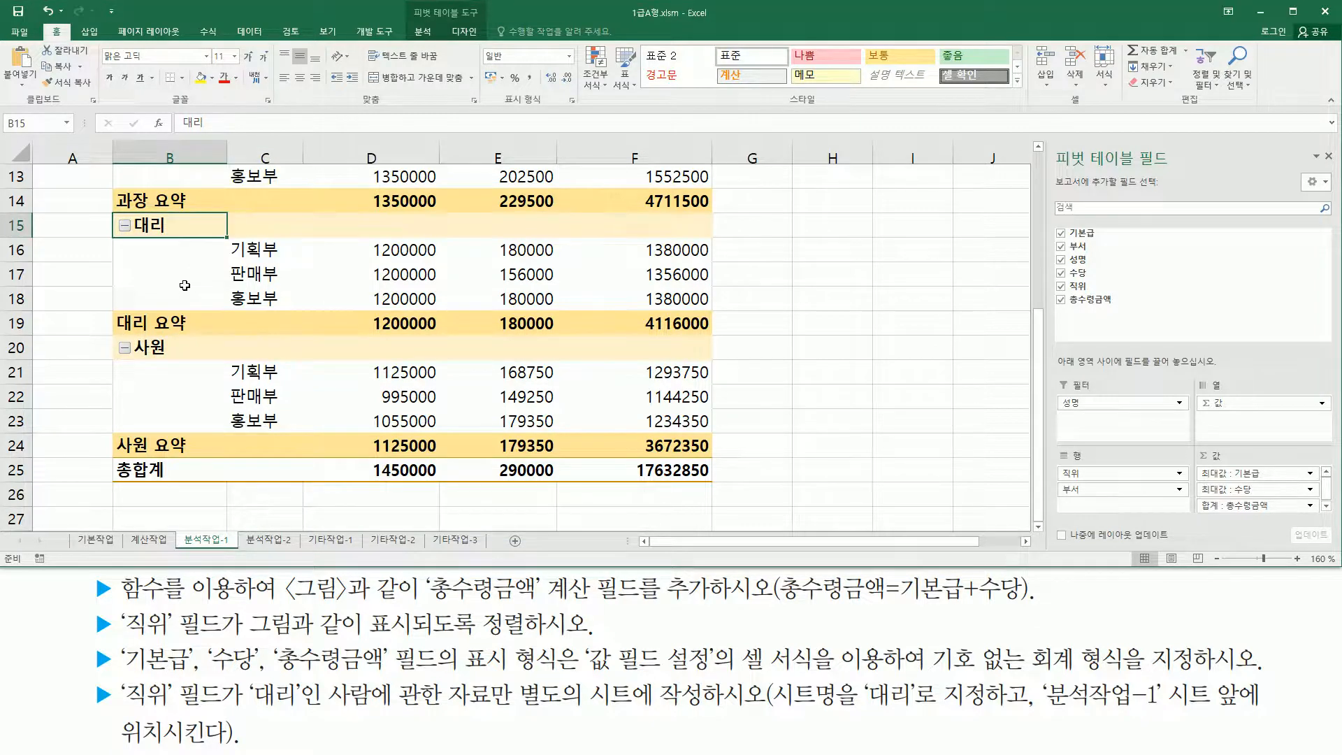
scroll(202, 304, "up", 3)
scroll(203, 303, "up", 1)
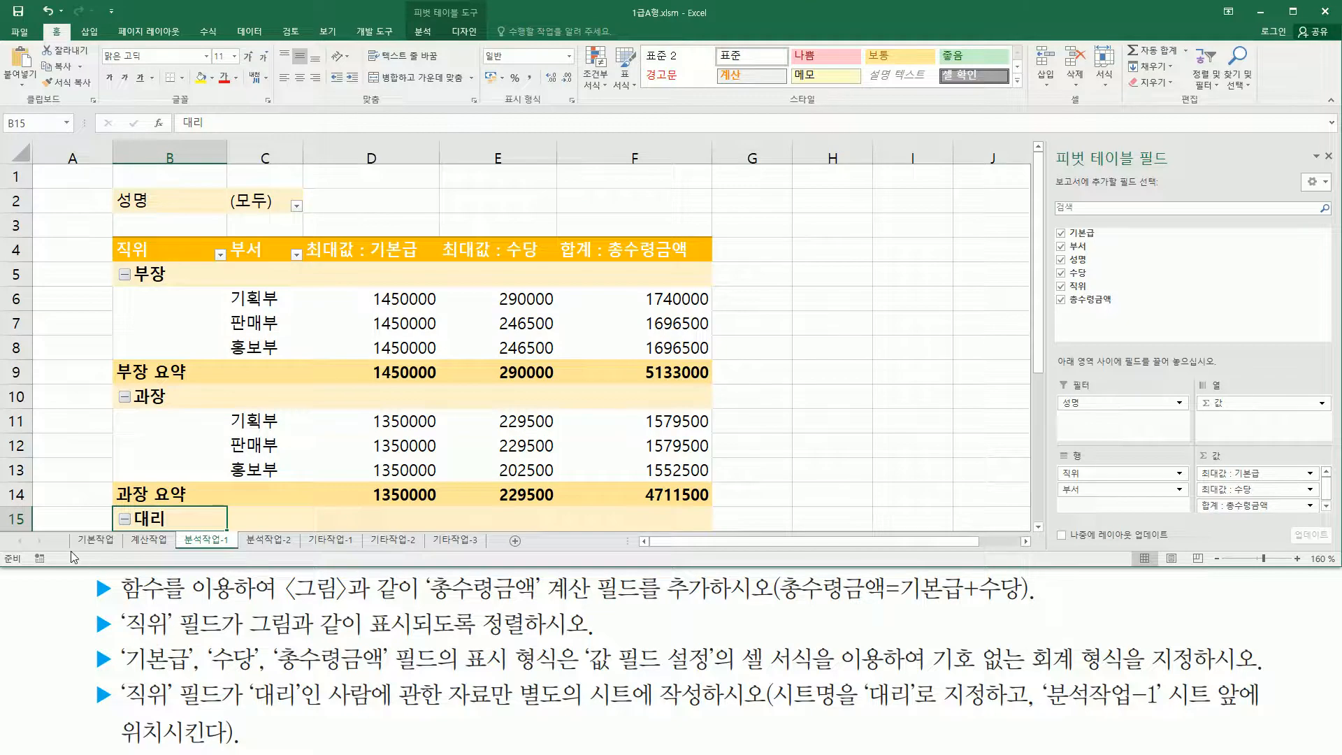
Read the number format instruction for 기본급, 수당 and 총수령금액 and locate their value columns in the pivot table.
mouse_move(121, 672)
left_mouse_down()
mouse_move(397, 673)
mouse_move(396, 640)
left_mouse_up()
left_click_drag(456, 675, 816, 676)
mouse_move(924, 639)
left_mouse_down()
mouse_move(987, 672)
mouse_move(1145, 678)
left_mouse_up()
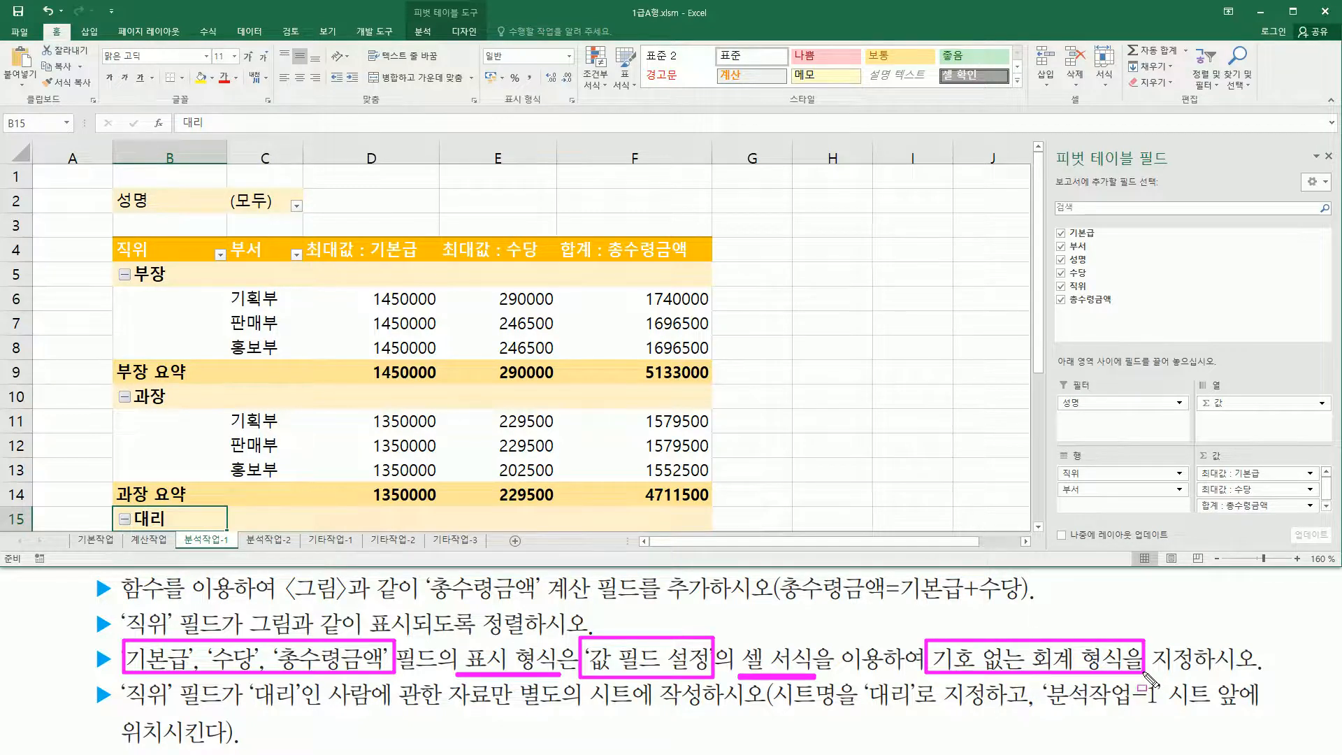
left_click_drag(367, 285, 426, 349)
left_click_drag(495, 299, 553, 359)
mouse_move(644, 289)
left_mouse_down()
mouse_move(661, 325)
mouse_move(707, 356)
left_mouse_up()
key("Escape")
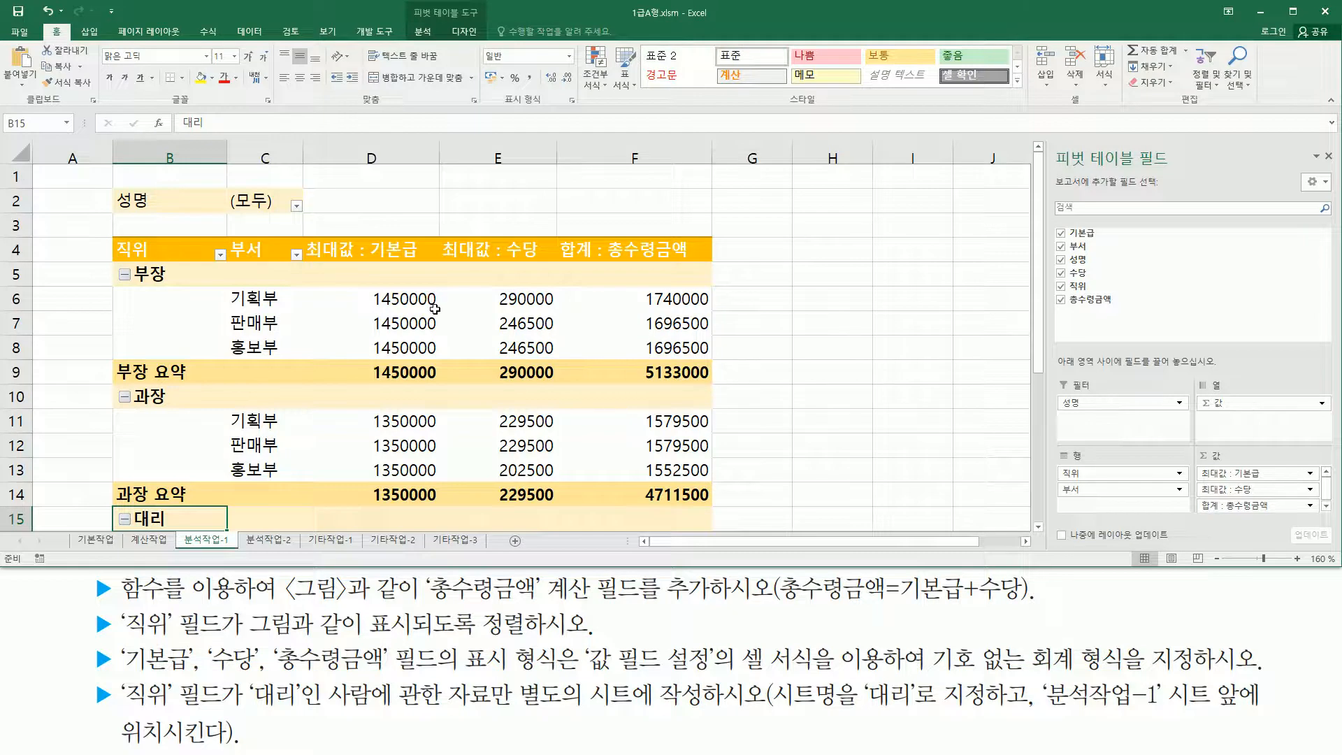
Open the value field settings of the pivot table's 최대값 : 기본급 field.
left_click(392, 297)
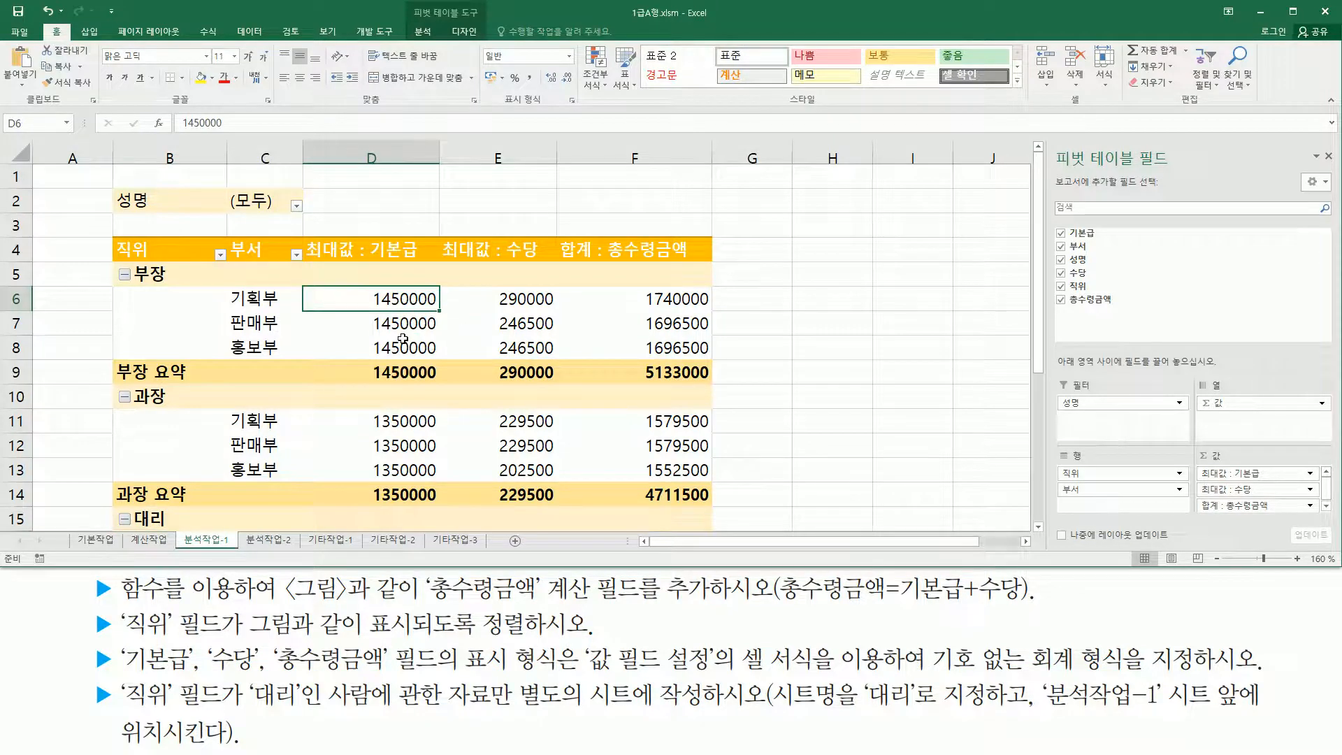
mouse_move(358, 286)
left_mouse_down()
mouse_move(415, 493)
mouse_move(440, 523)
left_mouse_up()
key("Escape")
left_click(393, 303)
left_click(359, 345)
left_click(377, 427)
left_click(350, 330)
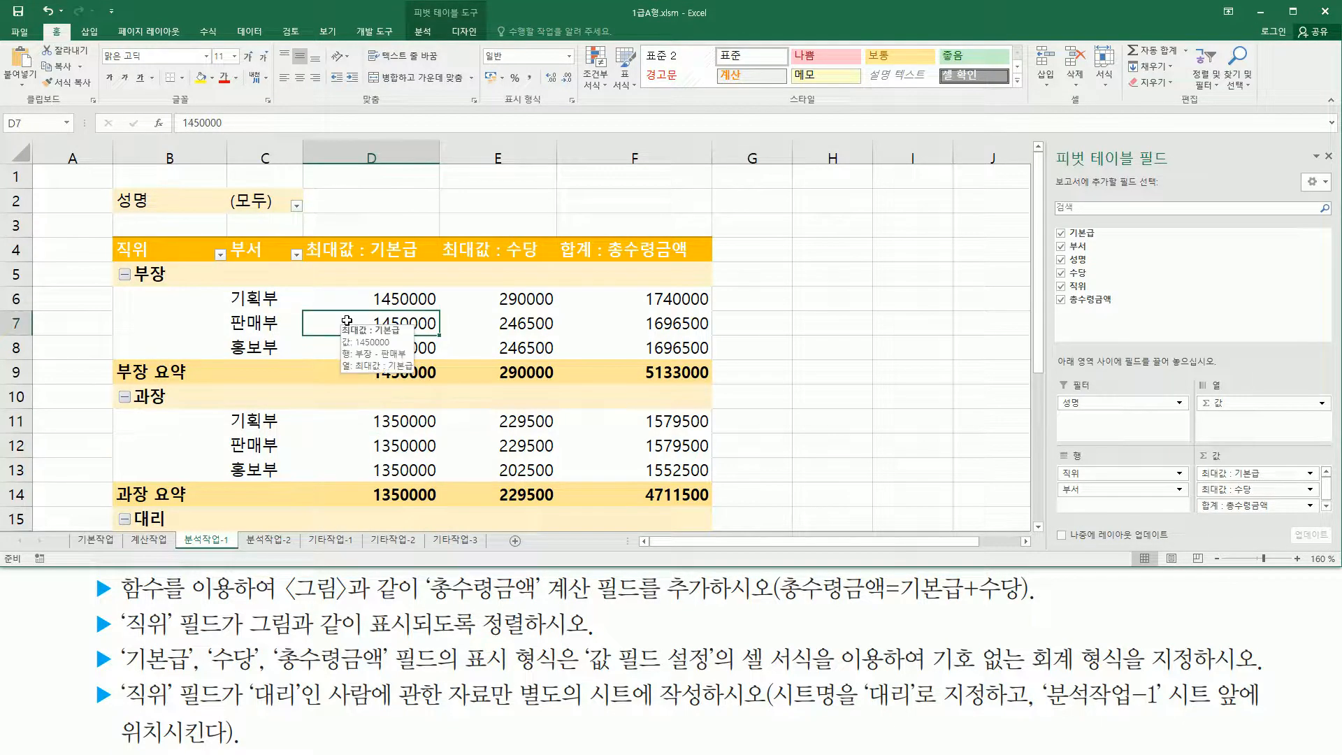
right_click(348, 324)
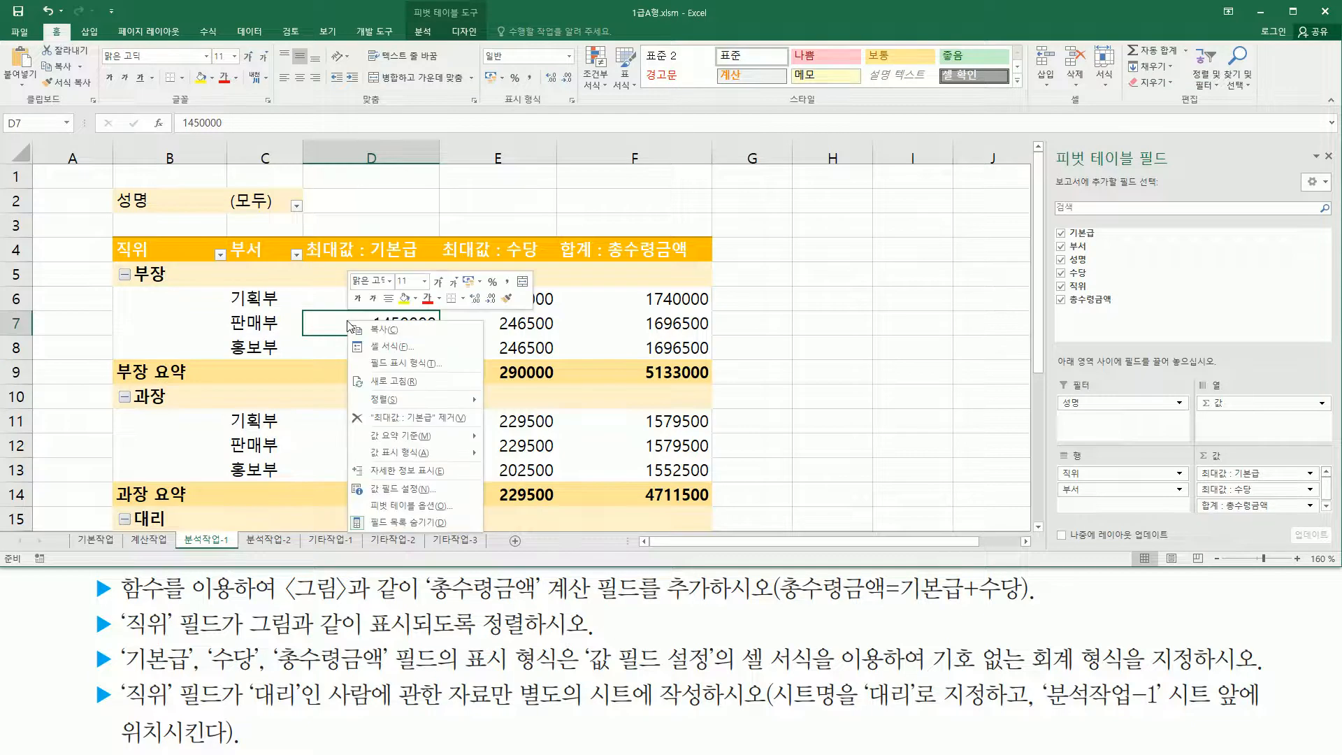
left_click(401, 490)
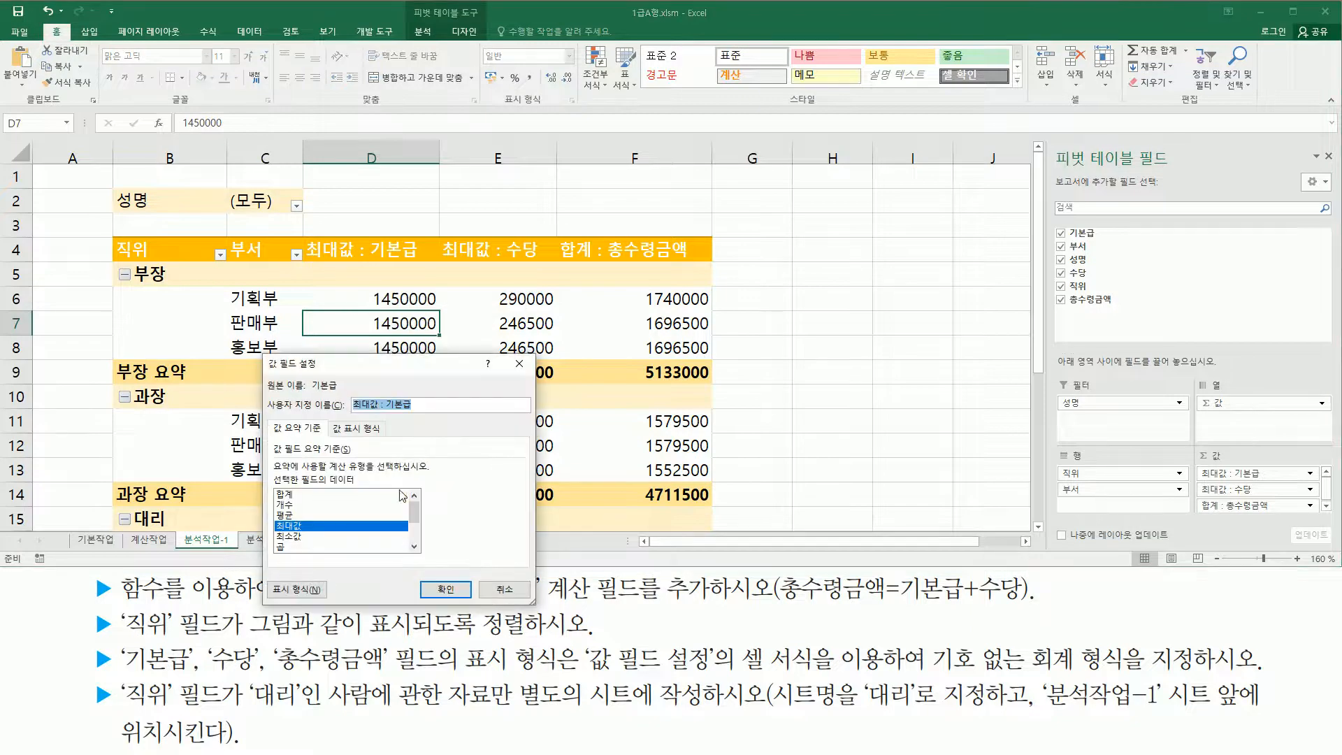
left_click_drag(352, 371, 349, 224)
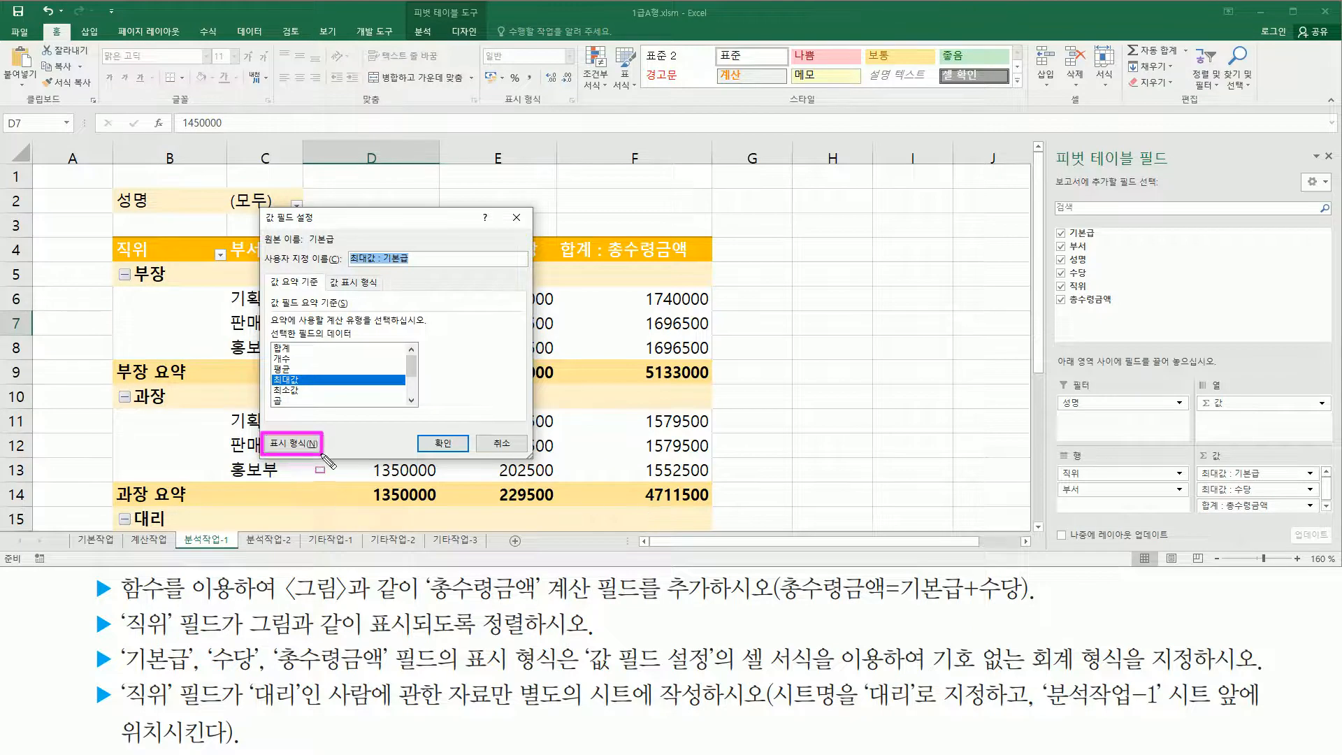
Set the 기본급 value field's number format to 회계 with the symbol 없음 and apply the field settings.
left_click(300, 445)
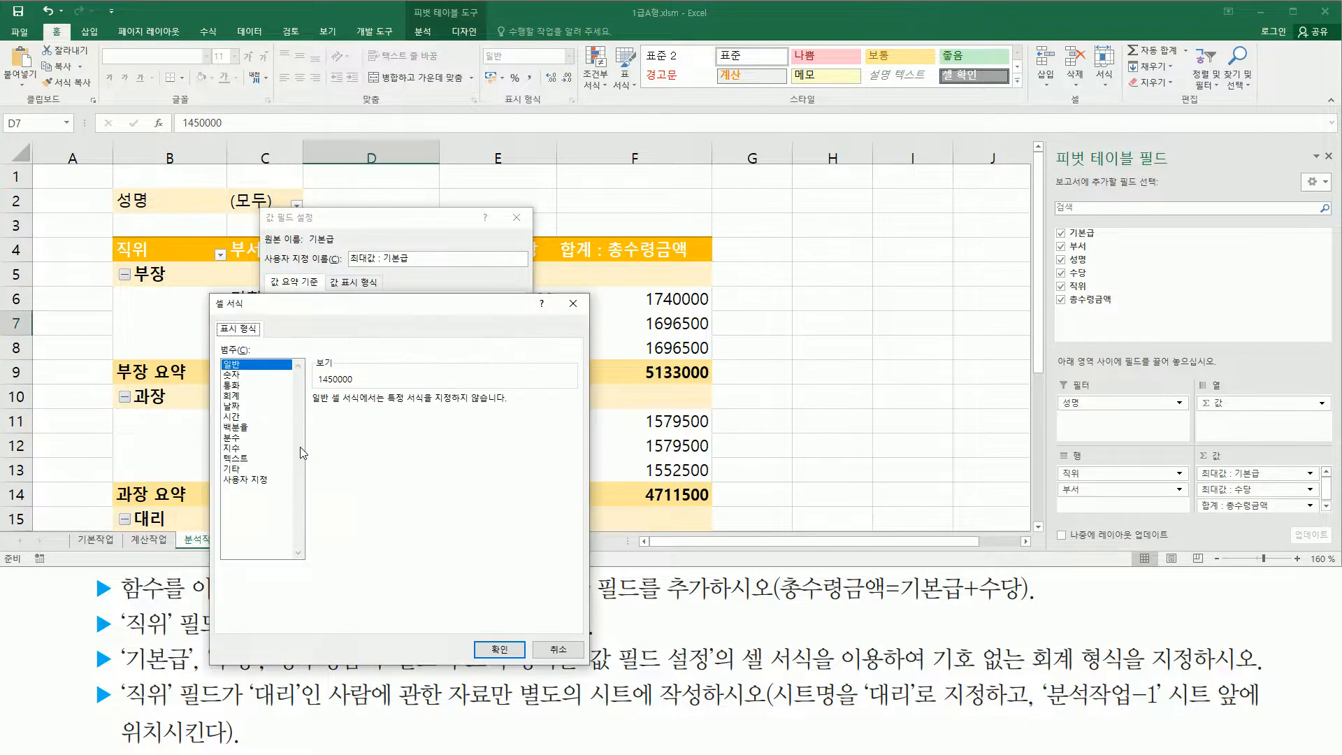
left_click_drag(327, 309, 372, 174)
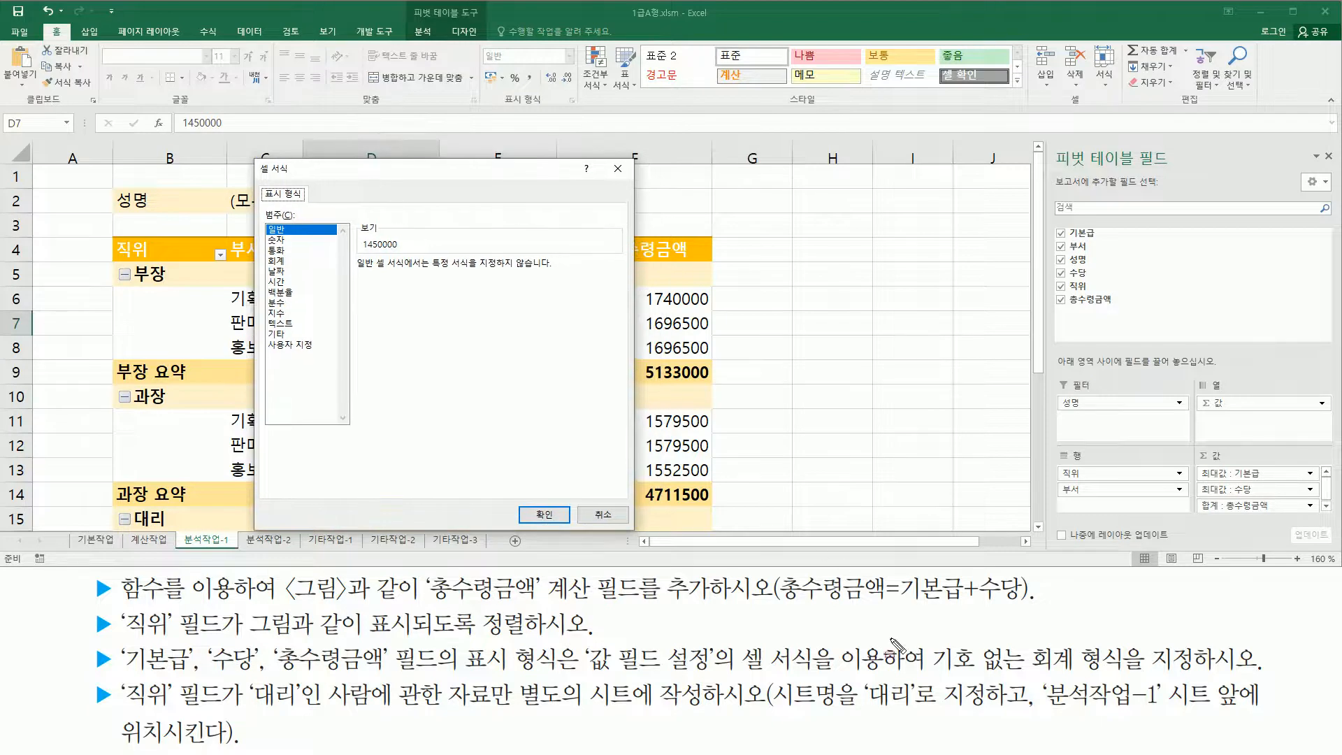
left_click_drag(928, 675, 1124, 676)
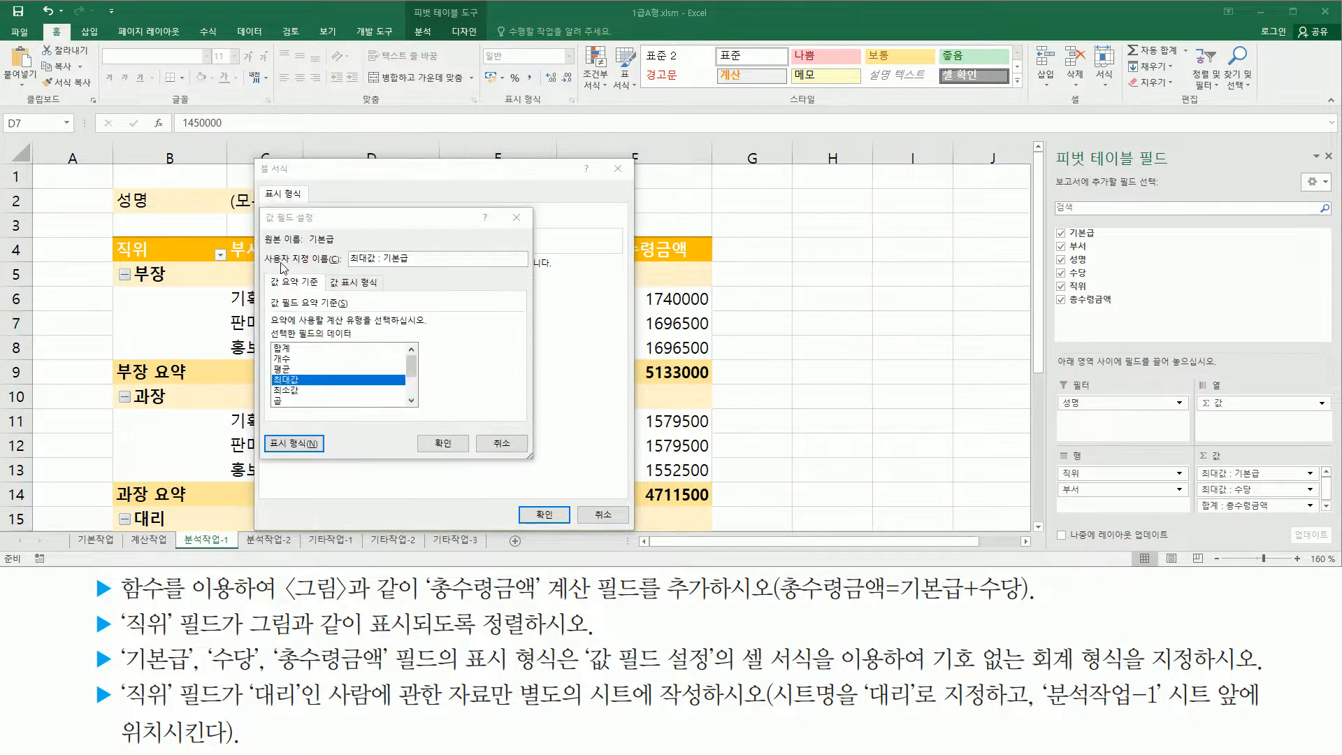
left_click(281, 263)
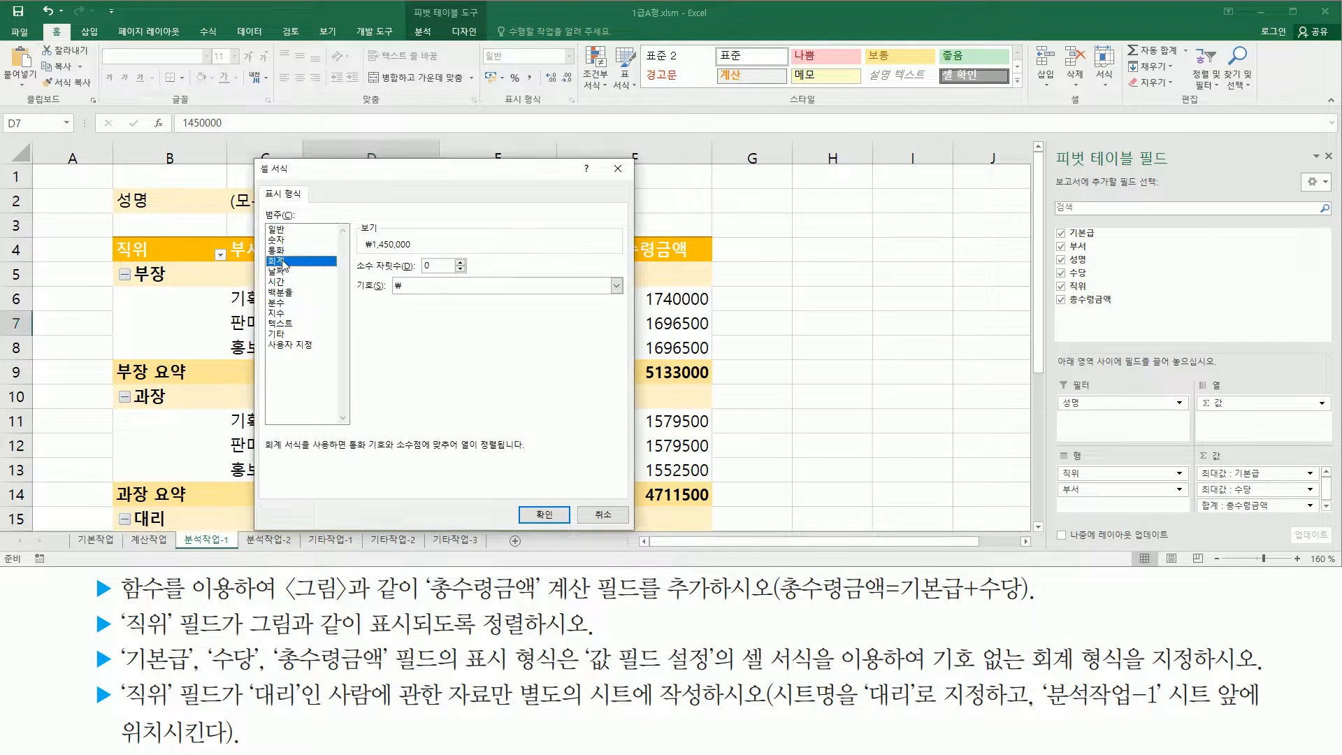
left_click(418, 286)
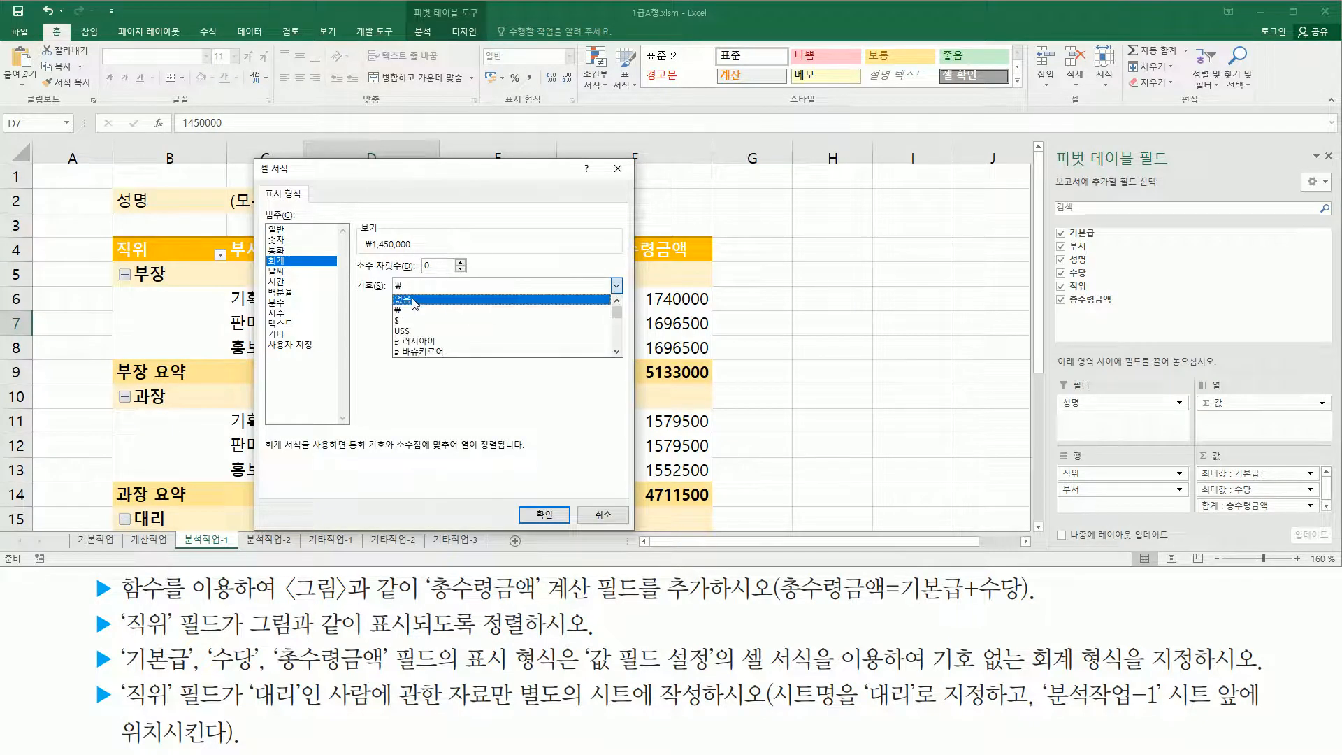
left_click(415, 300)
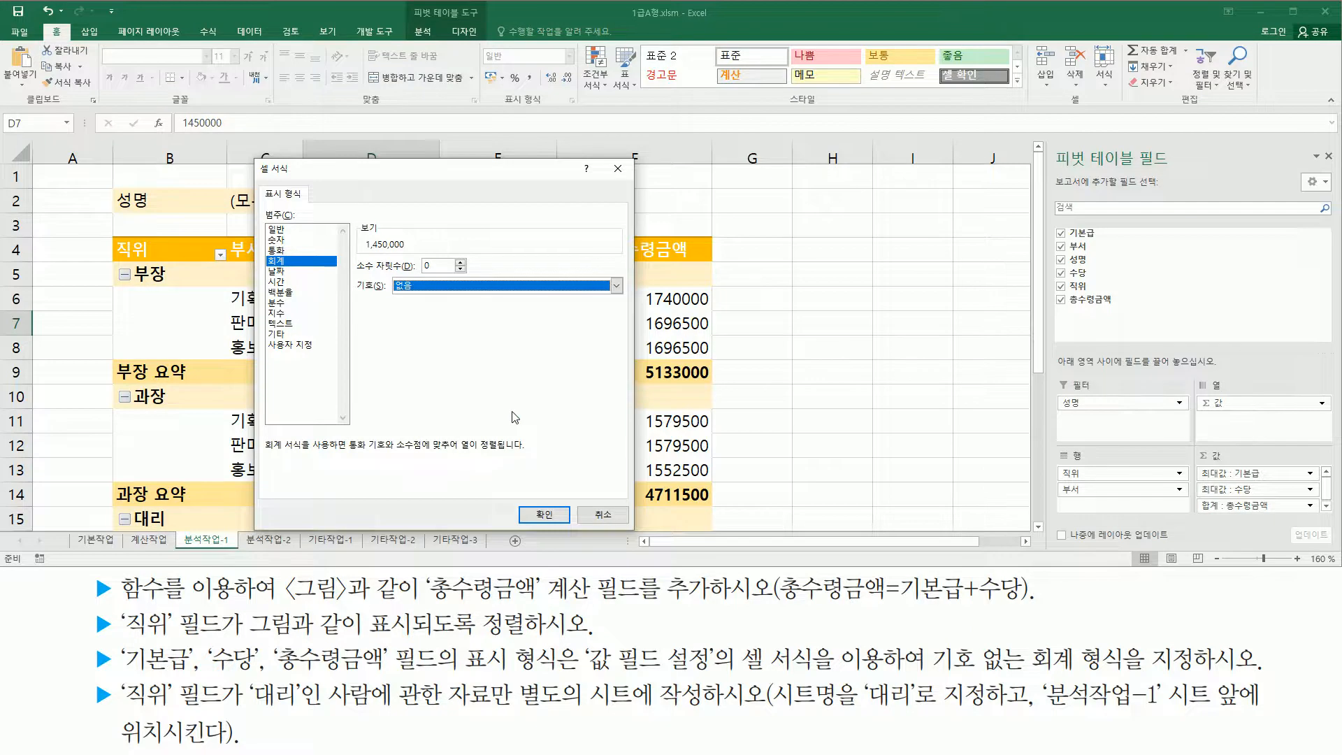
left_click_drag(257, 249, 437, 299)
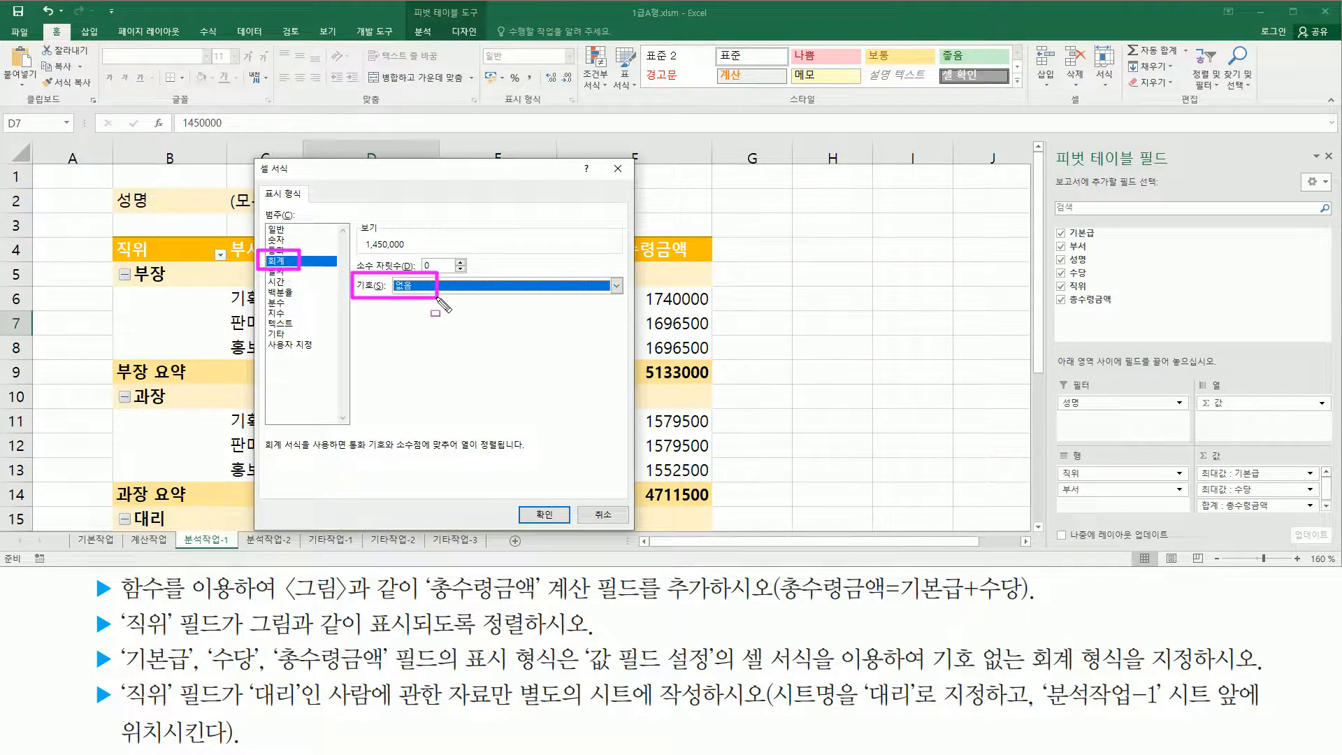
left_click_drag(524, 500, 564, 529)
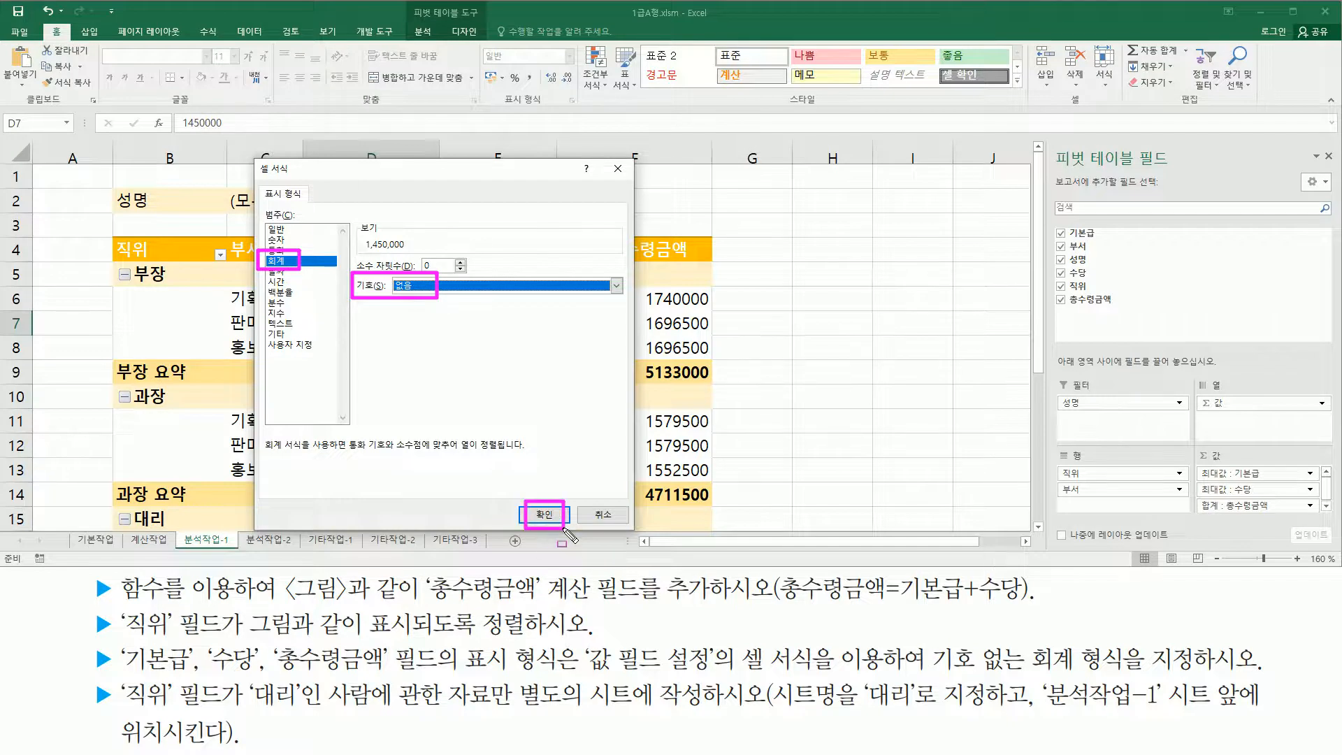
left_click(546, 514)
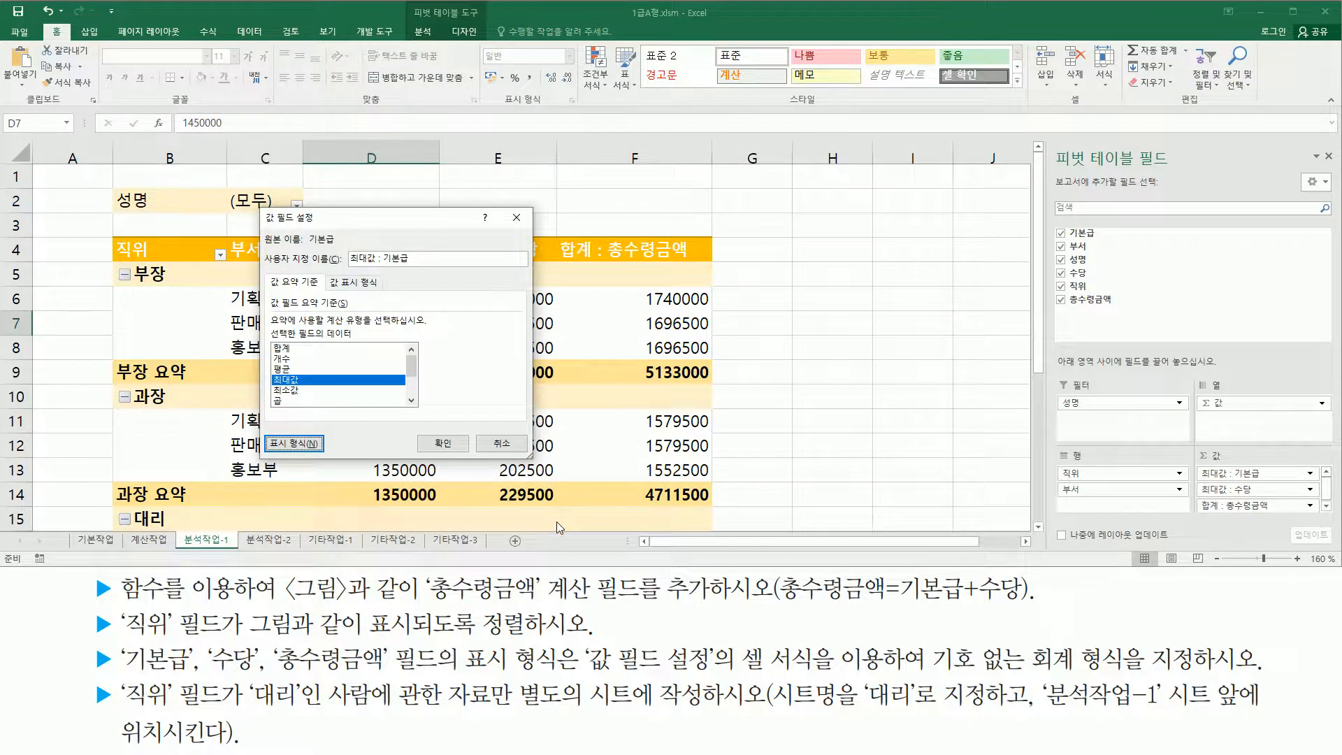
left_click(458, 448)
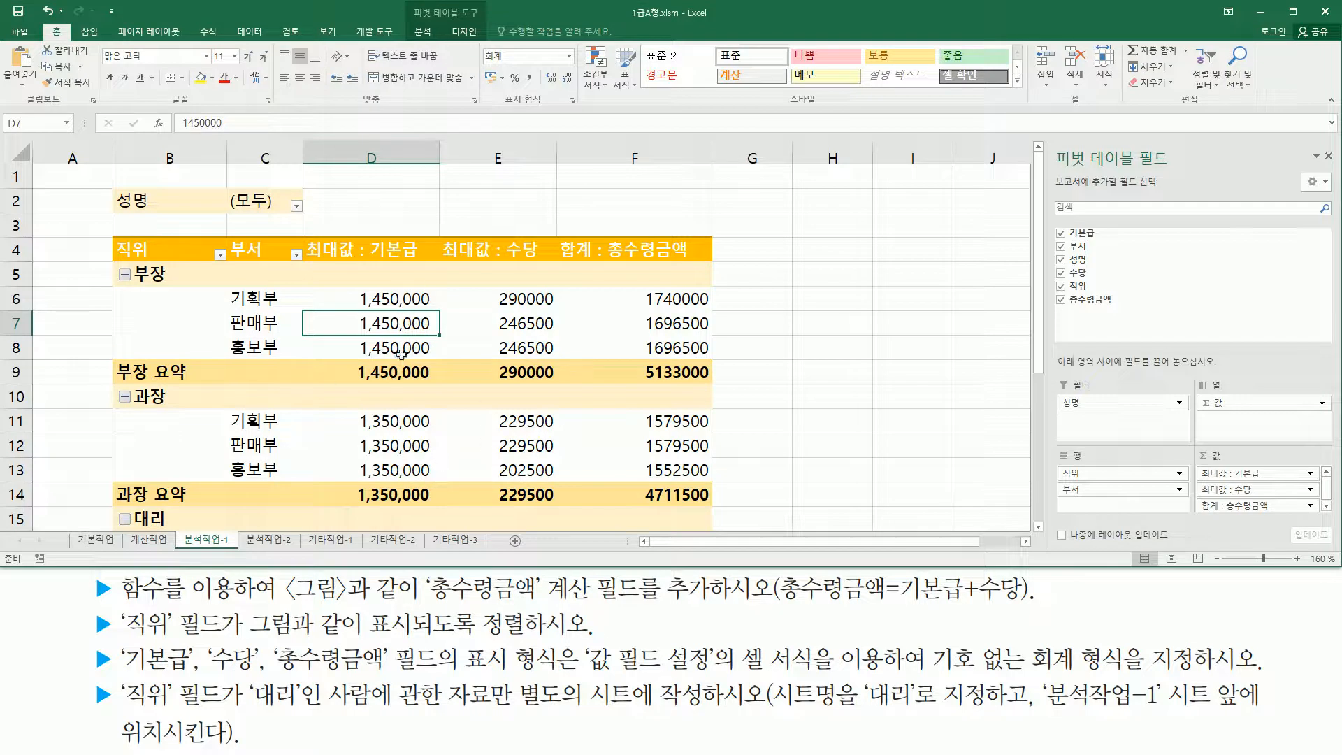
Open the value field settings of the pivot table's 최대값 : 수당 field.
left_click(514, 298)
left_click(521, 317)
left_click(520, 300)
right_click(507, 299)
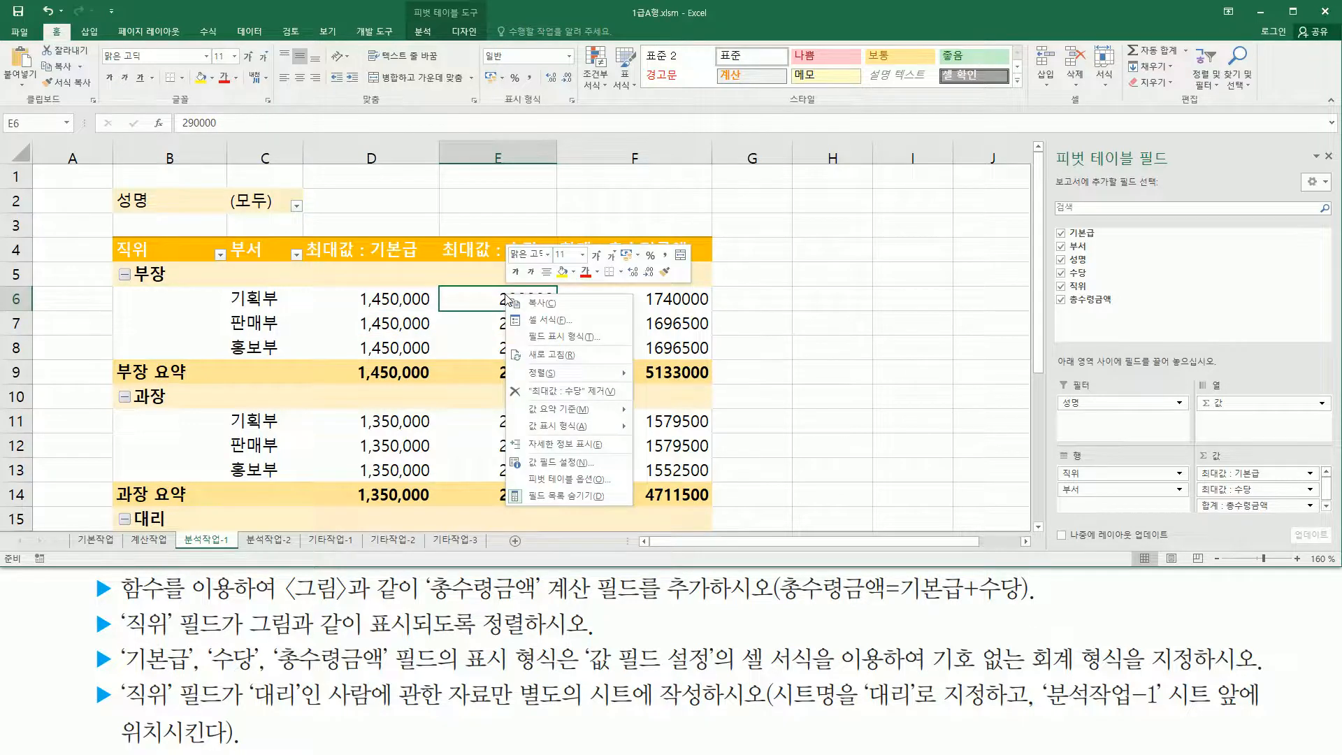
left_click(557, 463)
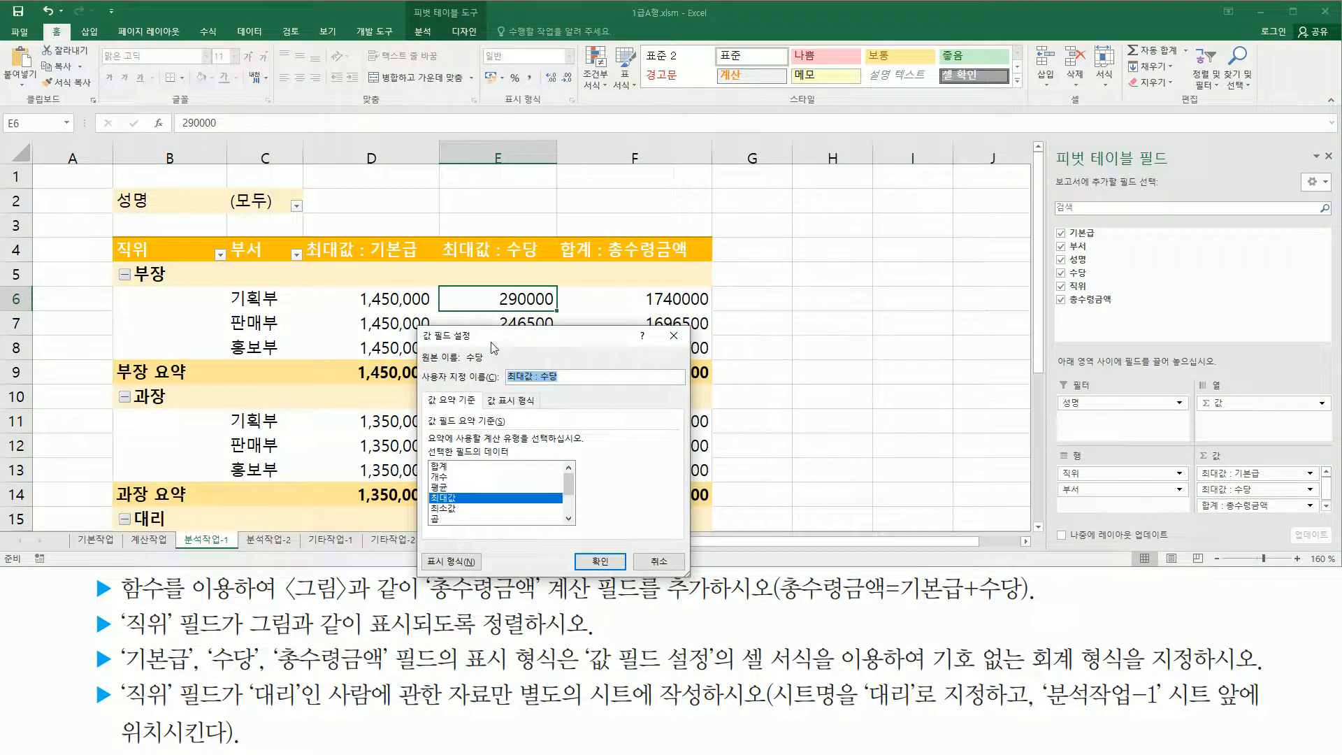
left_click_drag(495, 336, 261, 206)
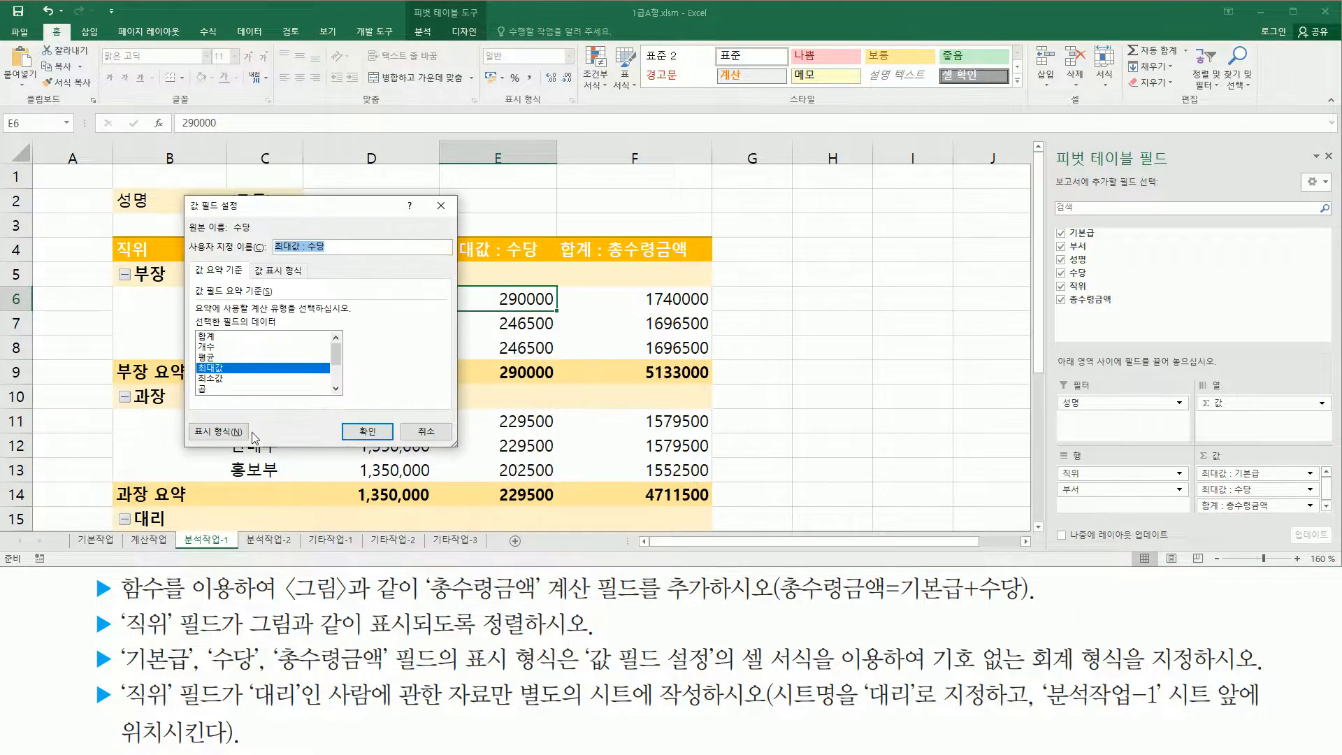
Set the 수당 value field's number format to 회계 with the symbol 없음 and apply the field settings.
key("ctrl+shift+d")
left_click_drag(189, 411, 255, 446)
key("Escape")
left_click(236, 431)
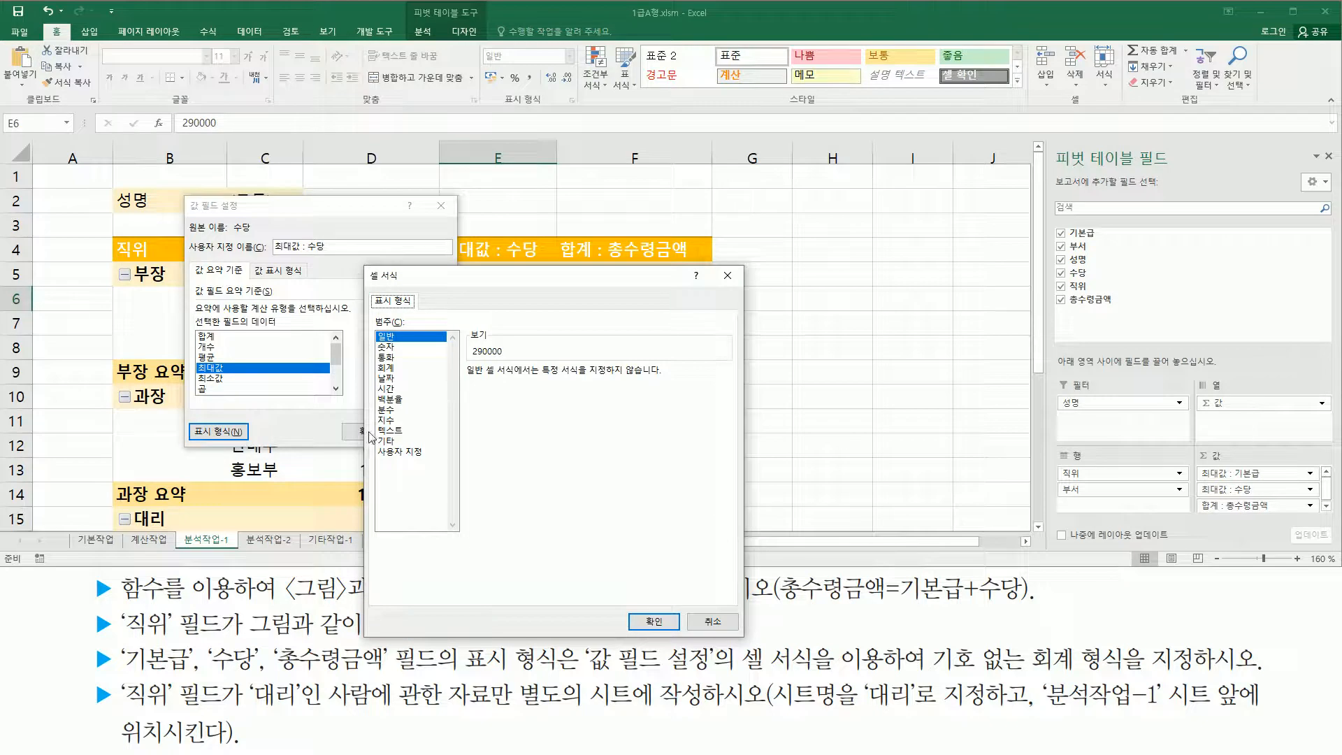
left_click(390, 368)
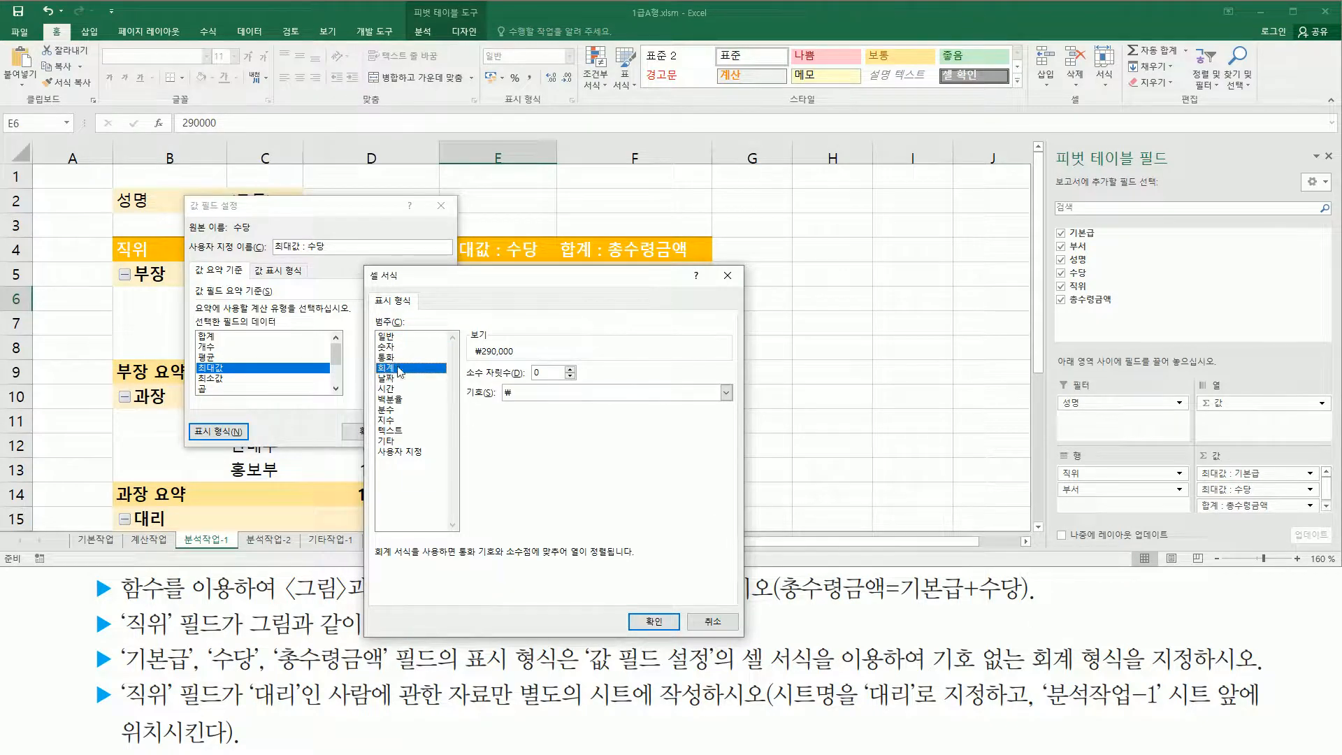
left_click(528, 395)
left_click(529, 408)
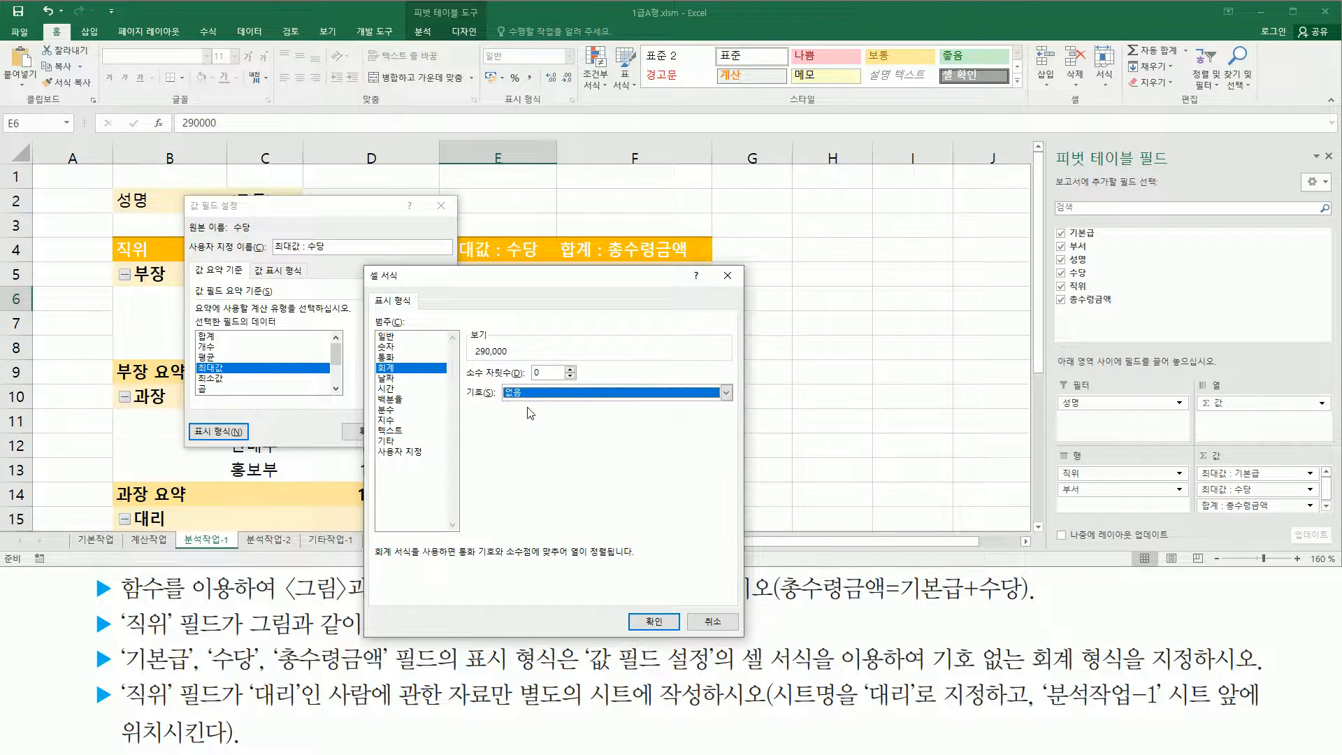
left_click_drag(359, 364, 421, 374)
key("Escape")
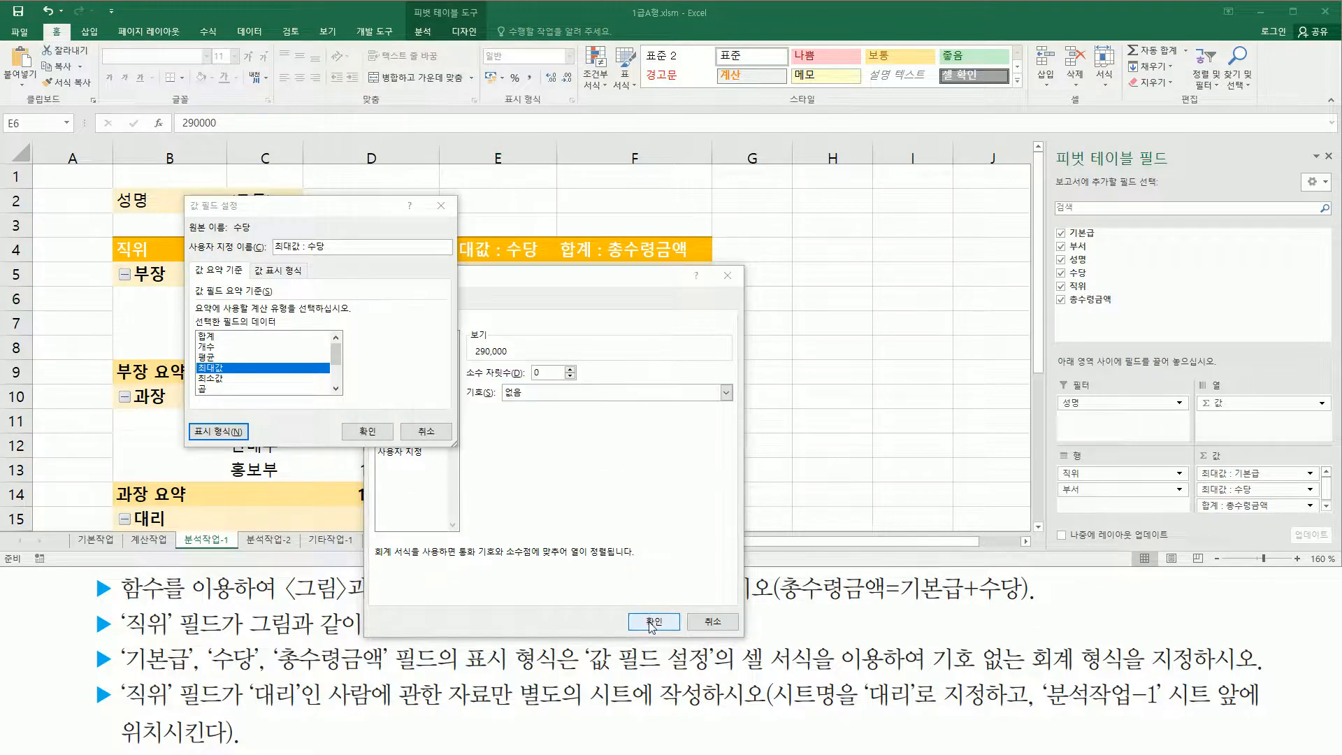
left_click(651, 622)
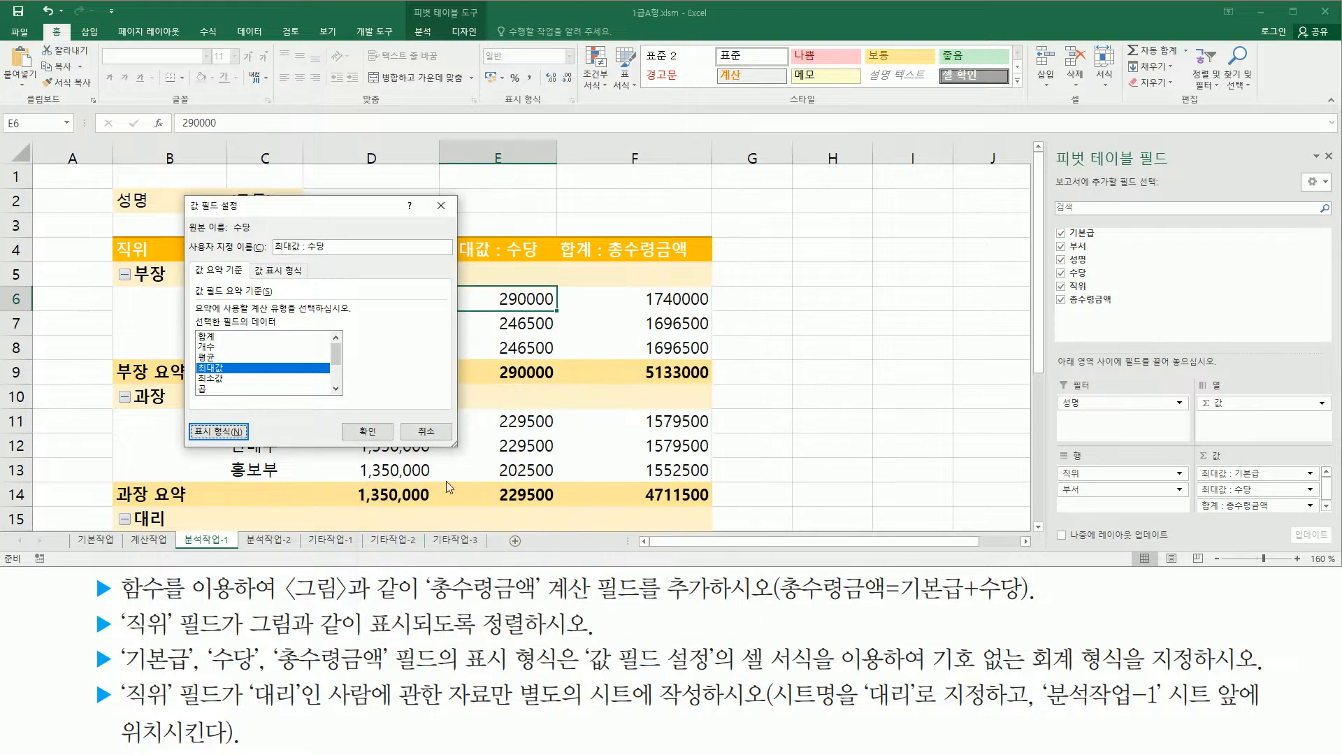
left_click(367, 431)
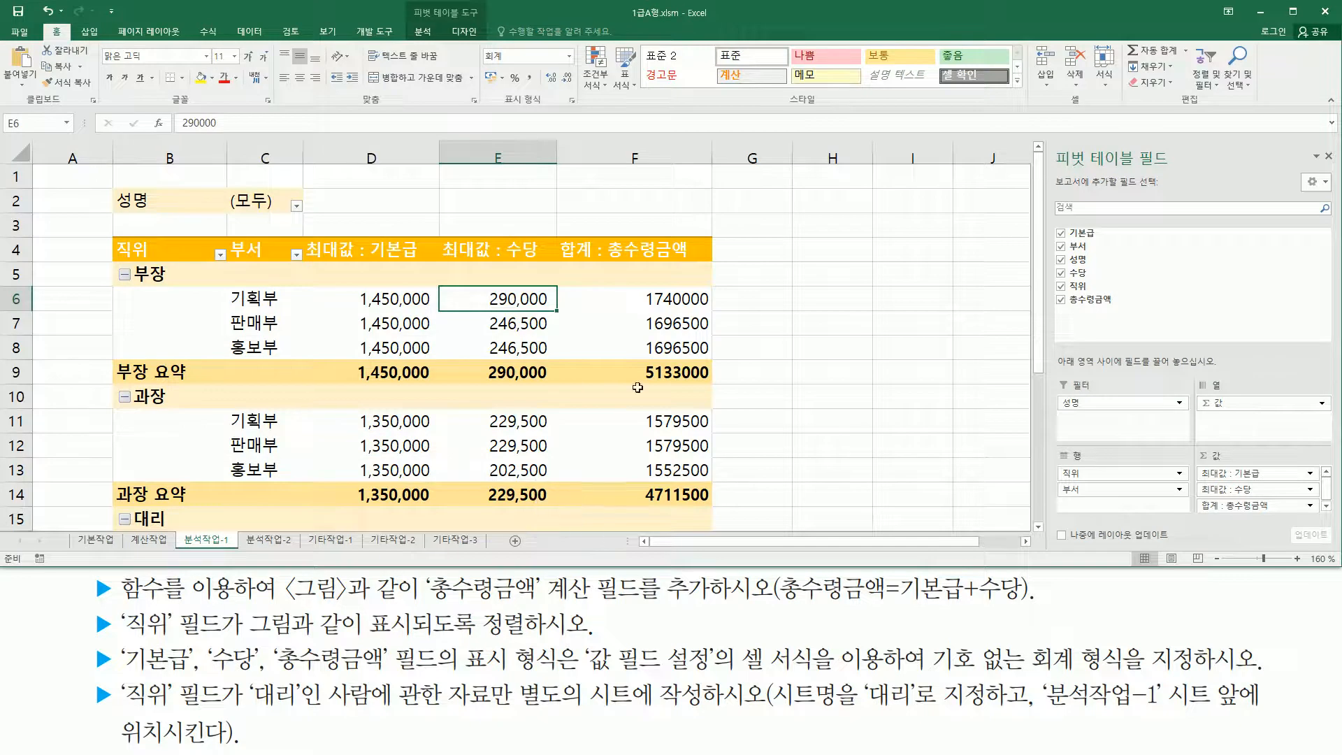
Set the 총수령금액 value field's number format to 회계 with the symbol 없음 and apply the field settings.
left_click(675, 305)
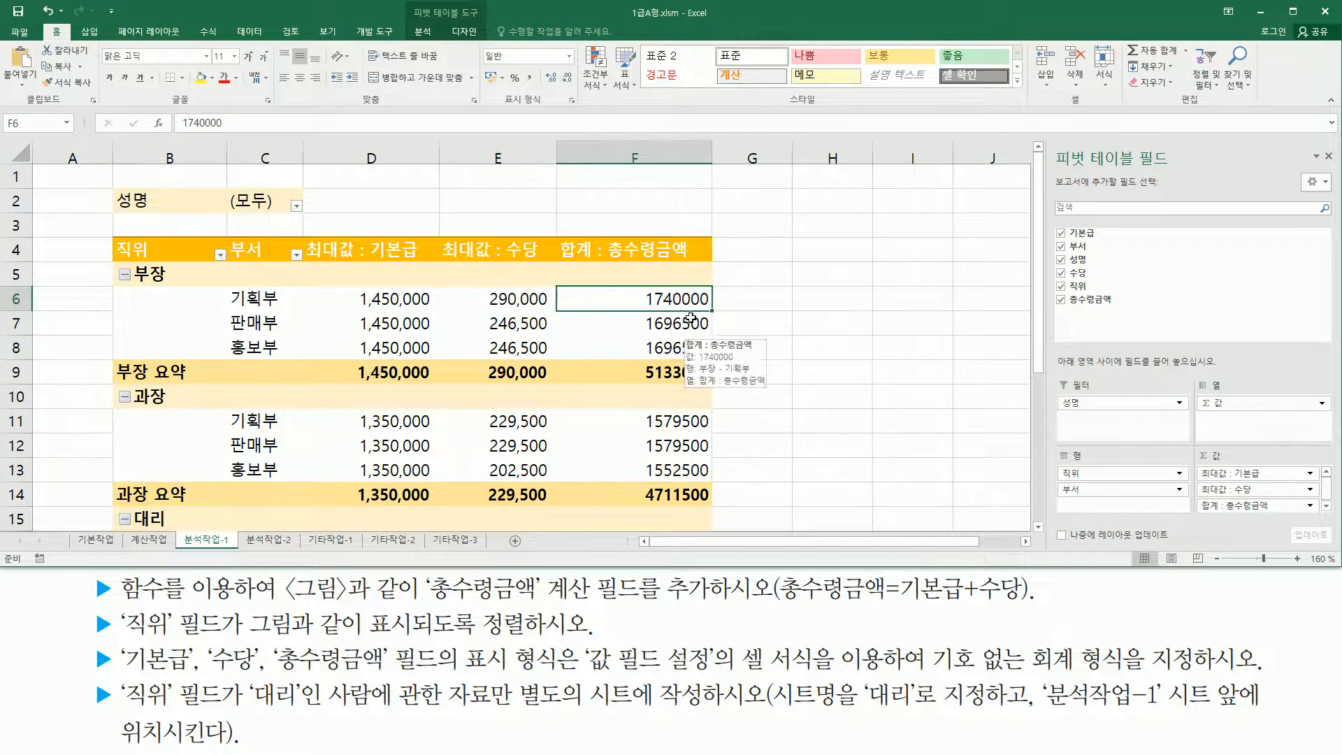
left_click(665, 325)
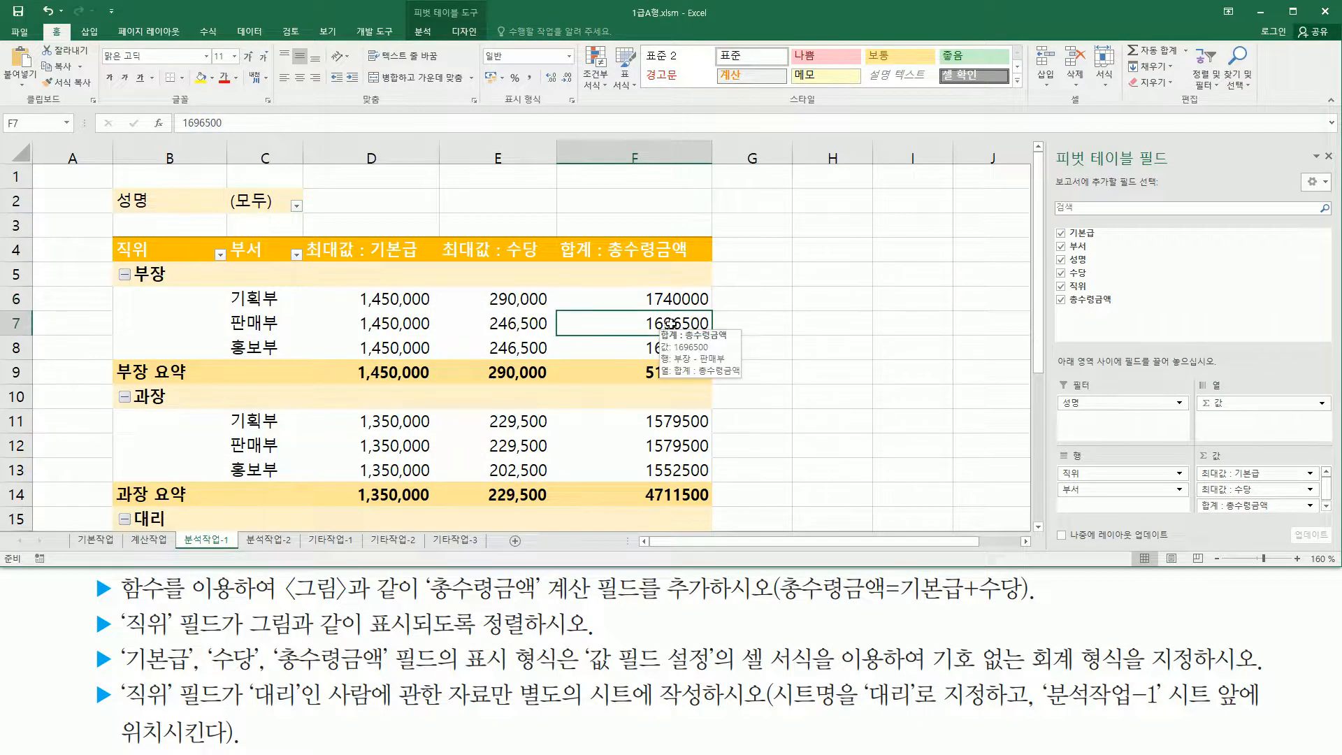
right_click(674, 326)
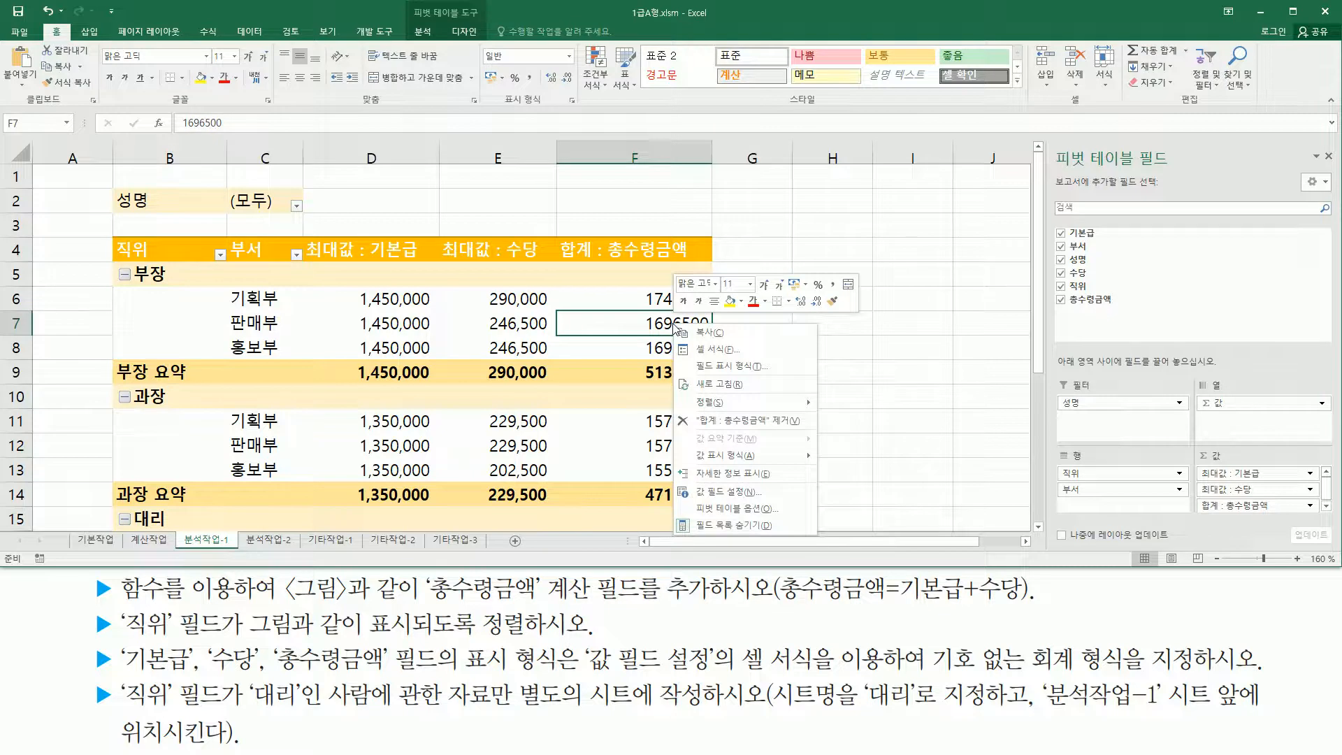
left_click(715, 493)
left_click_drag(685, 378, 397, 241)
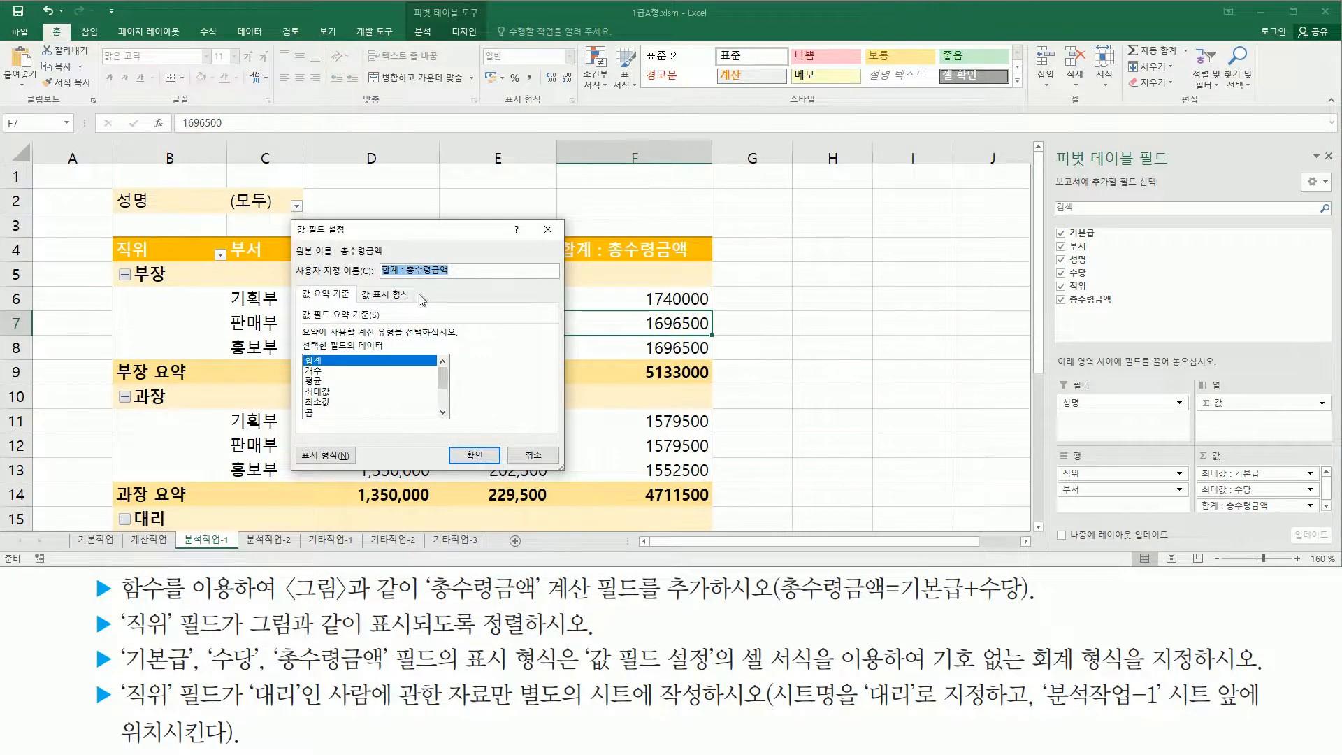
left_click(323, 455)
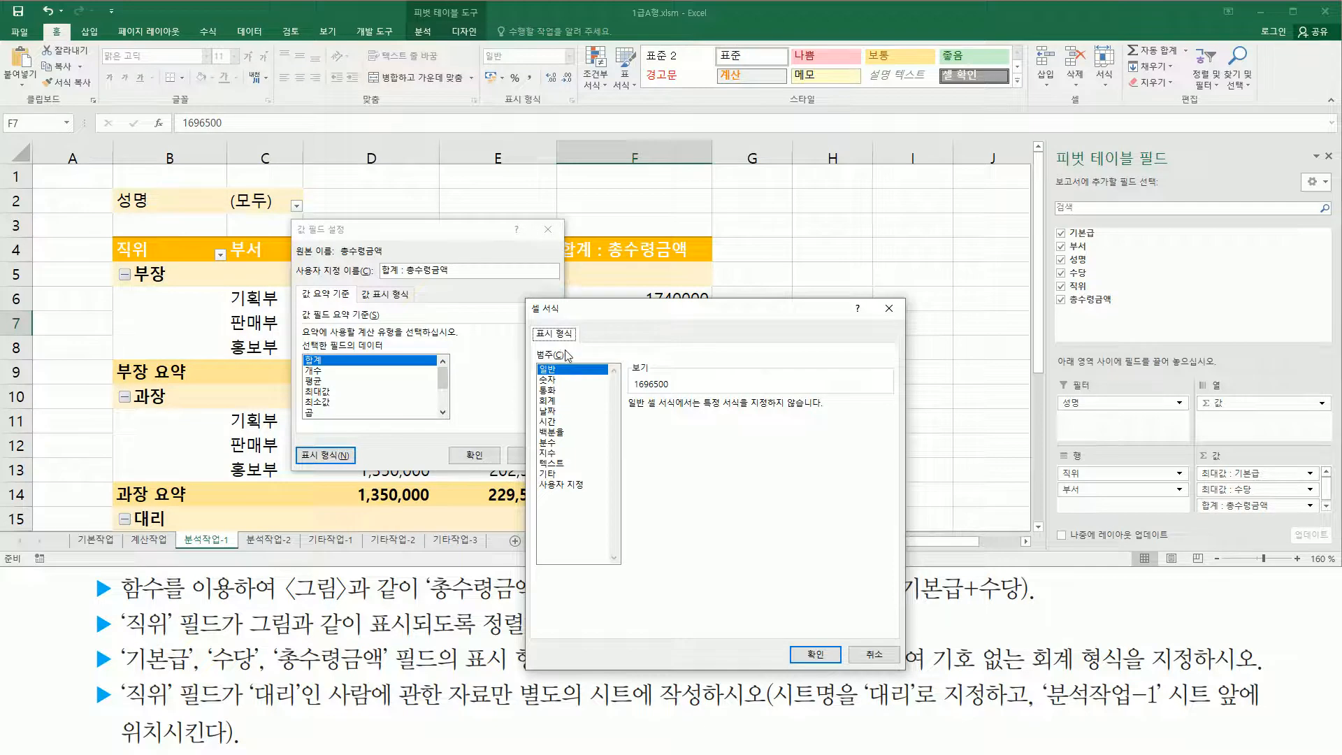
left_click(561, 401)
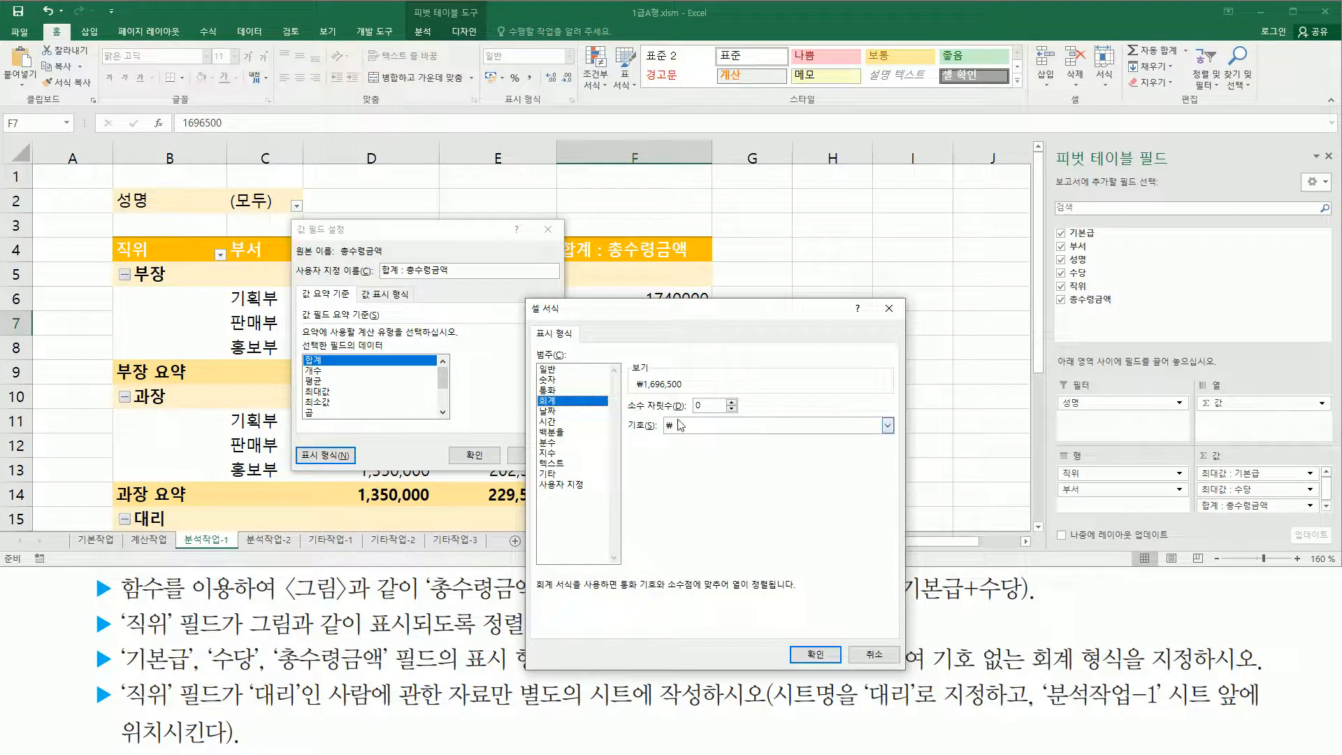
left_click(681, 431)
left_click(678, 439)
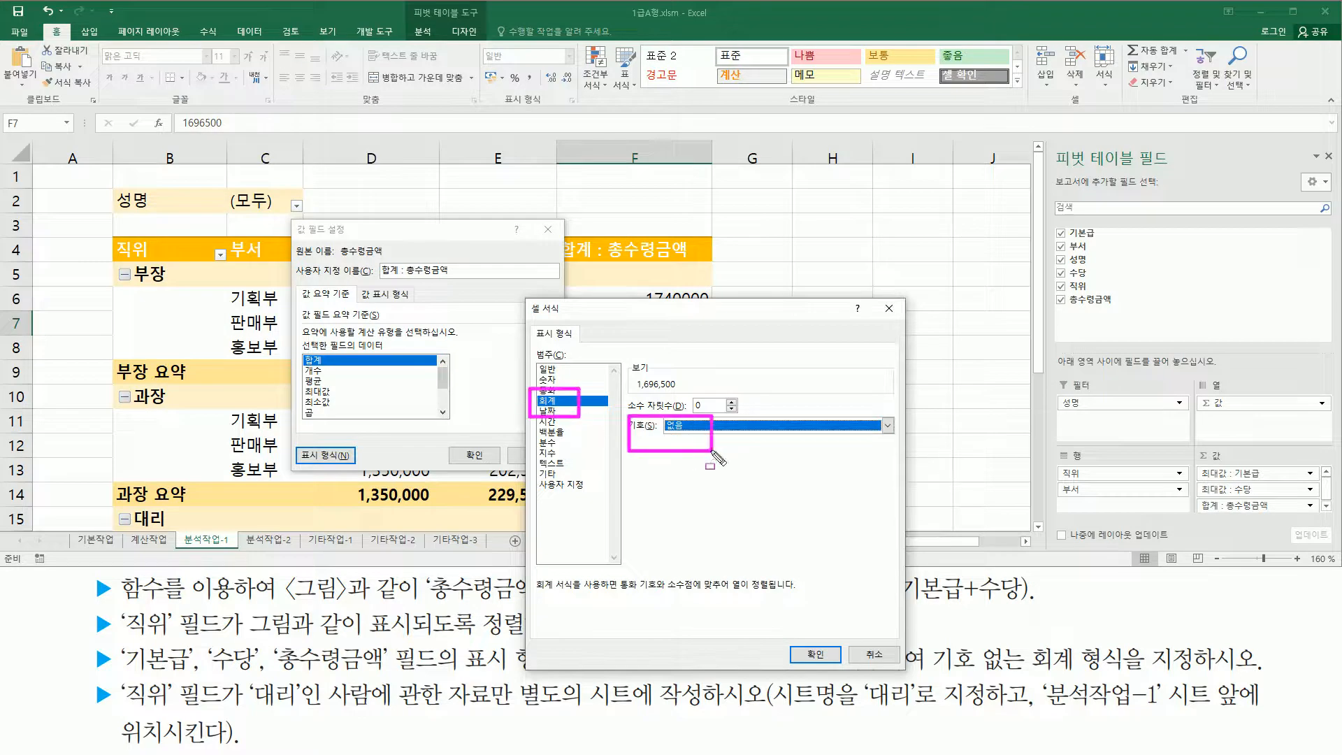
left_click(815, 655)
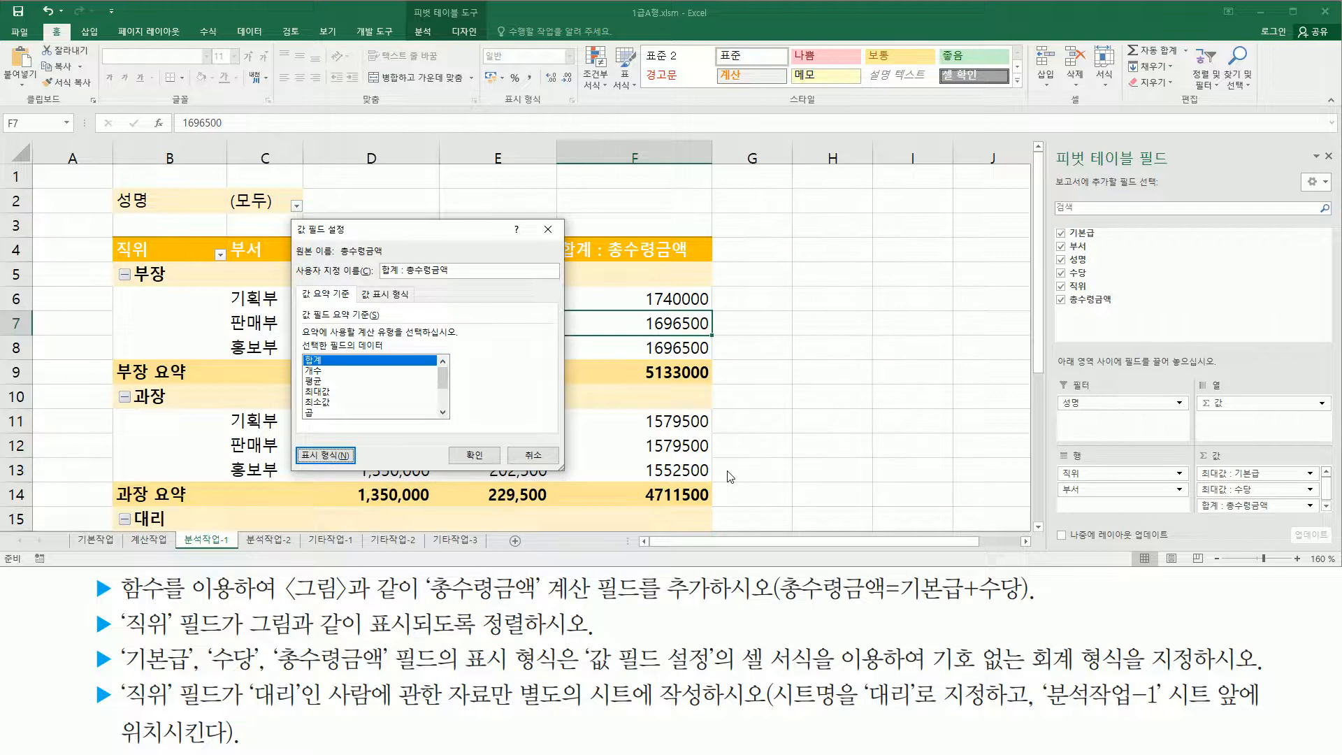
left_click(475, 455)
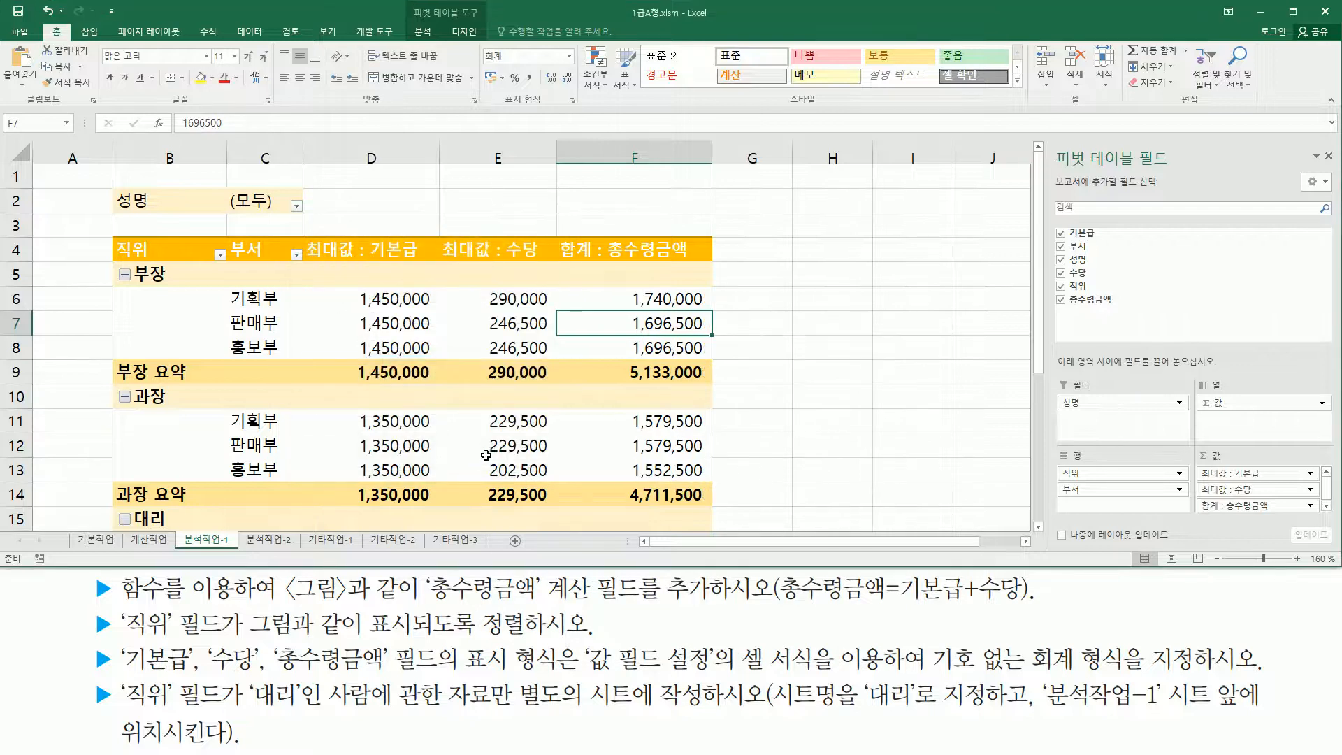
mouse_move(308, 227)
left_mouse_down()
mouse_move(509, 389)
mouse_move(706, 455)
mouse_move(718, 522)
left_mouse_up()
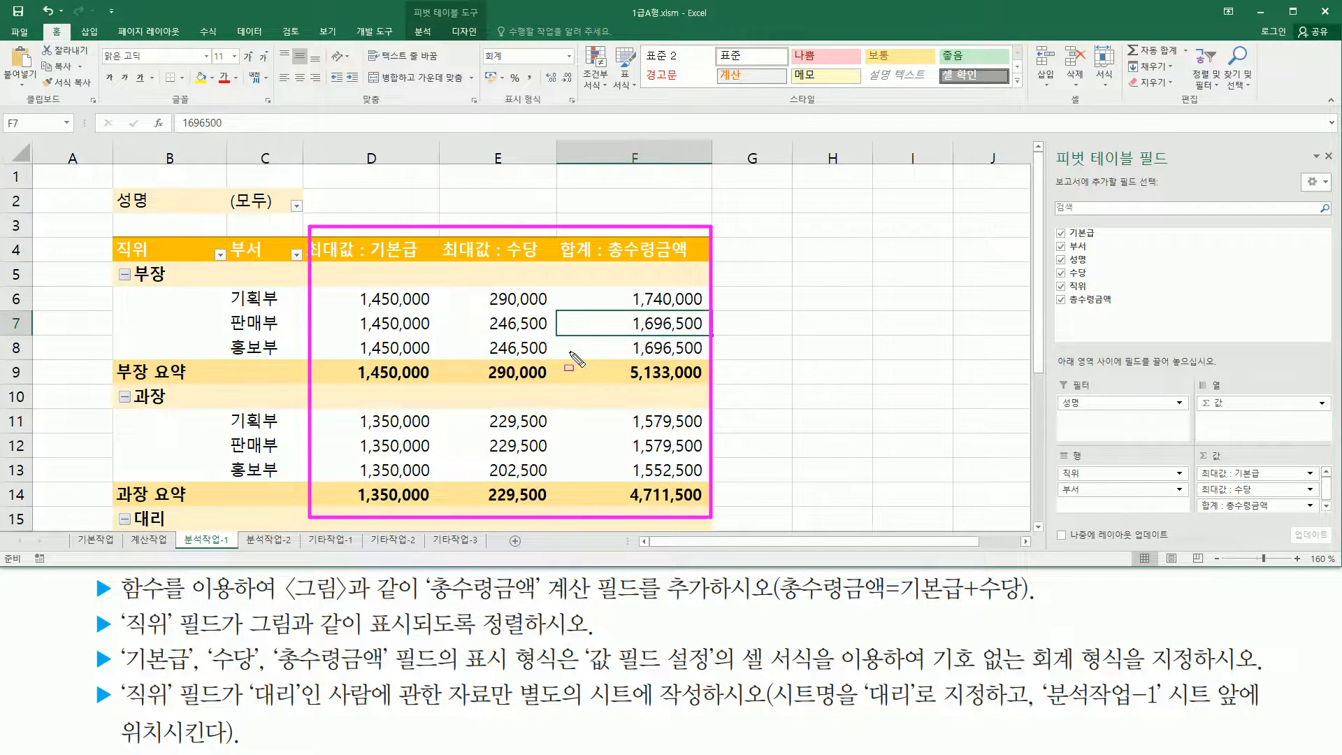
key("Escape")
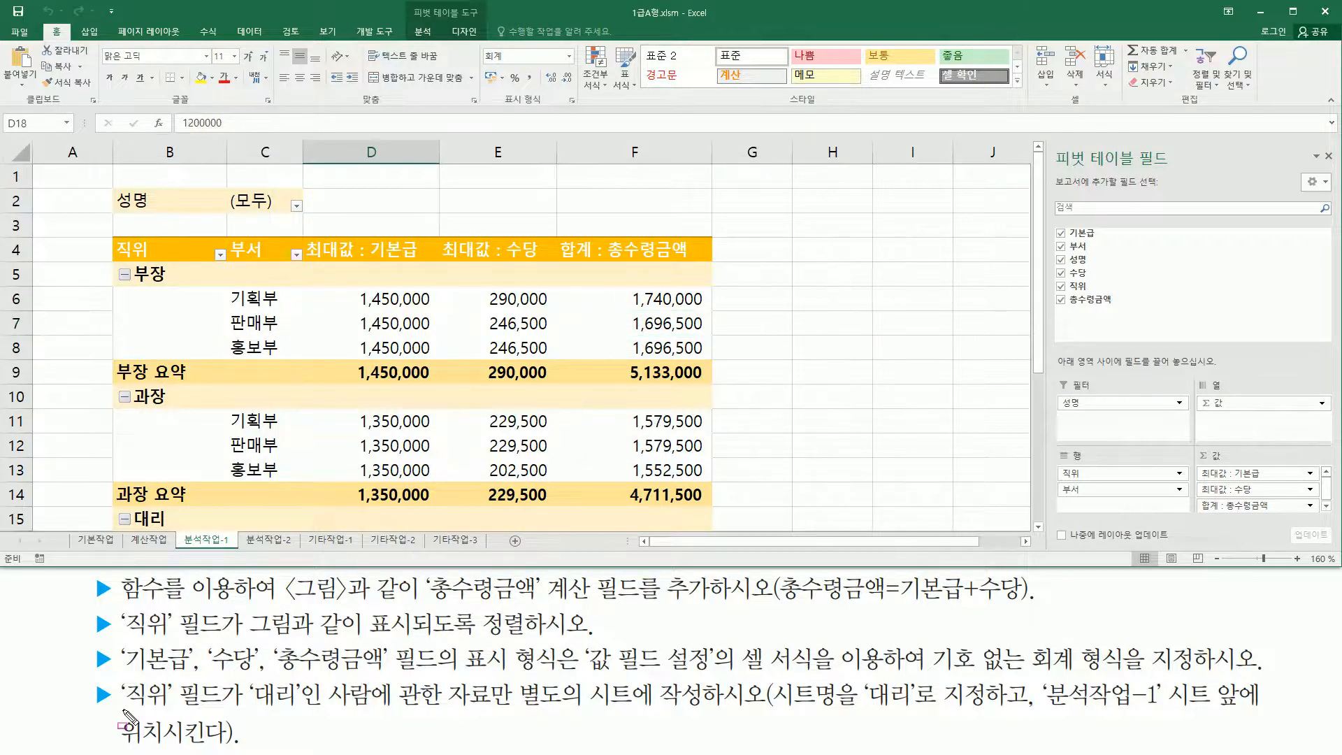
left_click_drag(122, 710, 692, 712)
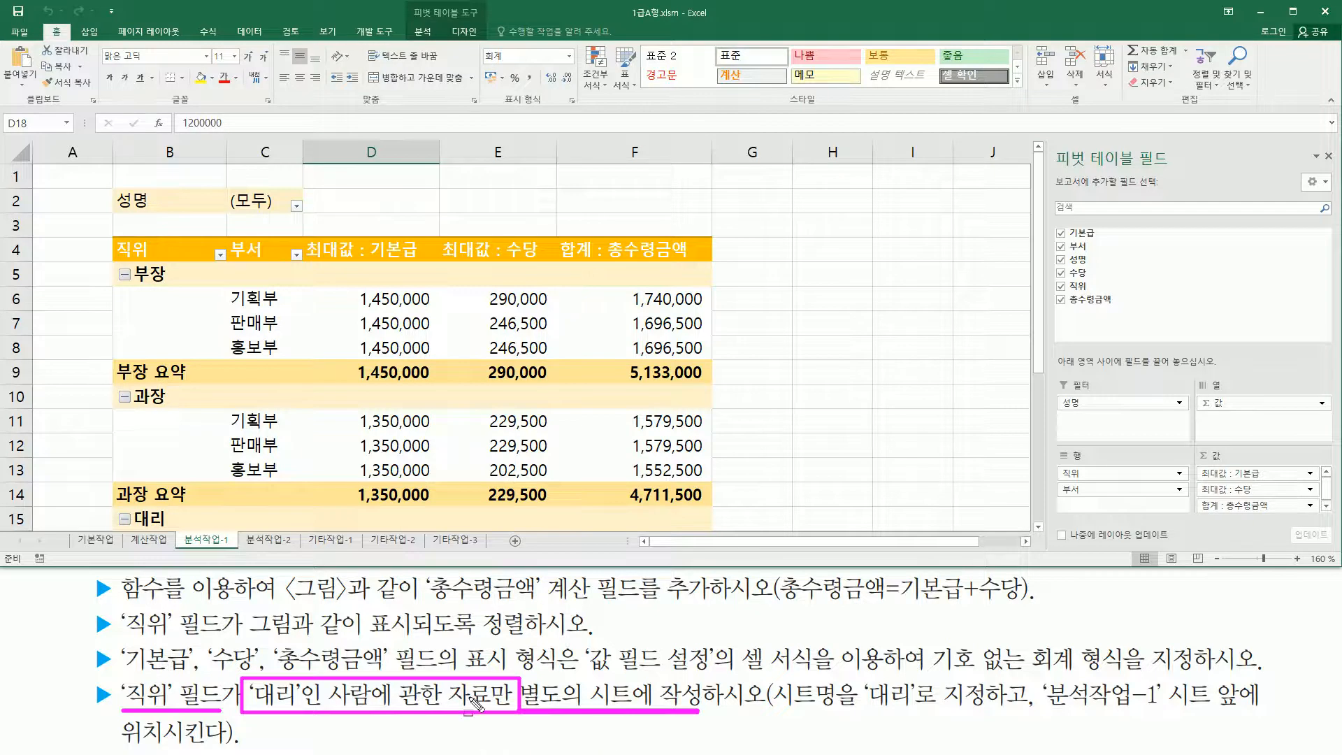
key("Escape")
Examine the 대리 group's department rows and 대리 요약 row in the pivot table.
left_click(278, 434)
scroll(209, 333, "down", 3)
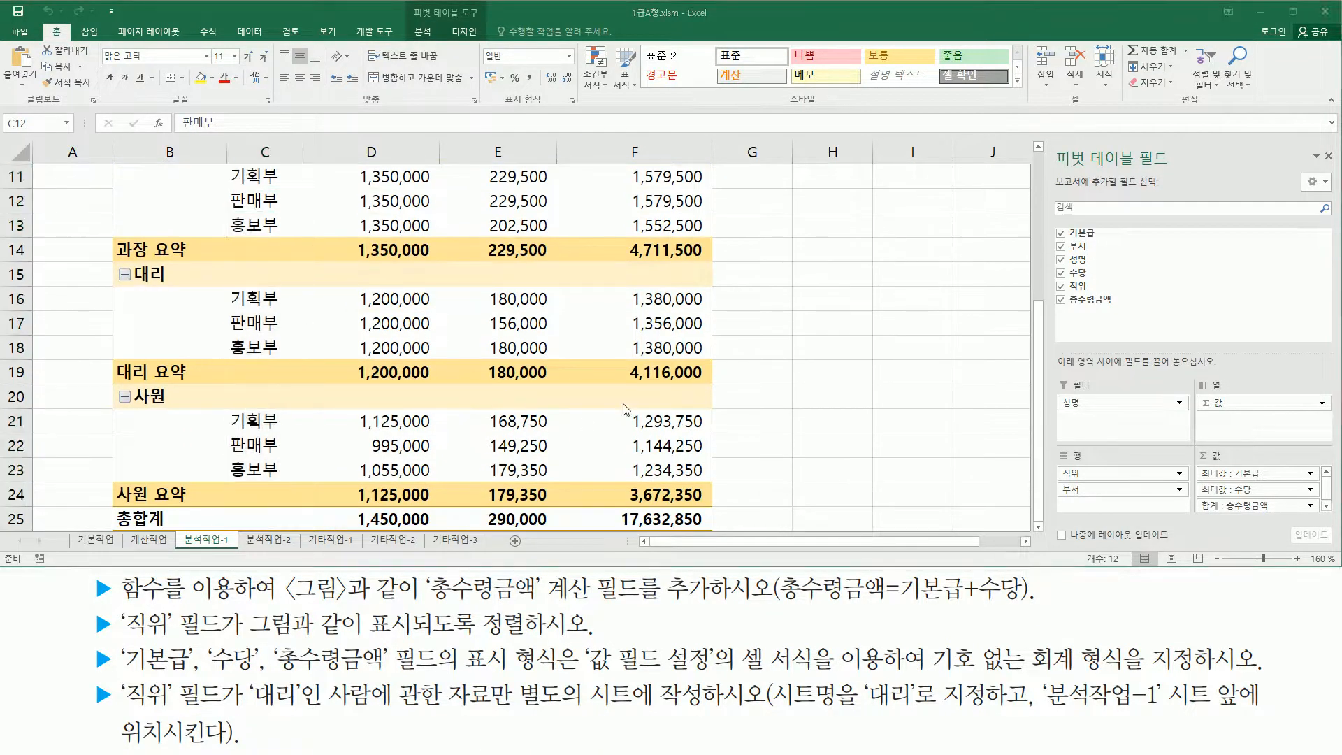
left_click(383, 450)
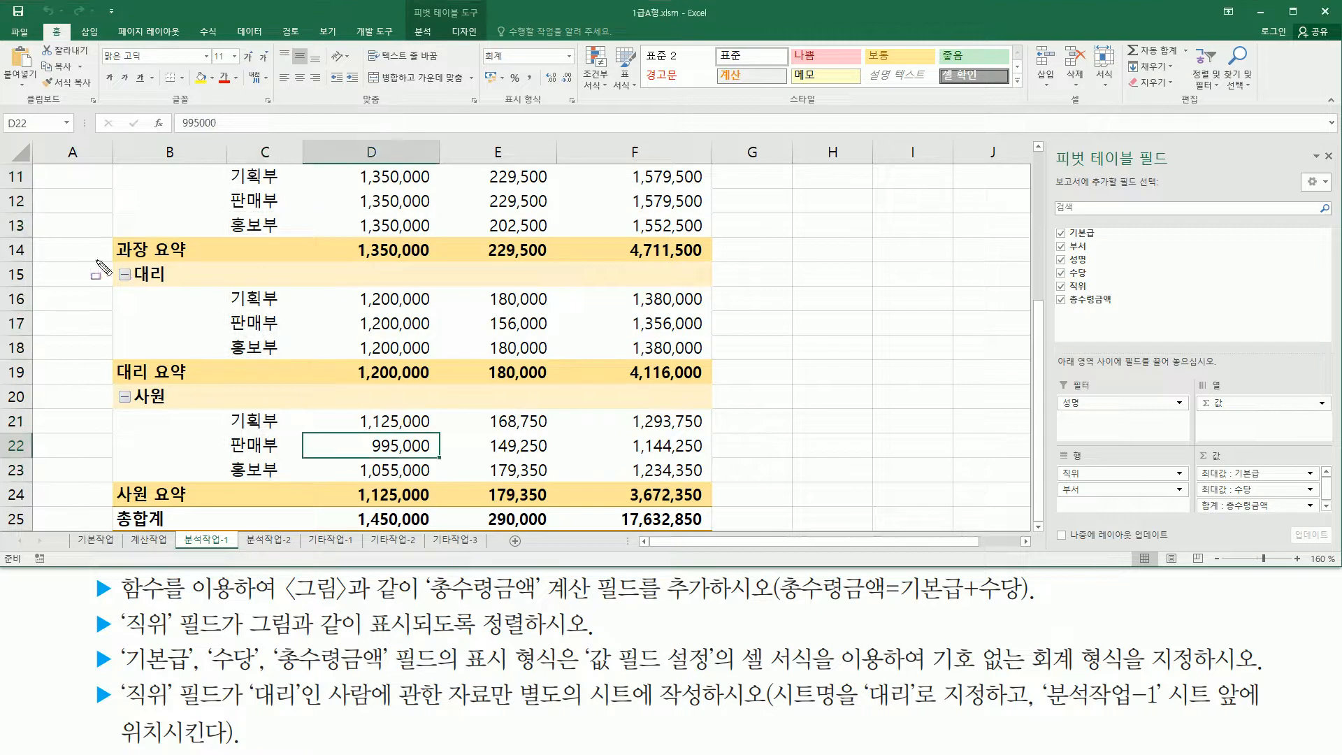
mouse_move(116, 262)
left_mouse_down()
mouse_move(130, 300)
mouse_move(718, 363)
left_mouse_up()
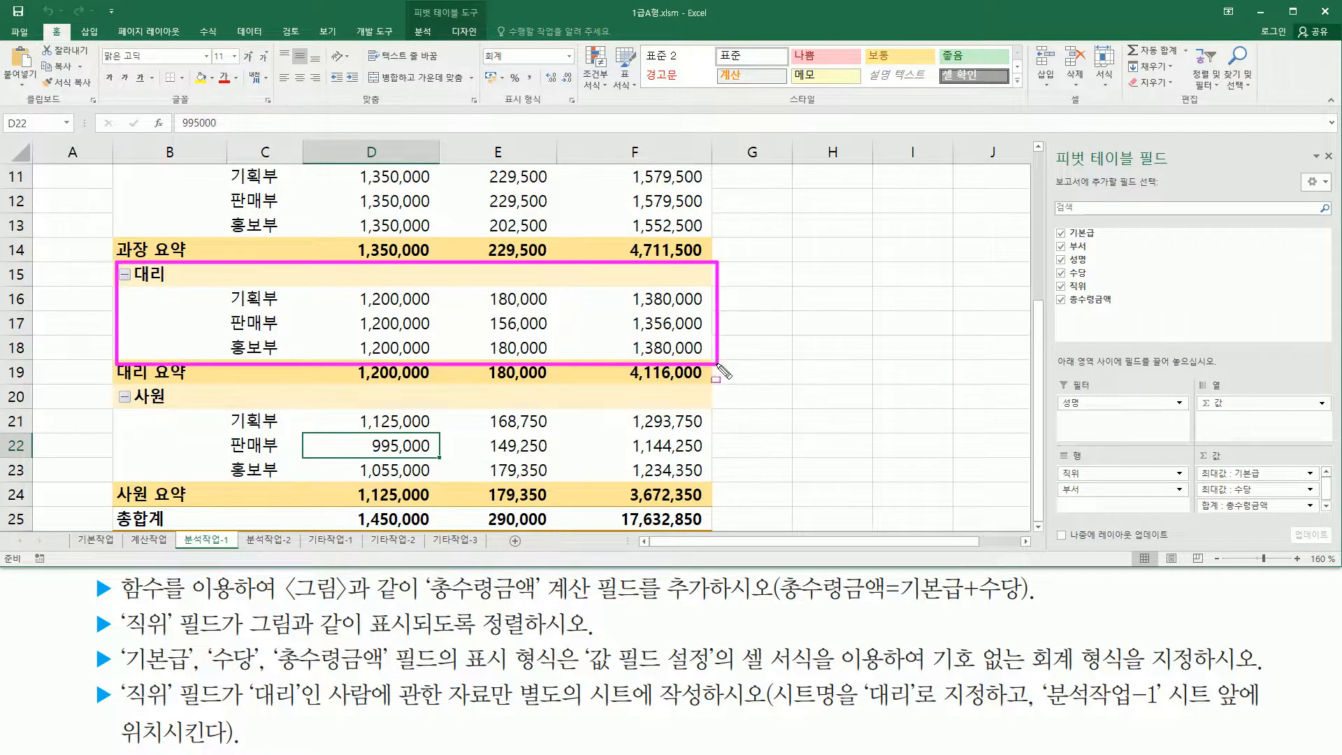
left_click_drag(244, 329, 706, 363)
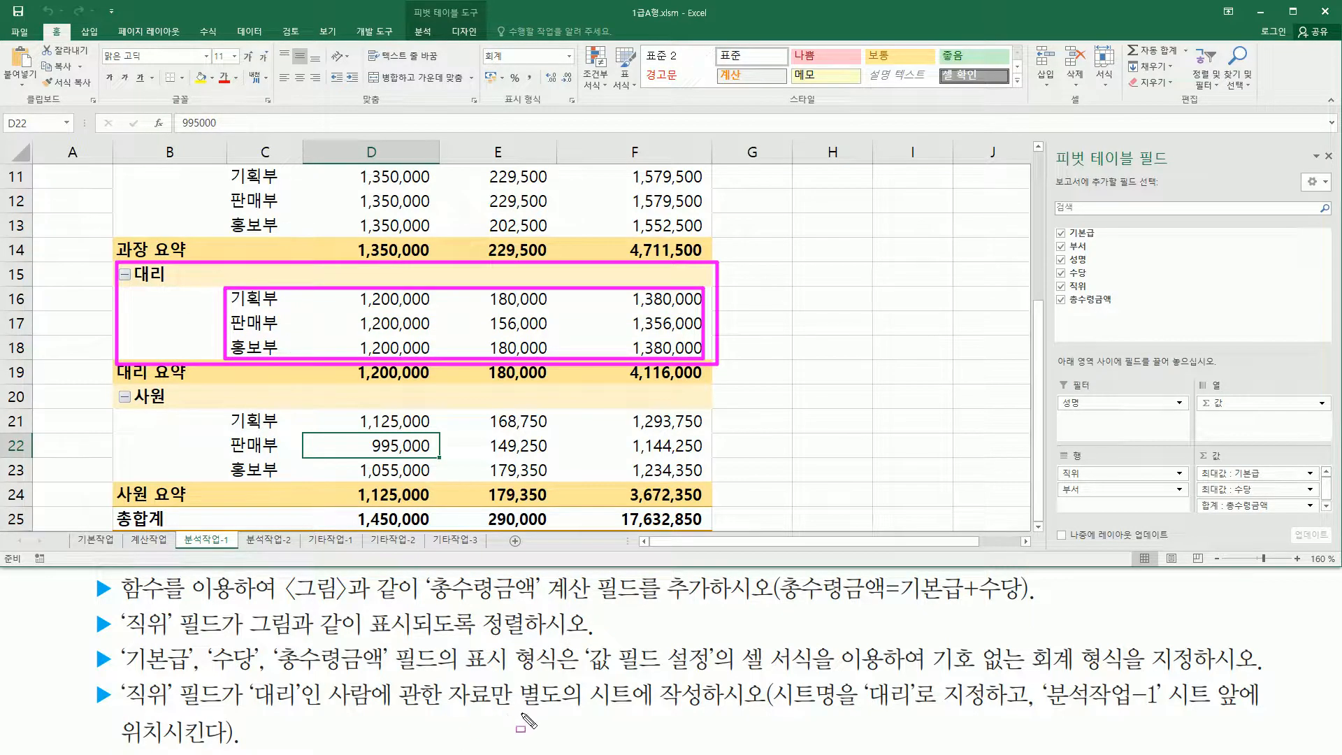
left_click_drag(443, 715, 710, 714)
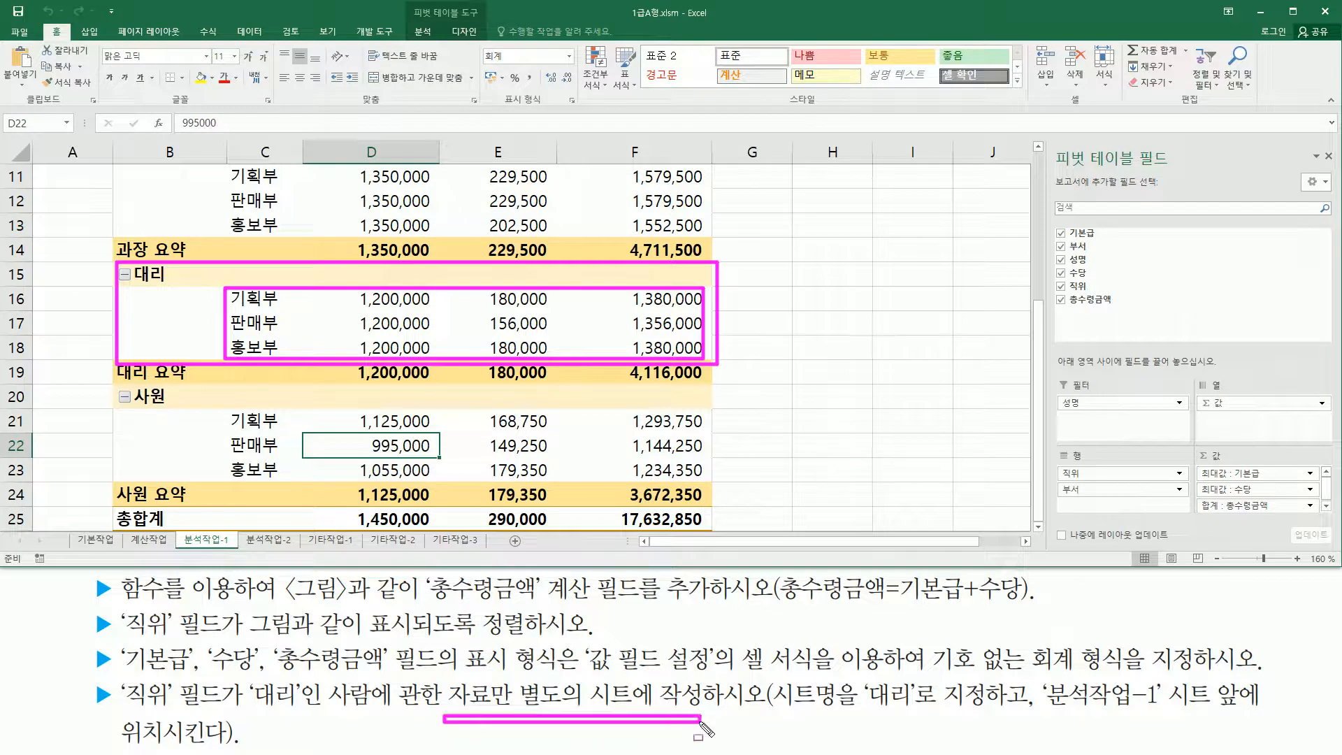
key("Escape")
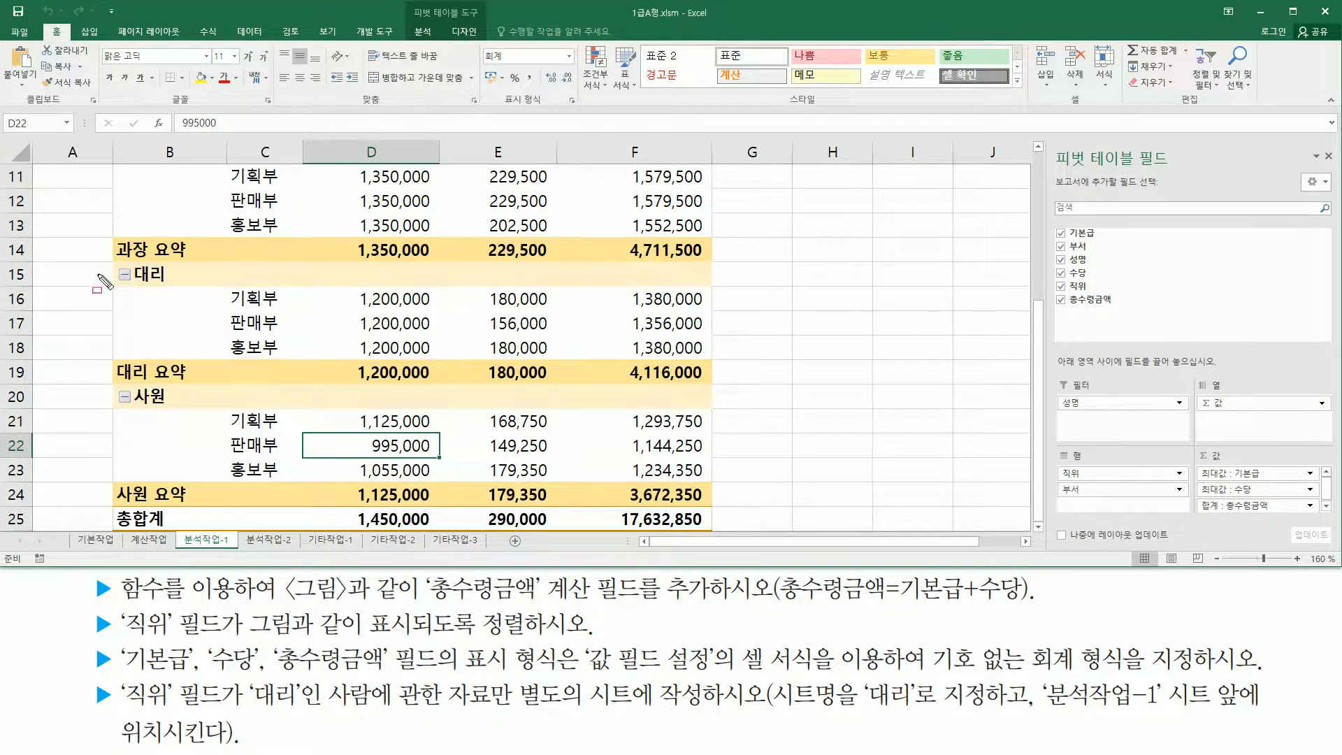
left_click_drag(111, 263, 718, 388)
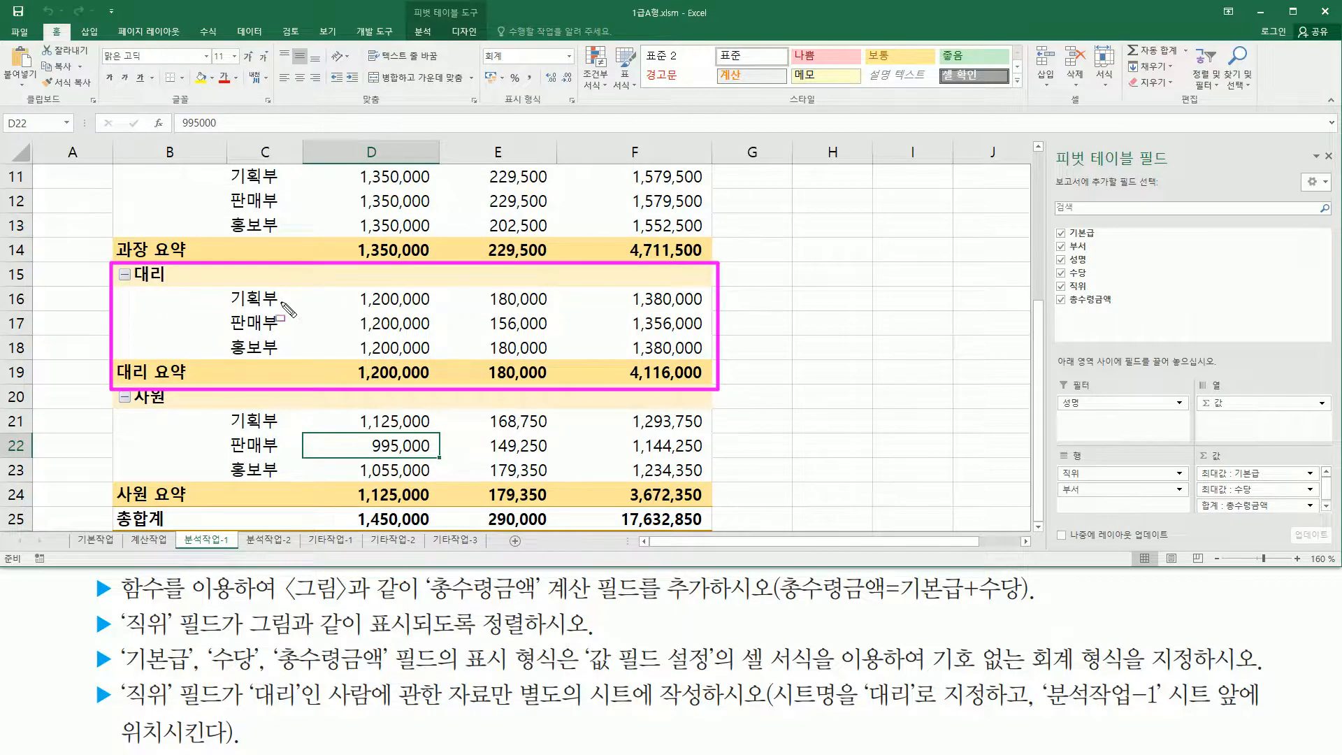
mouse_move(231, 287)
left_mouse_down()
mouse_move(301, 307)
mouse_move(711, 308)
left_mouse_up()
key("Escape")
Extract the source records behind the 대리 group's 기획부 기본급 value in D16 to a new sheet and review them.
left_click(396, 301)
left_click(503, 303)
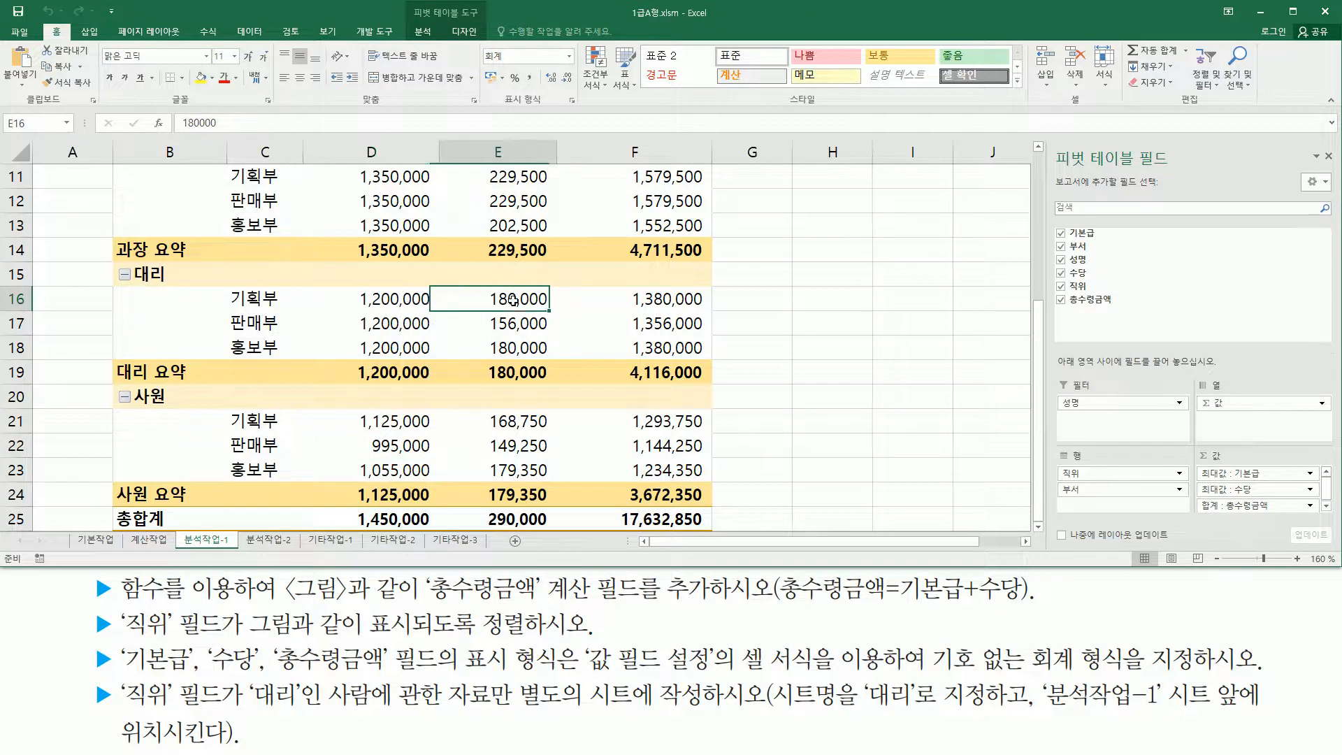
left_click(675, 297)
left_click(512, 300)
left_click(618, 294)
left_click(511, 298)
left_click(403, 302)
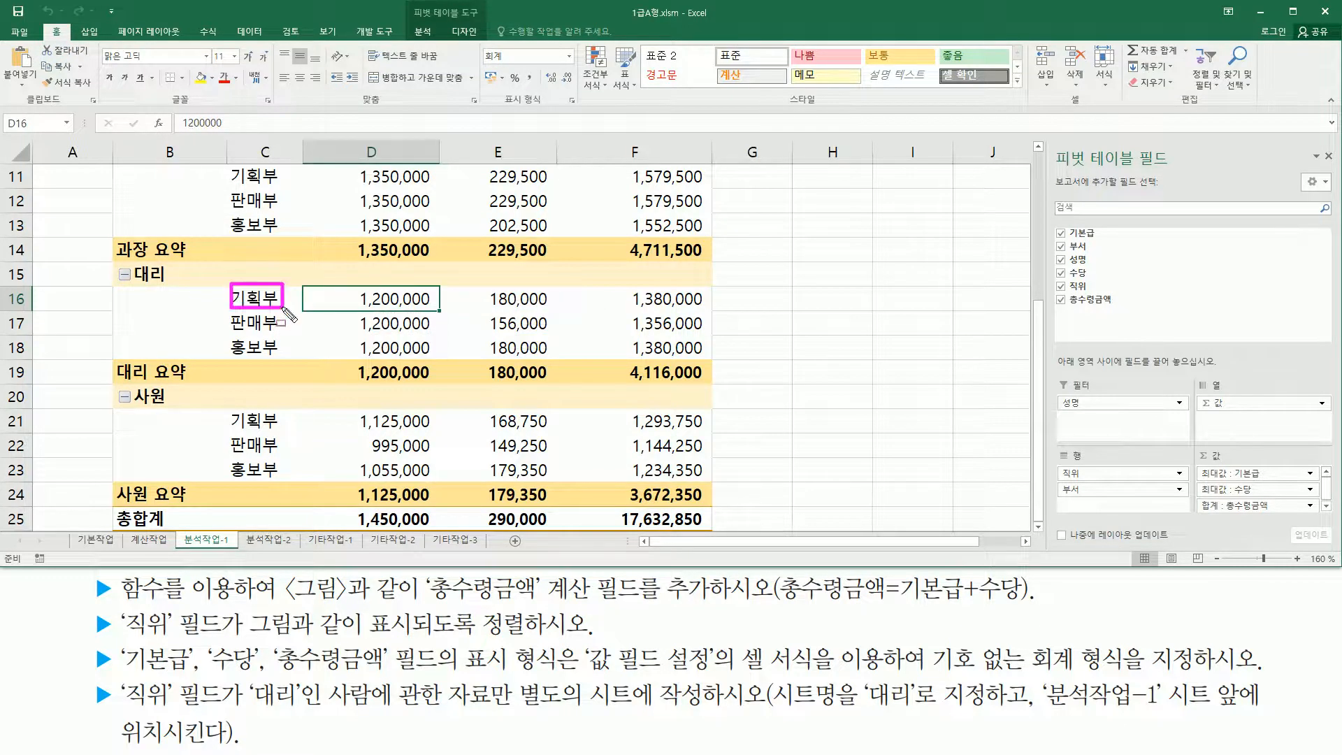
double_click(364, 299)
scroll(154, 273, "up", 5)
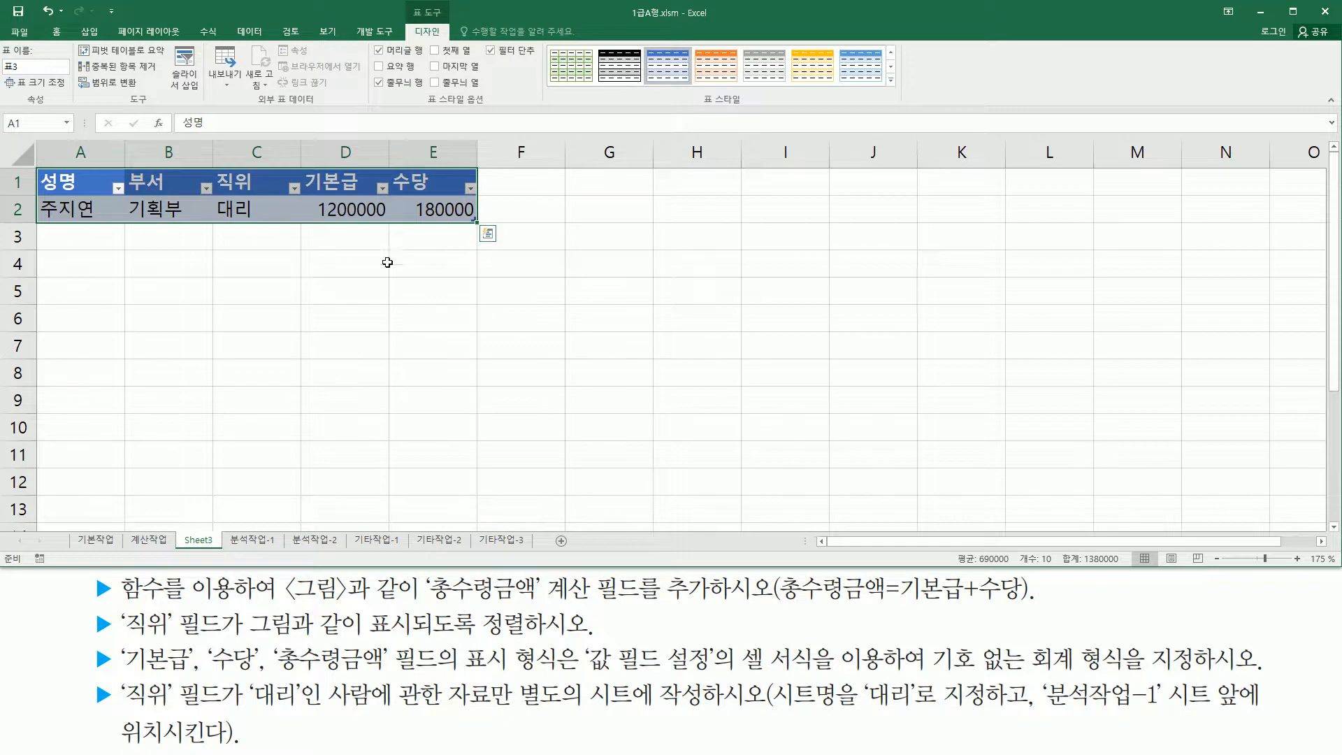
mouse_move(215, 190)
left_mouse_down()
mouse_move(226, 222)
mouse_move(259, 226)
left_mouse_up()
left_click_drag(125, 193, 191, 221)
left_click_drag(276, 219, 488, 219)
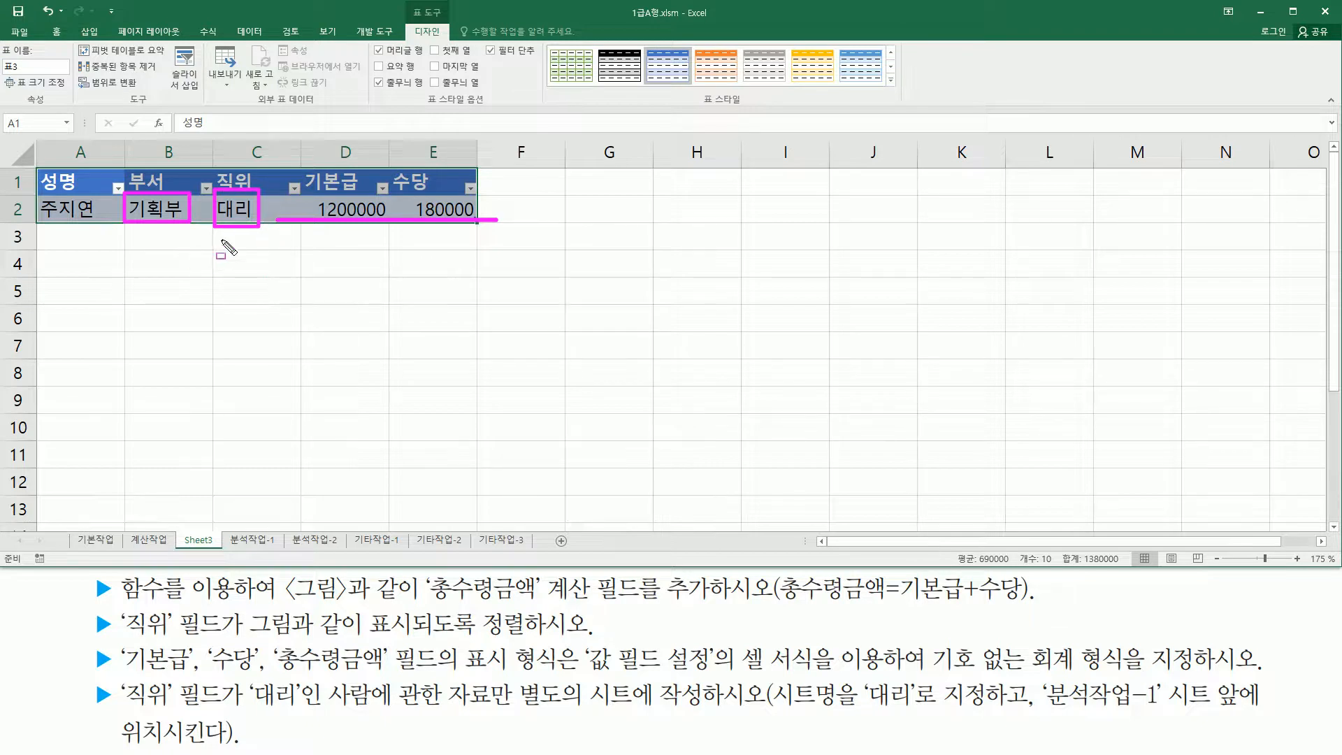
key("Escape")
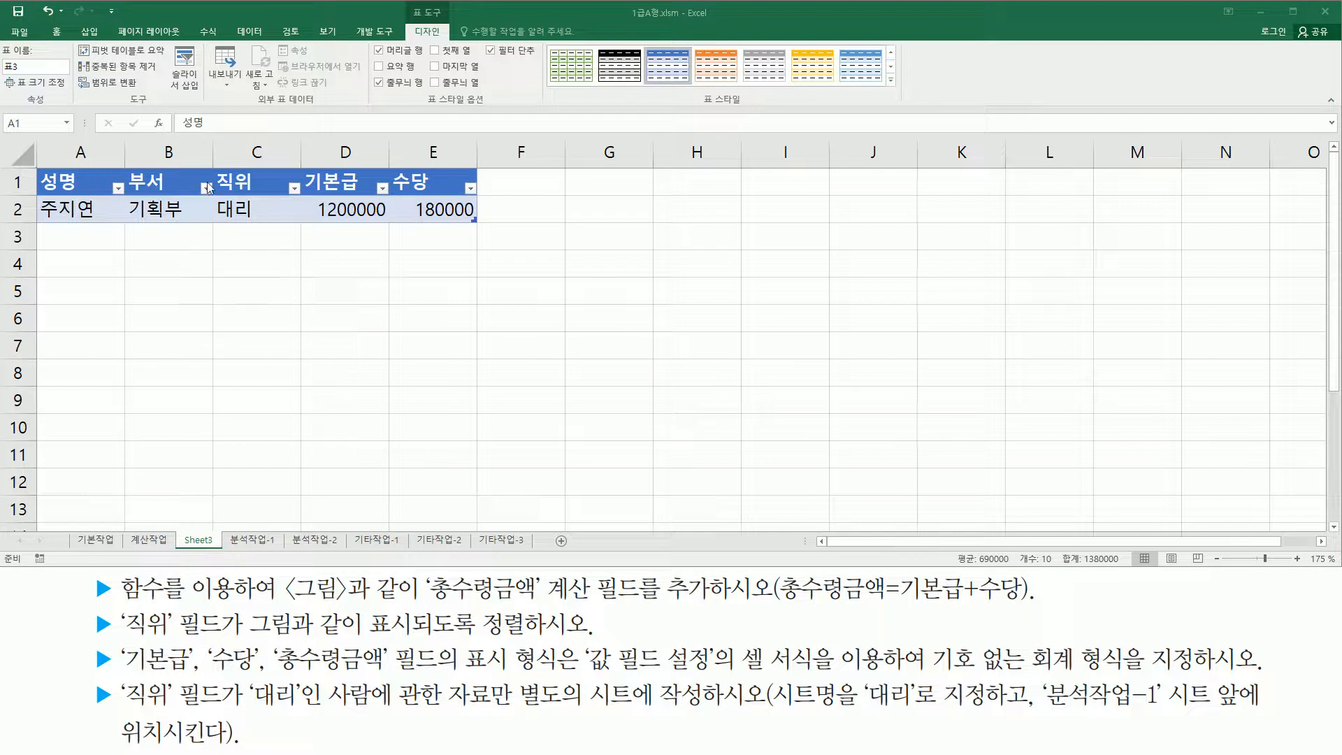
left_click_drag(176, 533, 204, 545)
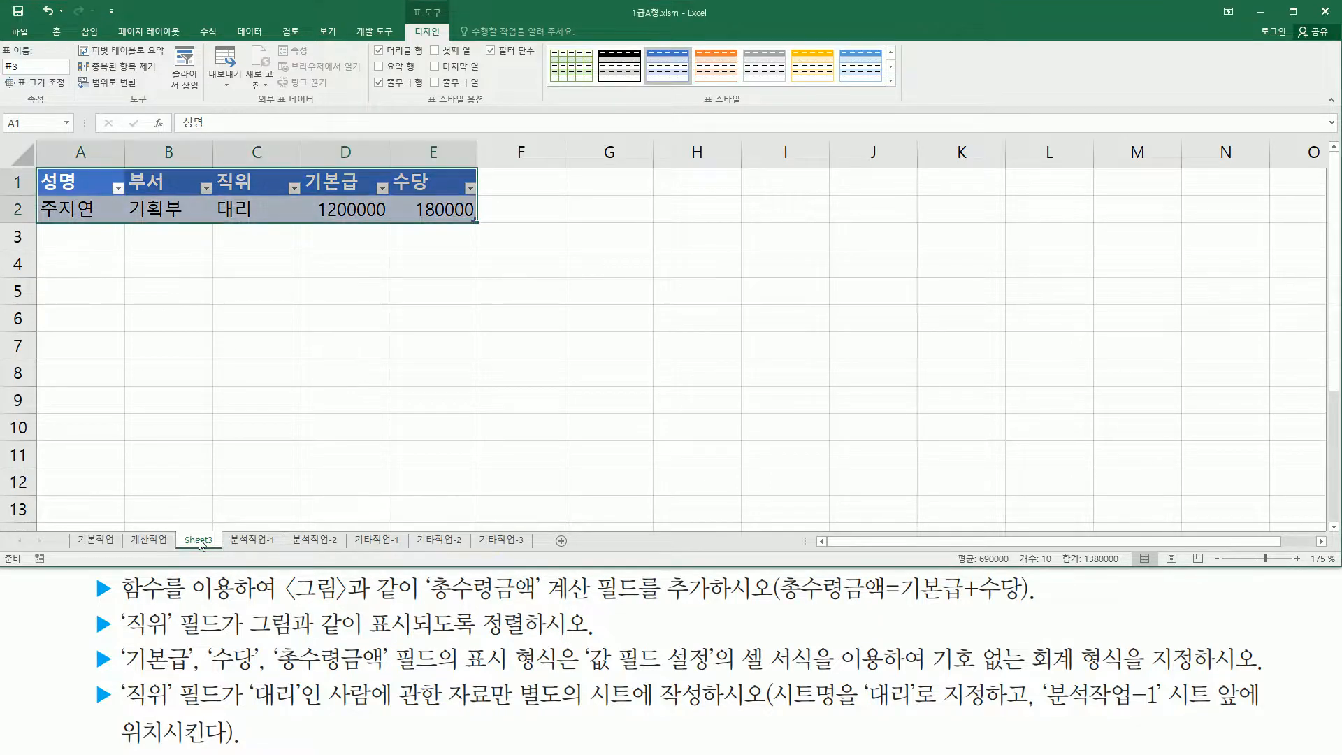
Delete the extracted detail sheet Sheet3.
right_click(201, 545)
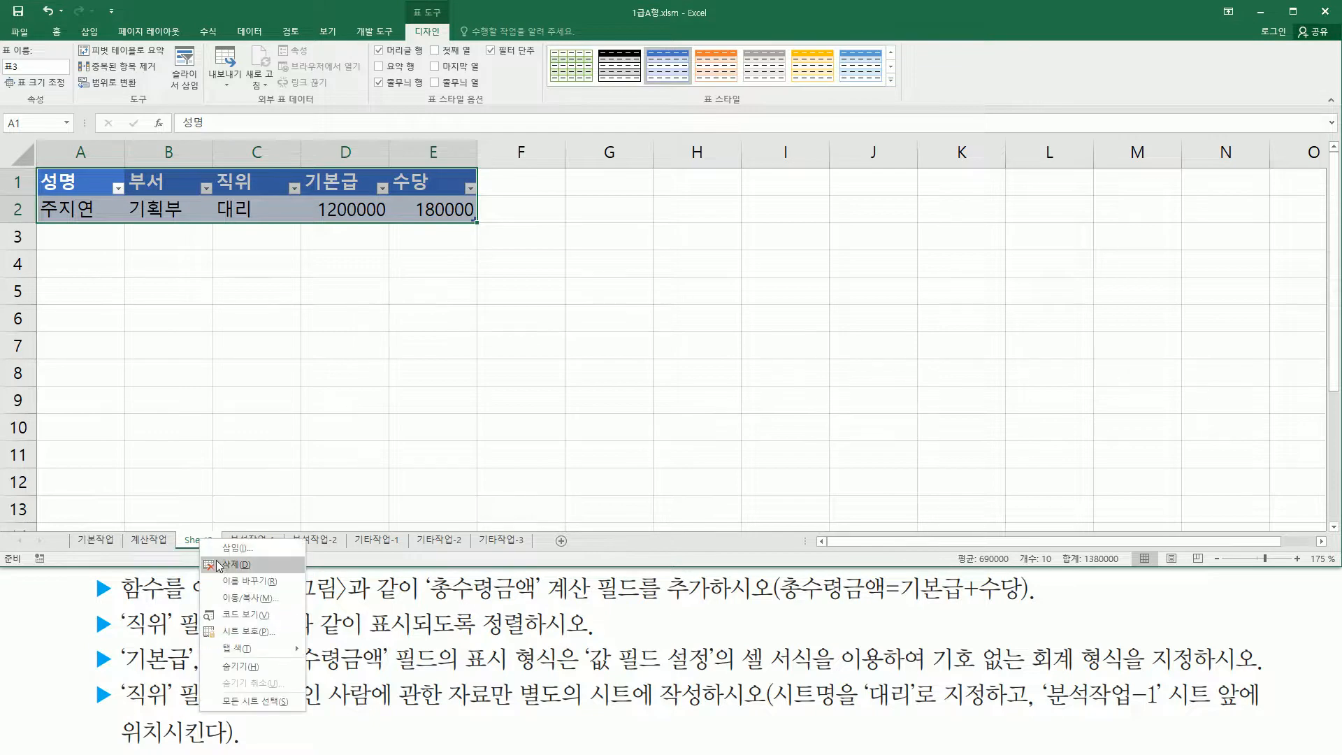
left_click(221, 565)
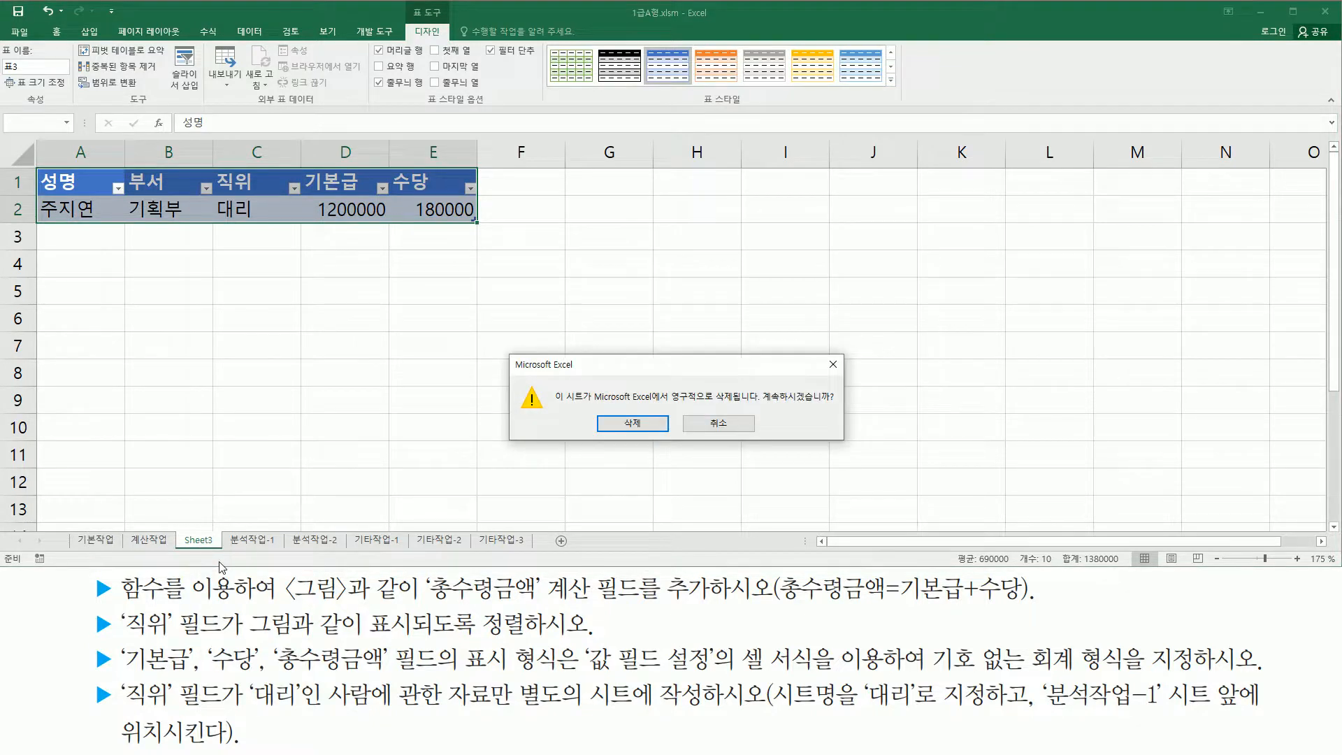
left_click_drag(673, 405, 844, 406)
left_click_drag(610, 411, 664, 439)
key("Escape")
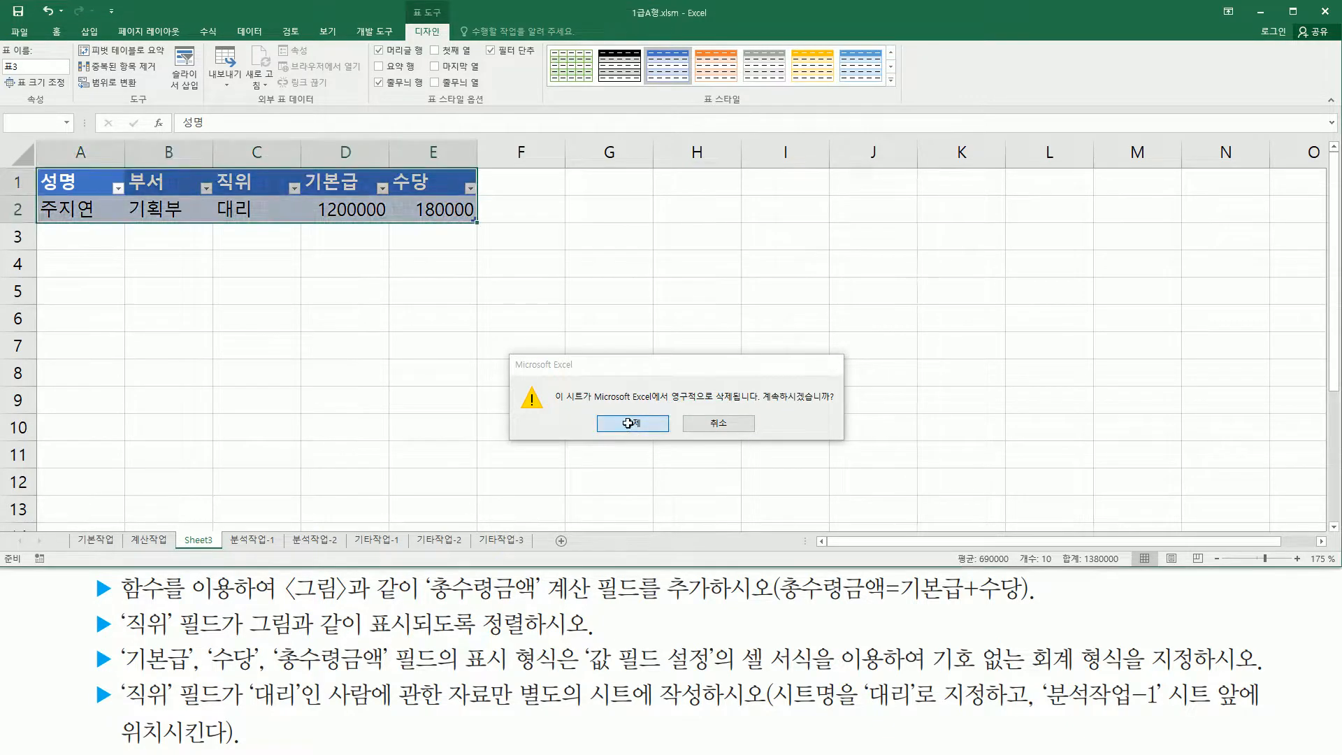
left_click(631, 425)
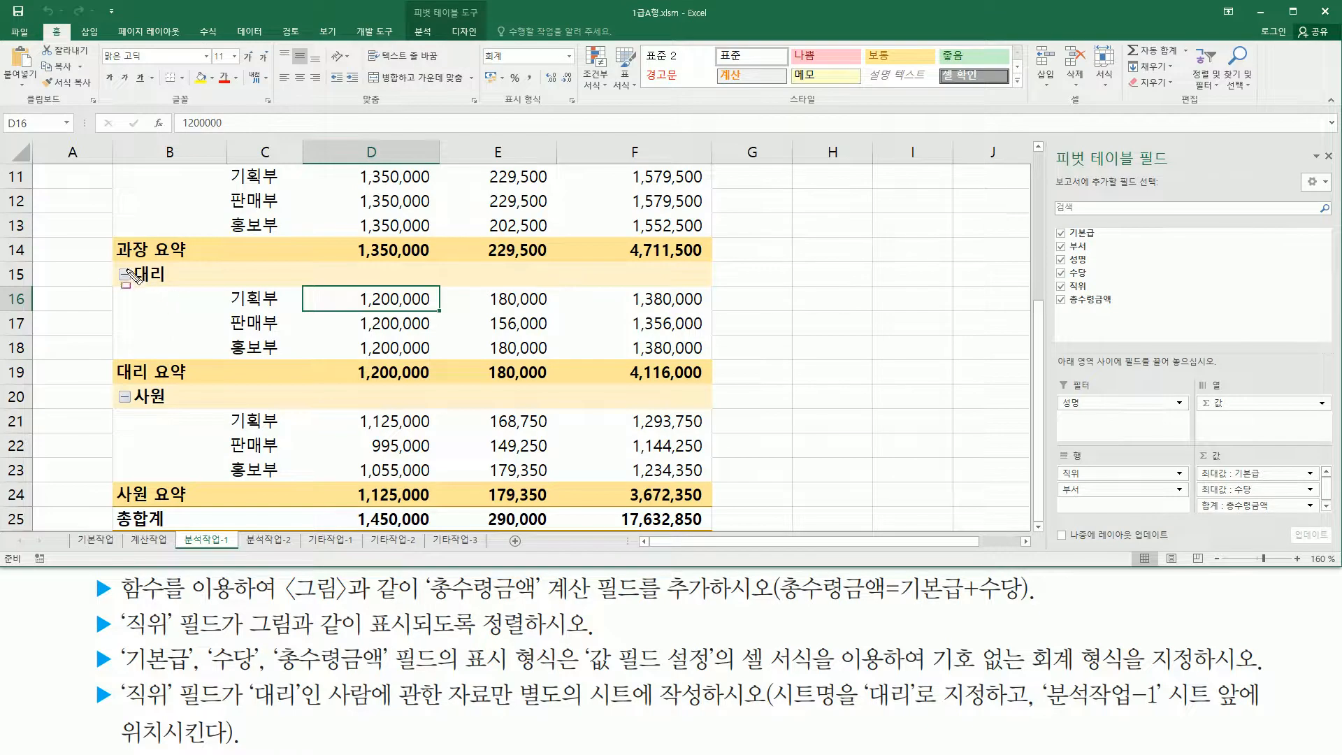
mouse_move(106, 262)
left_mouse_down()
mouse_move(125, 297)
mouse_move(520, 322)
mouse_move(695, 364)
mouse_move(714, 385)
left_mouse_up()
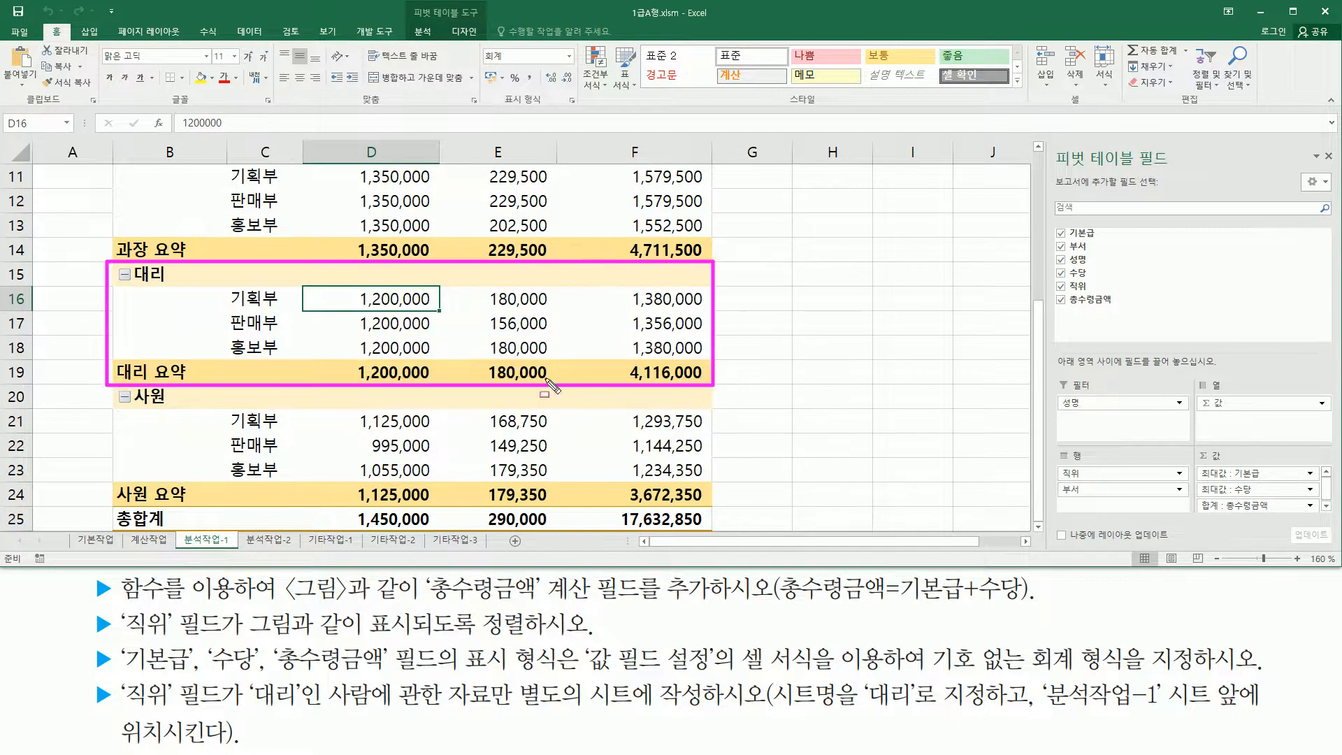
left_click_drag(317, 292, 430, 313)
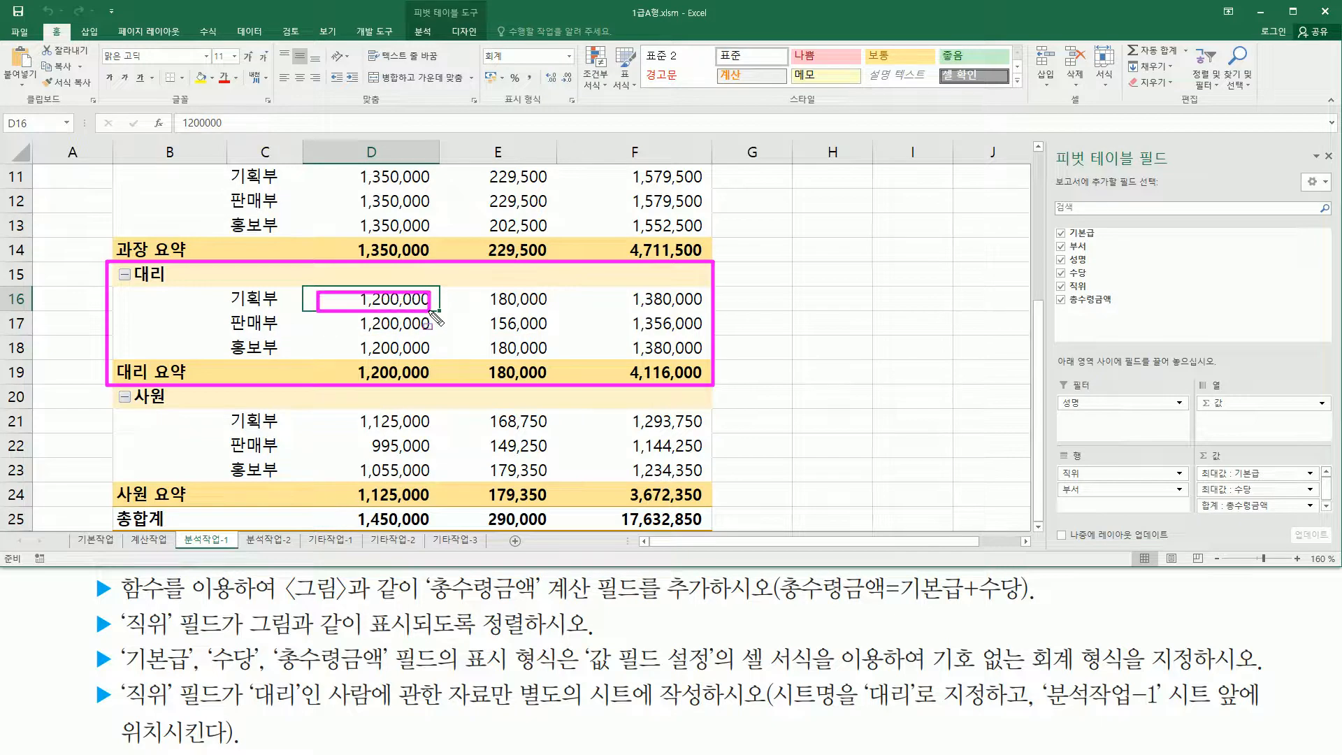
mouse_move(340, 319)
left_mouse_down()
mouse_move(428, 335)
mouse_move(429, 349)
left_mouse_up()
mouse_move(489, 296)
left_mouse_down()
mouse_move(535, 310)
mouse_move(528, 329)
mouse_move(550, 346)
left_mouse_up()
mouse_move(620, 292)
left_mouse_down()
mouse_move(622, 309)
mouse_move(710, 292)
left_mouse_up()
mouse_move(632, 323)
left_mouse_down()
mouse_move(706, 328)
mouse_move(705, 350)
left_mouse_up()
key("Escape")
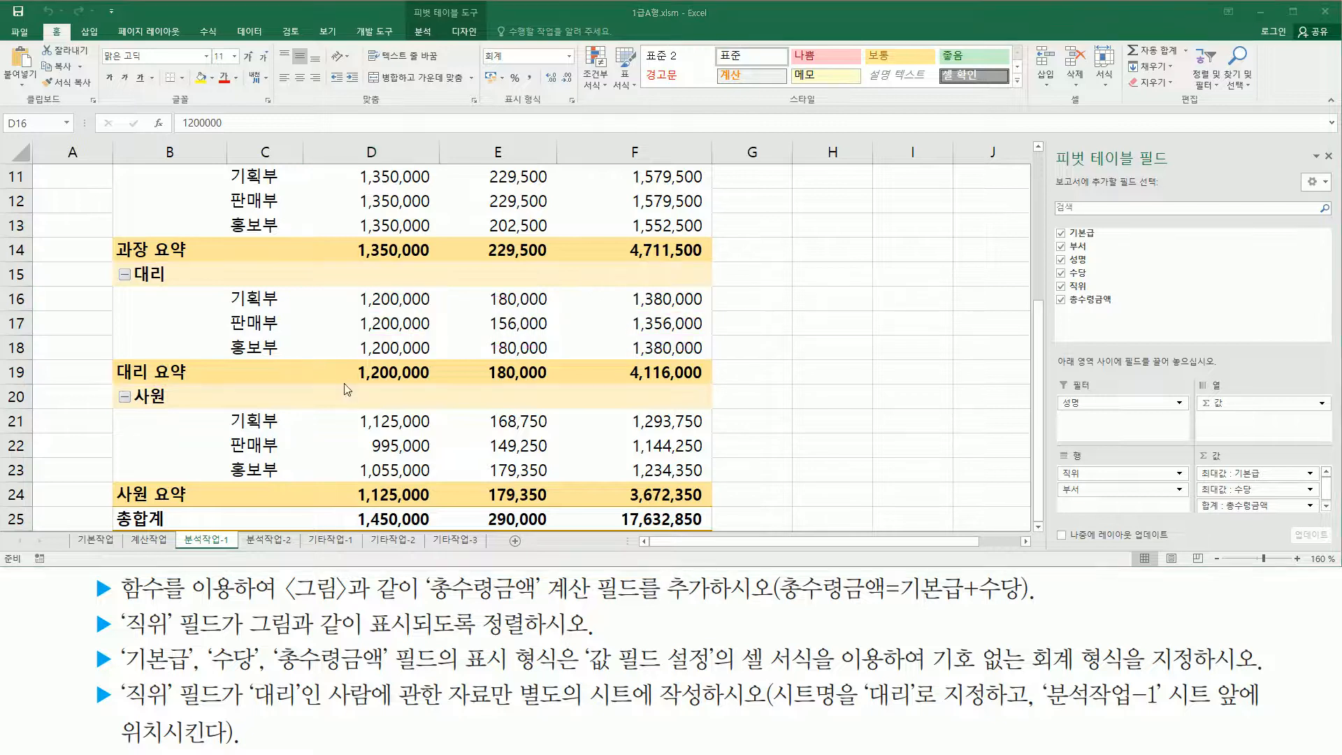
left_click_drag(109, 357, 189, 381)
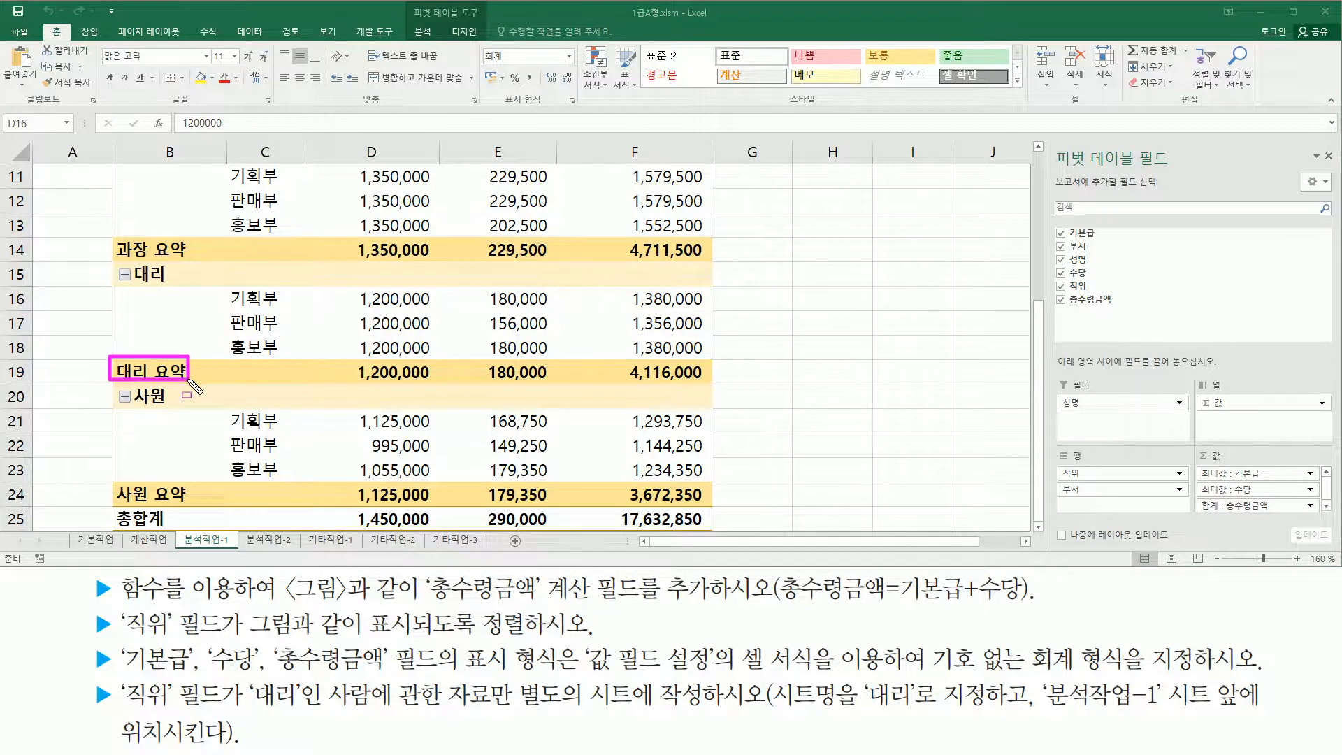
mouse_move(358, 356)
left_mouse_down()
mouse_move(356, 383)
mouse_move(358, 357)
left_mouse_up()
mouse_move(492, 357)
left_mouse_down()
mouse_move(569, 384)
mouse_move(493, 358)
left_mouse_up()
left_click_drag(624, 357, 711, 384)
key("e")
left_click_drag(348, 356, 720, 385)
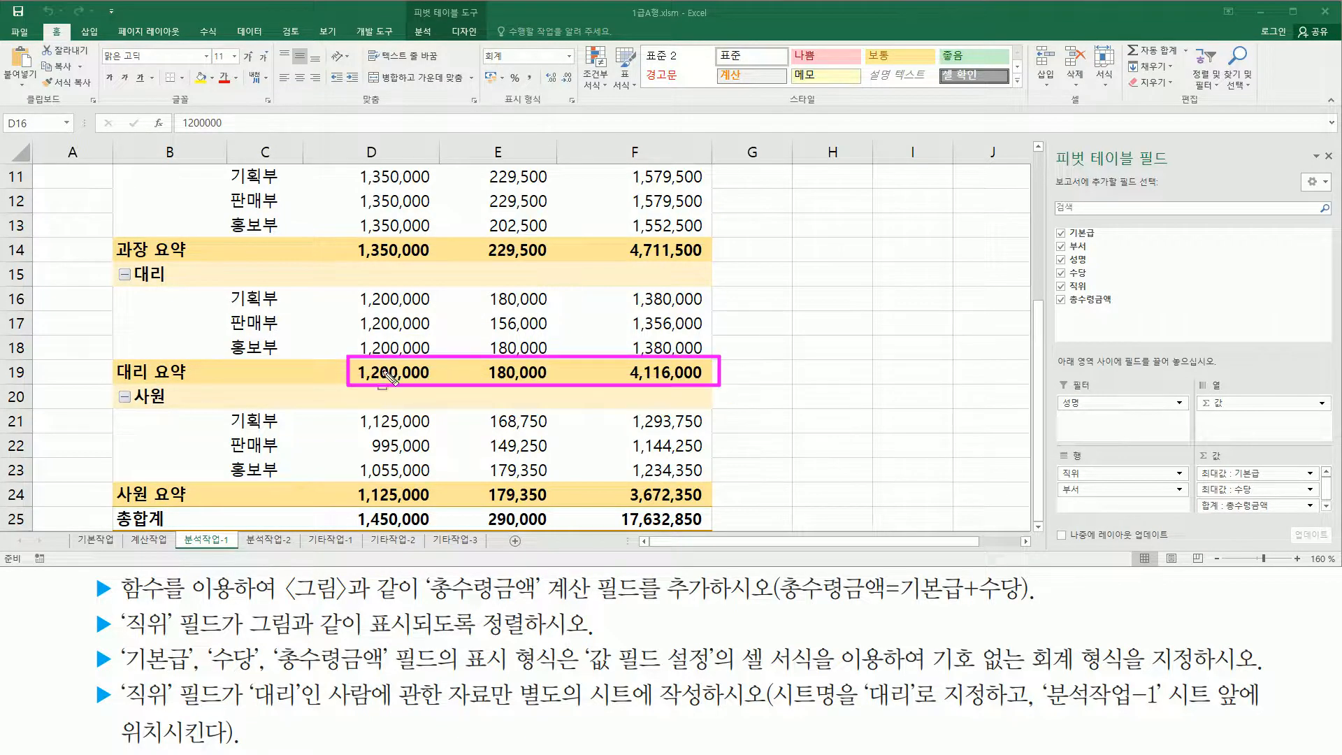
mouse_move(355, 294)
left_mouse_down()
mouse_move(353, 350)
mouse_move(434, 287)
mouse_move(430, 355)
left_mouse_up()
left_click_drag(493, 299, 552, 353)
left_click_drag(625, 285, 708, 353)
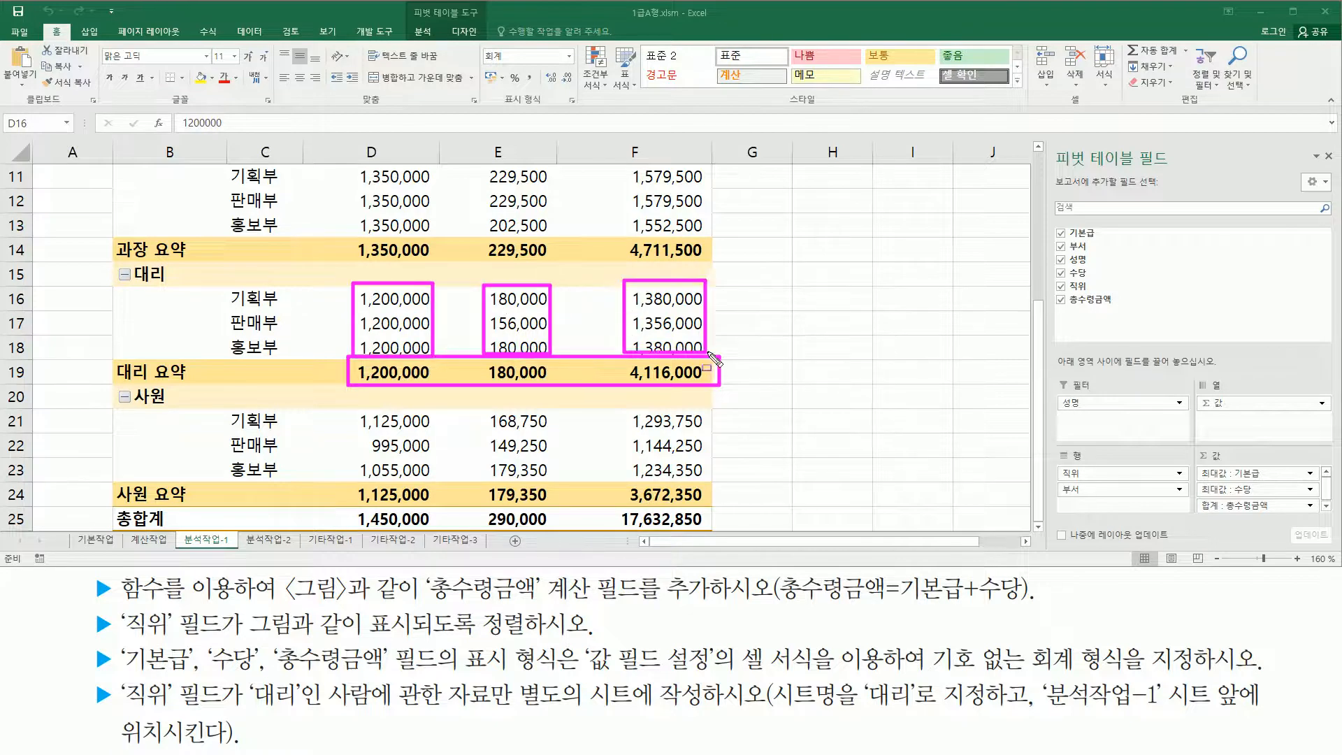
Examine the 대리 요약 row's 기본급, 수당 and 총수령금액 cells in the pivot table.
key("Escape")
mouse_move(355, 361)
left_mouse_down()
mouse_move(436, 387)
mouse_move(503, 371)
mouse_move(557, 383)
left_mouse_up()
left_click_drag(628, 355, 721, 383)
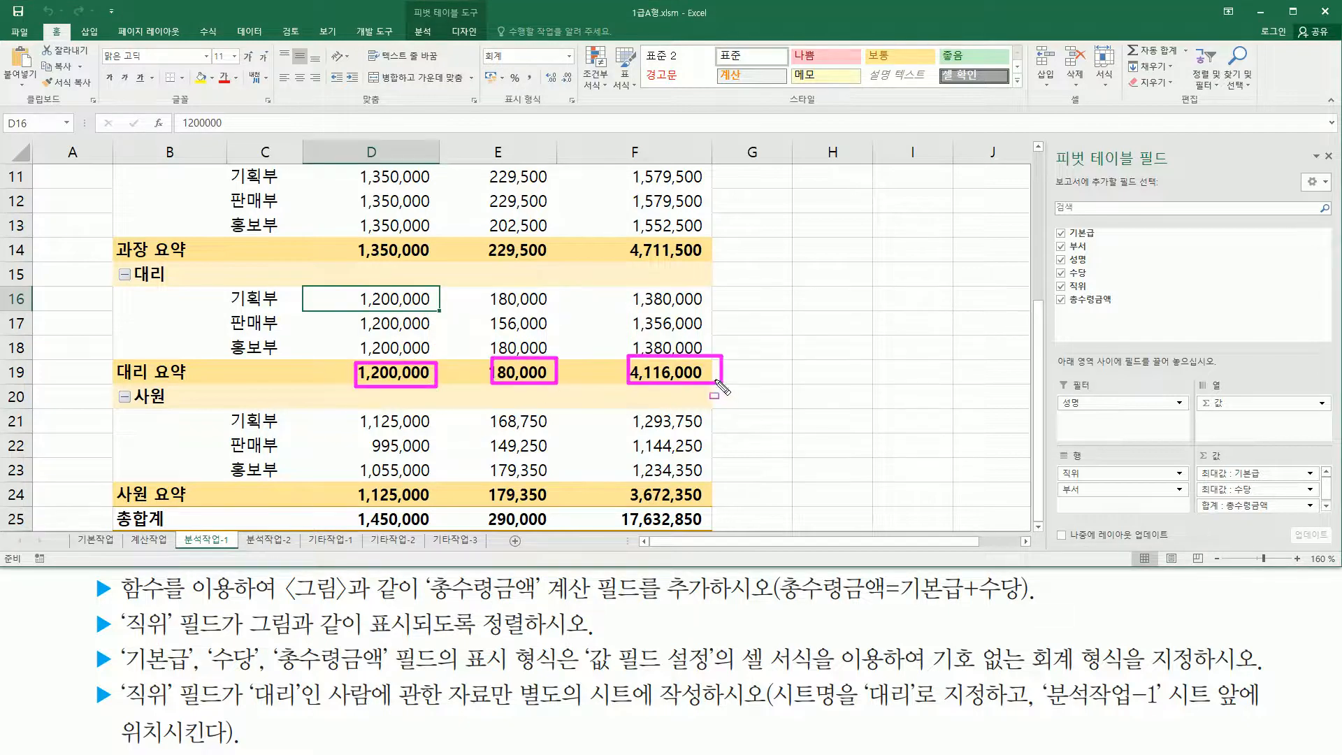
key("Escape")
left_click(511, 366)
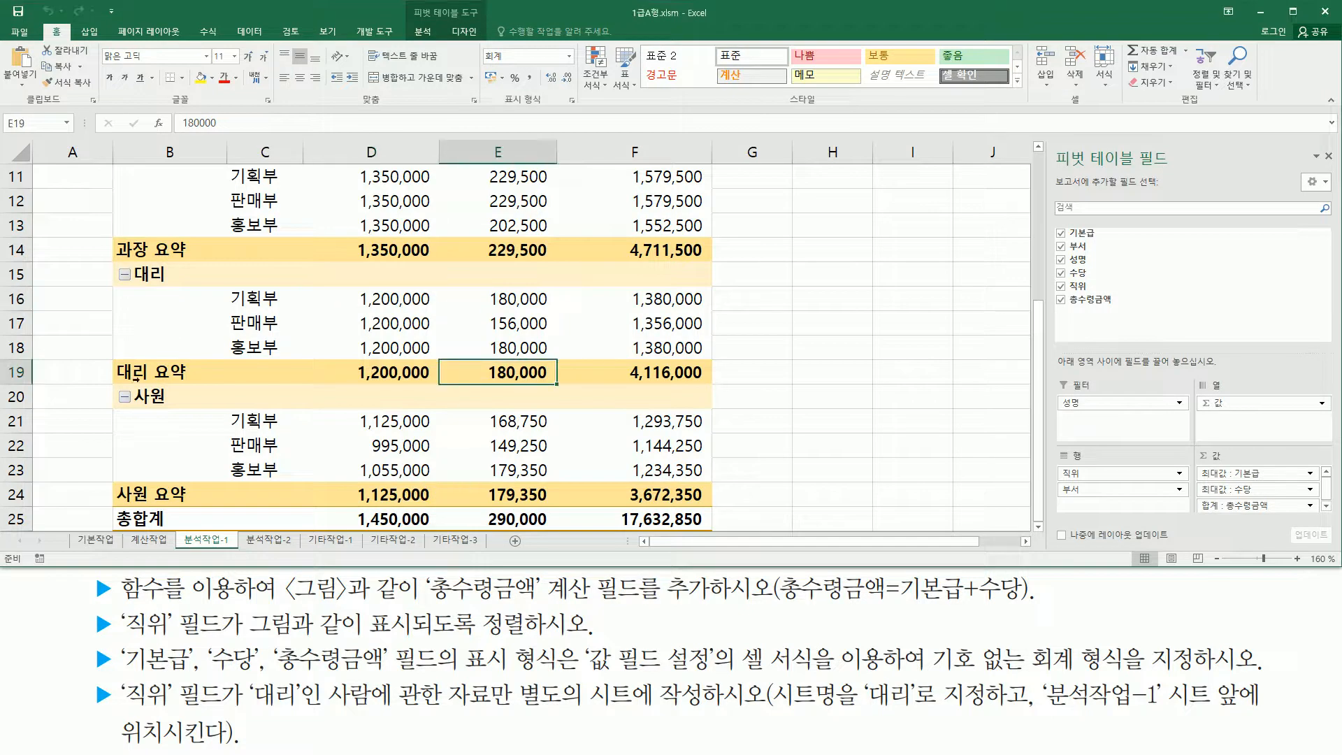
left_click(388, 368)
left_click(499, 368)
left_click(675, 365)
left_click(528, 366)
left_click(402, 365)
left_click(531, 367)
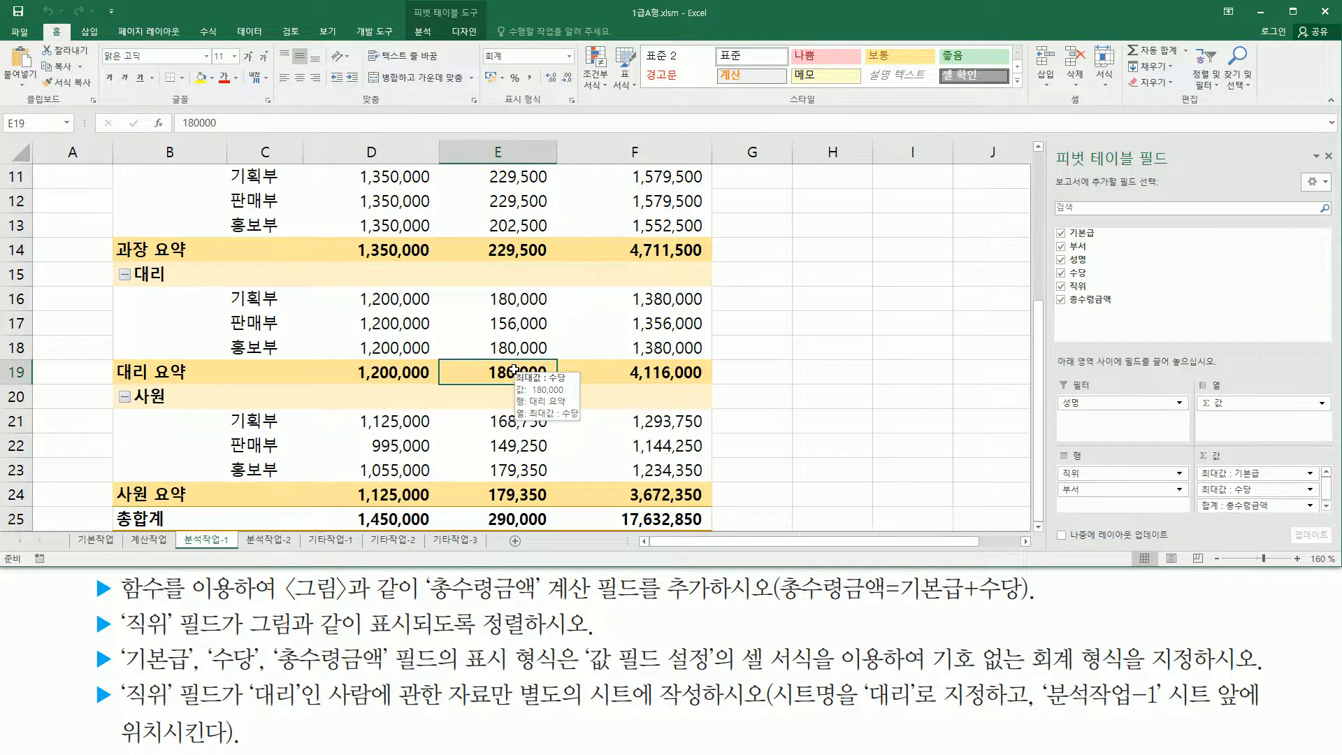
Extract the source records behind the 대리 요약 row's 수당 value in E19 to a new sheet and review them.
double_click(513, 371)
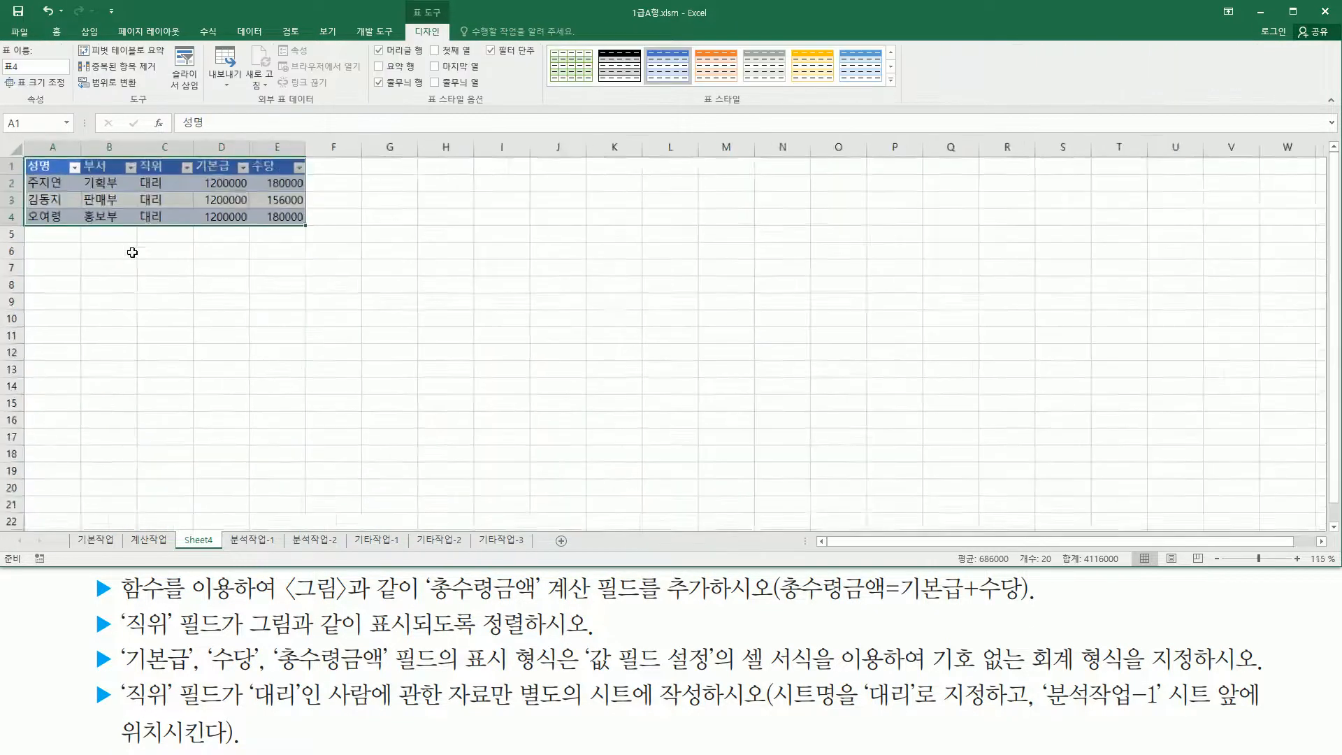
scroll(132, 253, "up", 5)
scroll(133, 253, "down", 1)
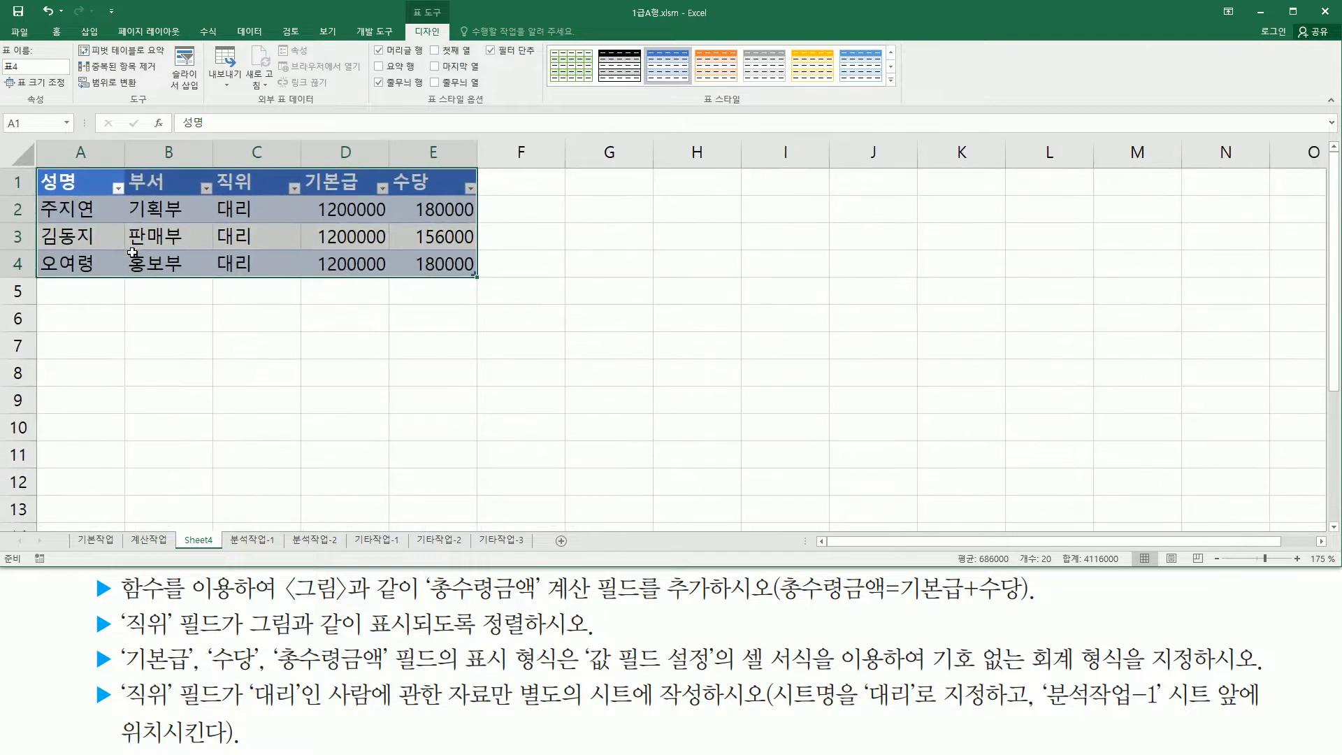
scroll(132, 252, "down", 1)
left_click_drag(189, 191, 278, 267)
mouse_move(31, 155)
left_mouse_down()
mouse_move(464, 294)
mouse_move(457, 273)
left_mouse_up()
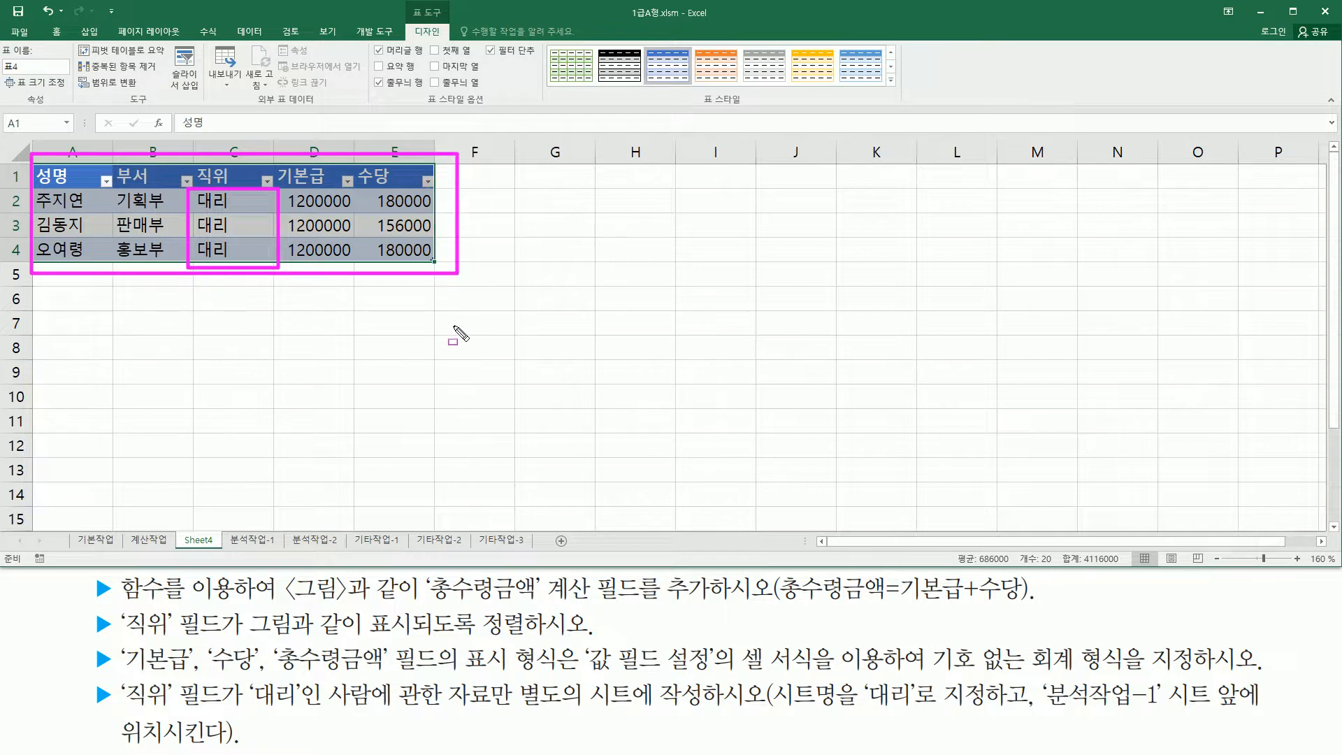
mouse_move(179, 524)
left_mouse_down()
mouse_move(181, 549)
mouse_move(218, 552)
left_mouse_up()
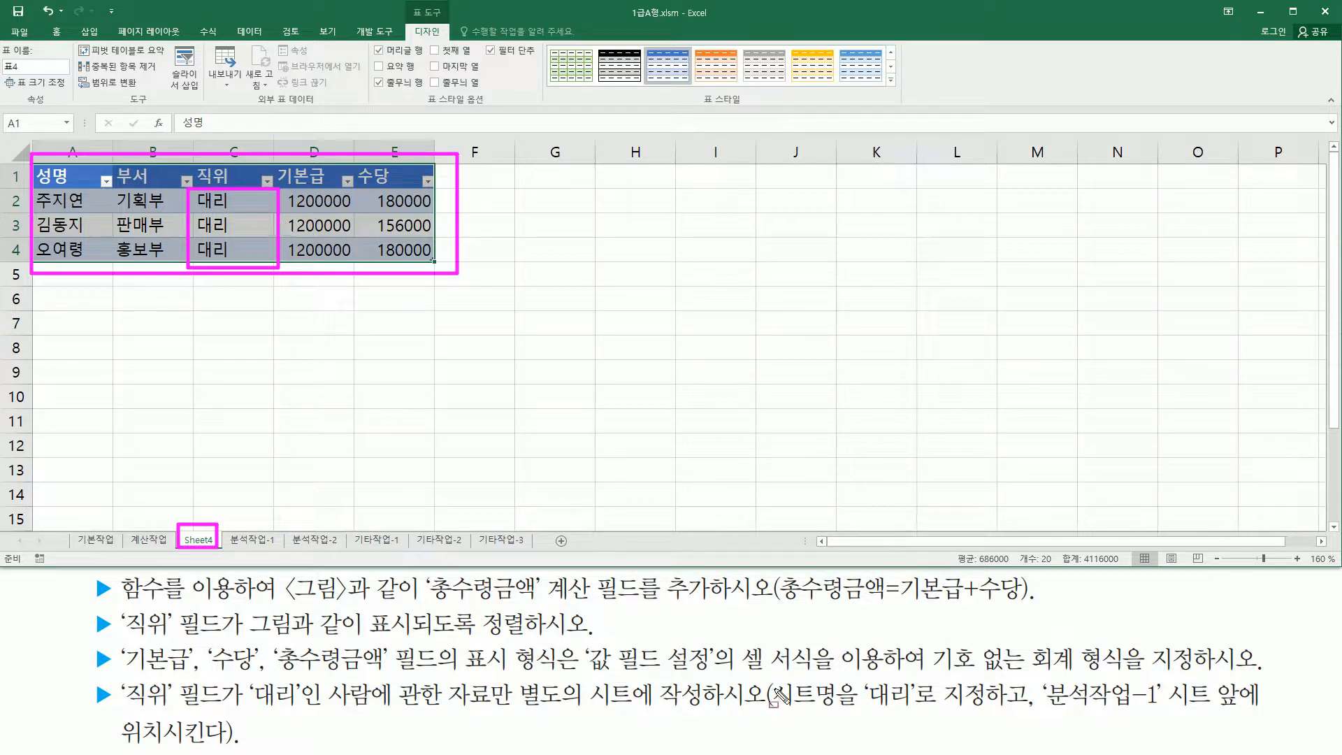
Rename the extracted detail sheet as 대리, check its place before 분석작업-1, and deselect the table.
left_click_drag(780, 711, 915, 720)
key("Escape")
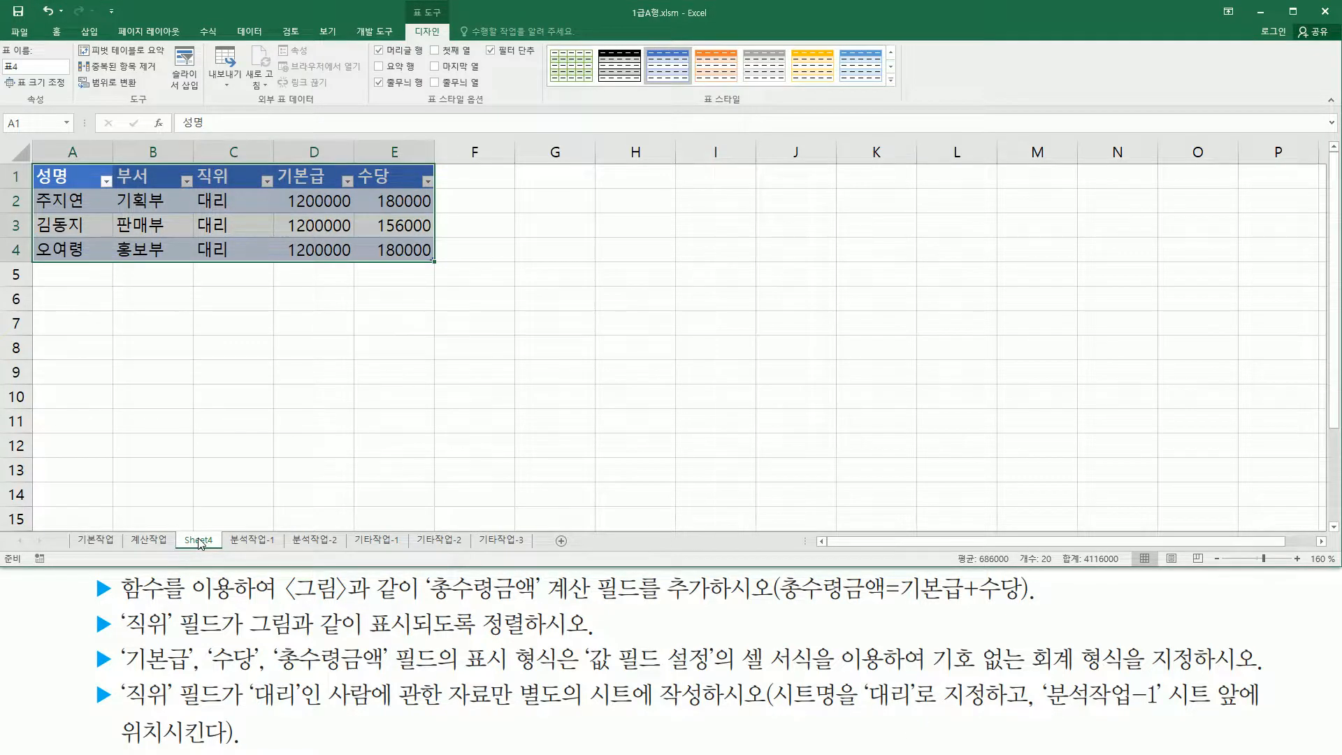
right_click(199, 542)
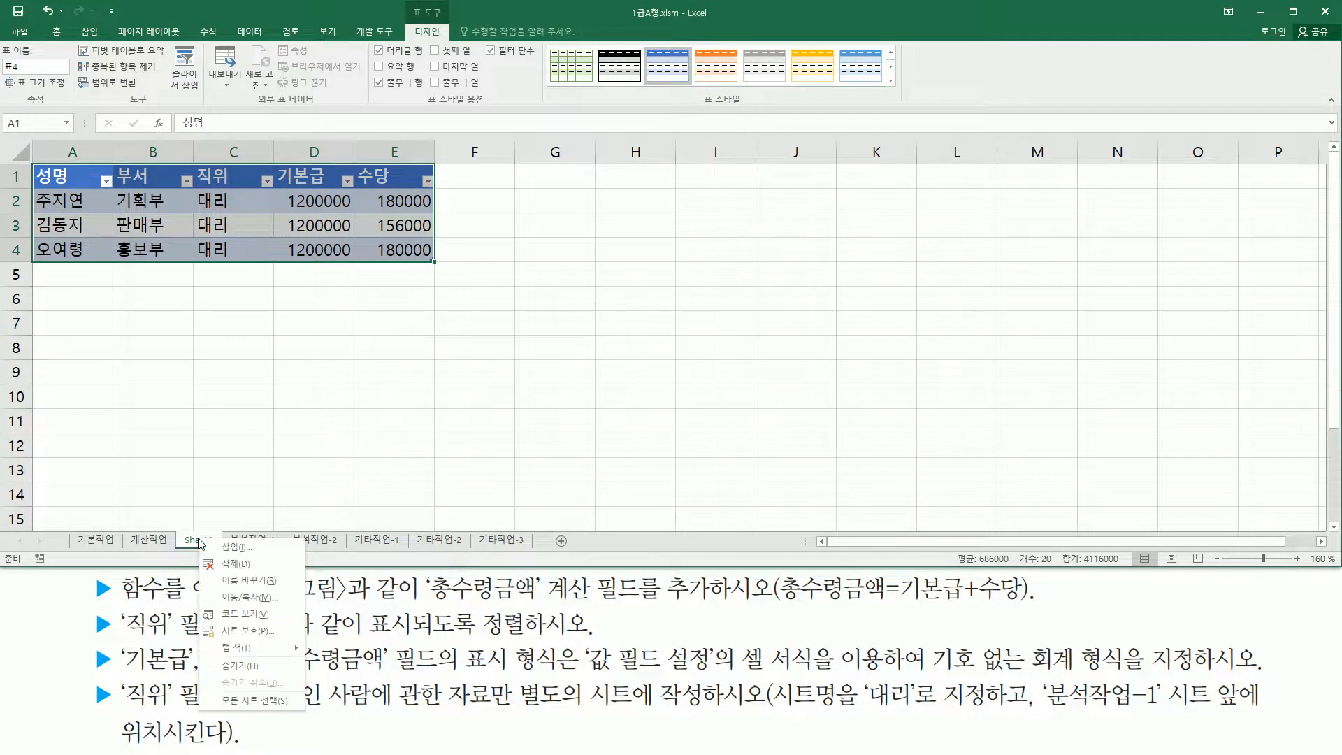
left_click(246, 580)
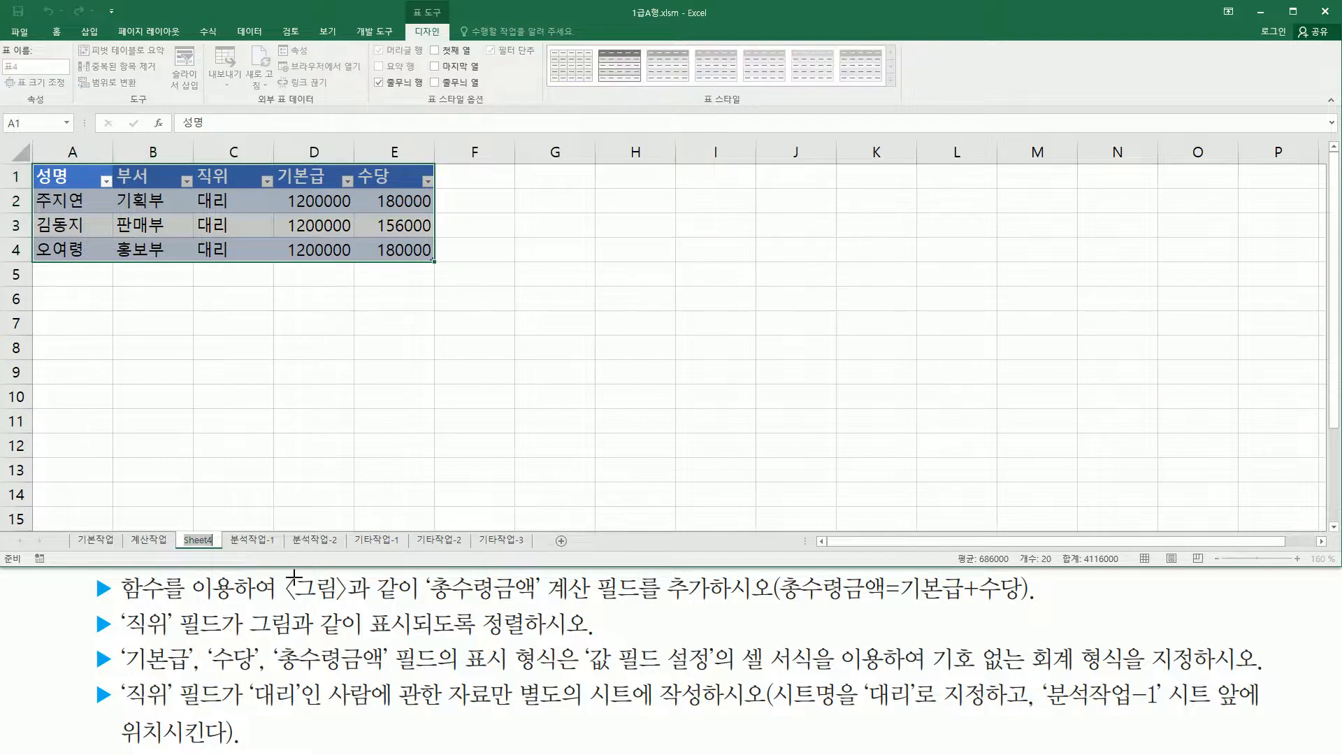
type("ㄷ")
type("리")
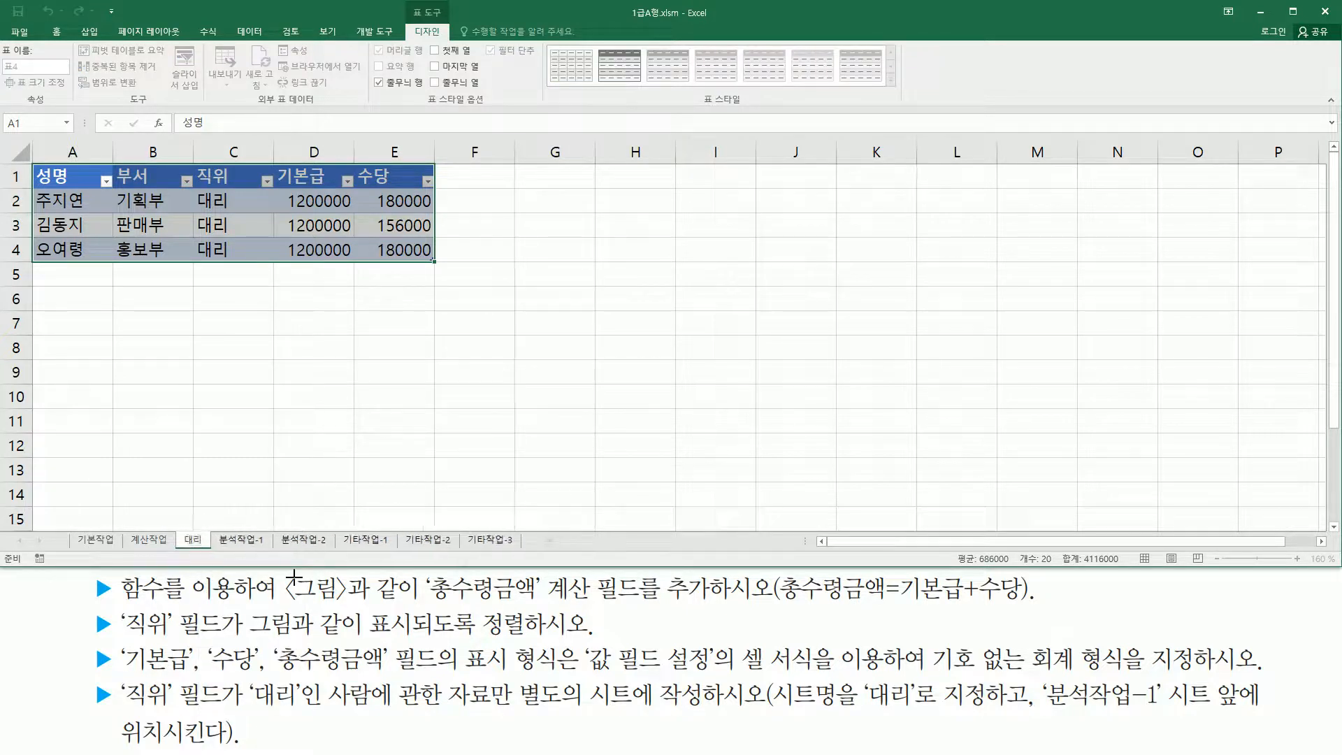
key("Return")
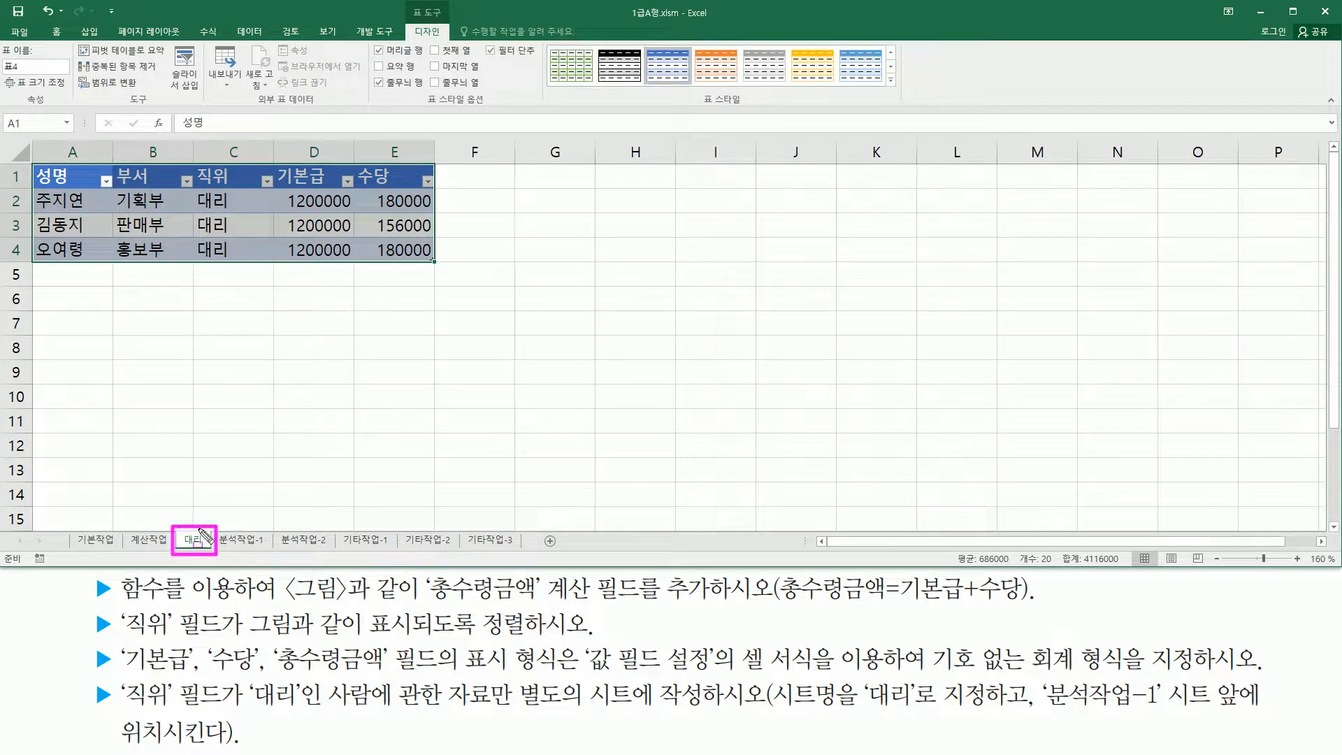
mouse_move(1041, 708)
left_mouse_down()
mouse_move(1256, 711)
mouse_move(1217, 690)
mouse_move(1266, 711)
left_mouse_up()
left_click_drag(218, 550, 270, 549)
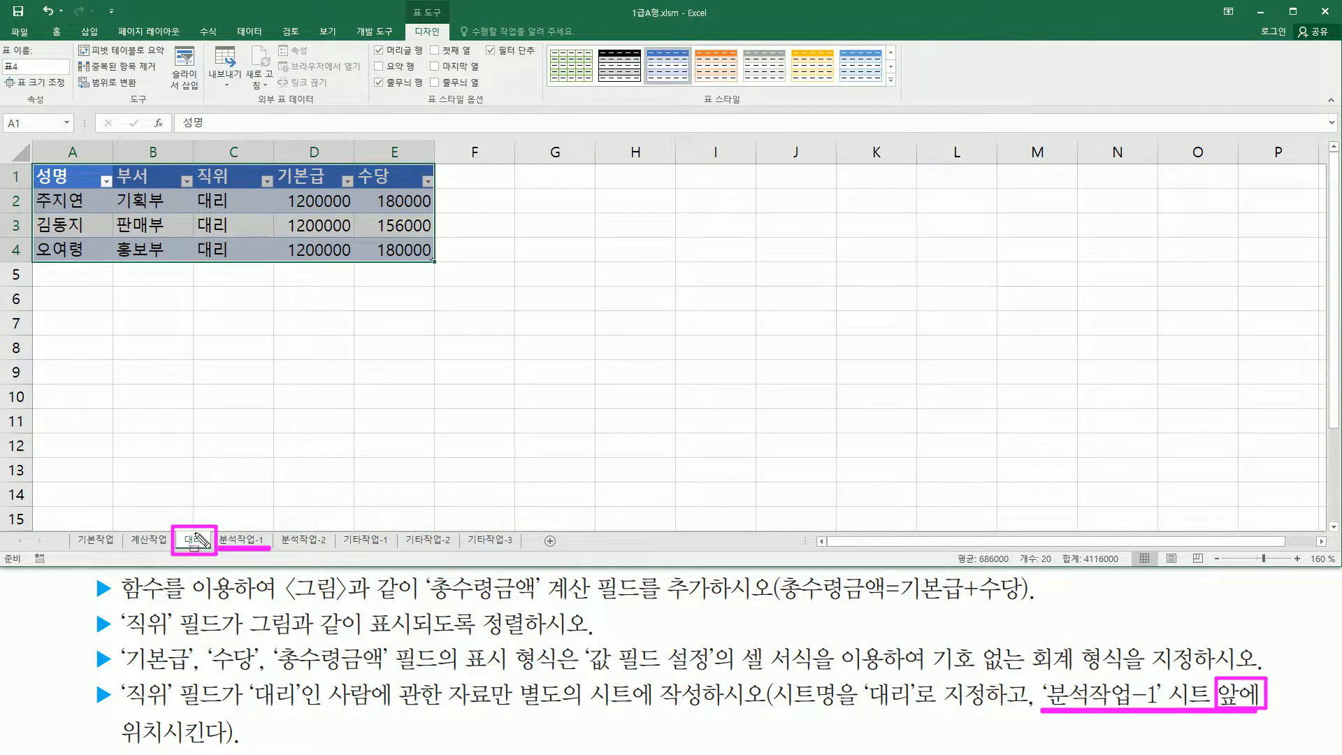
key("Escape")
left_click(160, 323)
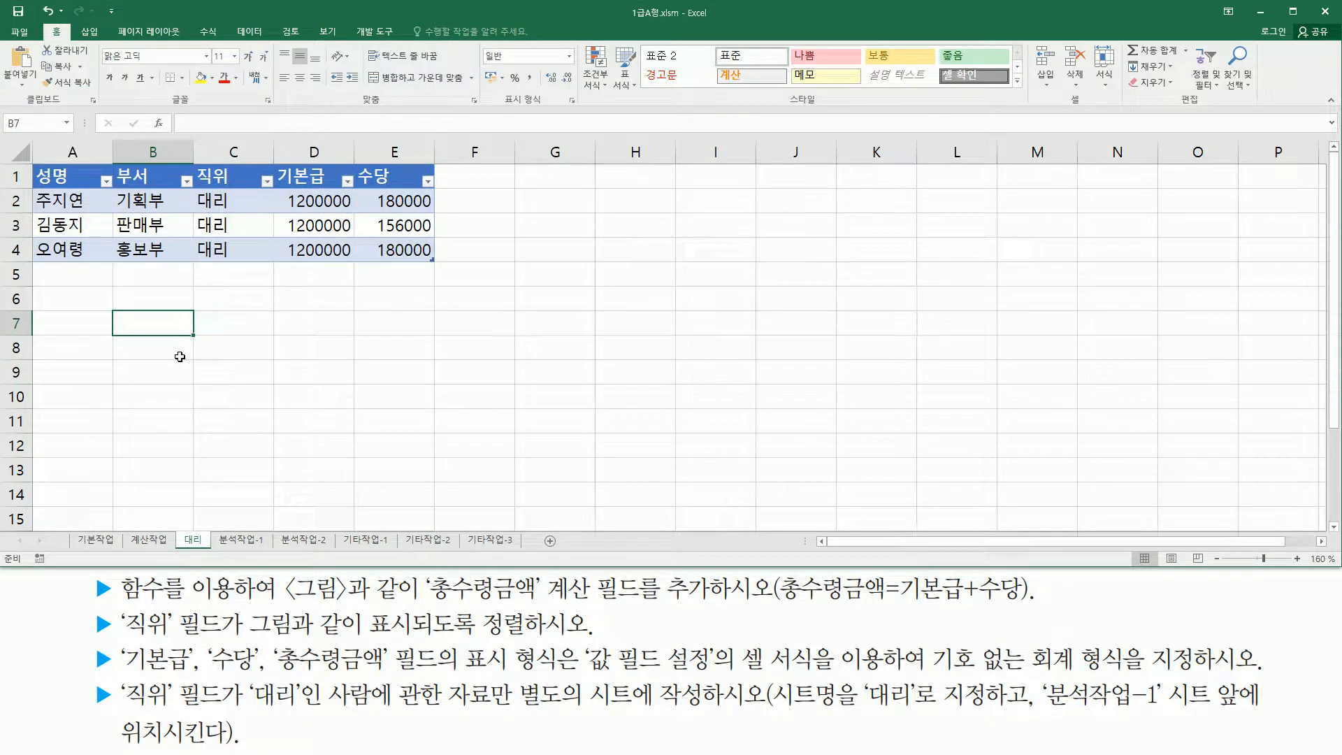
Return to the 분석작업-1 sheet and review the pivot table's 대리 group and 대리 요약 row against the extraction instruction.
left_click(241, 540)
left_click(305, 337)
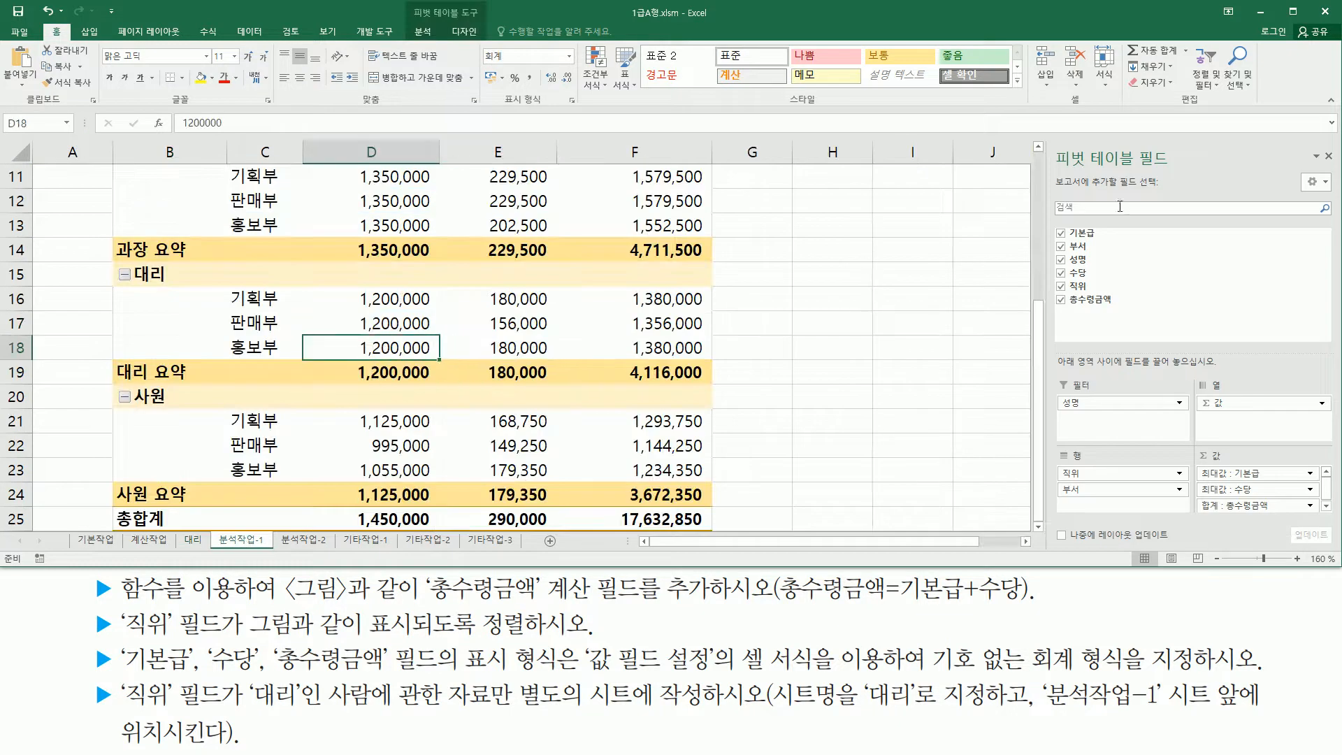
left_click_drag(85, 670, 123, 720)
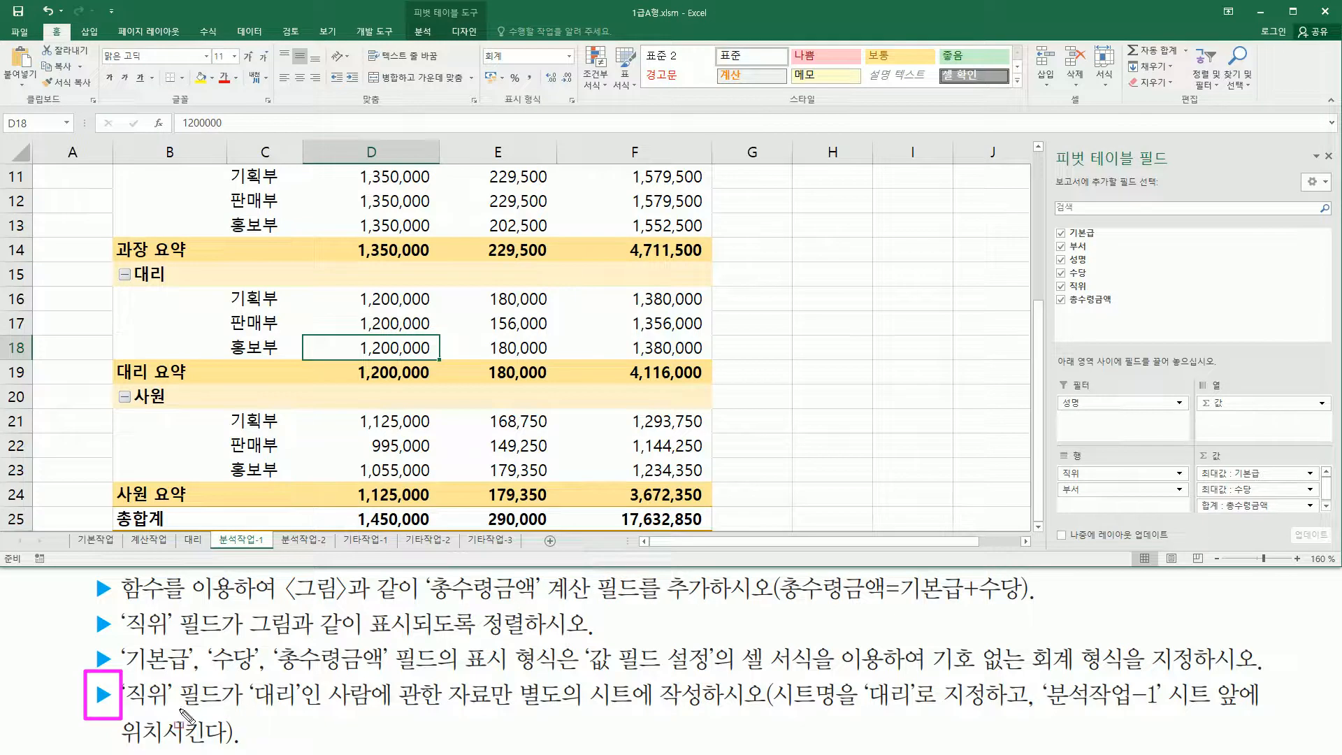
left_click_drag(126, 708, 375, 708)
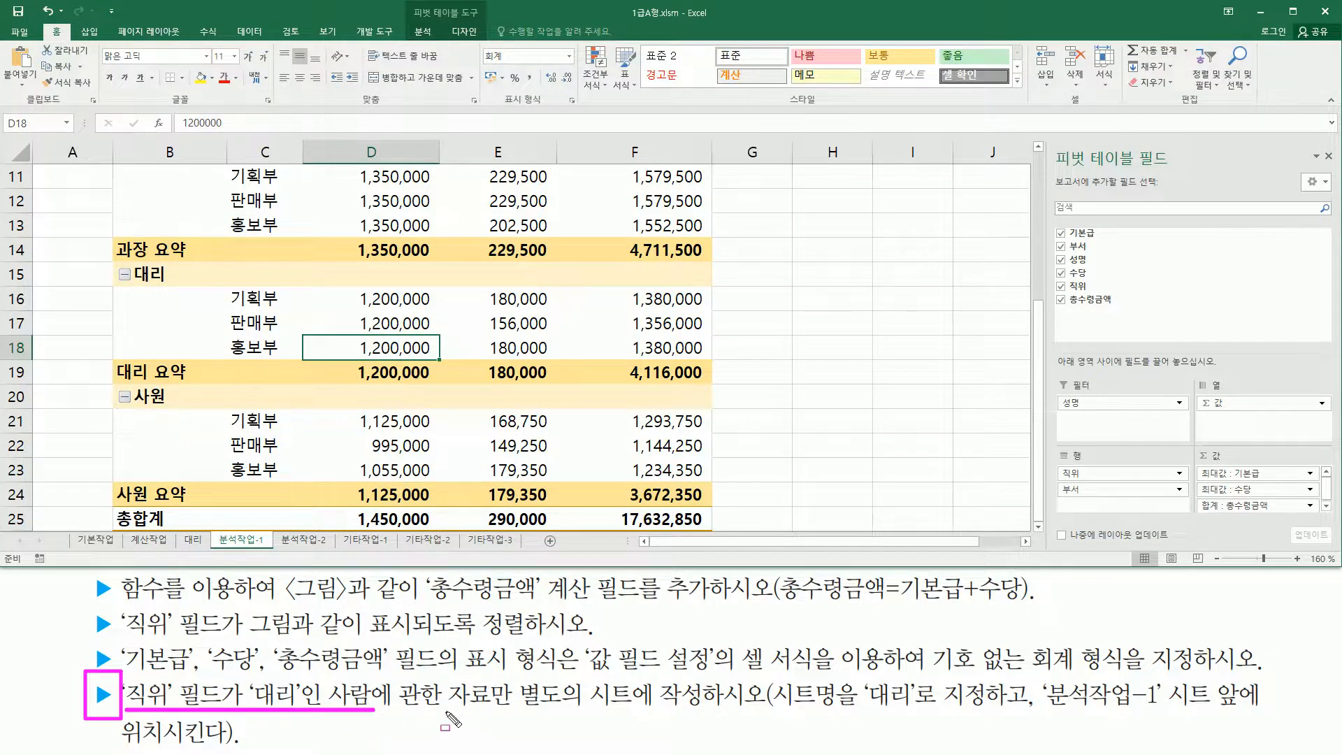
left_click_drag(395, 711, 704, 712)
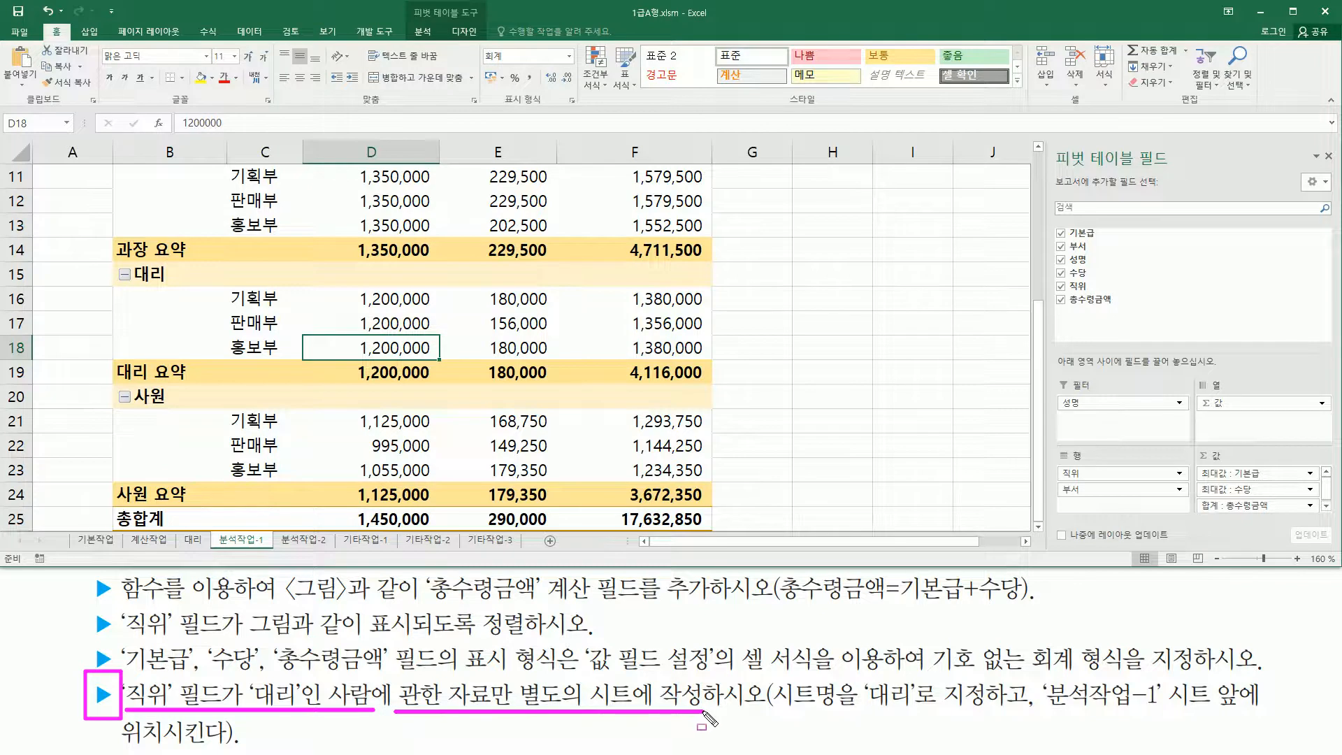
left_click_drag(341, 361, 713, 385)
left_click_drag(101, 357, 206, 386)
key("Escape")
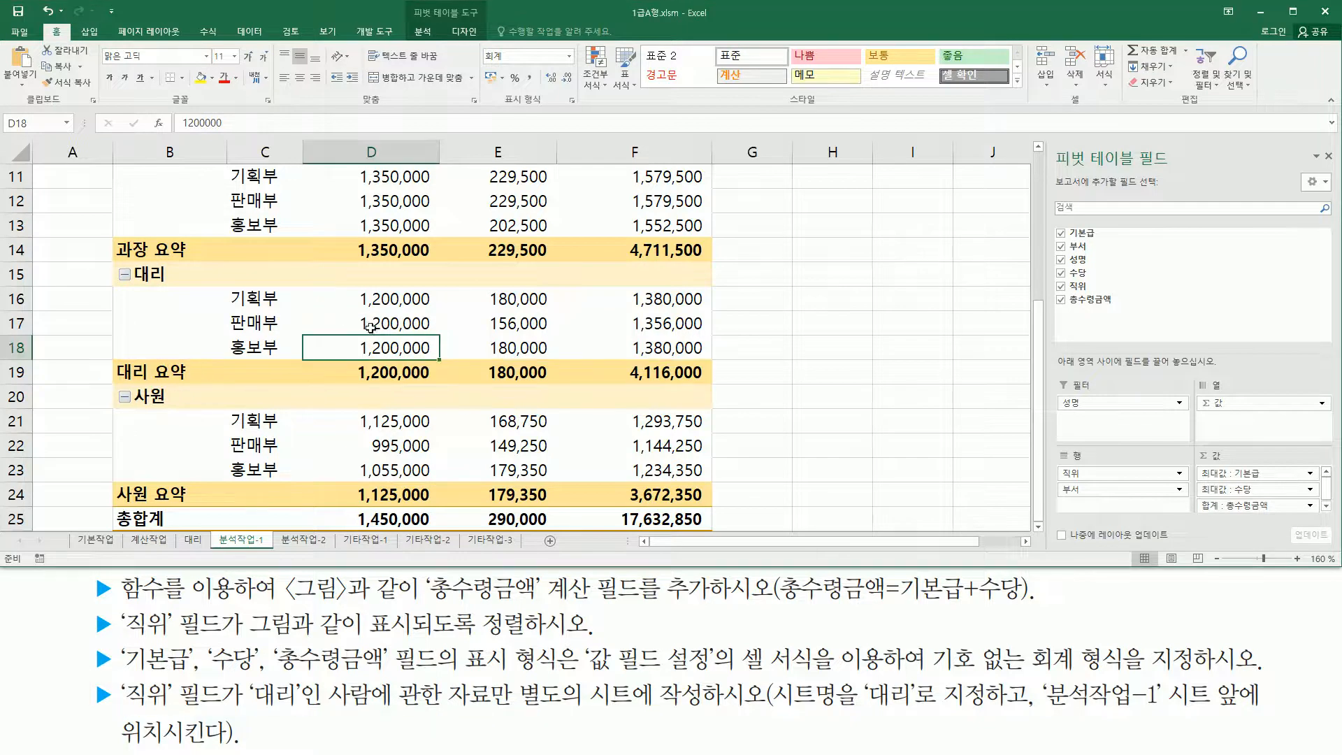
left_click(324, 301)
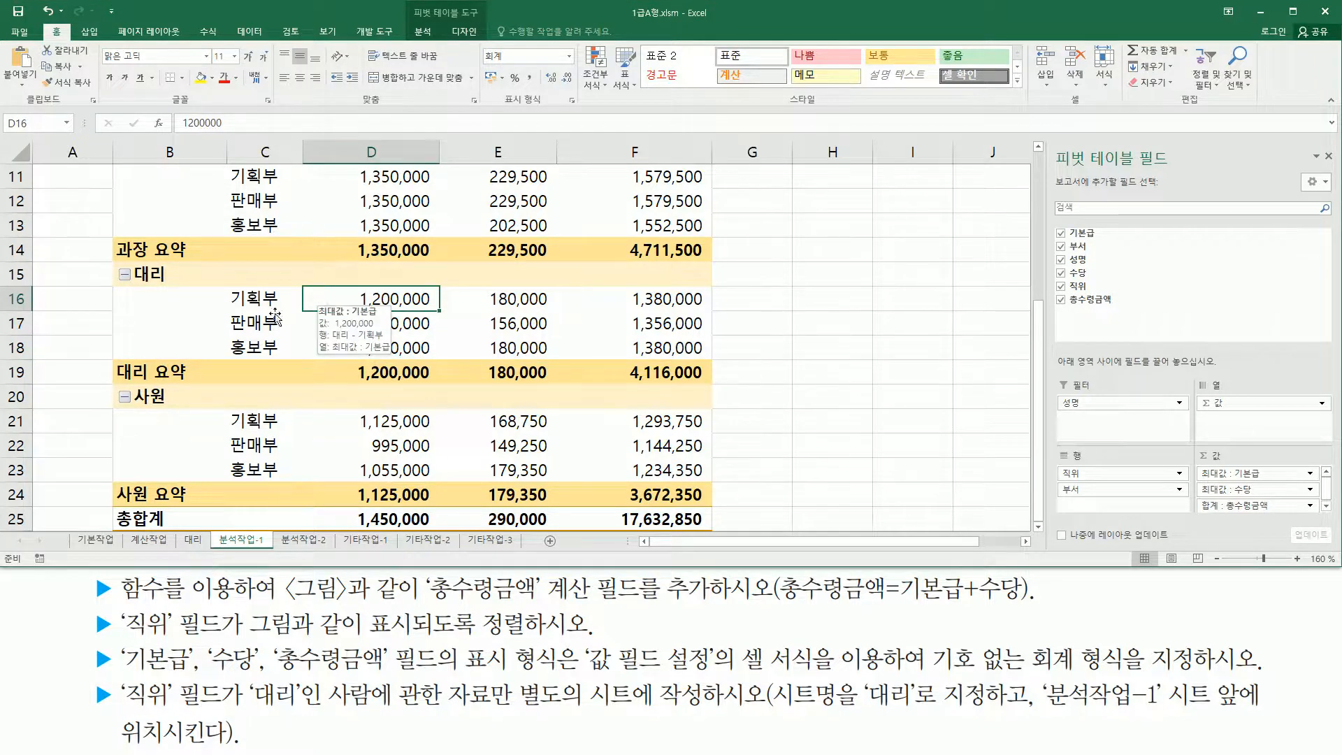
scroll(350, 294, "up", 4)
left_click(415, 272)
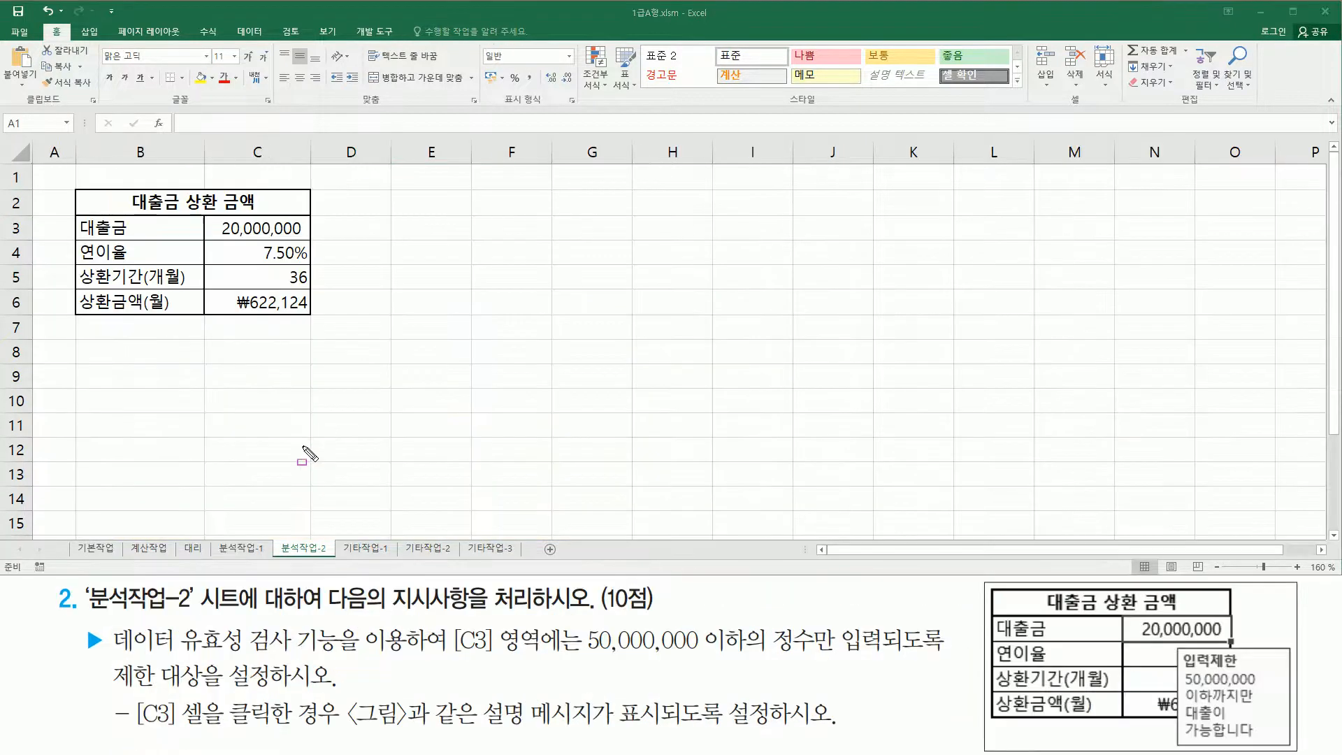
Examine the 대출금 상환 금액 table on the 분석작업-2 sheet and the data validation and input message requirements for C3.
left_click_drag(81, 616, 196, 617)
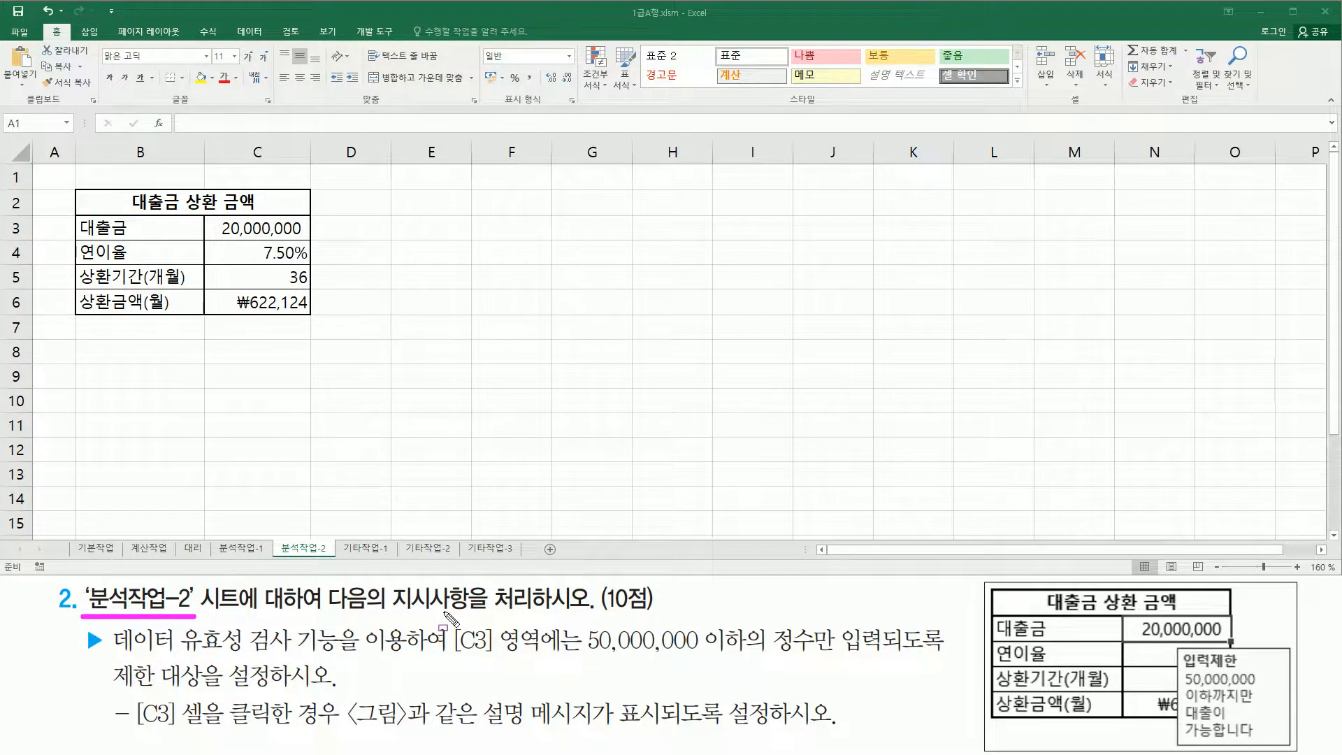
left_click_drag(380, 615, 674, 617)
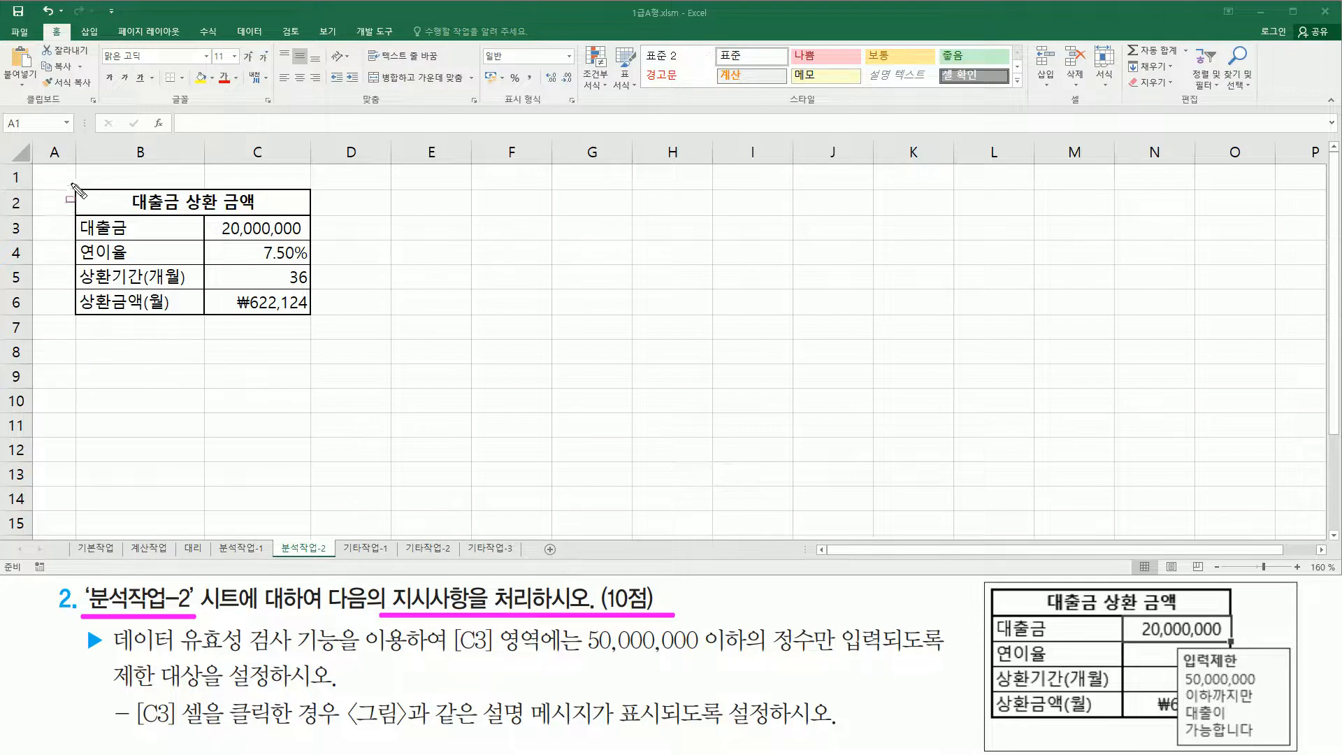
mouse_move(72, 184)
left_mouse_down()
mouse_move(279, 318)
mouse_move(316, 323)
left_mouse_up()
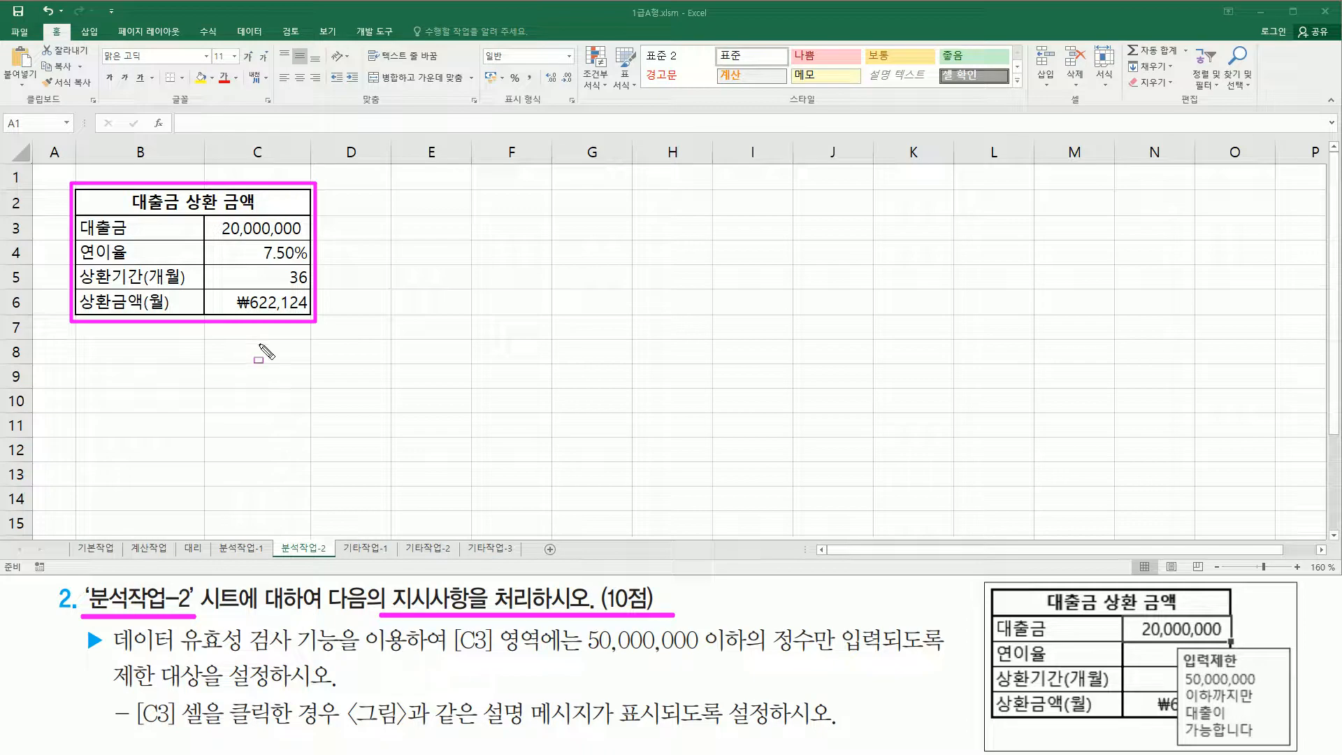
key("Escape")
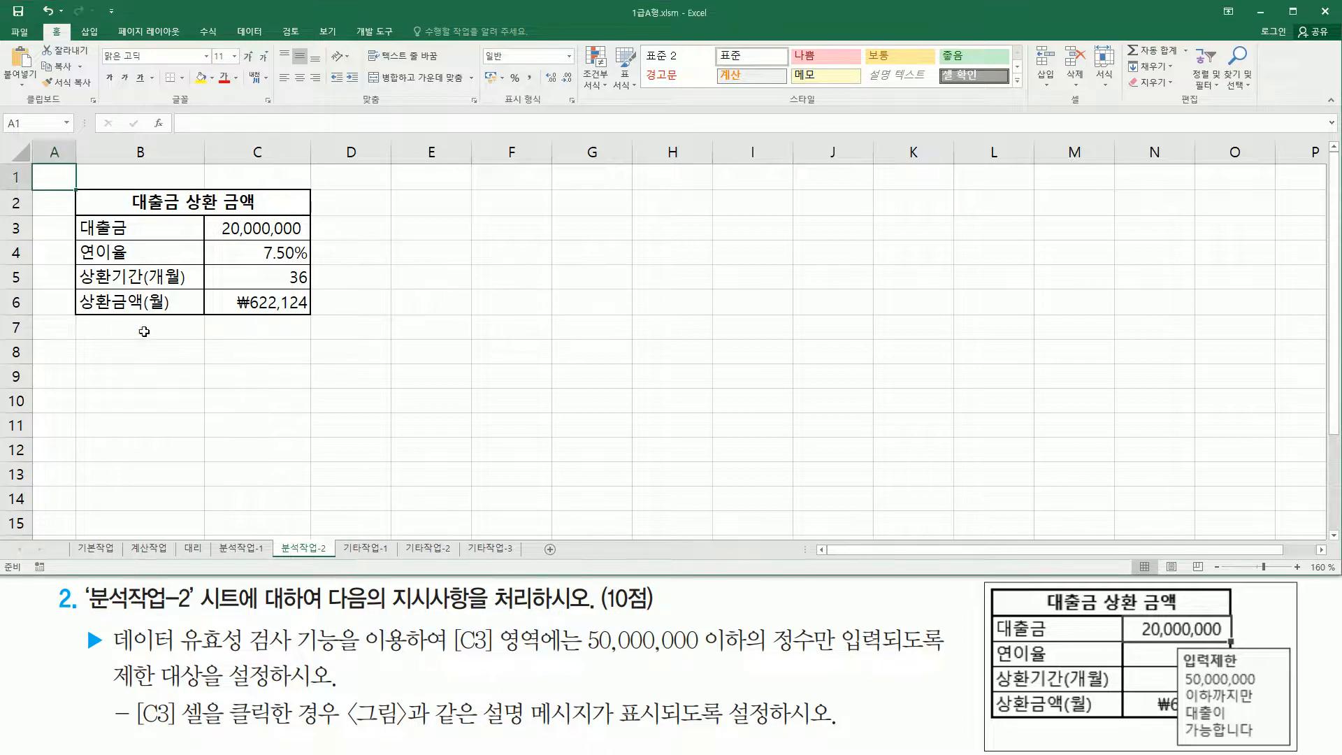
key("ctrl+2")
mouse_move(114, 656)
left_mouse_down()
mouse_move(345, 653)
mouse_move(328, 652)
mouse_move(342, 624)
left_mouse_up()
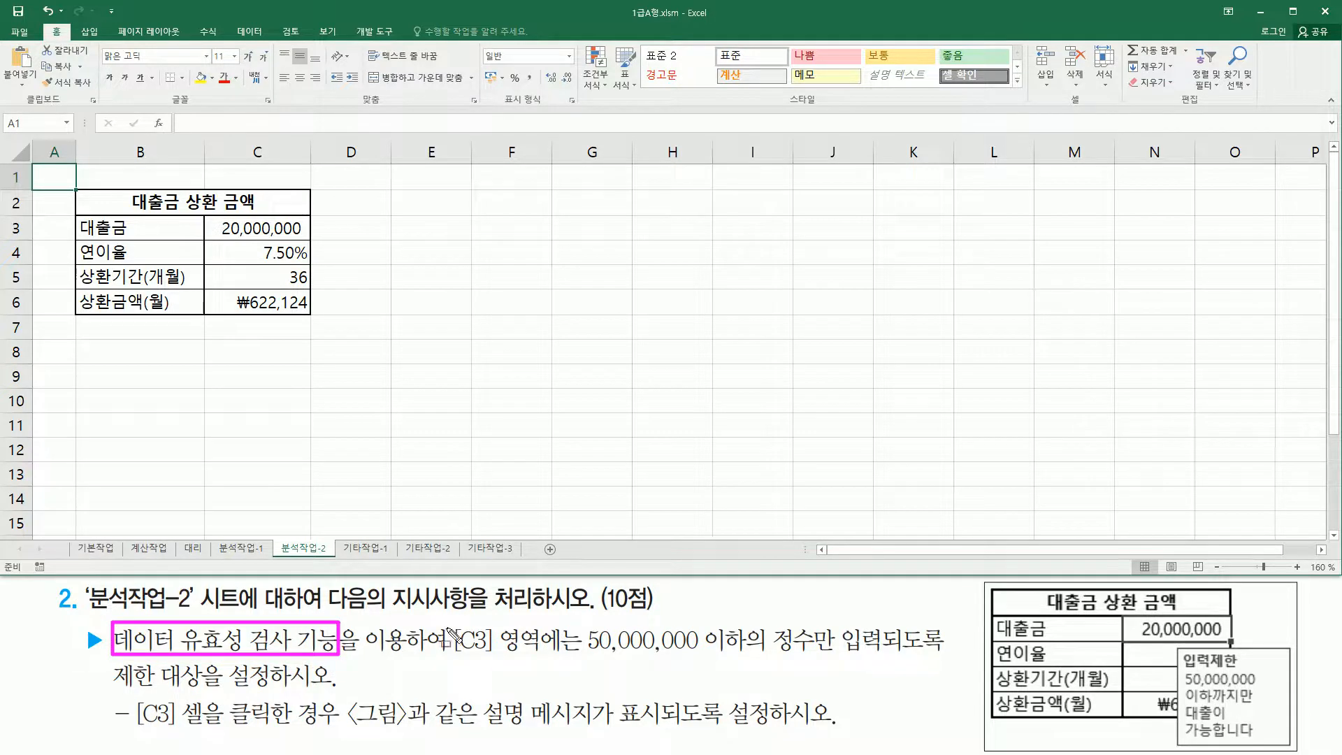
mouse_move(452, 617)
left_mouse_down()
mouse_move(516, 670)
mouse_move(544, 663)
left_mouse_up()
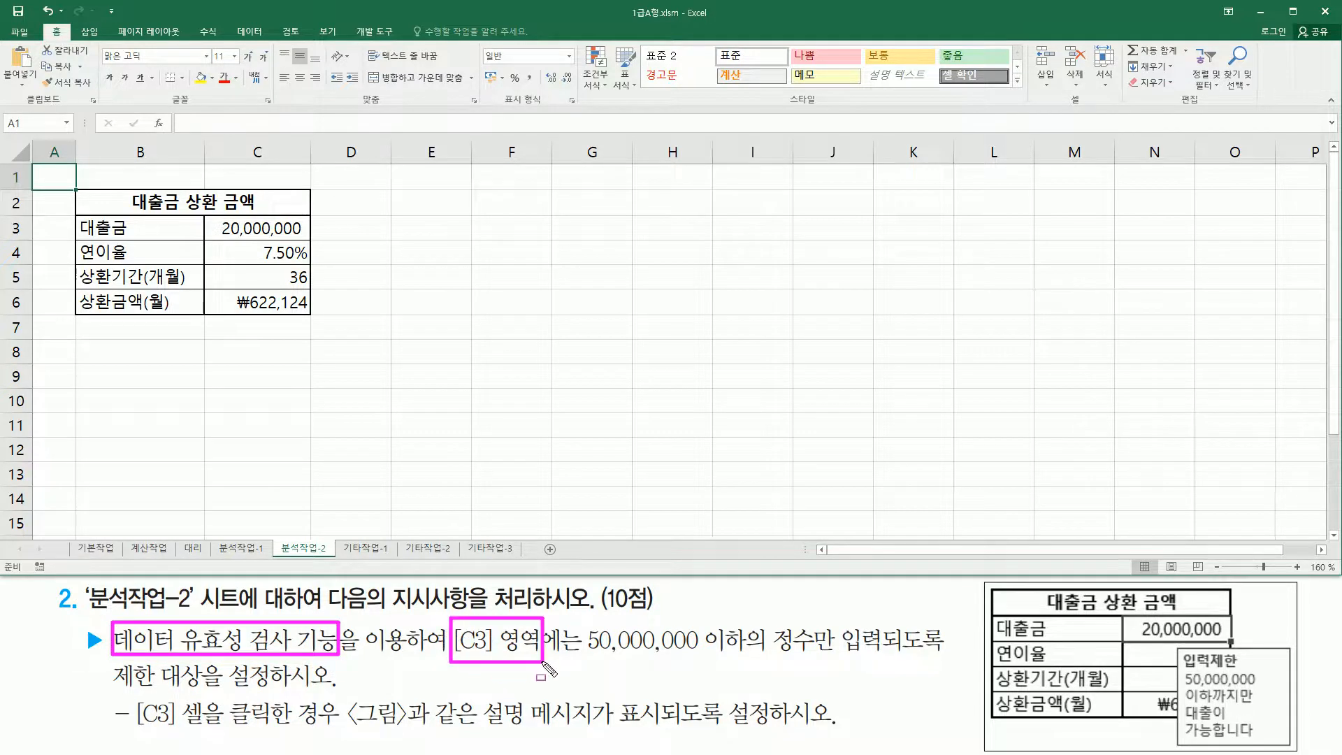
left_click_drag(208, 216, 311, 243)
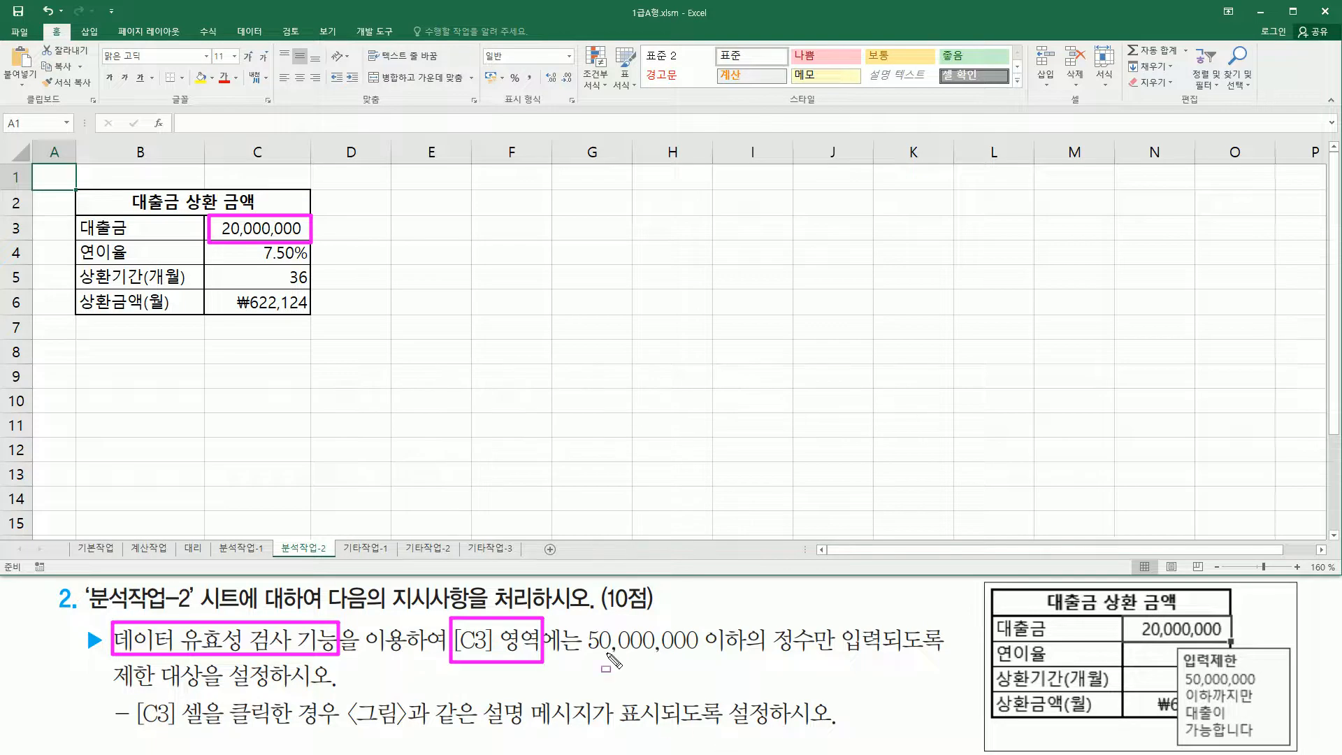
left_click_drag(583, 657, 924, 658)
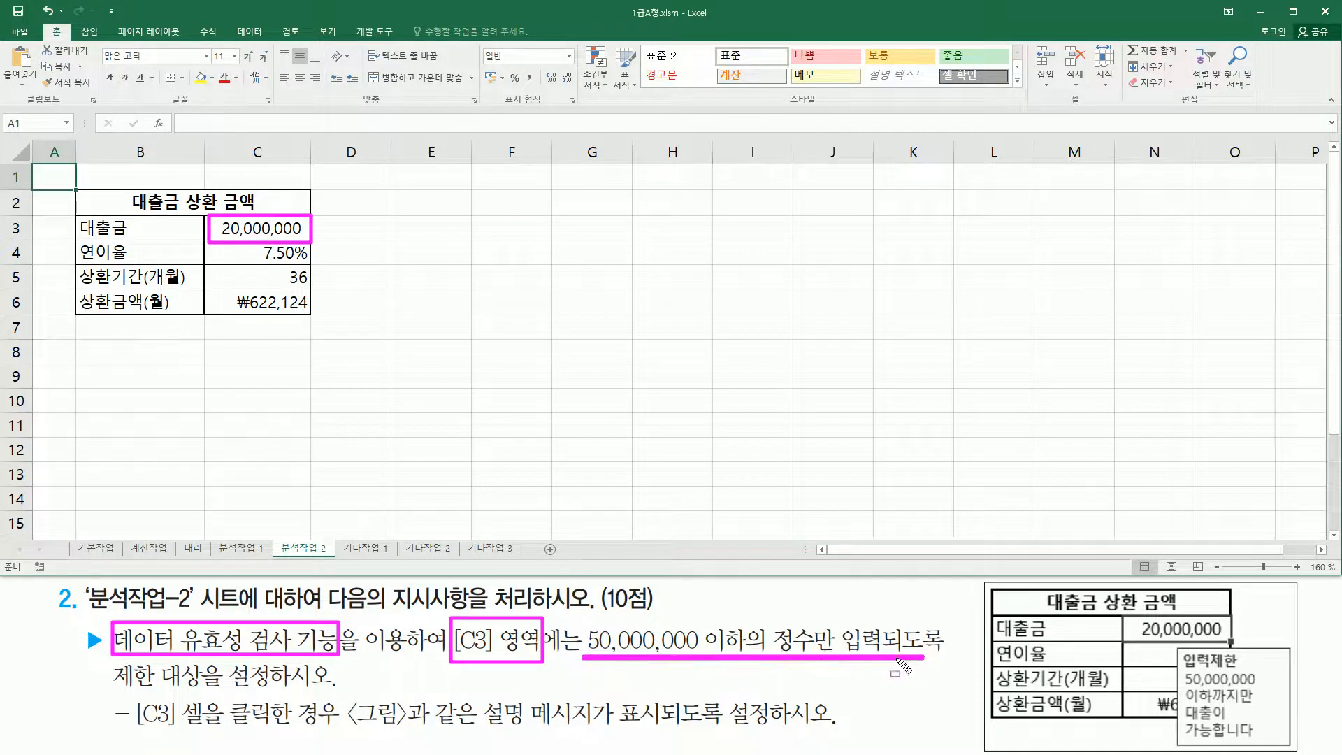
left_click_drag(115, 688, 281, 689)
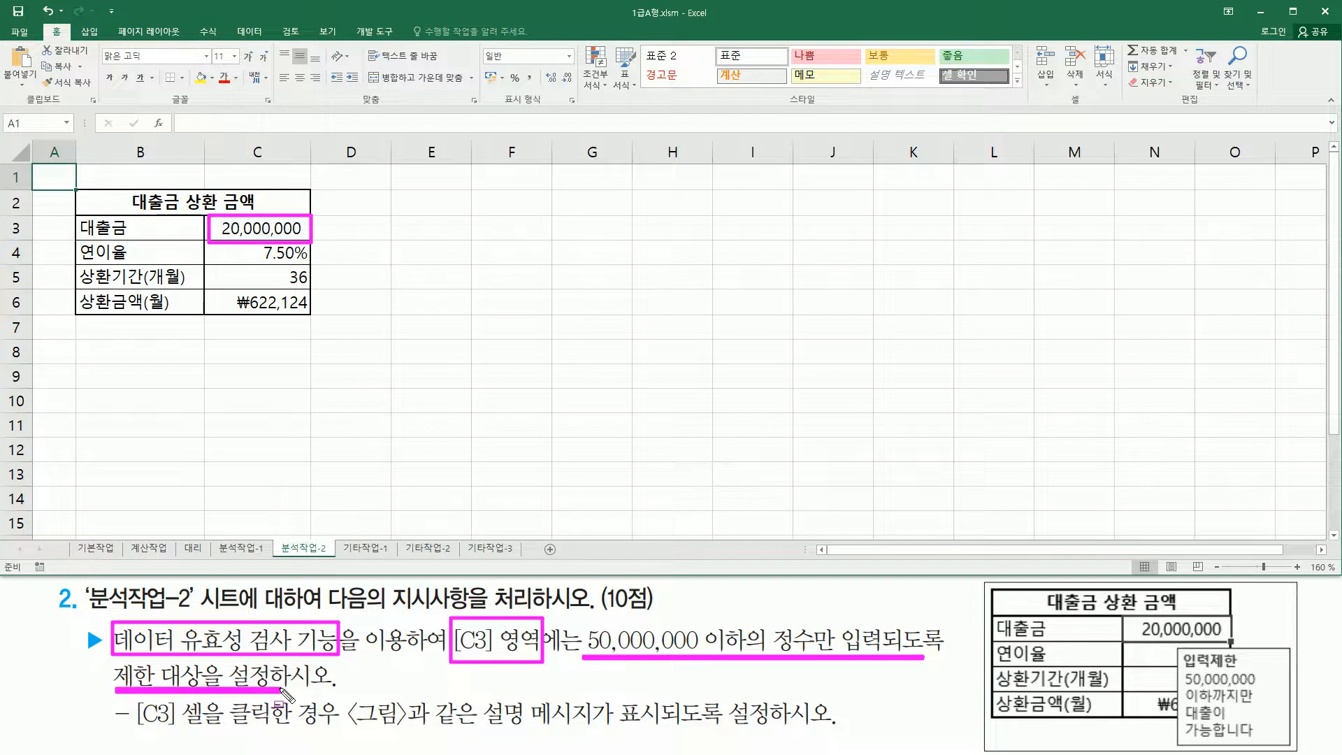
left_click_drag(135, 727, 838, 731)
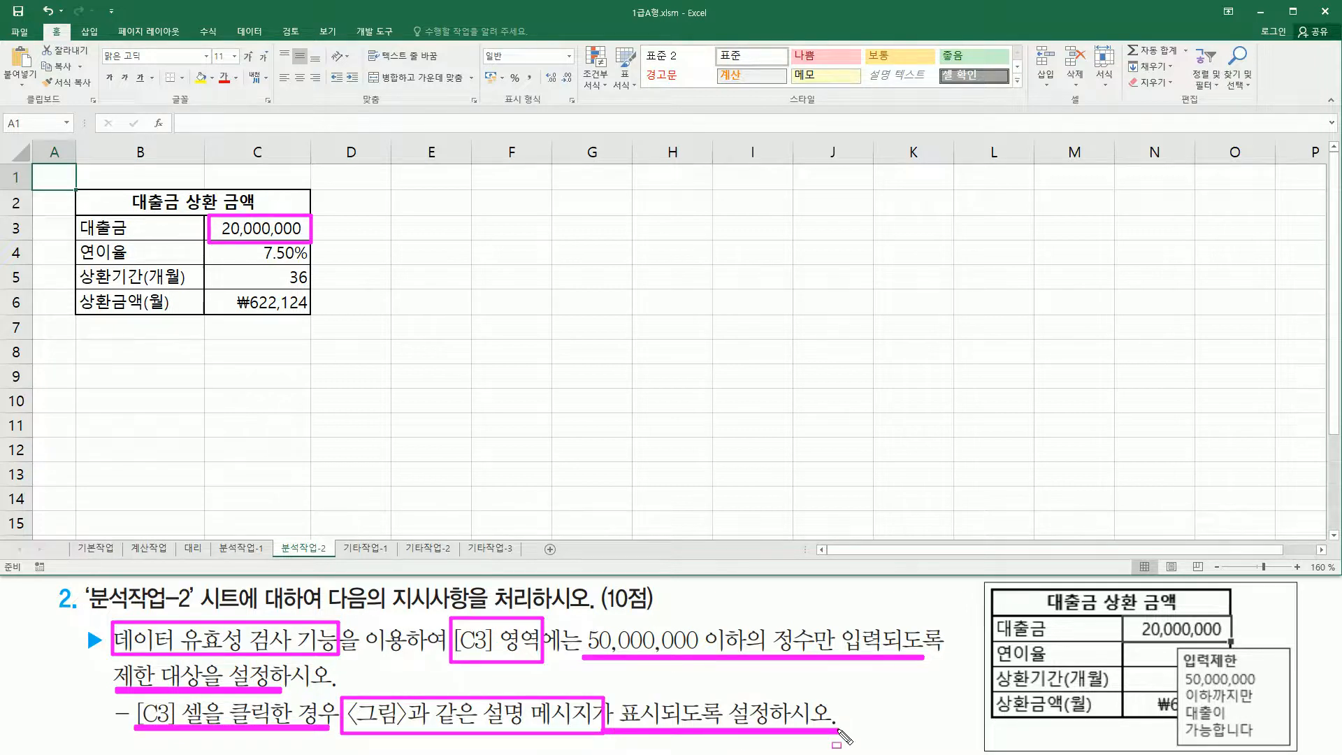
left_click_drag(1176, 649, 1292, 747)
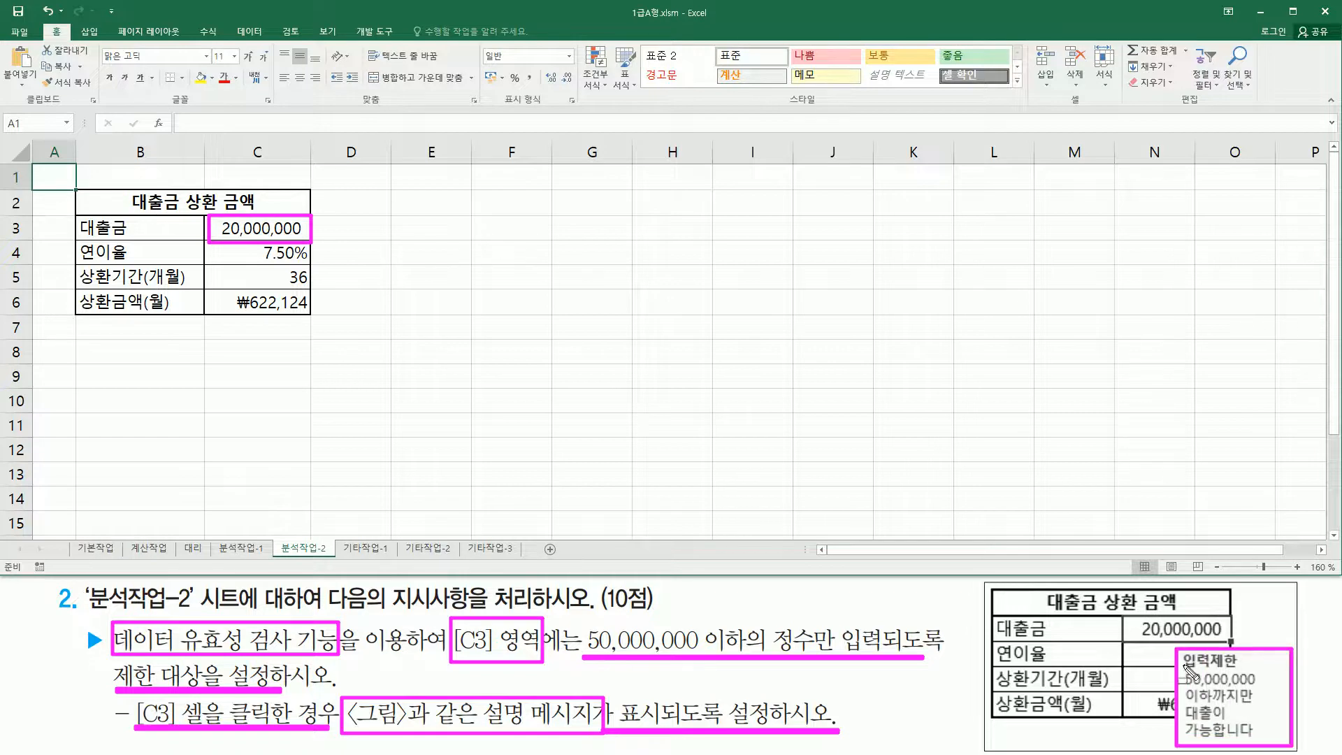
mouse_move(1183, 669)
left_mouse_down()
mouse_move(1237, 668)
mouse_move(1223, 727)
mouse_move(1274, 741)
left_mouse_up()
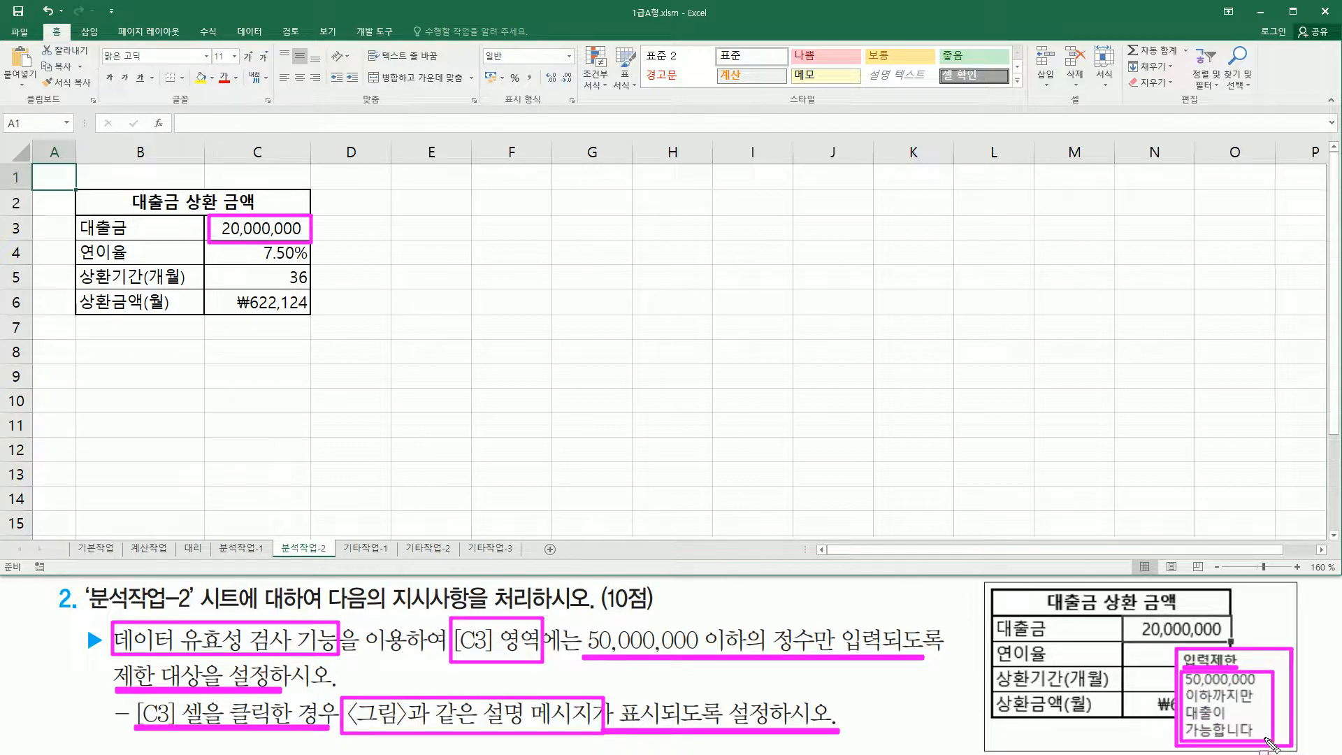
key("Escape")
Start data validation on cell C3 of 분석작업-2 and restrict the allowed values to whole numbers (정수).
left_click(273, 227)
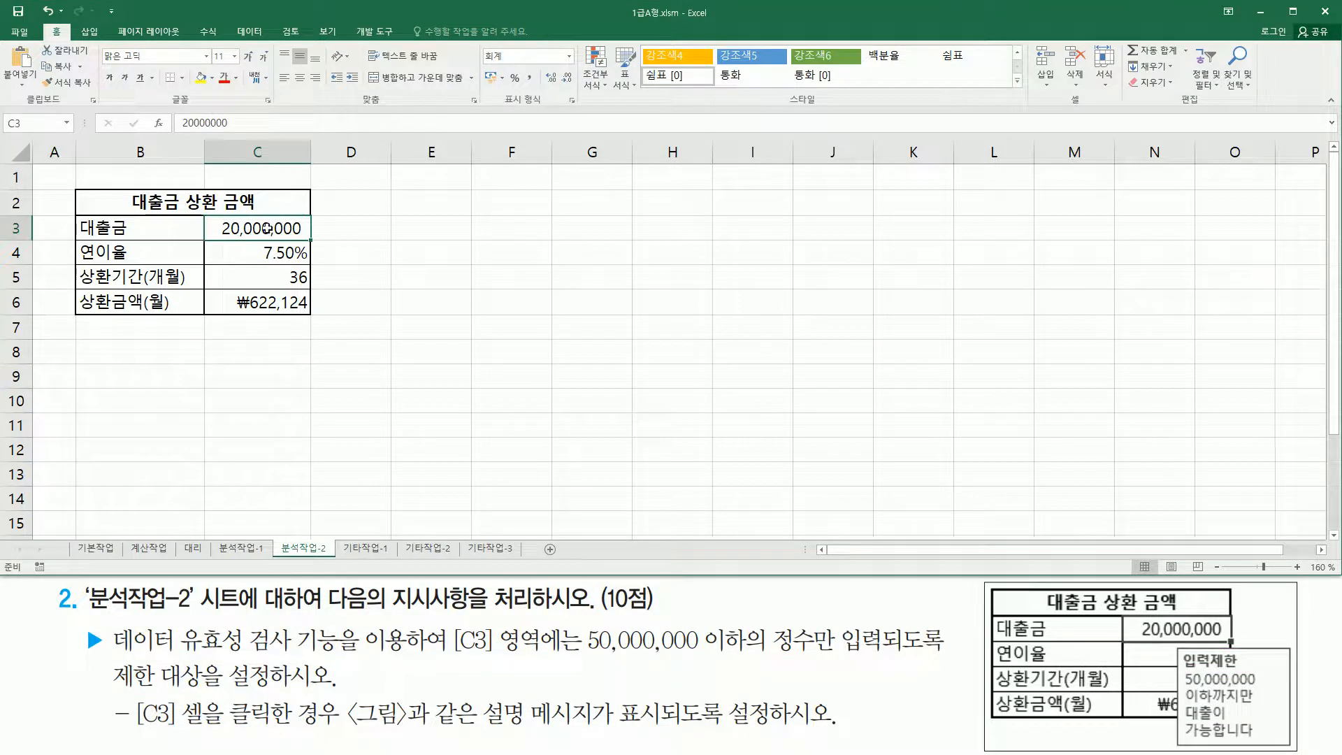
left_click(249, 32)
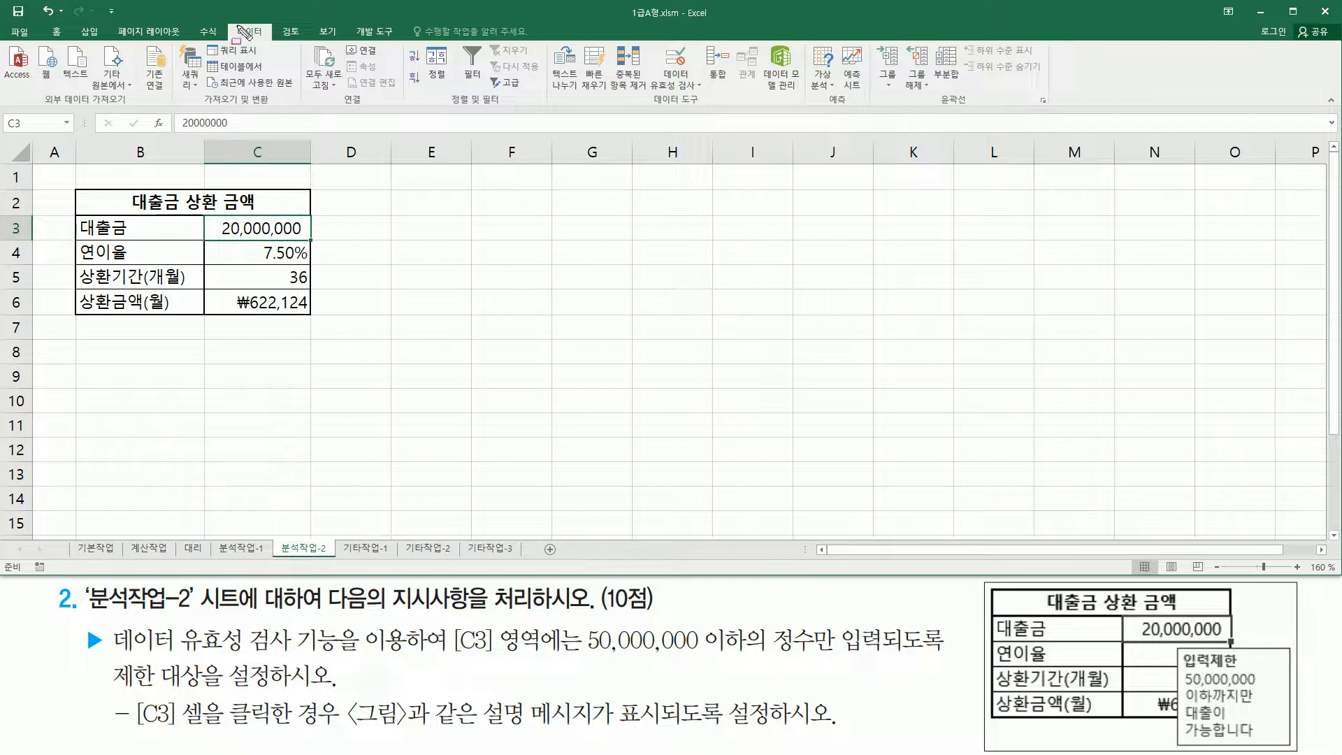
left_click_drag(649, 110, 713, 110)
left_click_drag(648, 46, 710, 99)
key("Escape")
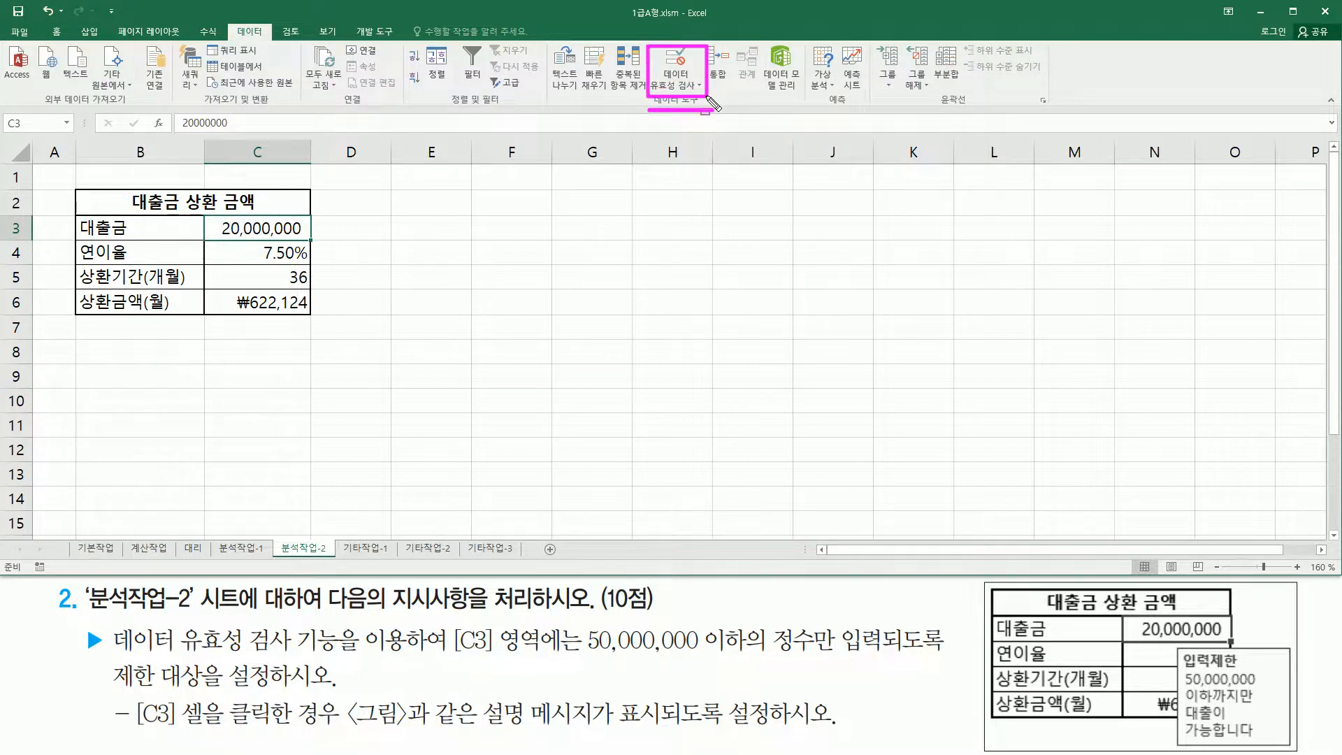
left_click(674, 60)
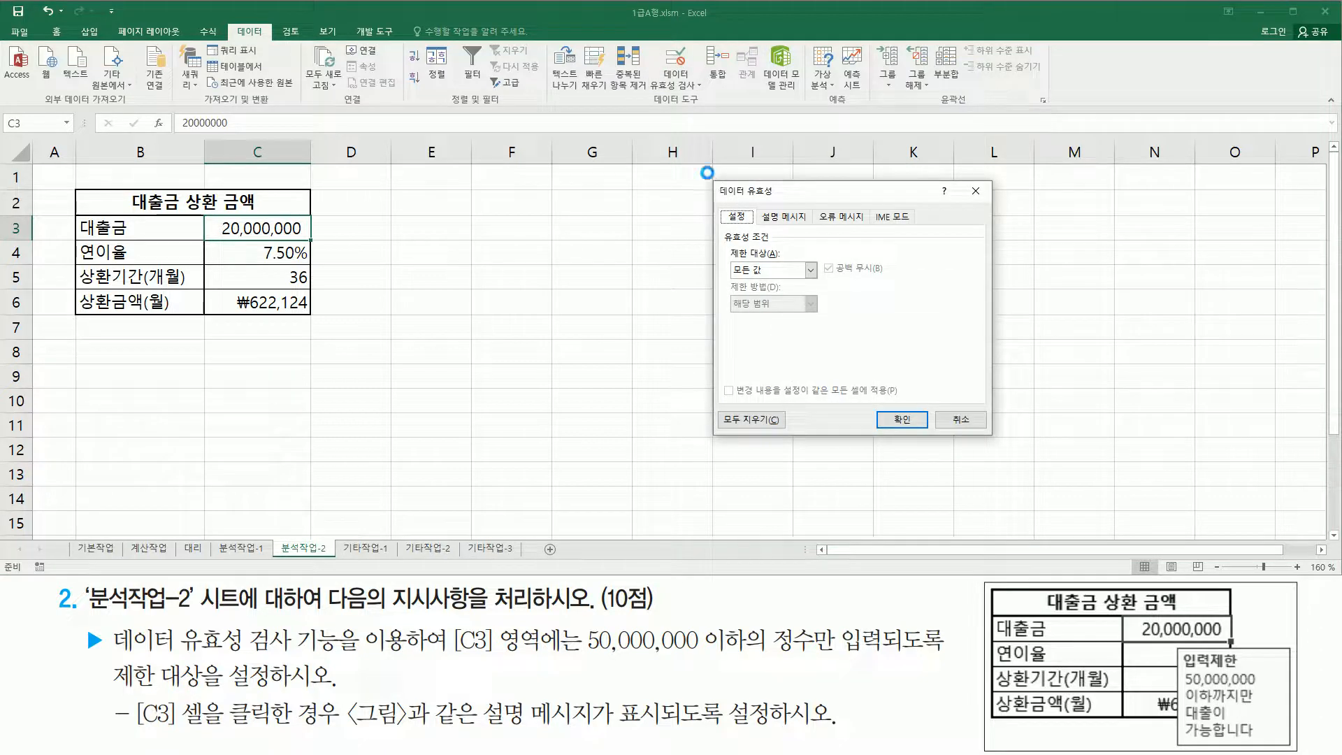
mouse_move(711, 175)
left_mouse_down()
mouse_move(902, 436)
mouse_move(996, 440)
left_mouse_up()
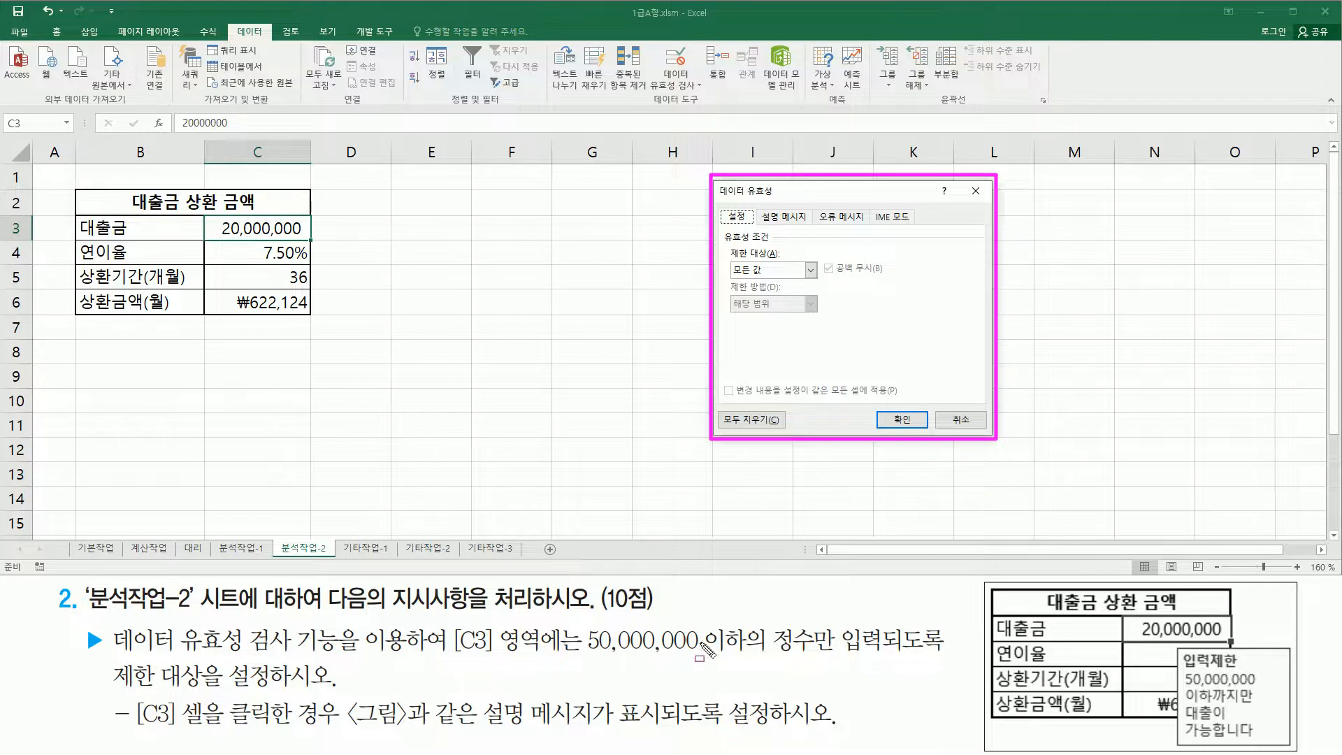
mouse_move(585, 657)
left_mouse_down()
mouse_move(758, 656)
mouse_move(772, 632)
mouse_move(889, 662)
left_mouse_up()
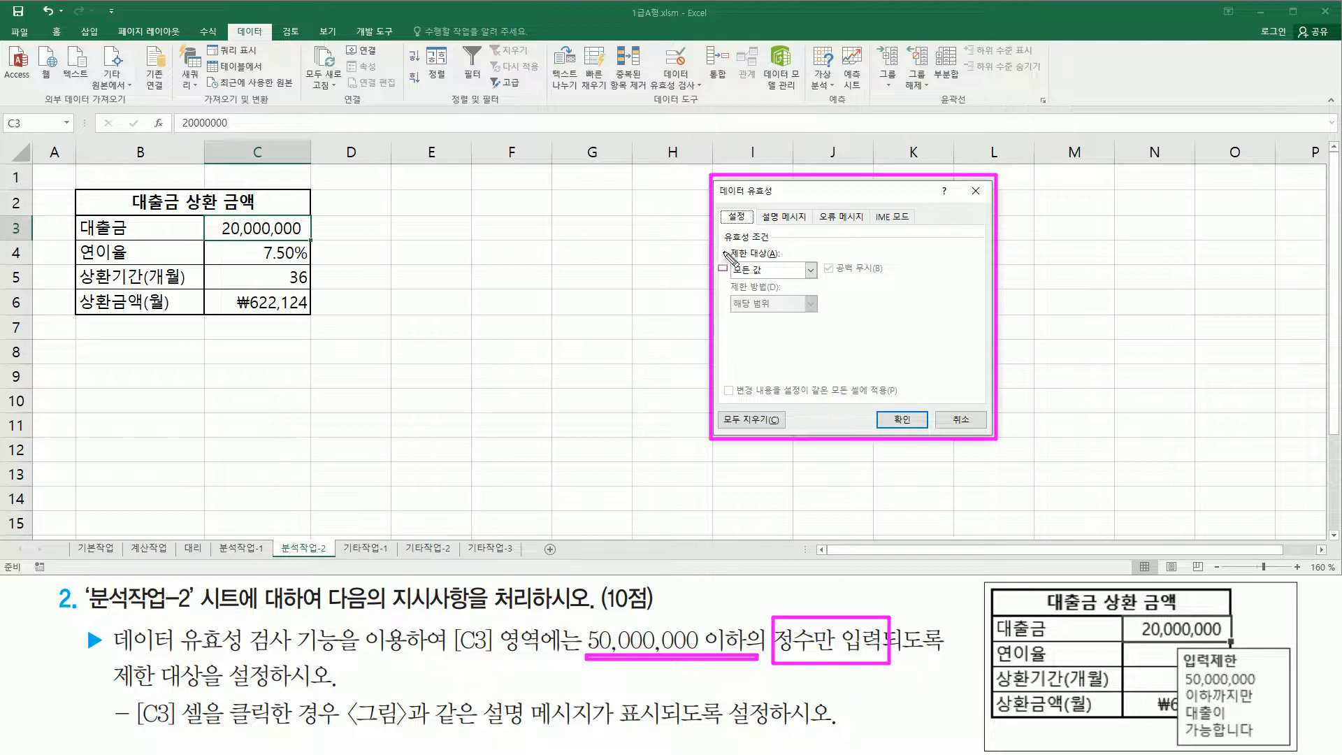
left_click_drag(727, 241, 818, 282)
key("Escape")
left_click(810, 271)
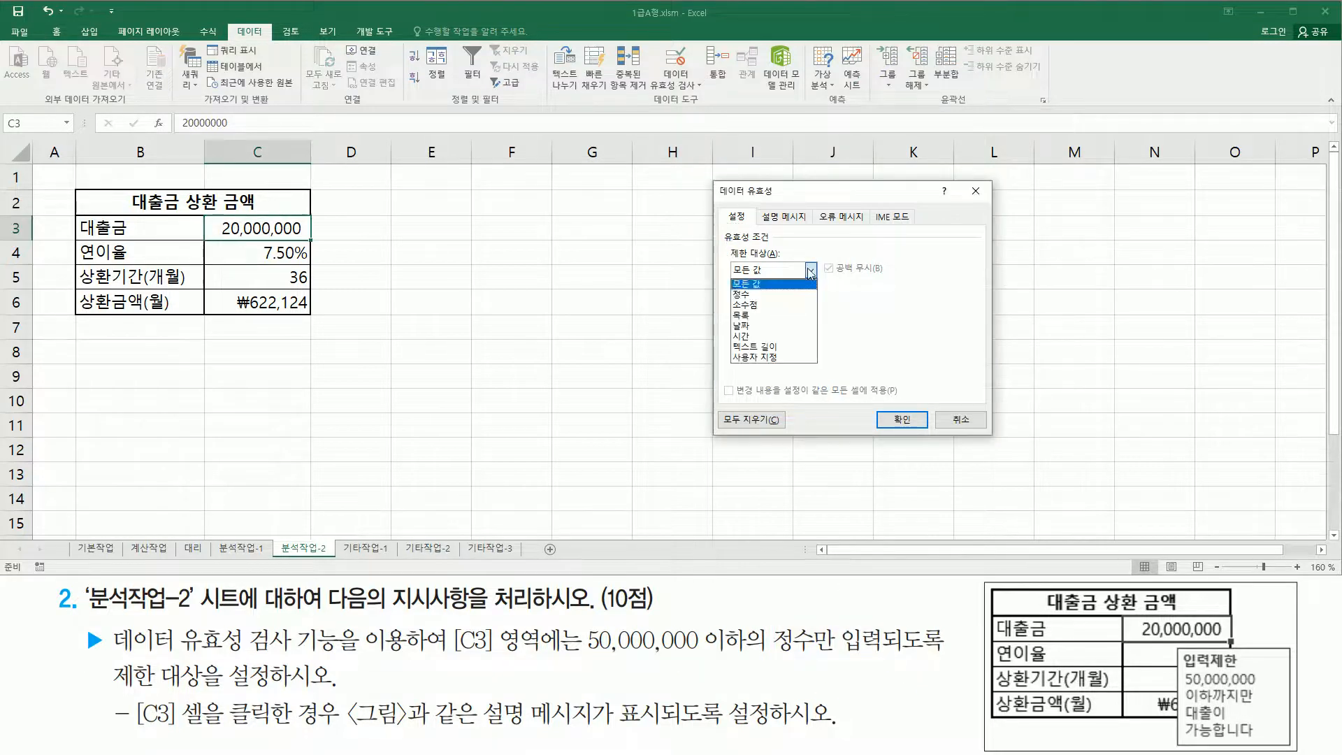
left_click(790, 294)
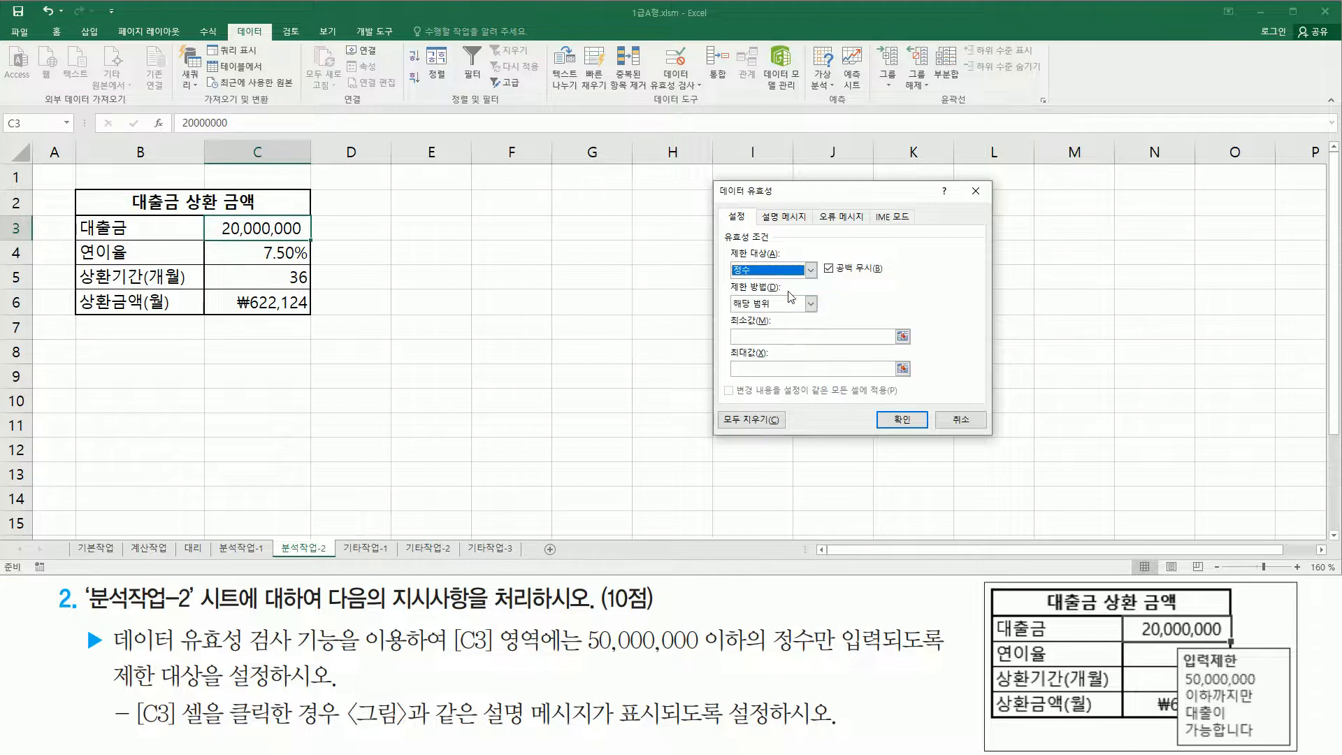
Set the validation condition to <= with a maximum value of 50000000.
left_click(763, 303)
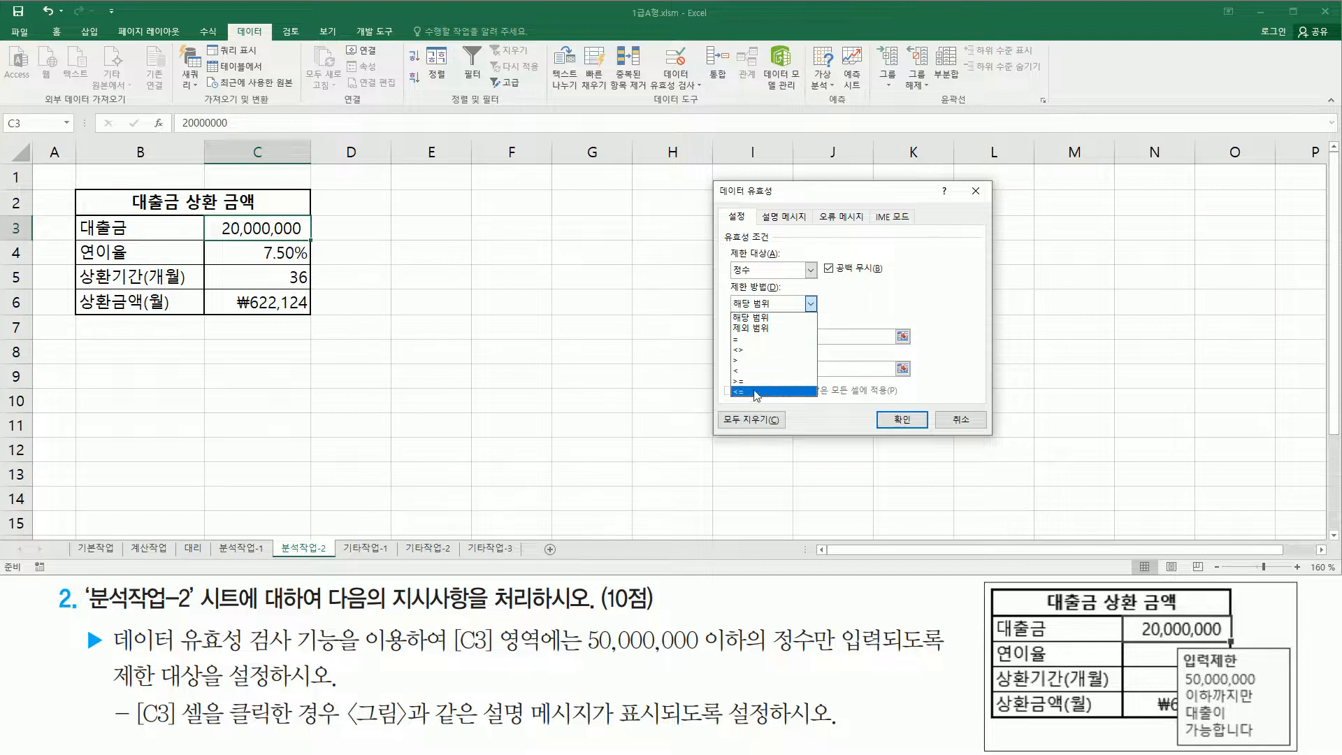
left_click(755, 392)
left_click(757, 335)
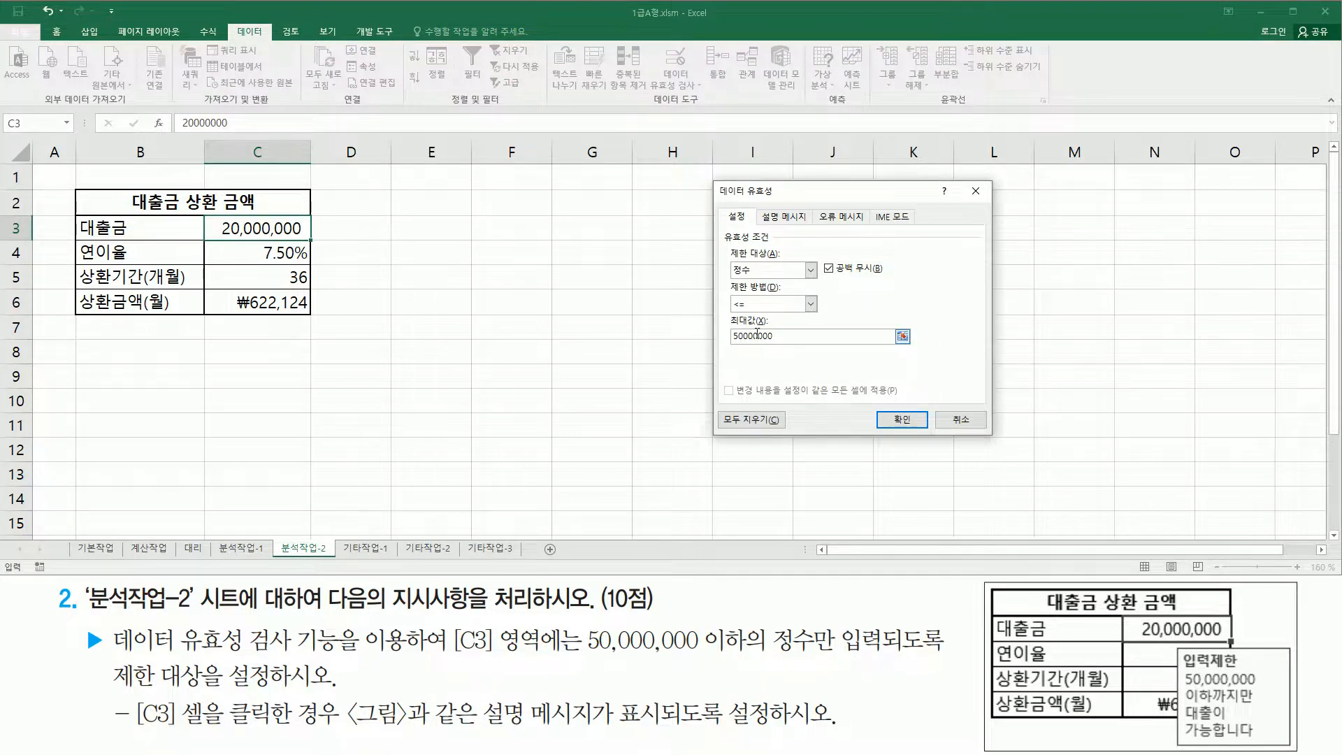
key("ctrl+2")
mouse_move(724, 243)
left_mouse_down()
mouse_move(811, 355)
mouse_move(919, 358)
left_mouse_up()
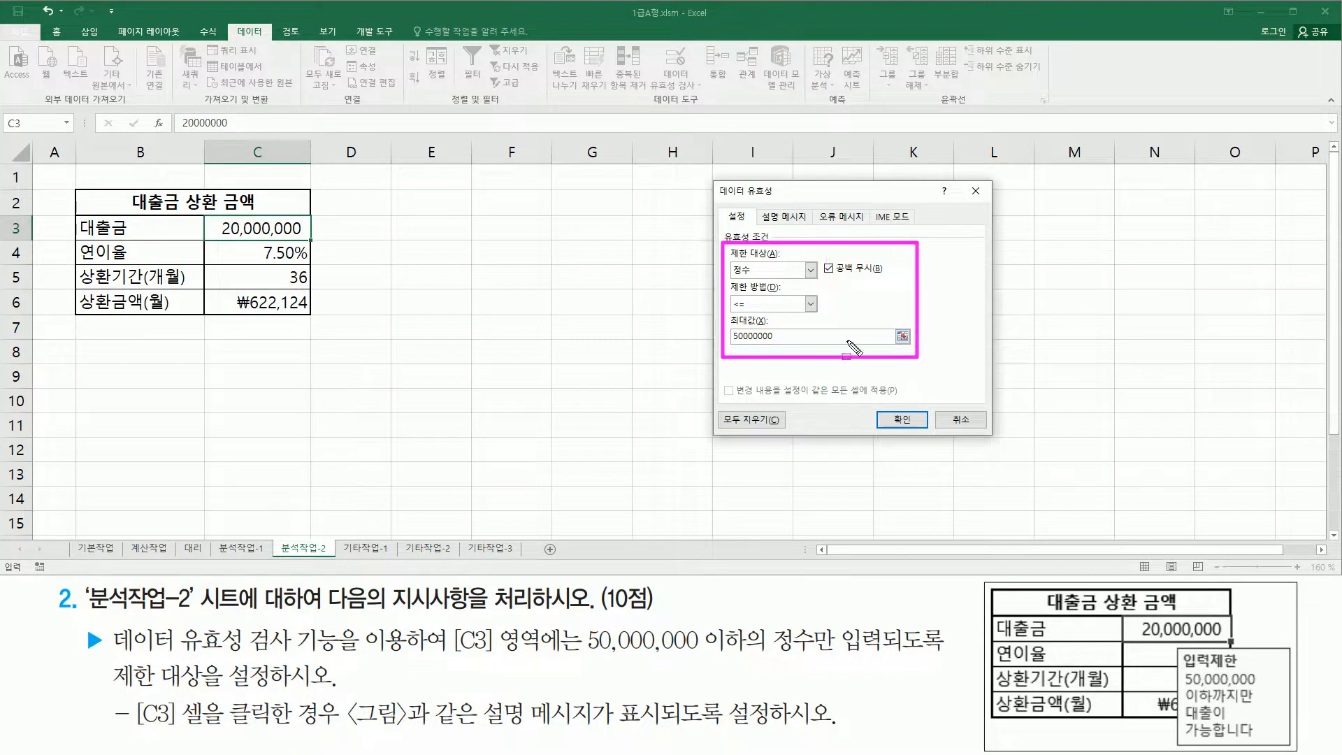
left_click_drag(760, 203, 810, 231)
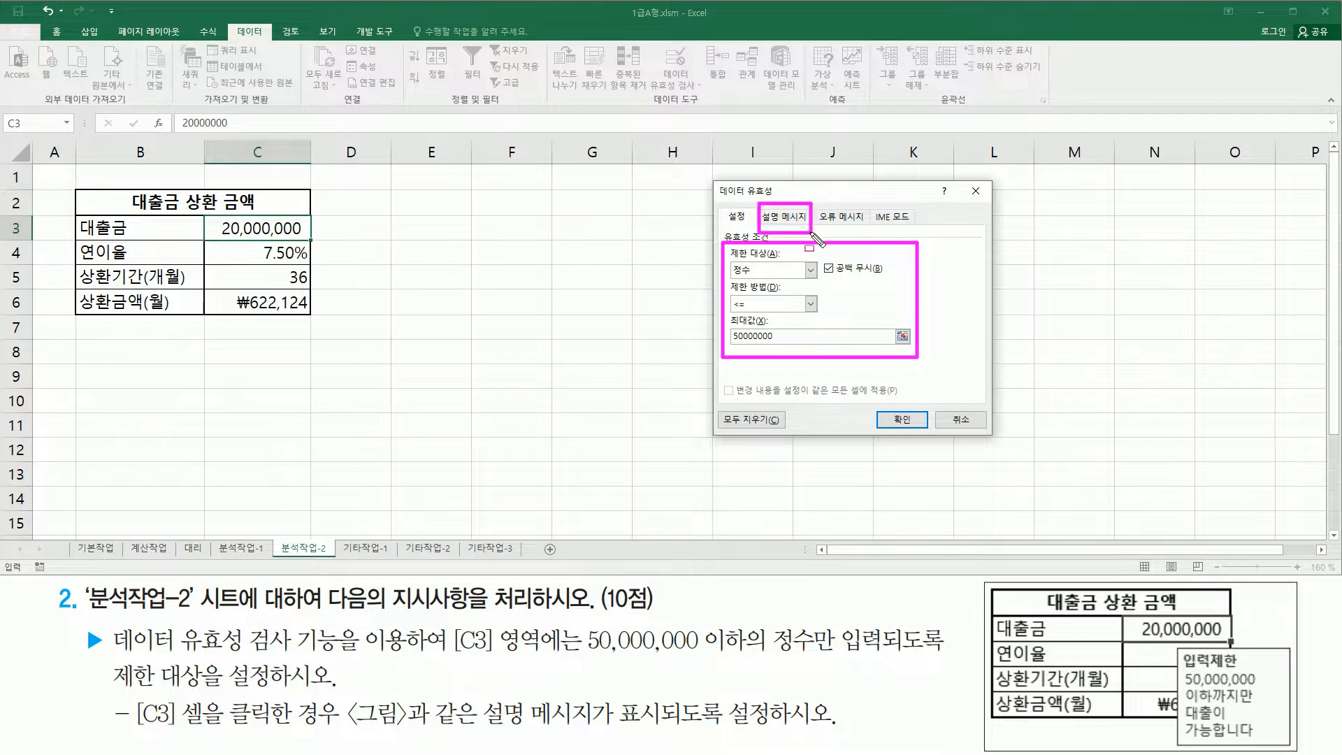
Give the input message for C3 the title 입력제한.
left_click(788, 219)
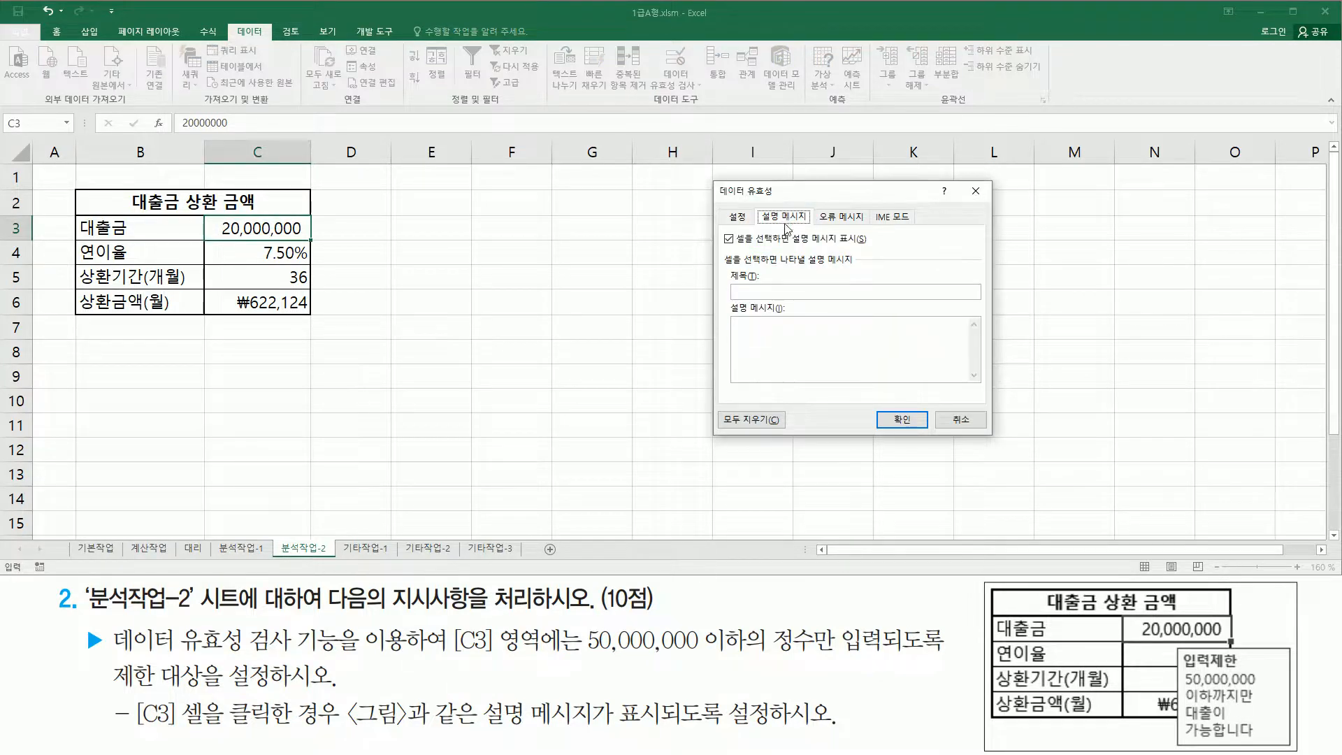
left_click_drag(732, 248, 879, 254)
mouse_move(717, 224)
left_mouse_down()
mouse_move(825, 284)
mouse_move(984, 329)
mouse_move(985, 389)
left_mouse_up()
key("Escape")
key("Escape")
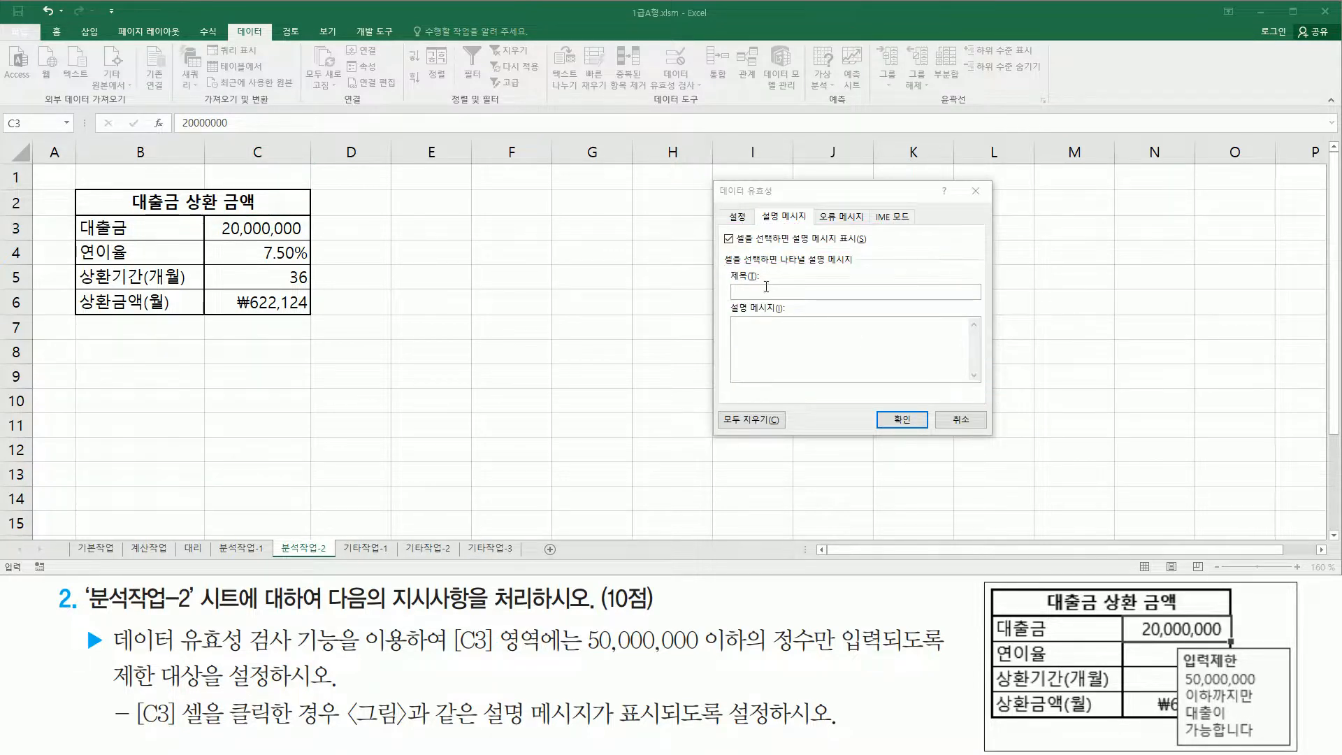
left_click(773, 289)
type("입력제한")
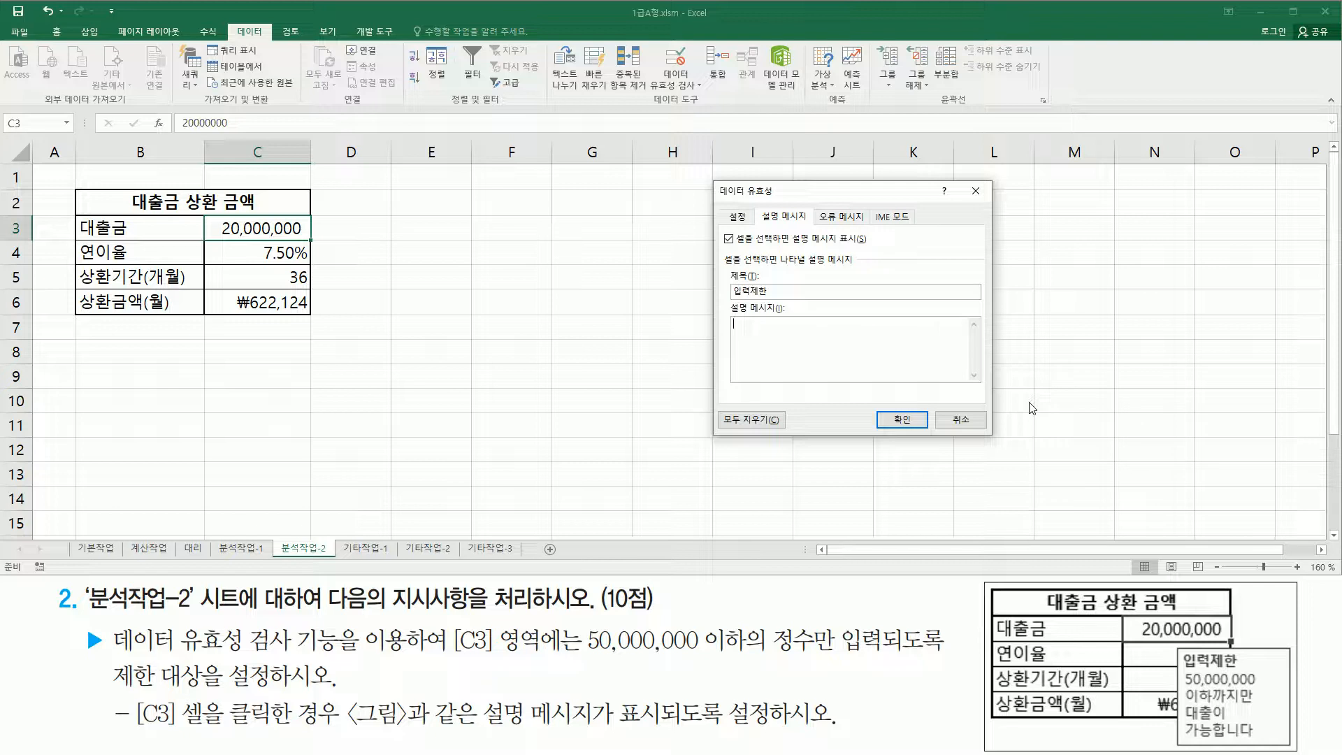
Enter 50,000,000 이하까지만 대출이 가능합니다 as the input message text and apply the validation to C3.
type(",000,000 이하까지만 대출이 가능합니다")
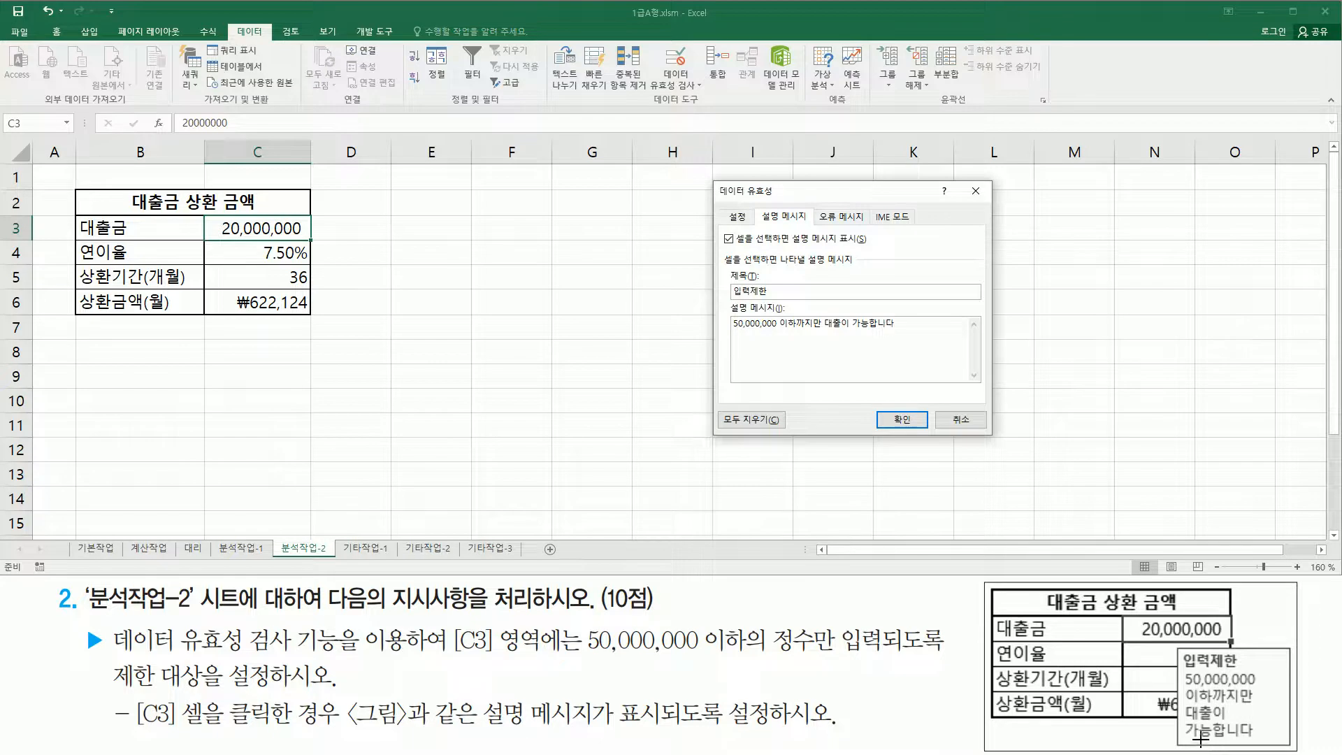
left_click_drag(1187, 740, 1252, 738)
key("Escape")
left_click(936, 342)
left_click_drag(874, 404, 926, 436)
key("Escape")
left_click(901, 420)
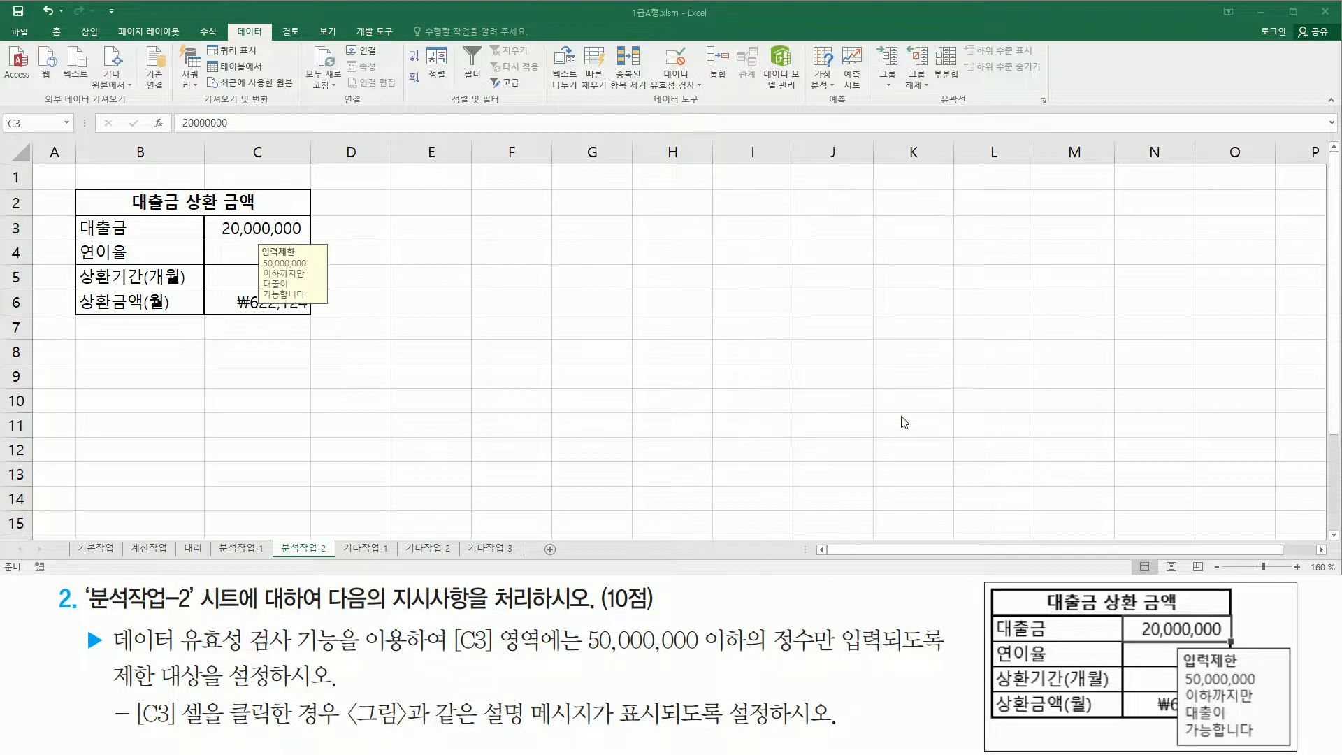
Move off C3 and select it again to check its input message.
left_click(434, 255)
left_click(446, 332)
left_click(447, 264)
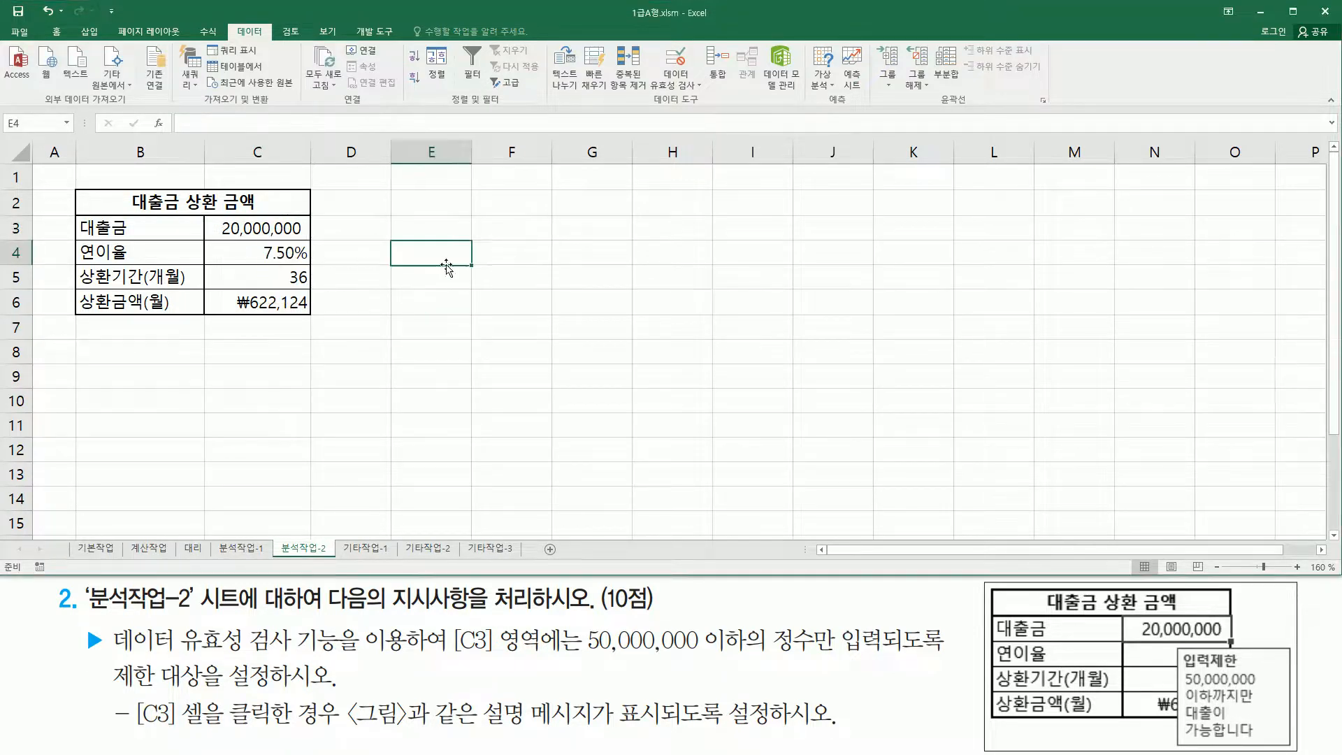
left_click(226, 228)
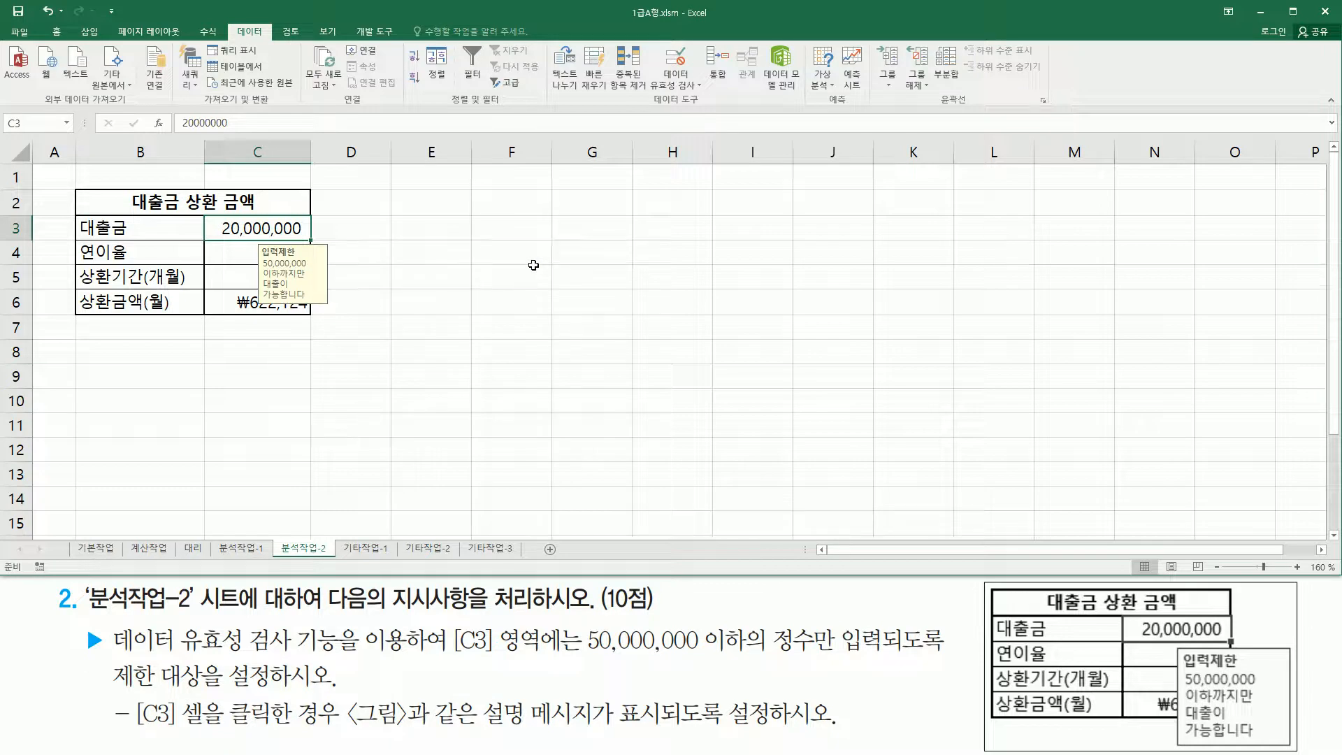
Enter 10000000 in C3 to test a loan amount within the limit.
type("10000")
type("000")
key("Return")
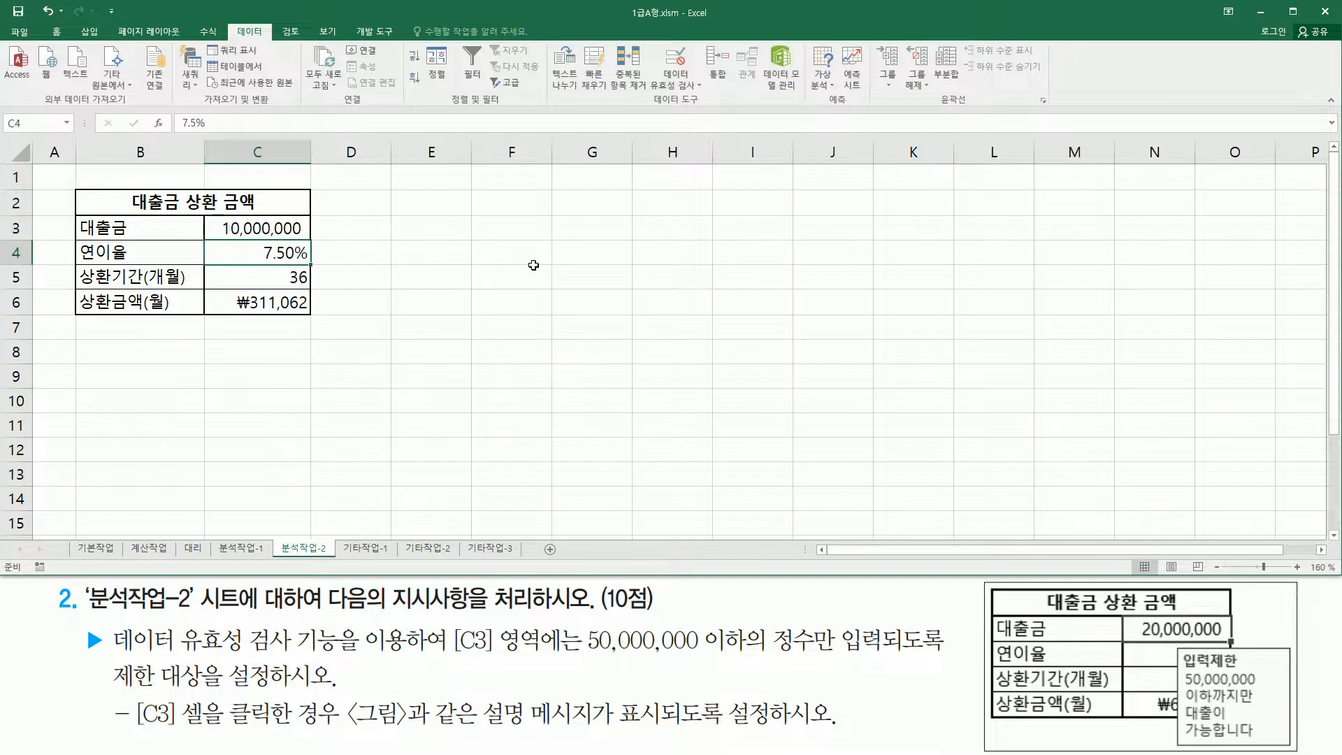
Try to enter 70000000 in C3 to test the limit, and cancel the entry.
left_click(282, 225)
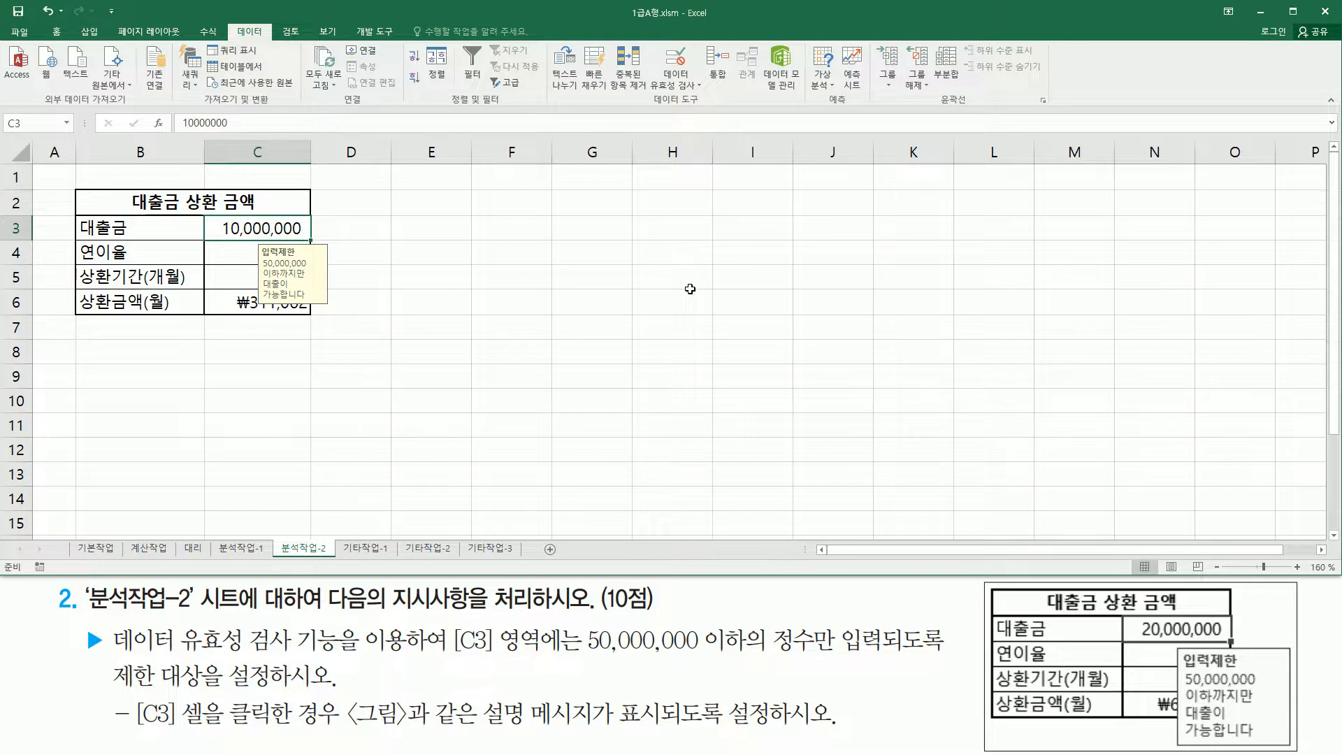
type("70000000")
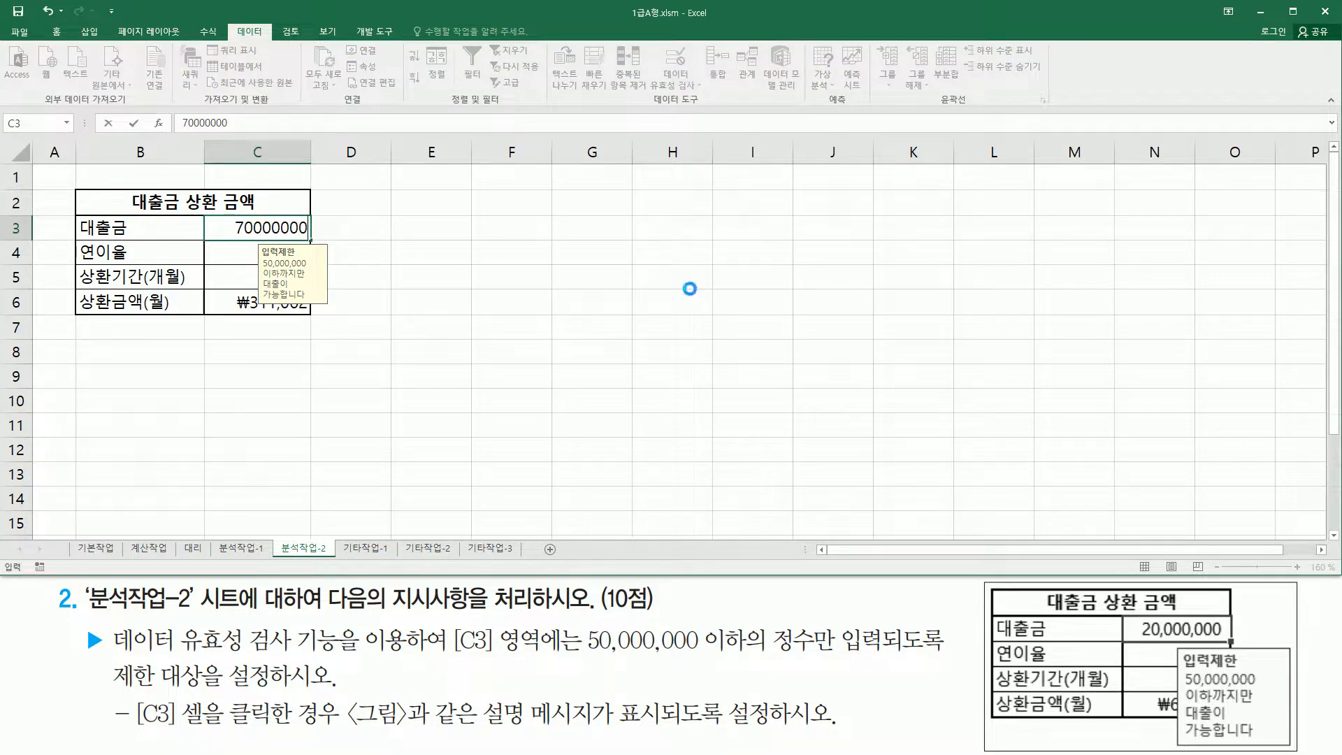
key("Return")
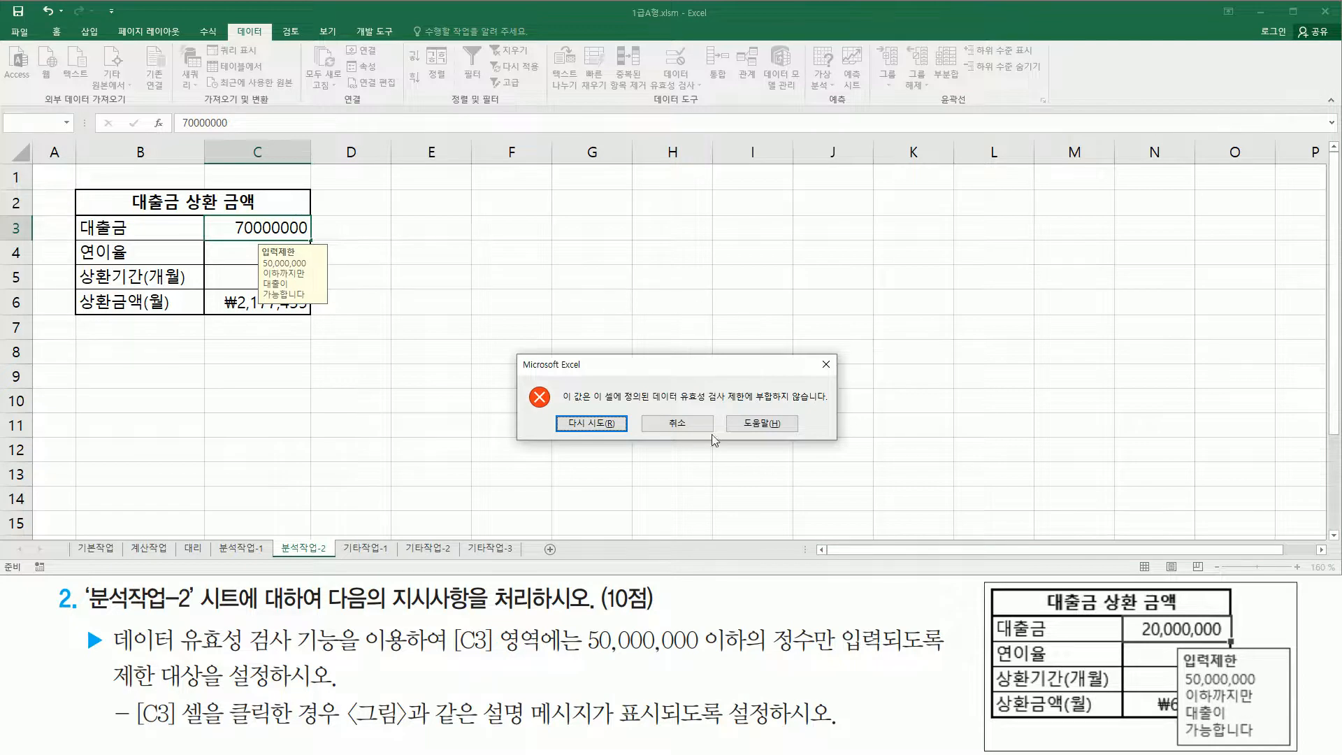
left_click_drag(676, 405, 825, 405)
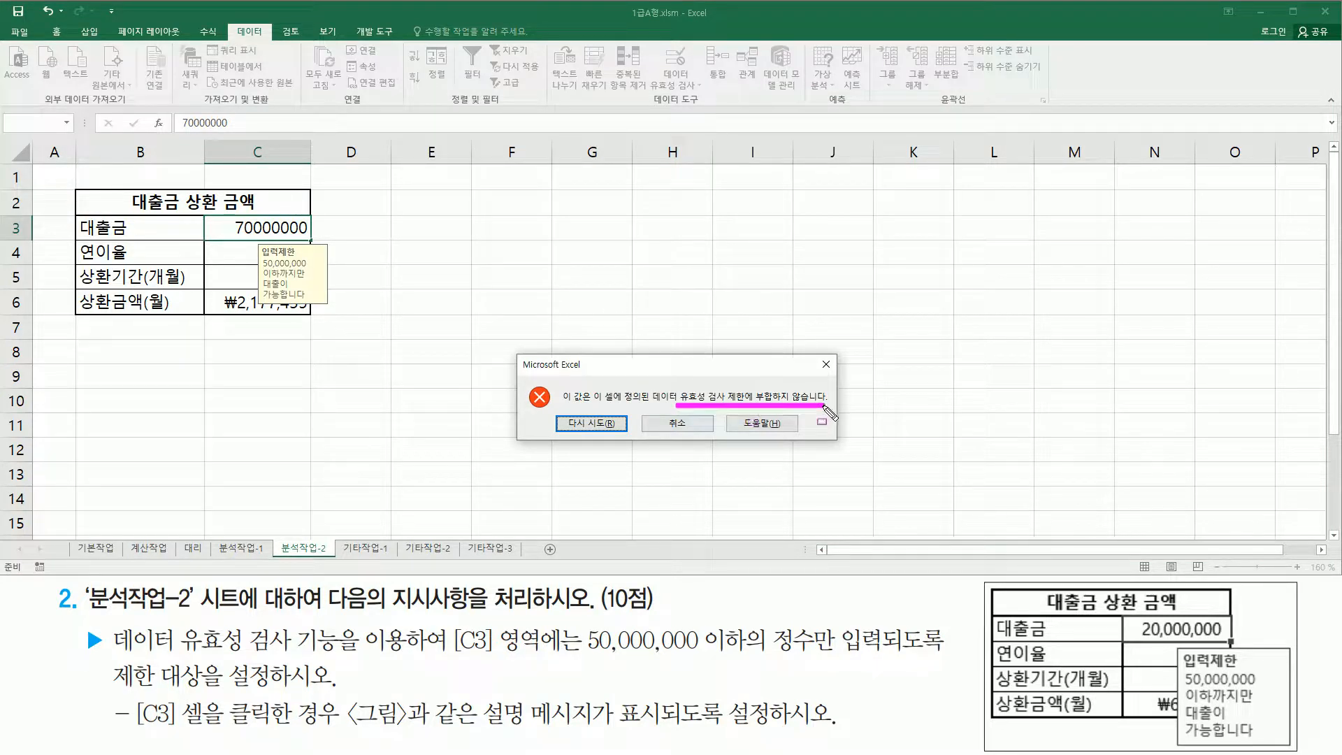
left_click(671, 420)
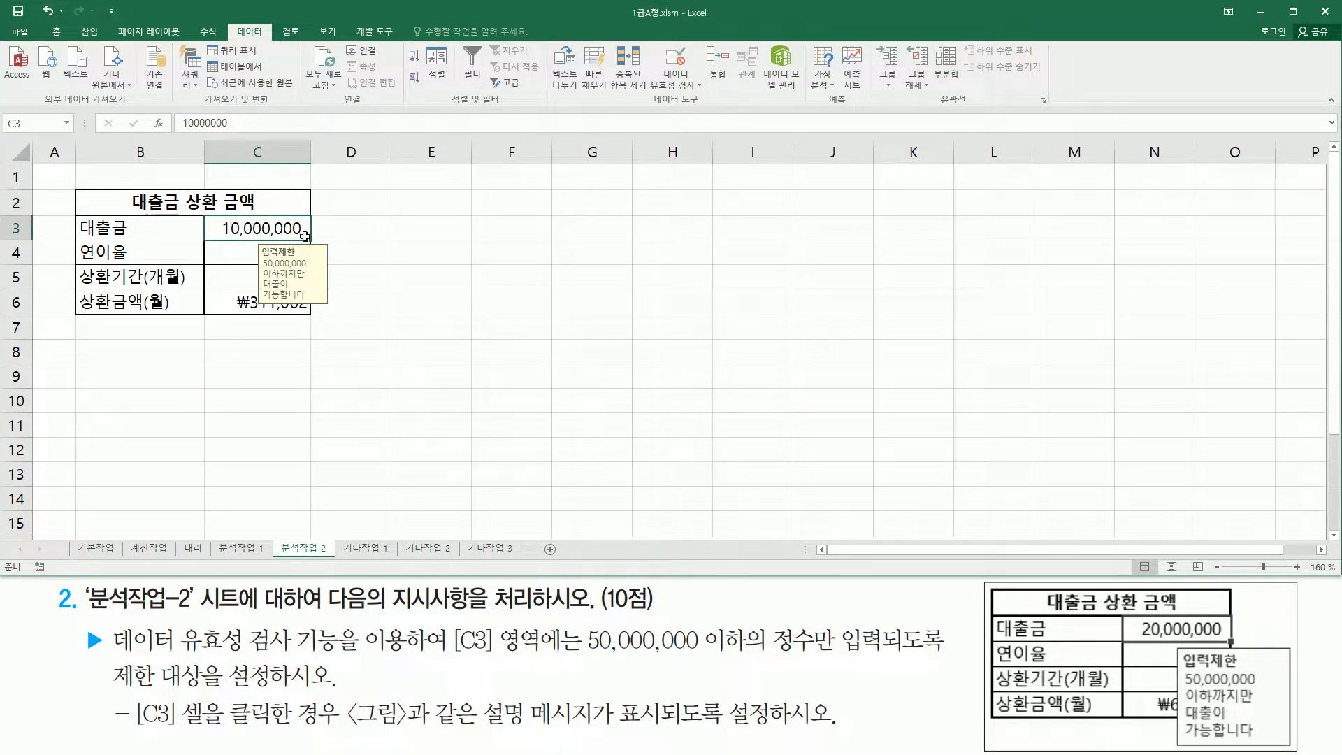
Set the 대출금 amount in C3 to 20000000 and deselect the table.
double_click(234, 227)
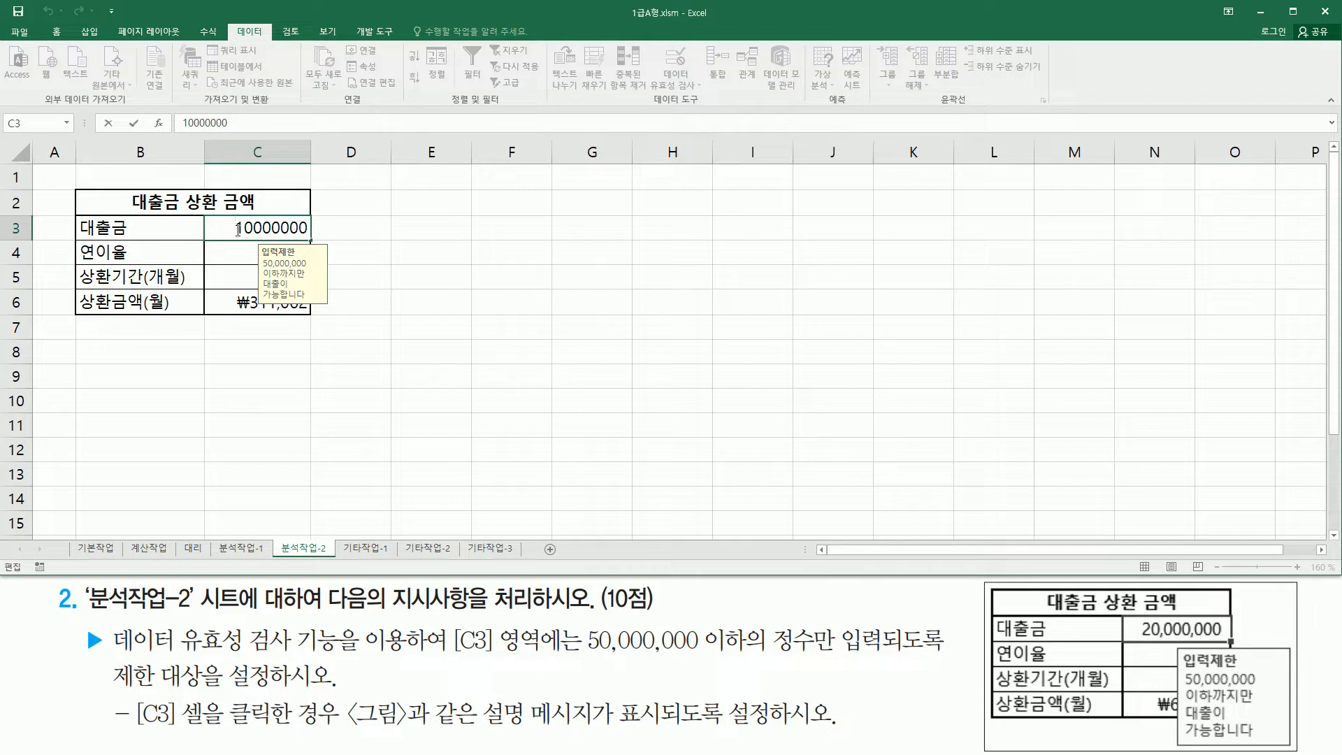
left_click_drag(244, 230, 229, 229)
type("2")
key("Return")
left_click(541, 294)
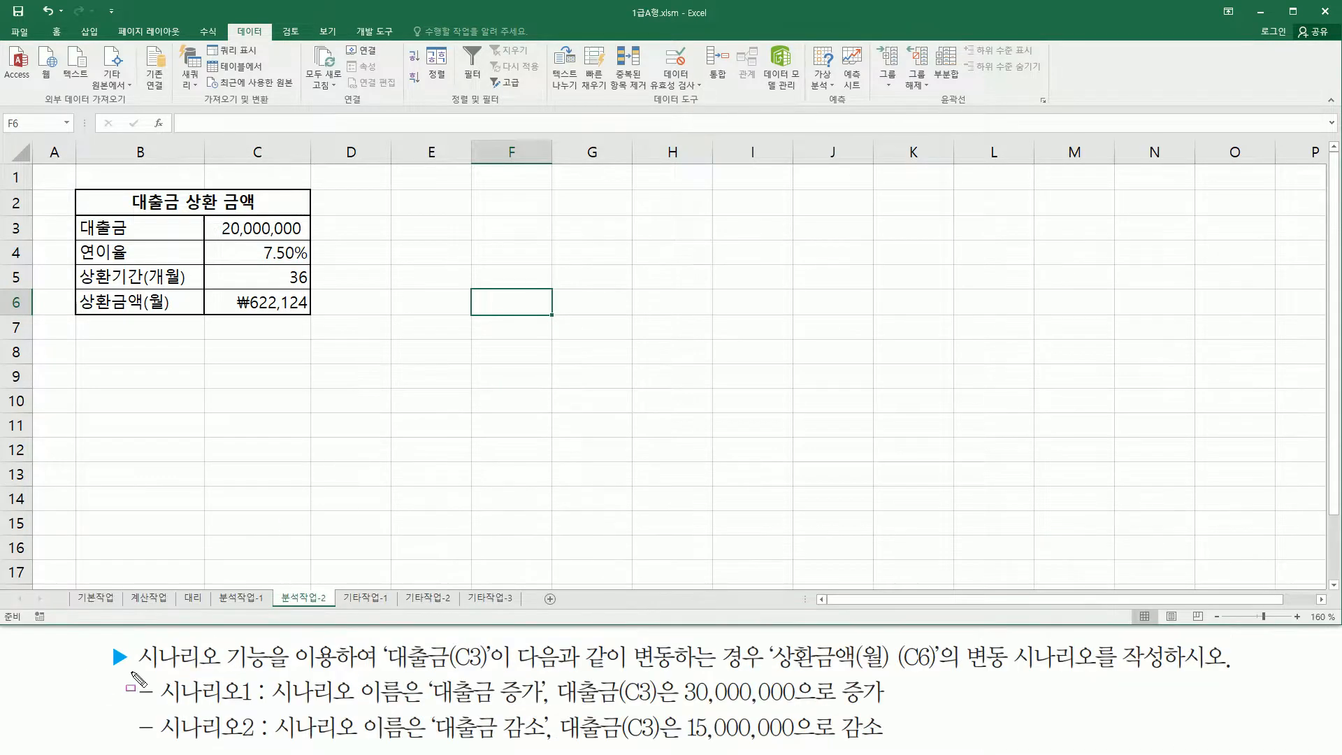
Examine the scenario instructions for 대출금 (C3) and 상환금액(월) (C6), including the 대출금 증가 and 대출금 감소 amounts.
mouse_move(137, 672)
left_mouse_down()
mouse_move(267, 671)
mouse_move(268, 638)
left_mouse_up()
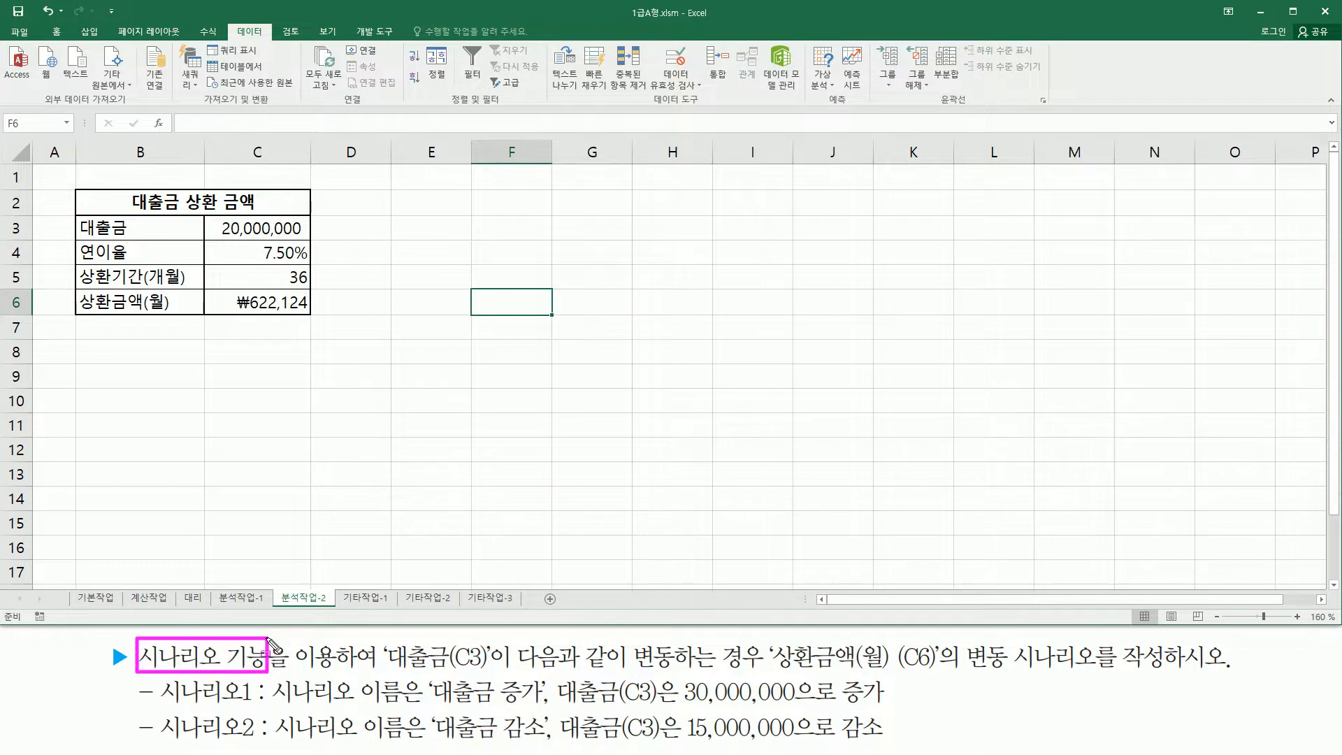
left_click_drag(383, 676, 494, 676)
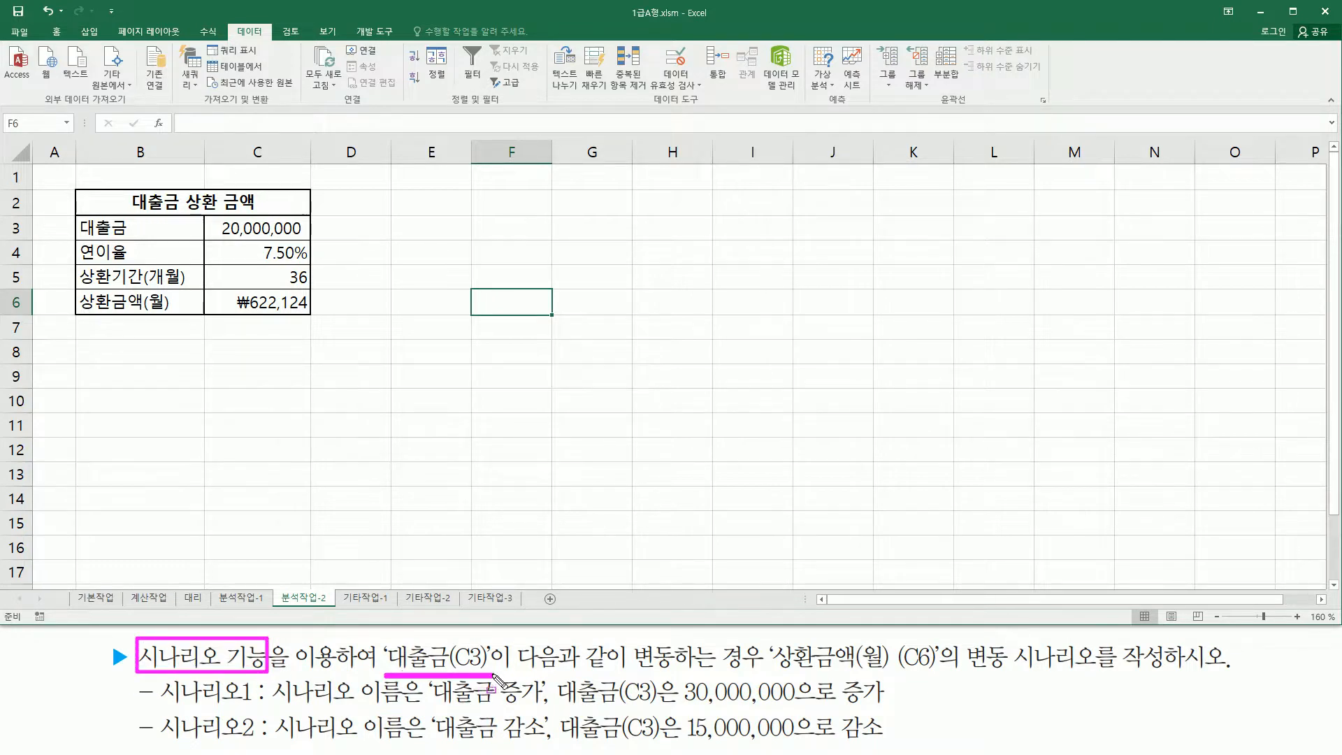
left_click_drag(209, 241, 312, 244)
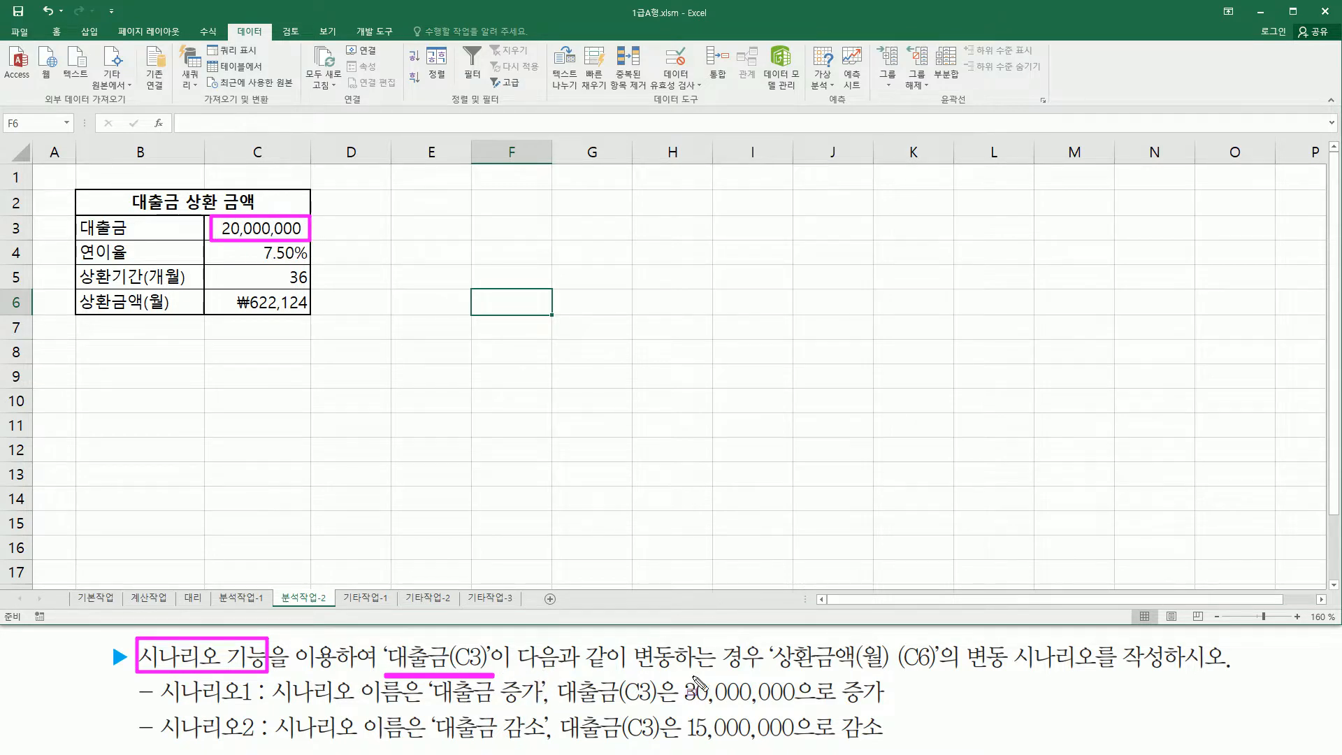
mouse_move(771, 676)
left_mouse_down()
mouse_move(940, 699)
mouse_move(943, 638)
left_mouse_up()
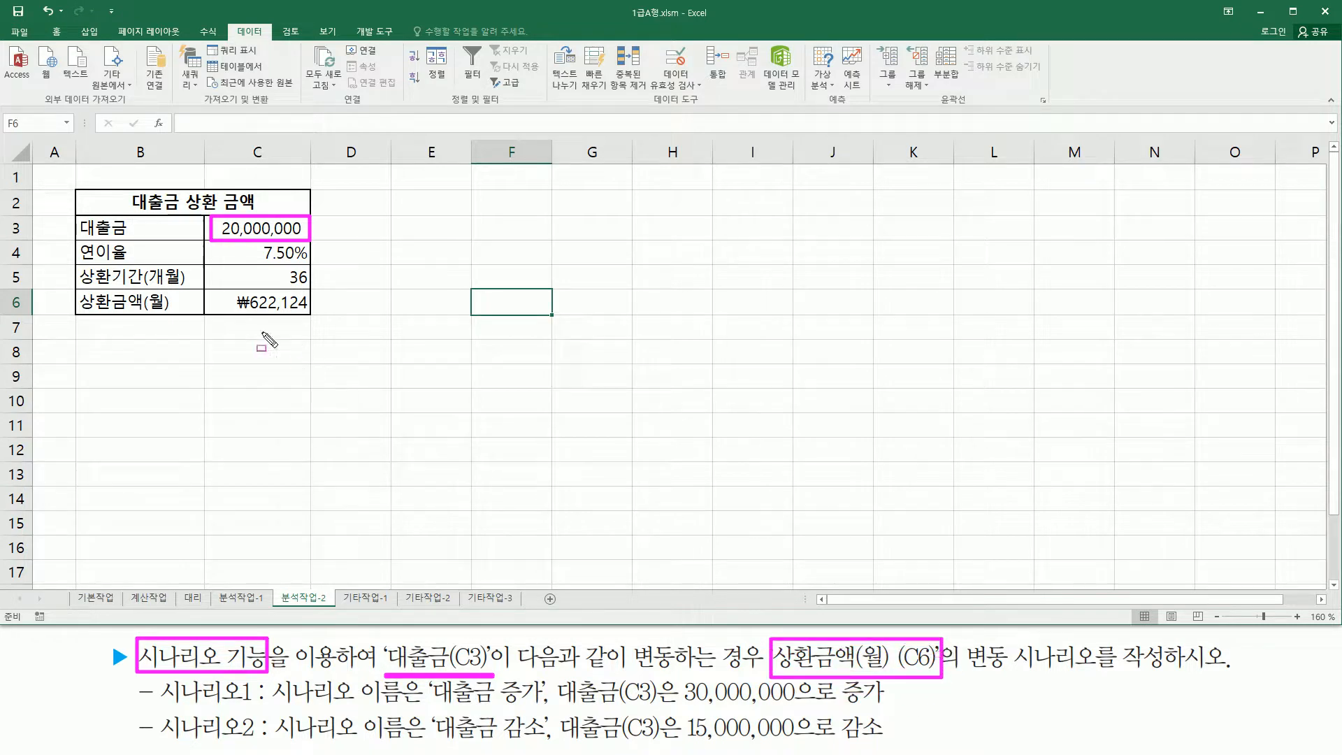
left_click_drag(237, 314, 308, 316)
left_click_drag(554, 706, 802, 706)
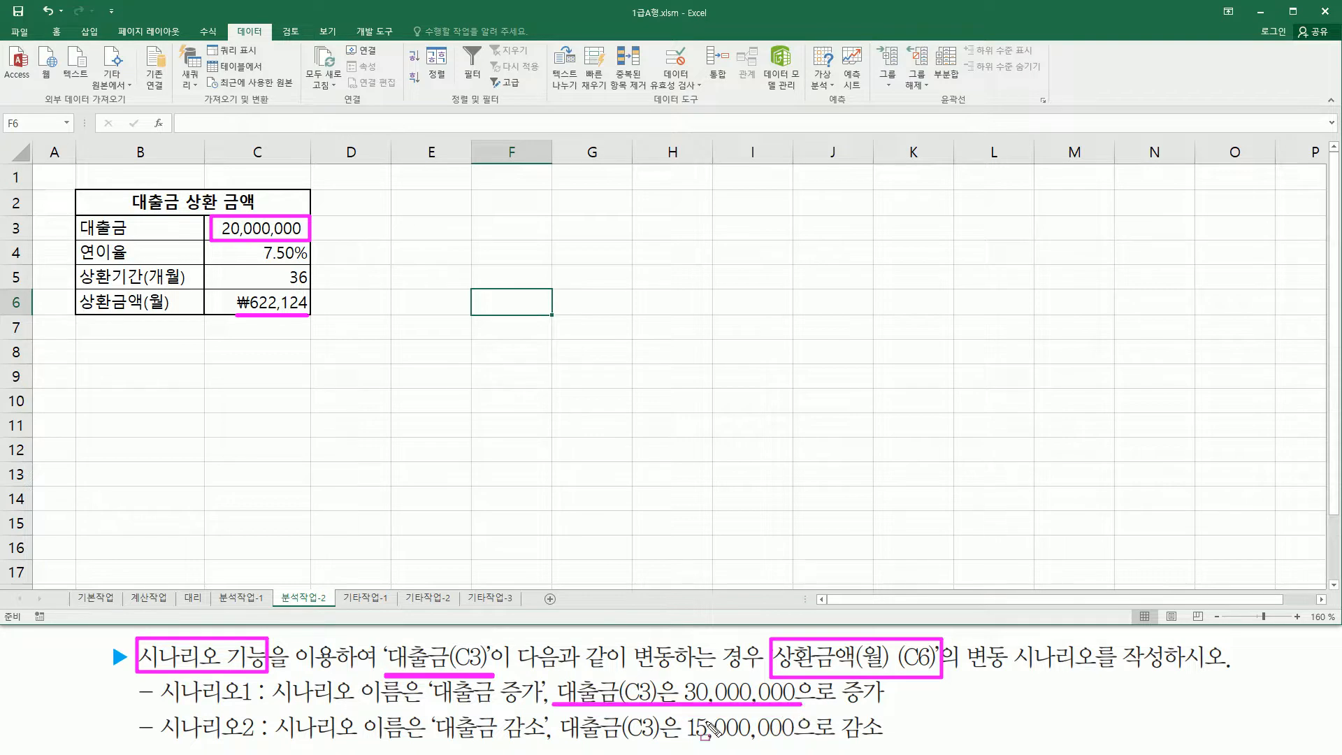
left_click_drag(562, 743, 796, 744)
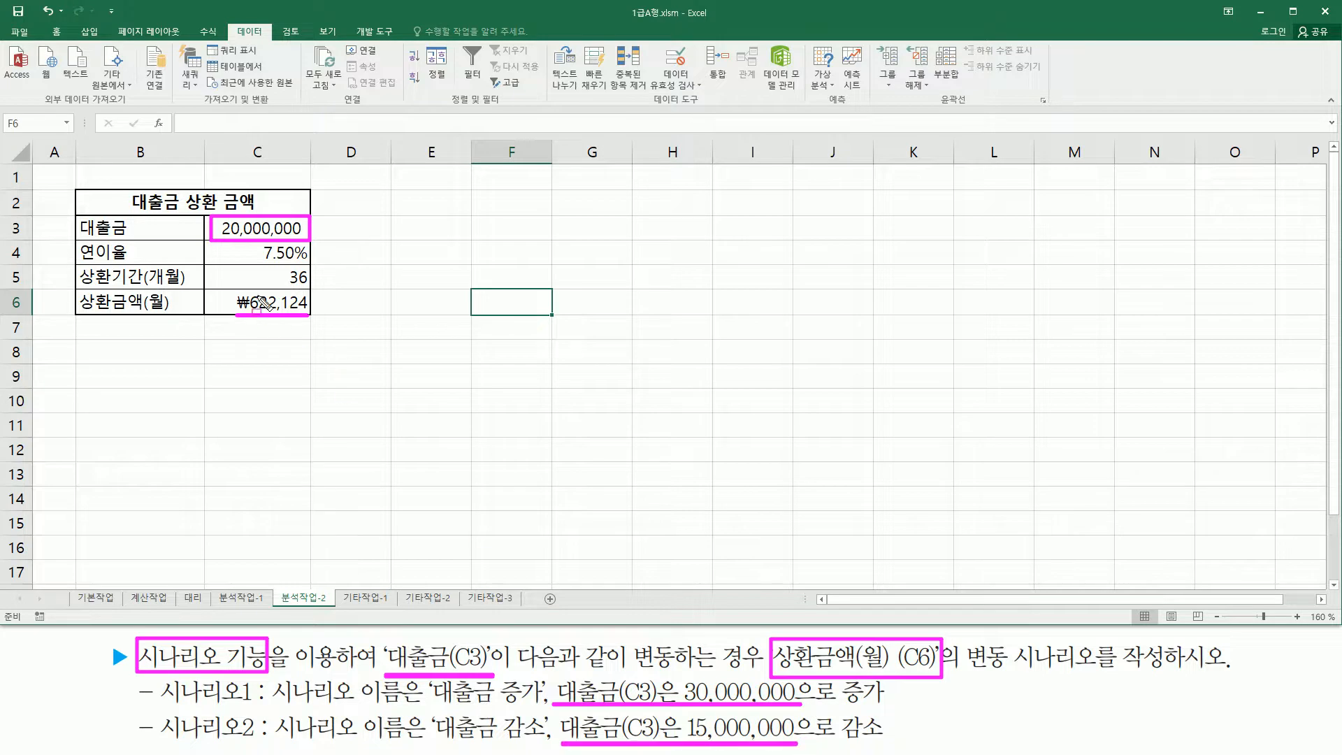
left_click_drag(228, 287, 314, 323)
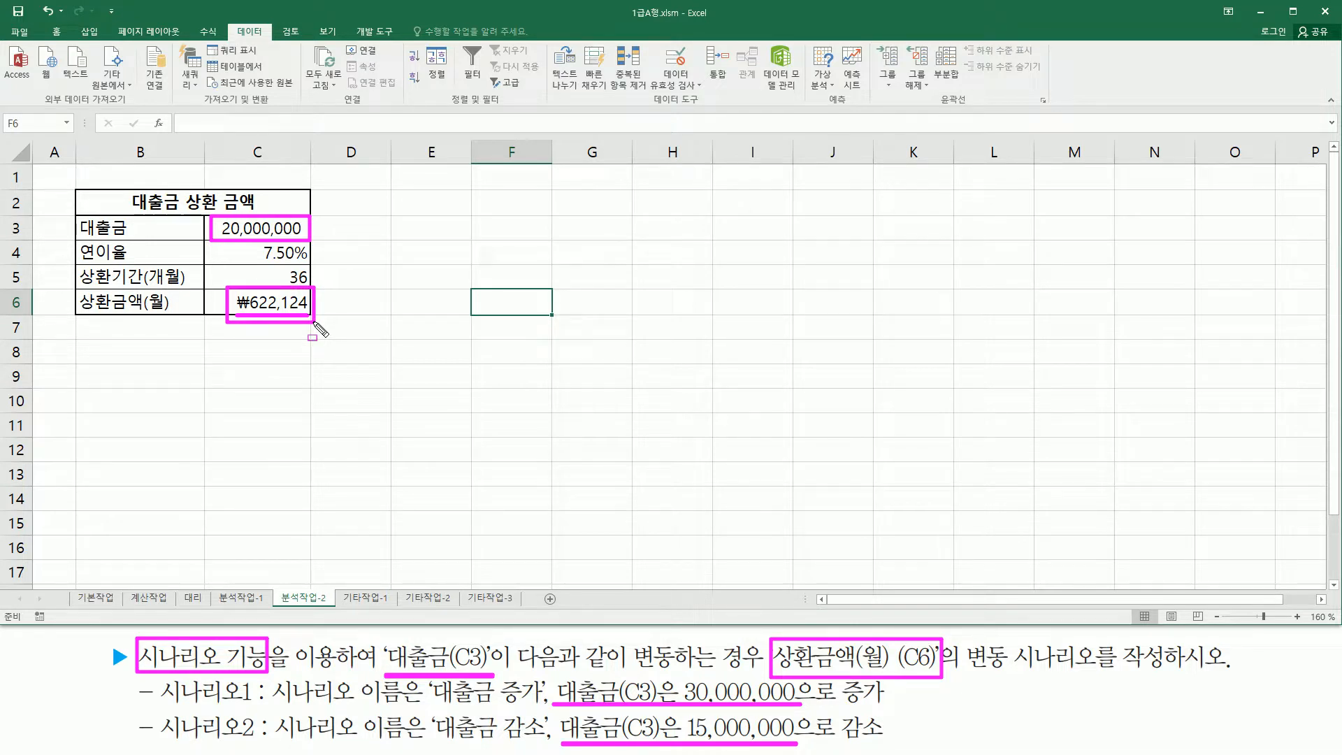
key("Escape")
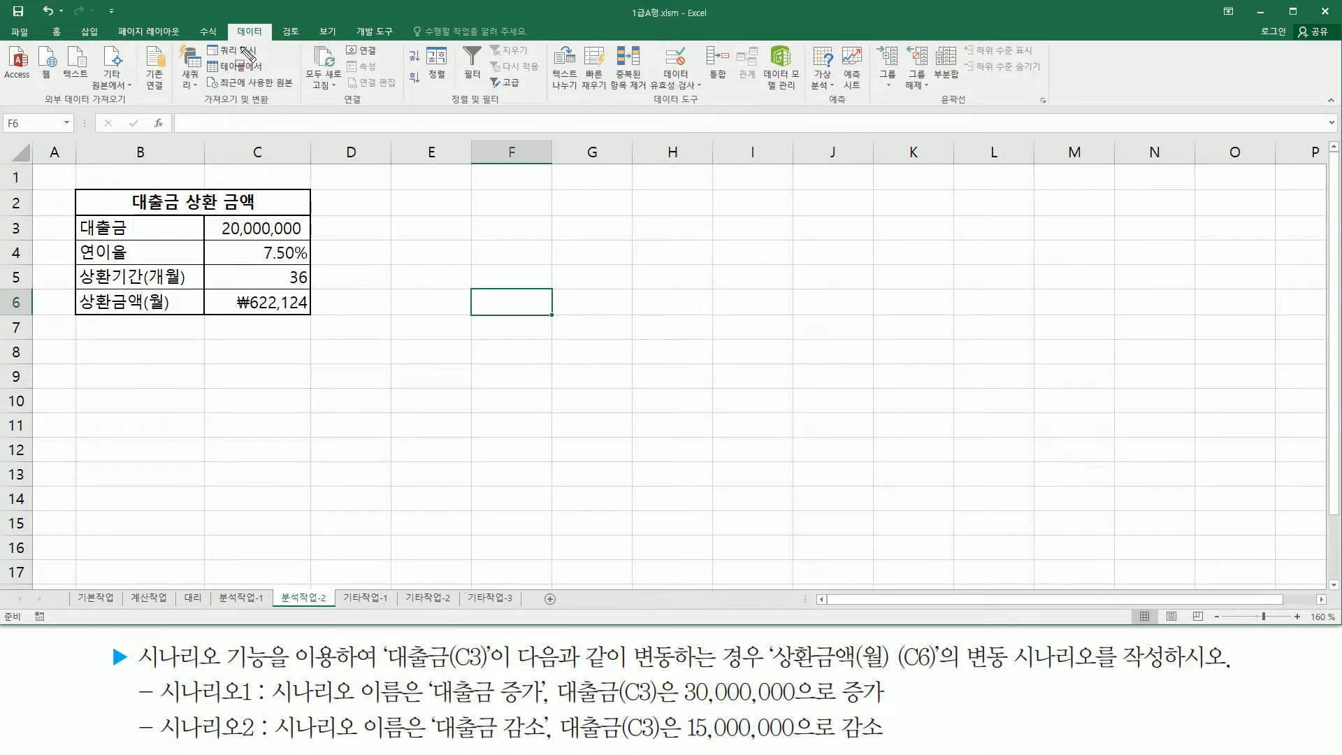
Open the Scenario Manager from the What-If Analysis tools and start adding a new scenario.
left_click_drag(233, 20, 273, 43)
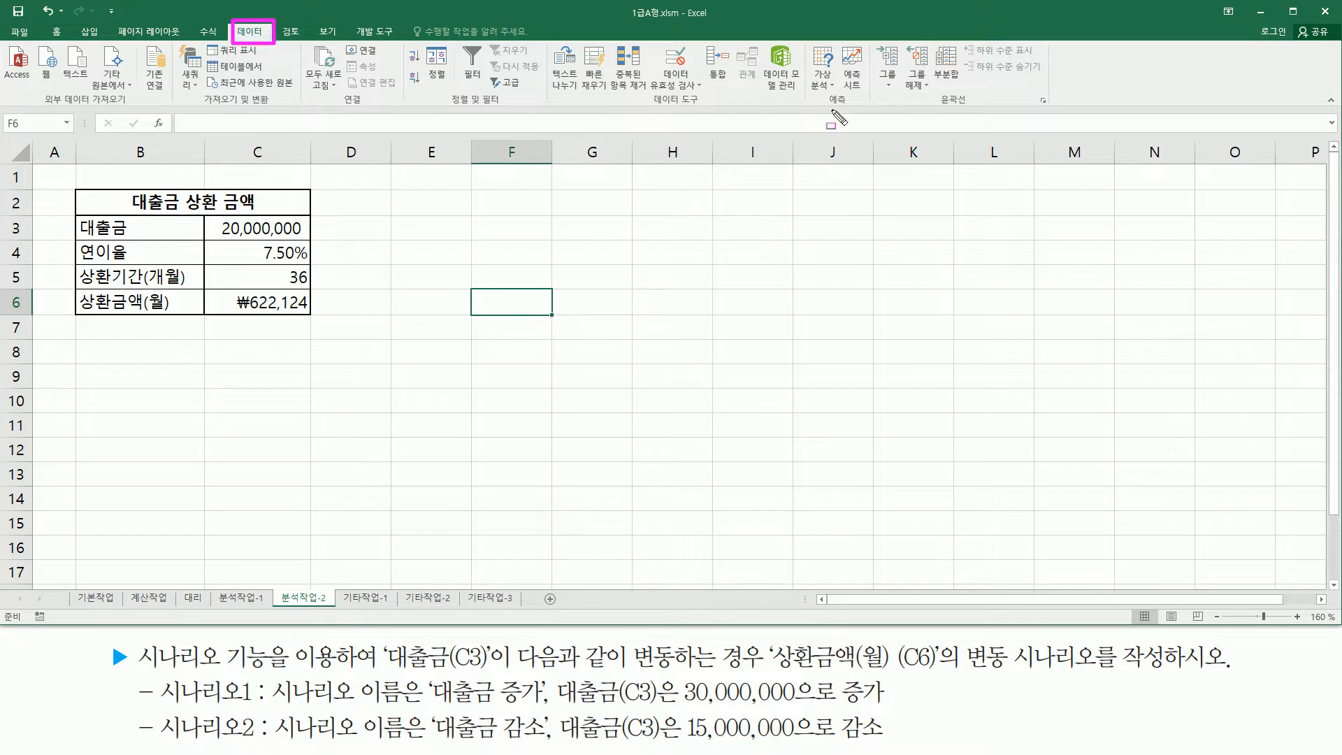
left_click_drag(817, 109, 860, 110)
left_click_drag(804, 44, 848, 106)
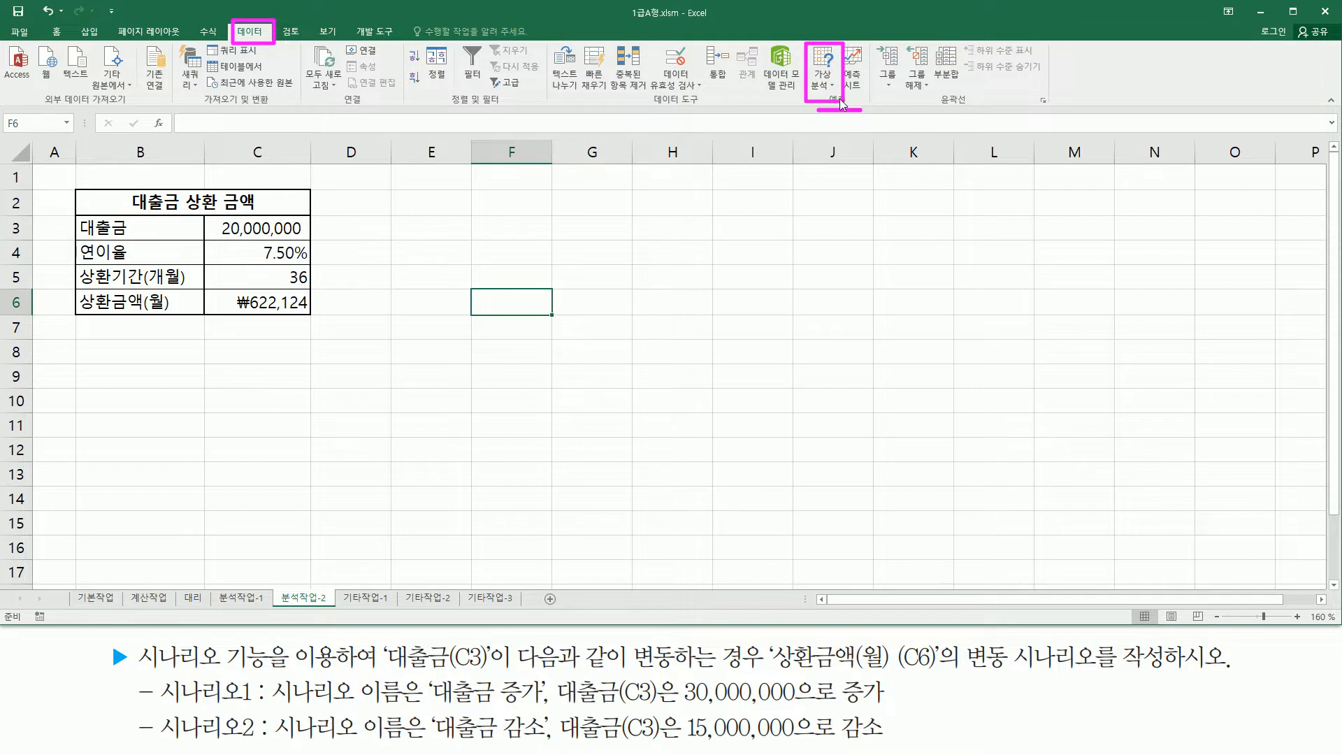
left_click(823, 73)
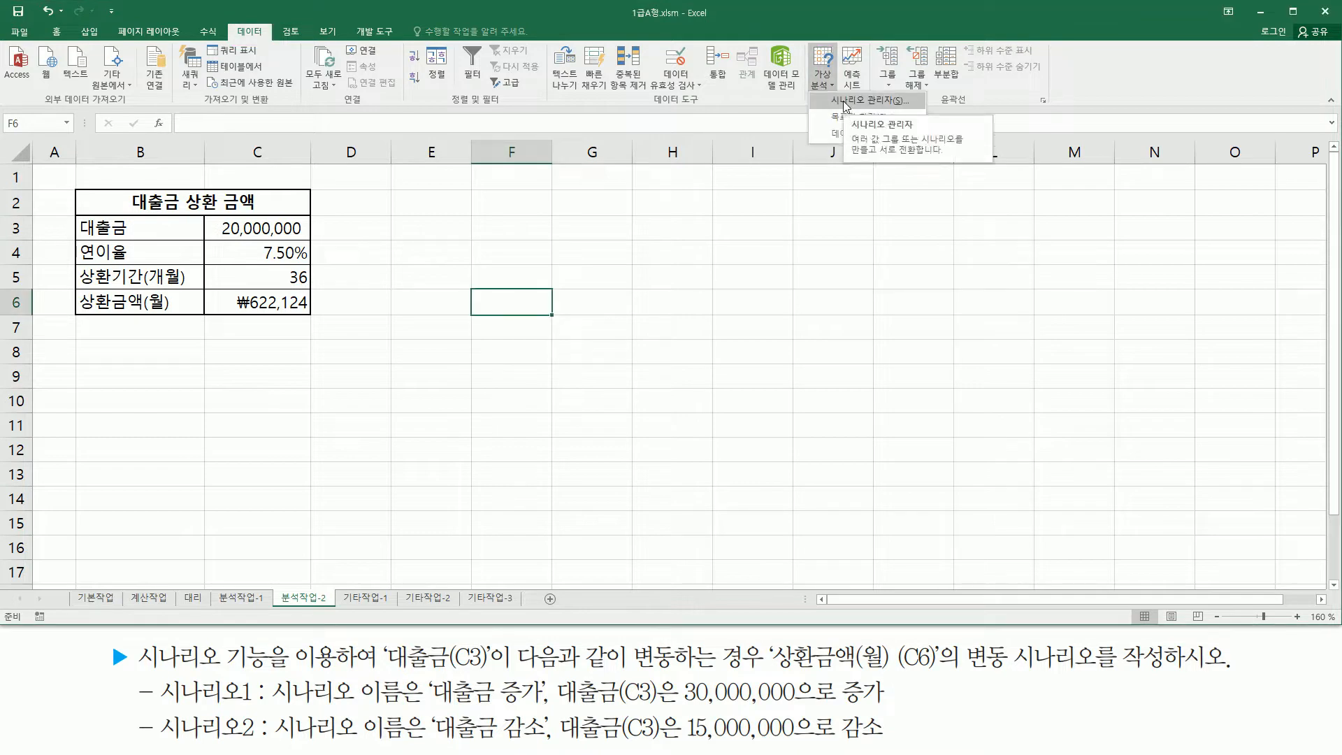
left_click(846, 102)
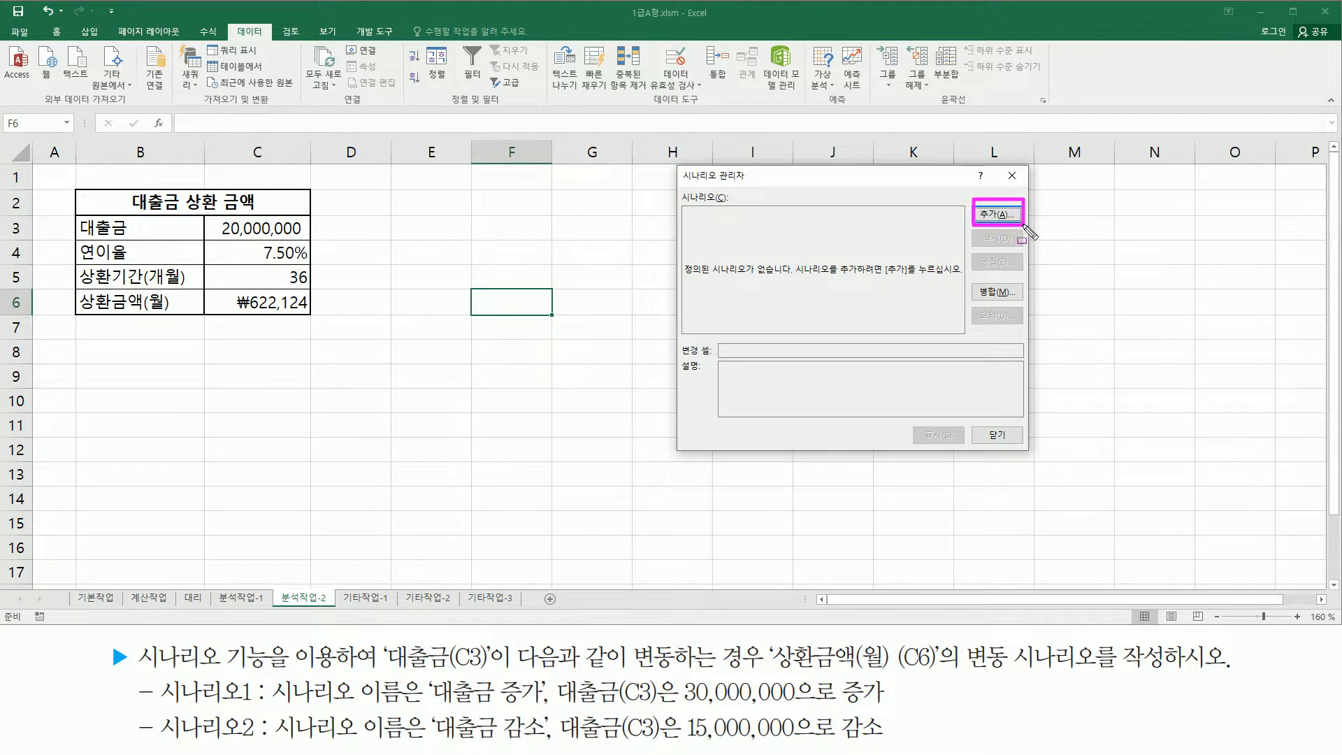
left_click(995, 216)
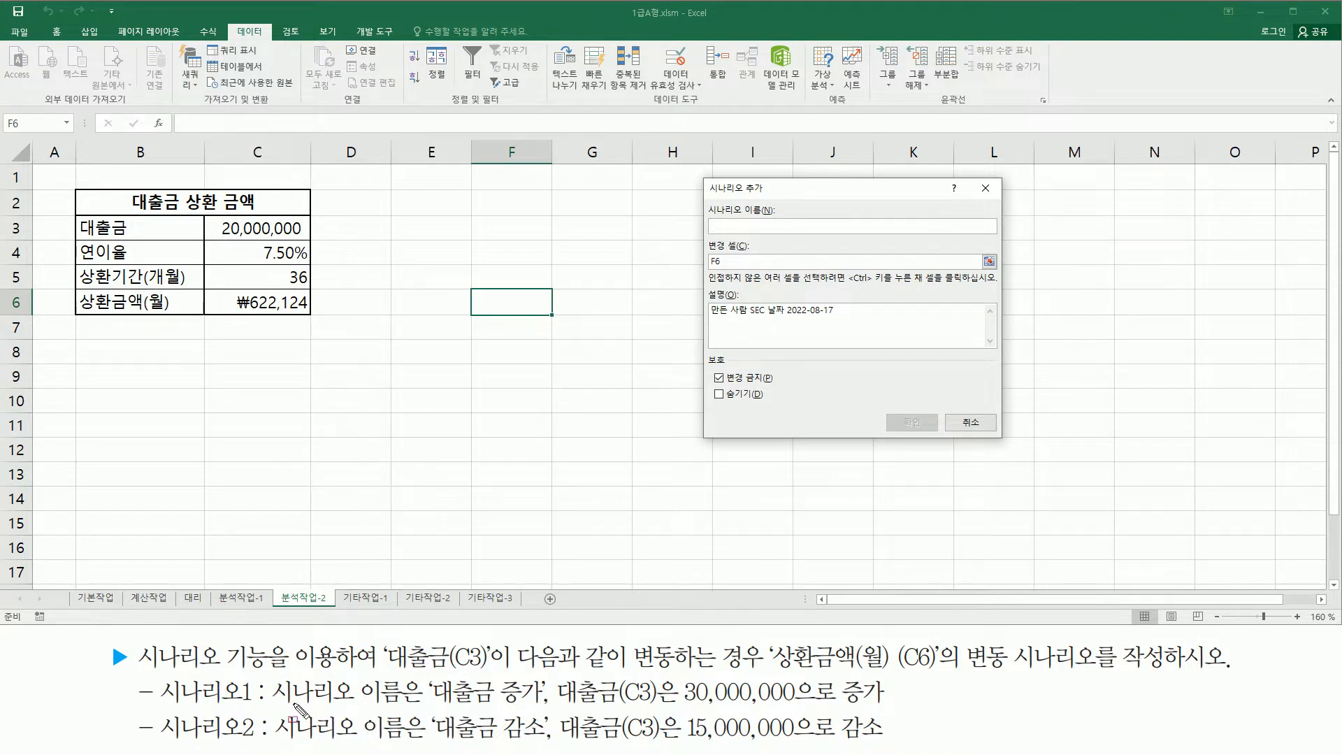
Name the first scenario 대출금 증가 and set its changing cell to C3.
left_click_drag(148, 706, 263, 706)
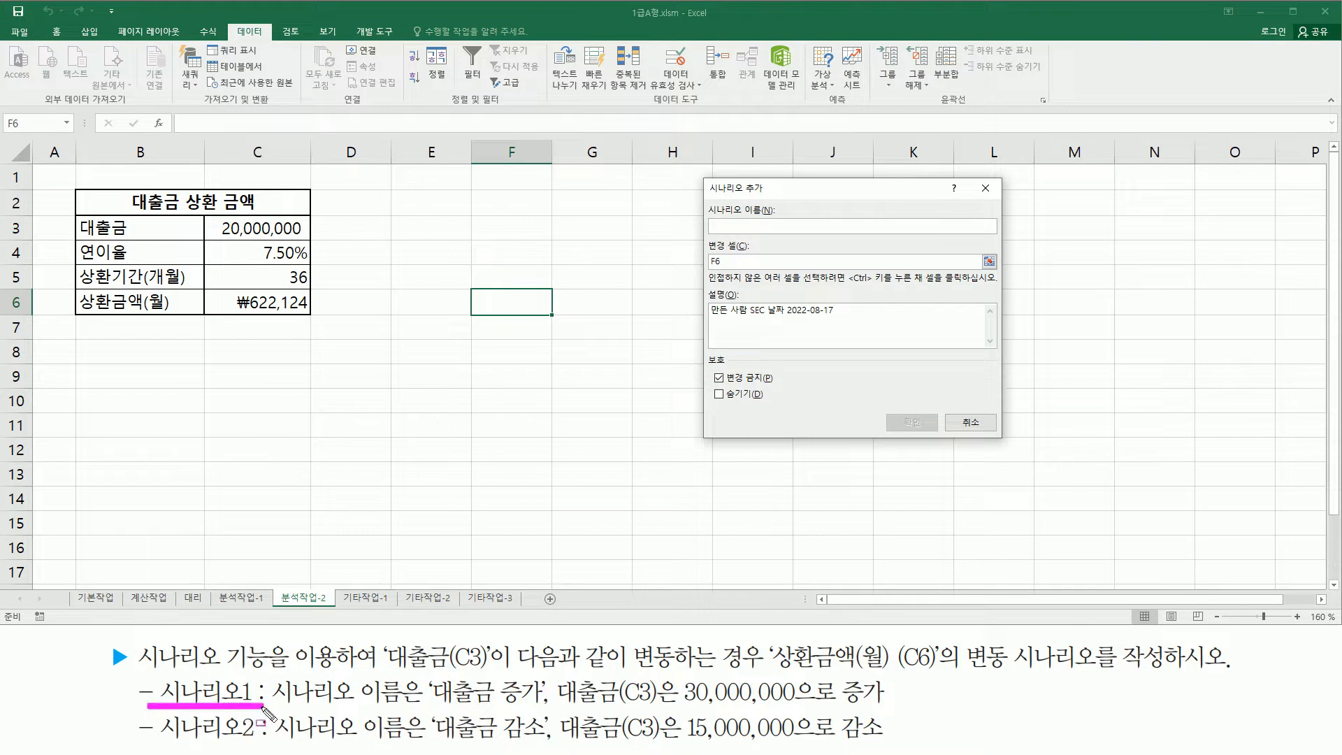
left_click_drag(419, 675, 556, 717)
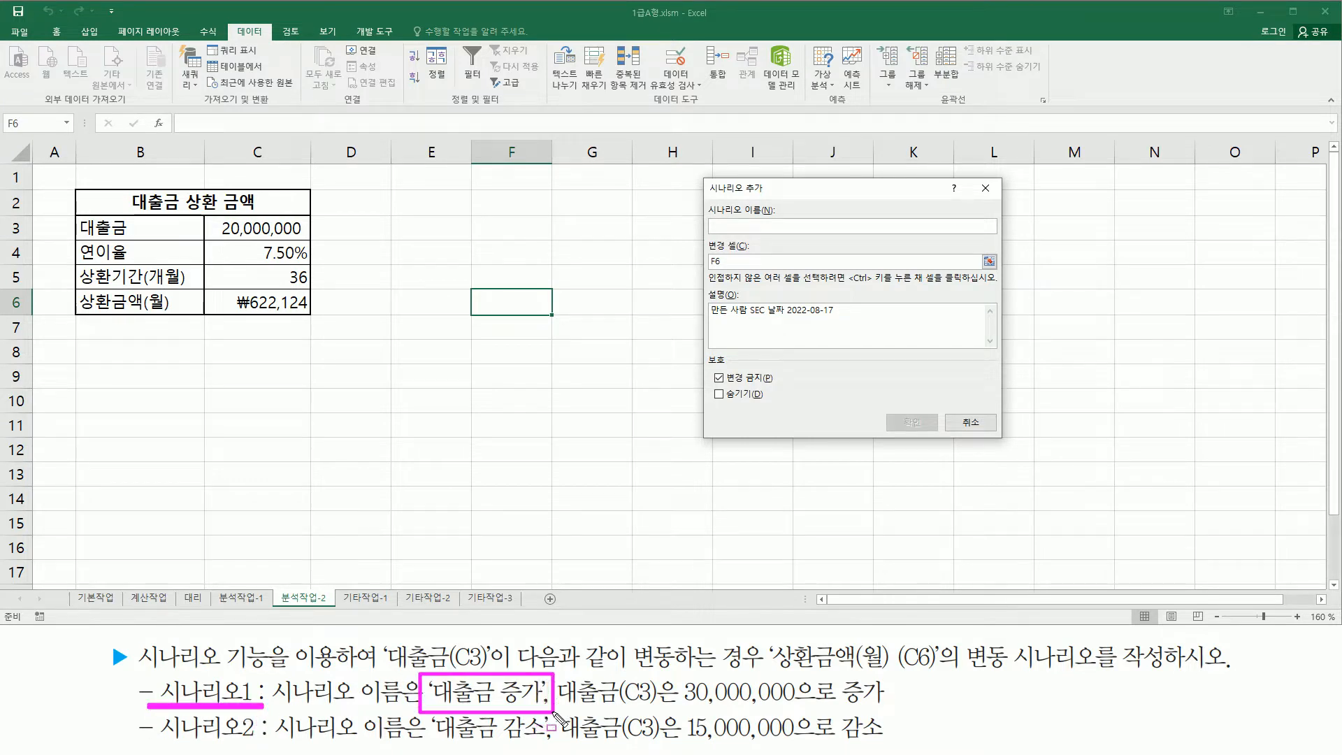
left_click(781, 224)
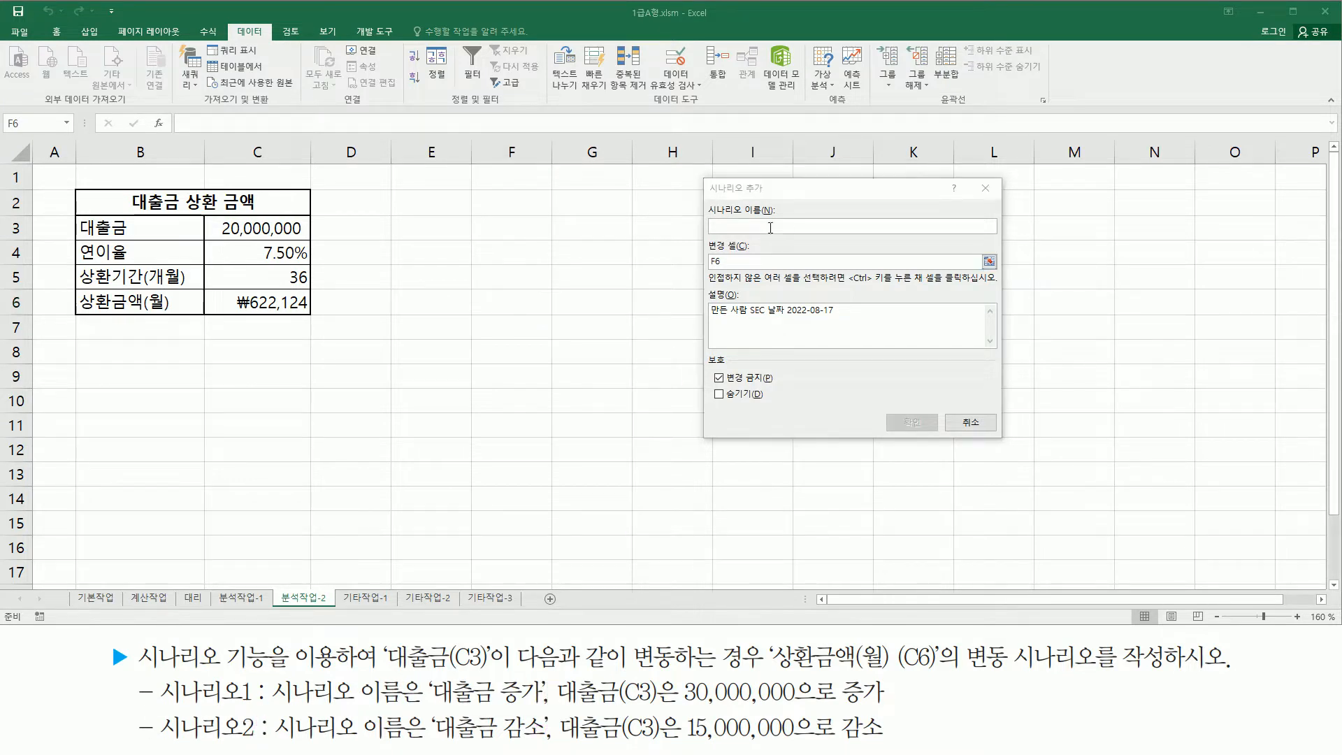
type("대")
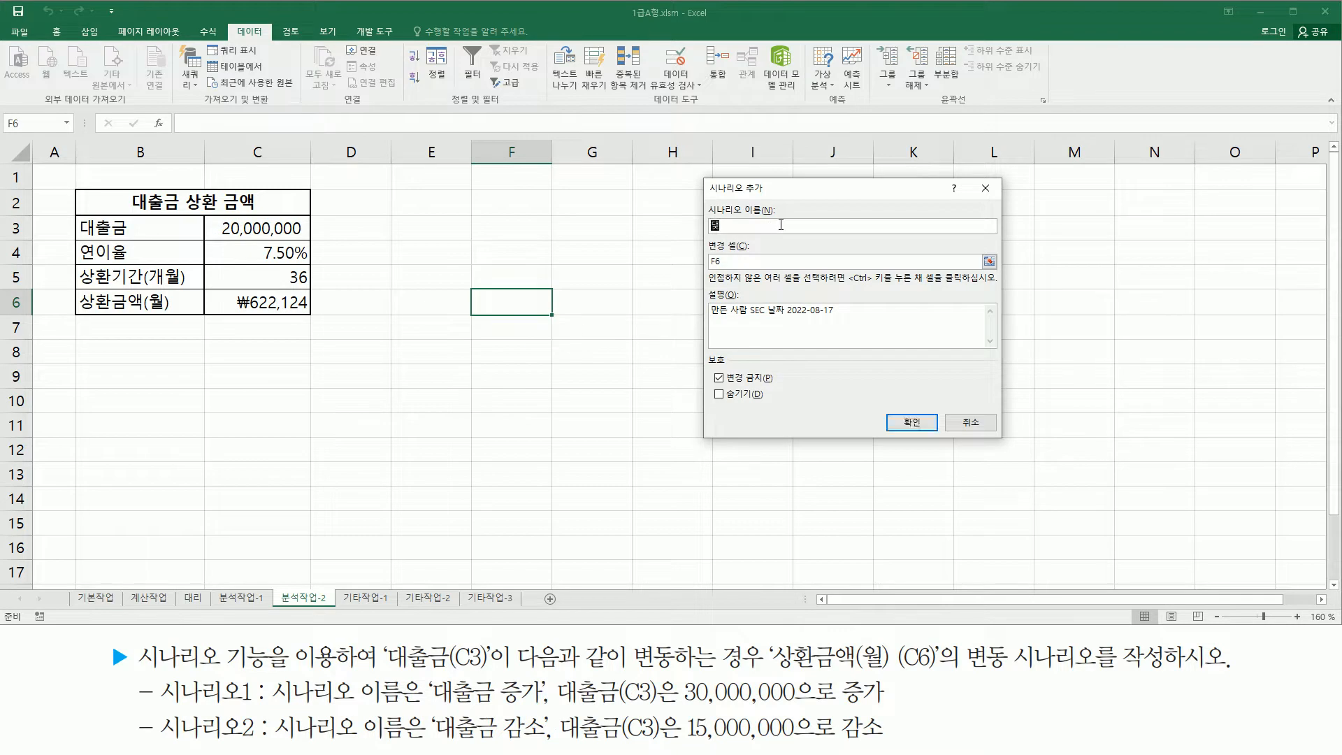
type("출금 증가")
key("Tab")
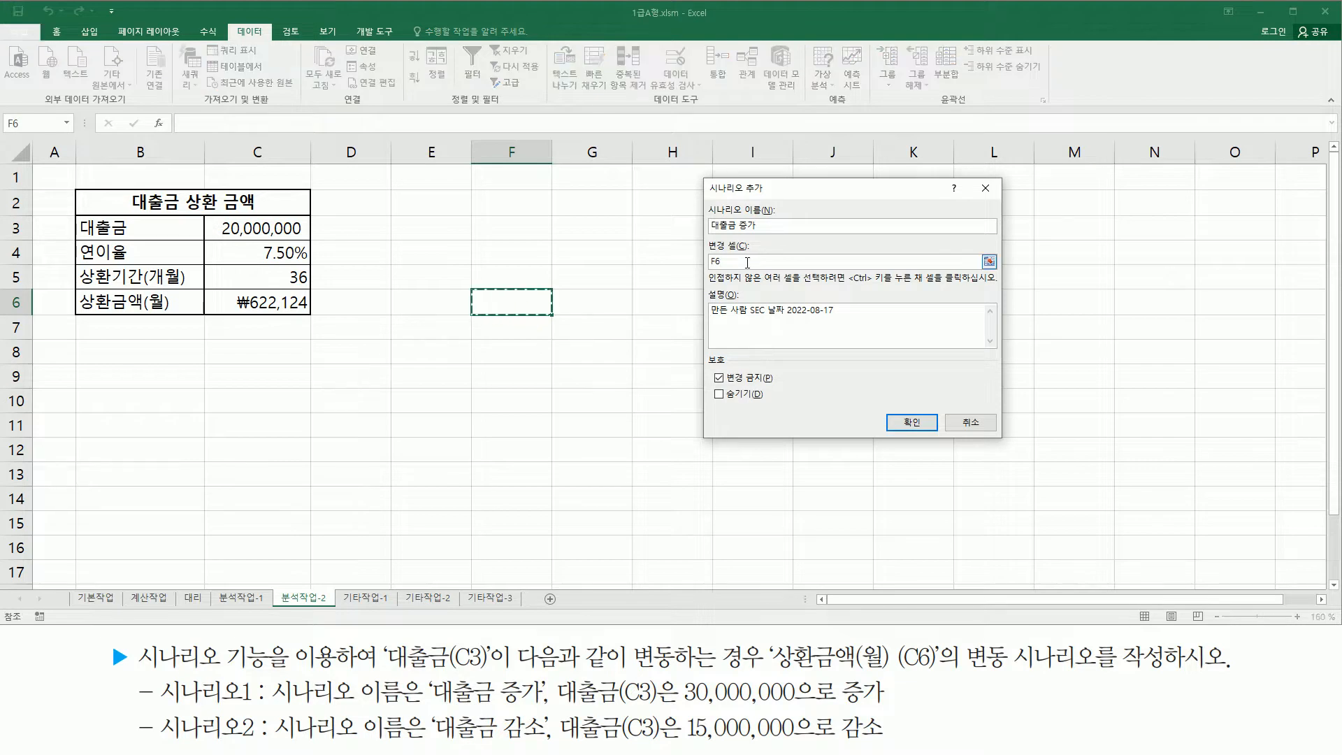
left_click(257, 228)
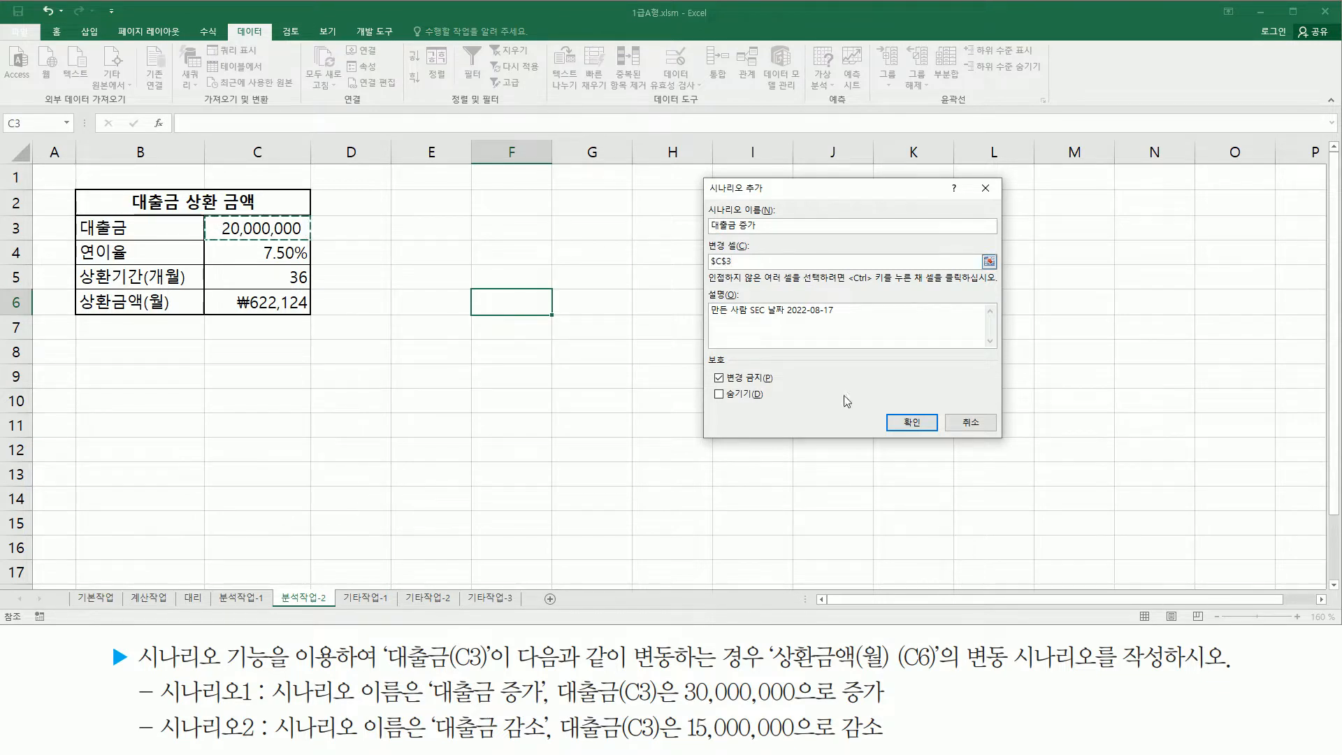
left_click_drag(889, 401, 933, 443)
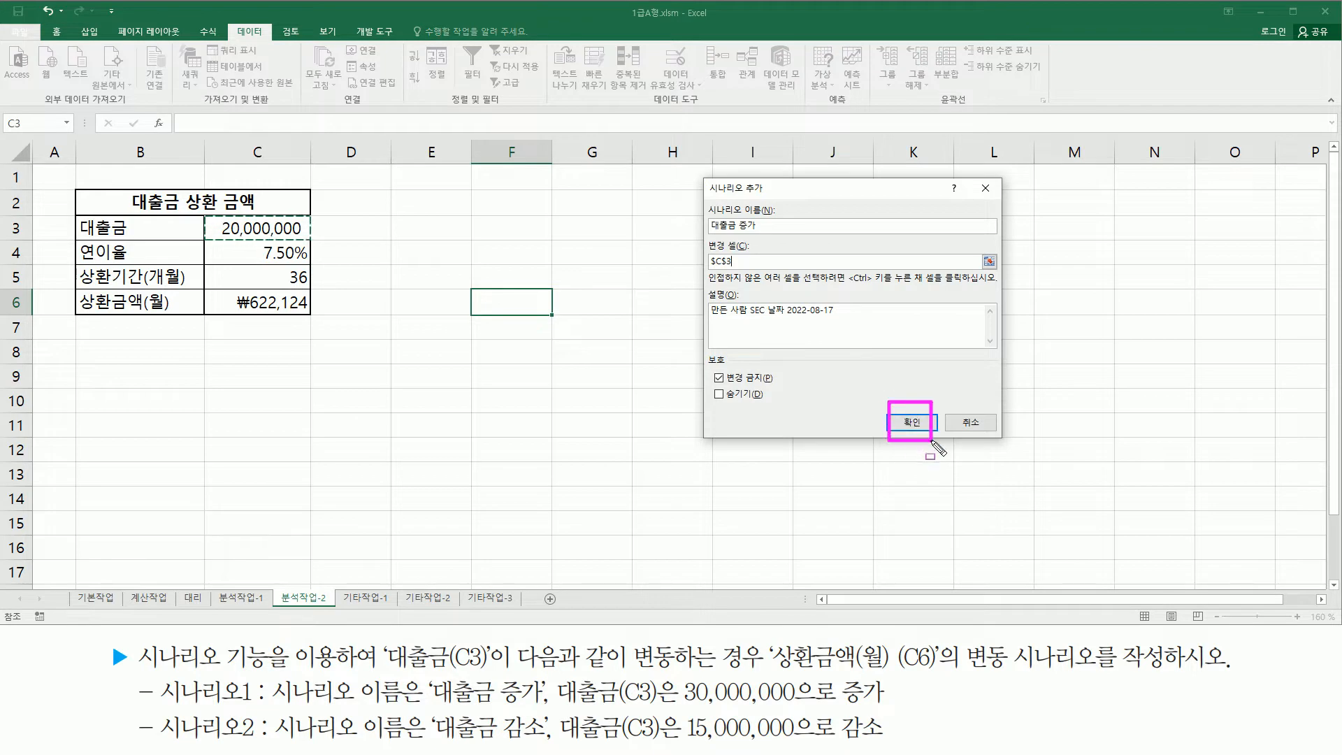
left_click(906, 424)
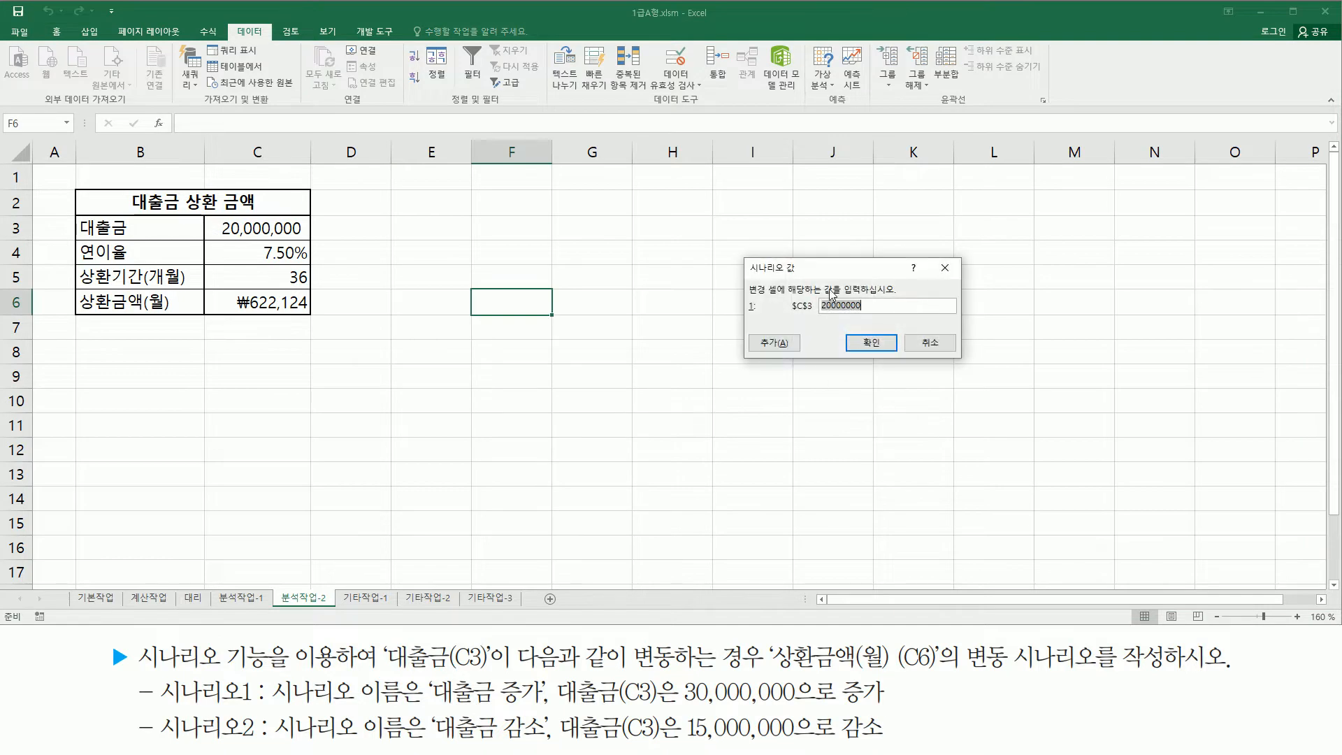
Set the C3 value of the 대출금 증가 scenario to 30000000 and start adding another scenario.
left_click_drag(747, 274, 804, 274)
left_click_drag(811, 294, 869, 318)
left_click_drag(679, 720, 799, 719)
key("Escape")
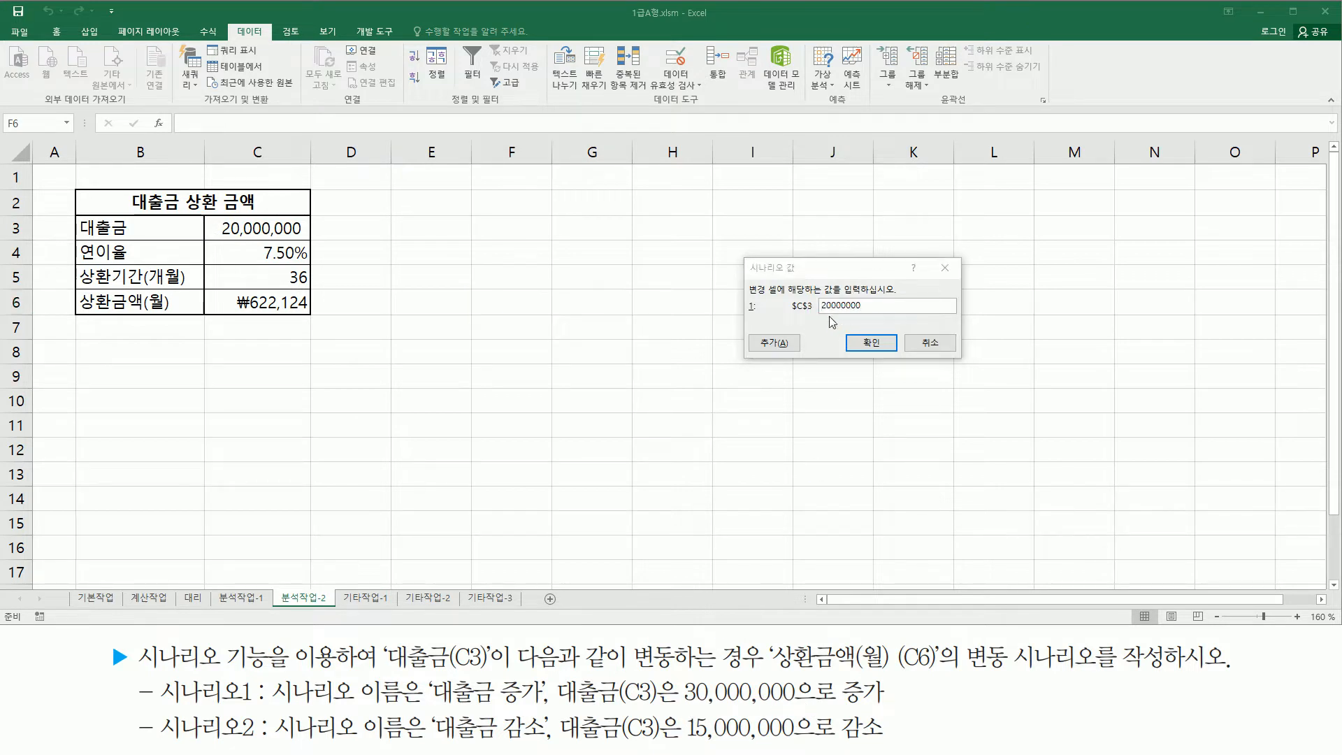
left_click(826, 306)
key("Delete")
type("3")
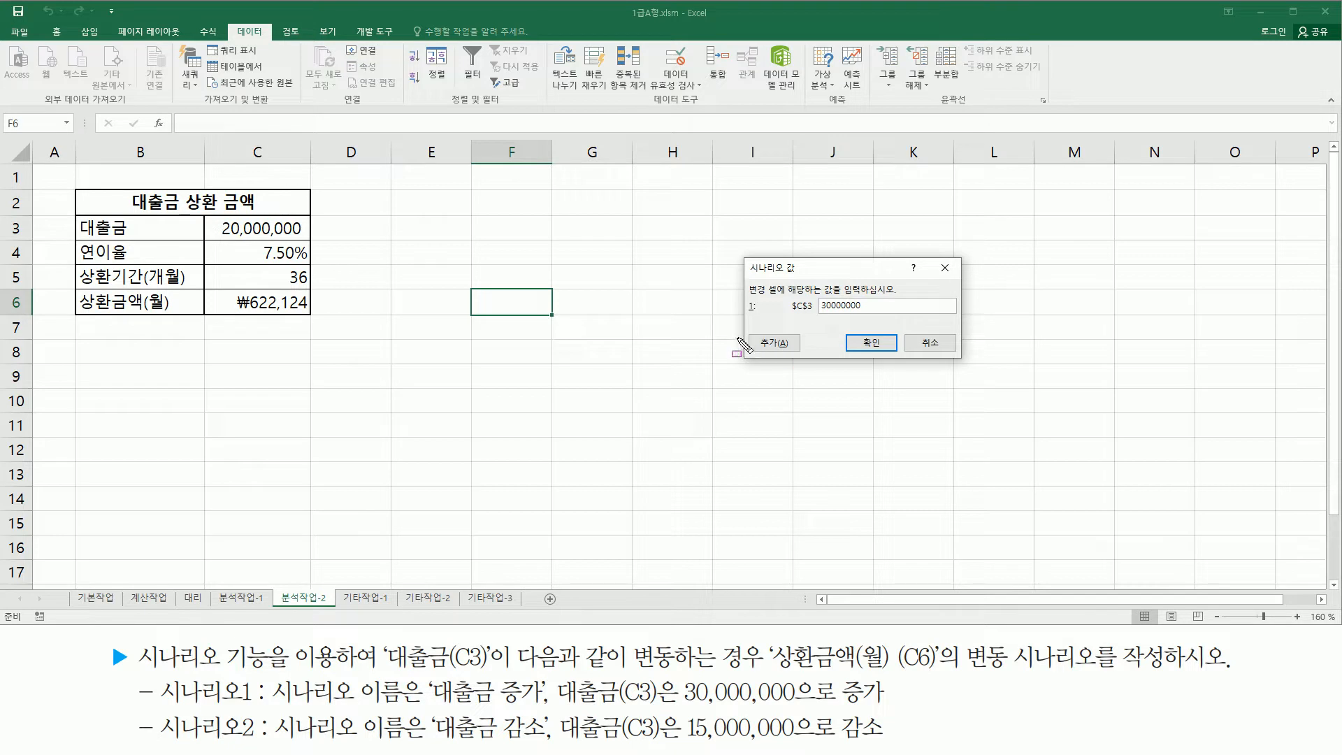
left_click_drag(750, 333, 809, 361)
key("Escape")
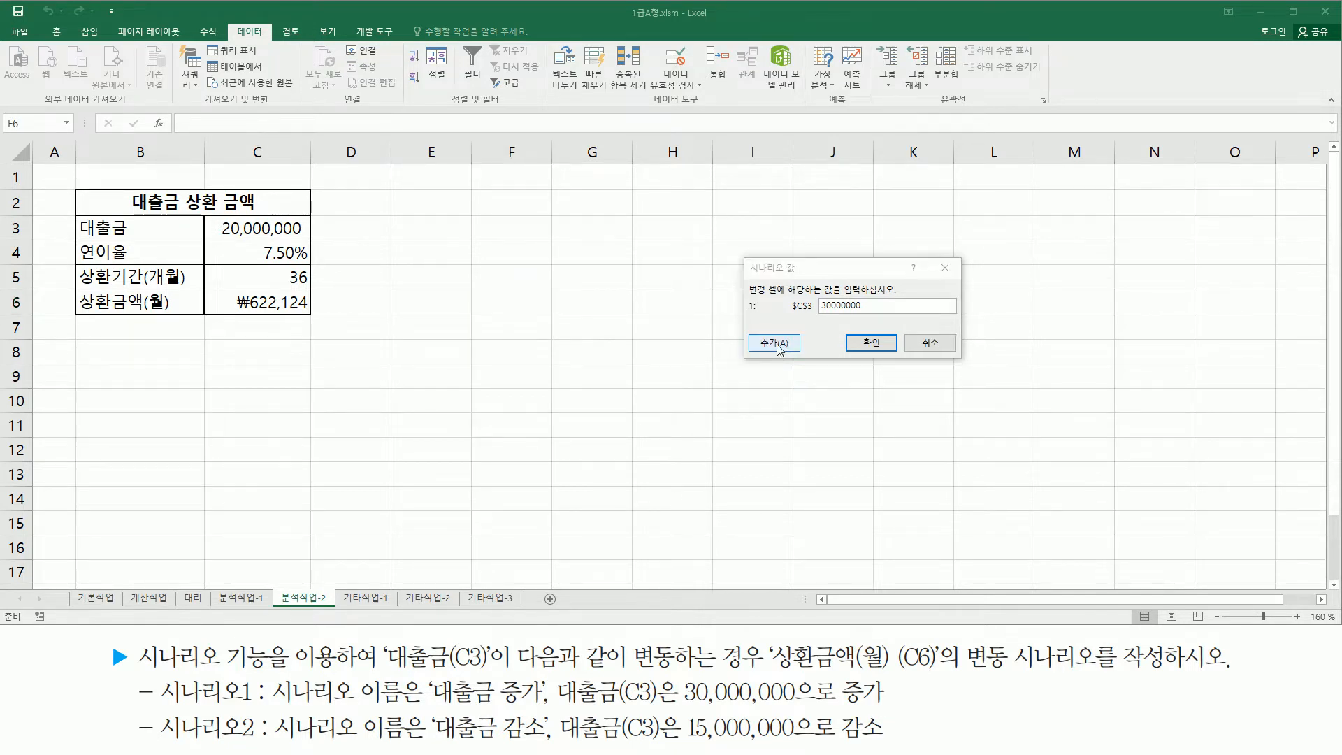
left_click(777, 344)
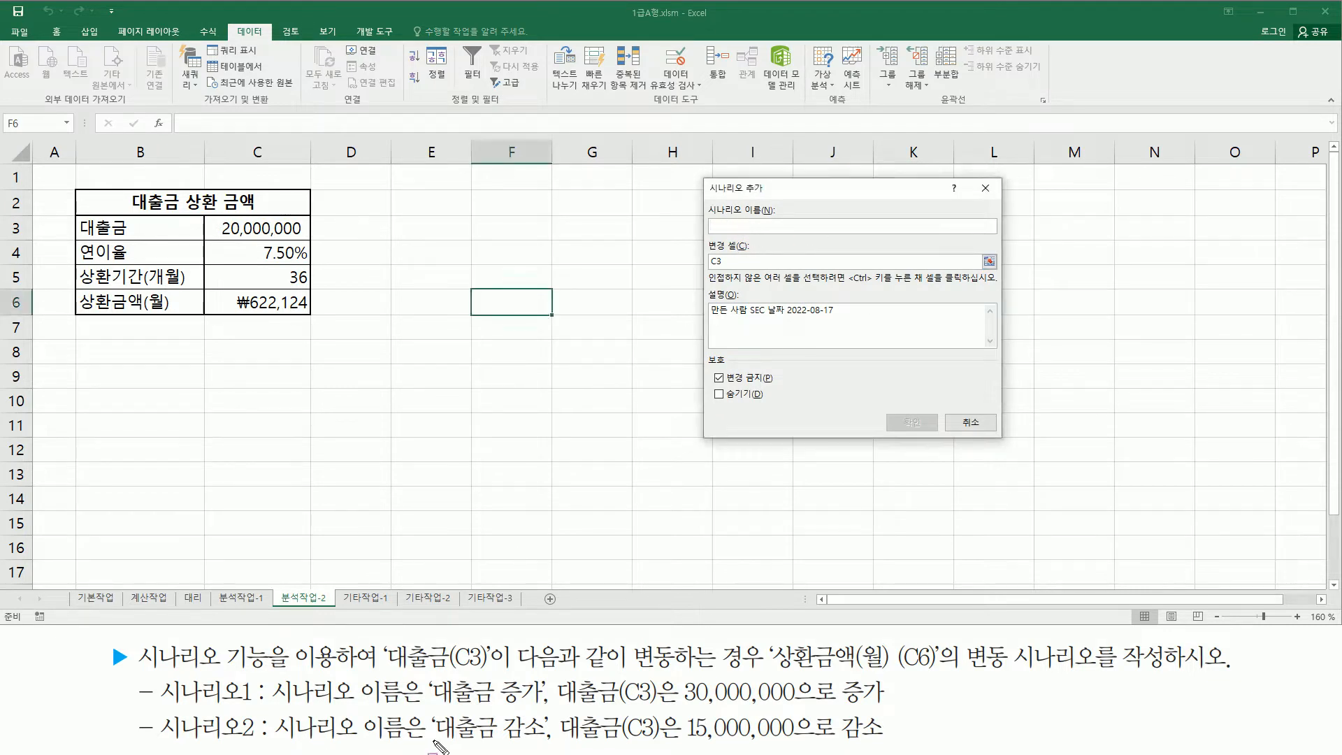
Name the second scenario 대출금 감소 and accept C3 as its changing cell.
left_click_drag(430, 744, 541, 744)
left_click_drag(674, 747, 808, 746)
left_click(750, 227)
type("대출금 증")
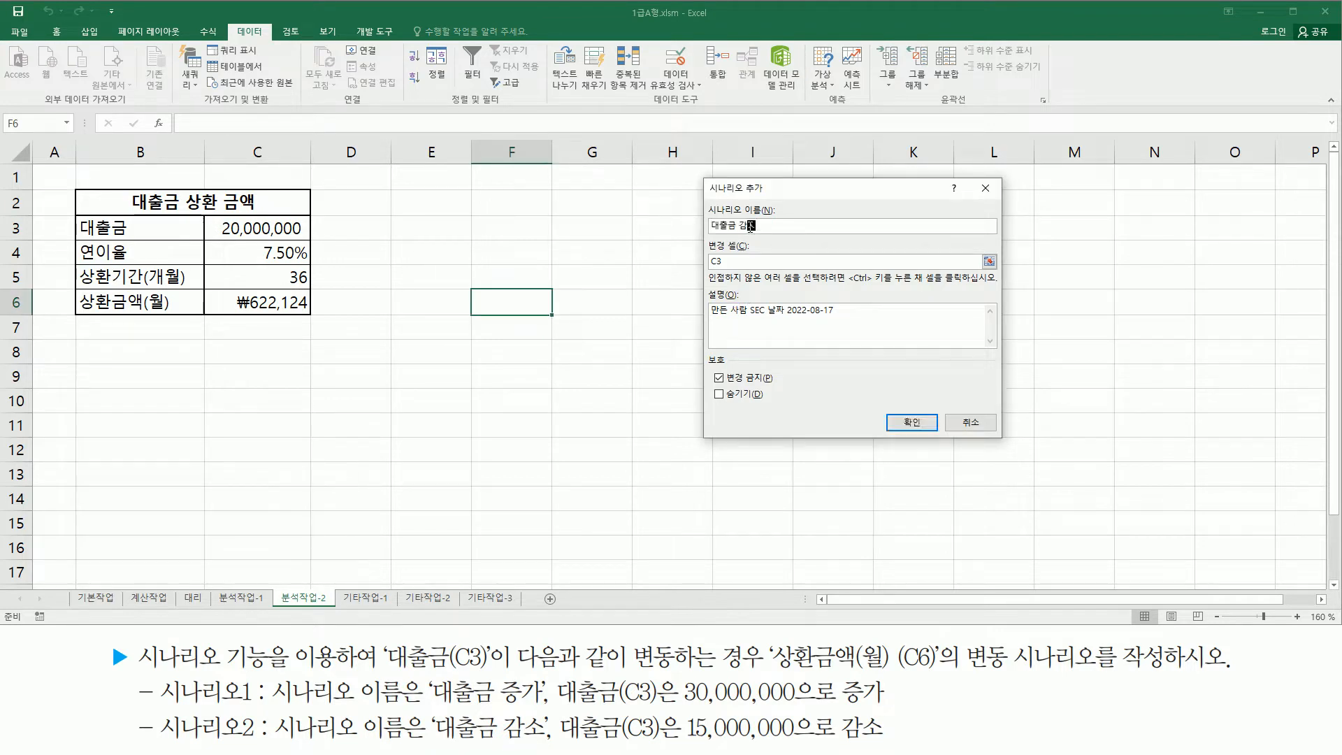
type("소")
left_click(747, 261)
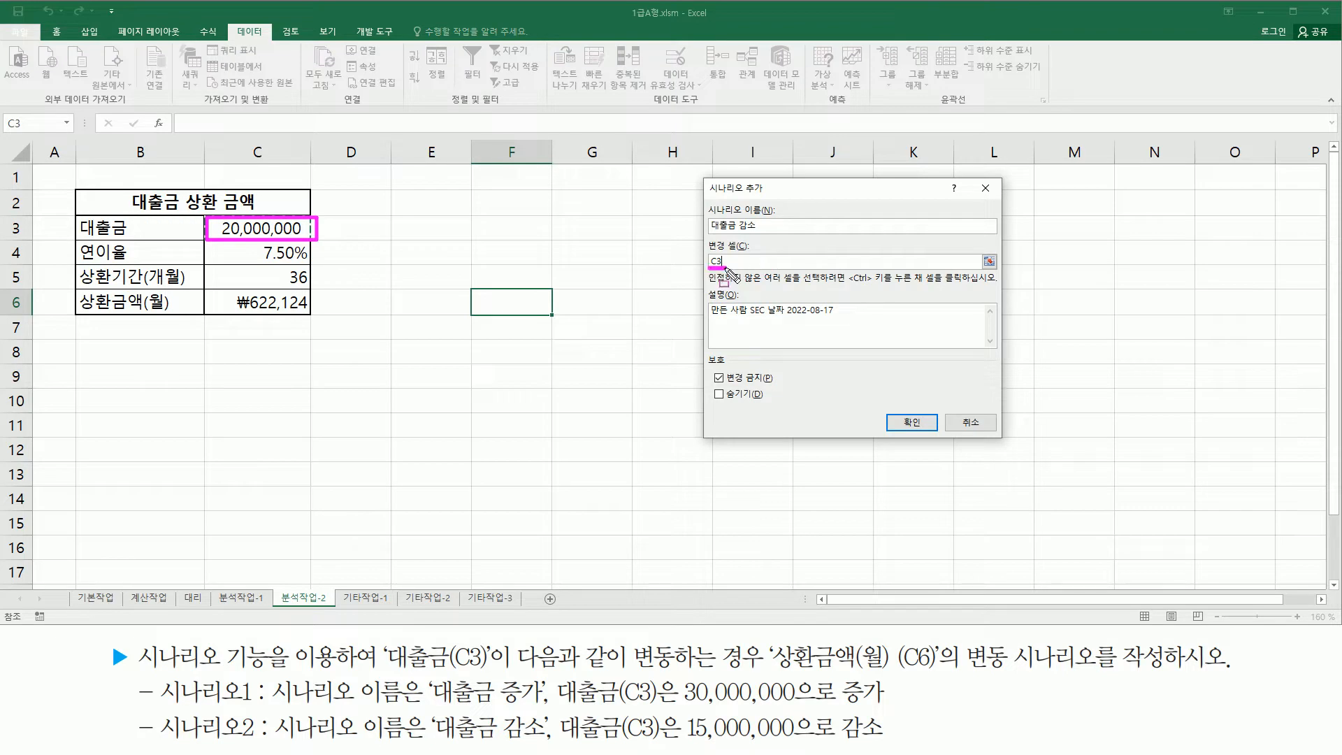
key("Escape")
left_click(744, 262)
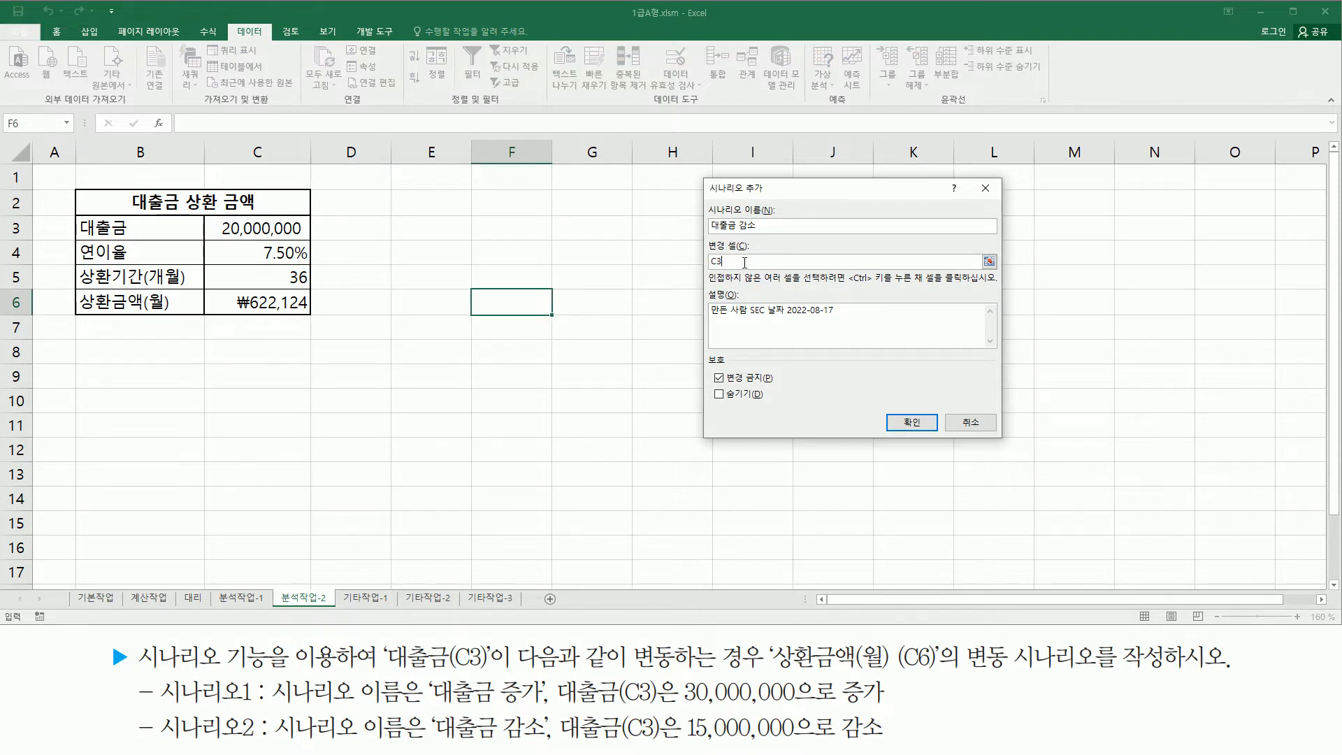
left_click(918, 425)
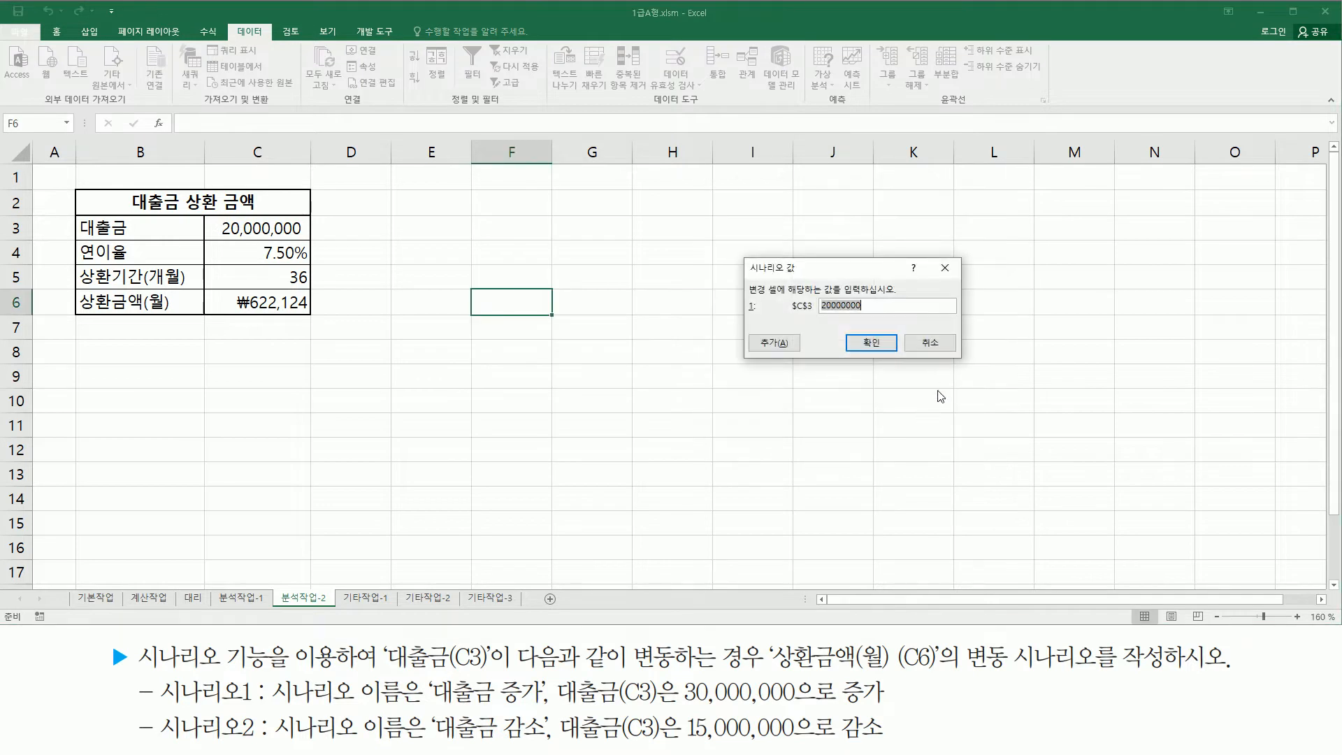
Set the C3 value of the 대출금 감소 scenario to 15000000 and confirm the scenario.
left_click_drag(833, 305, 805, 302)
type("15")
left_click_drag(839, 325, 900, 359)
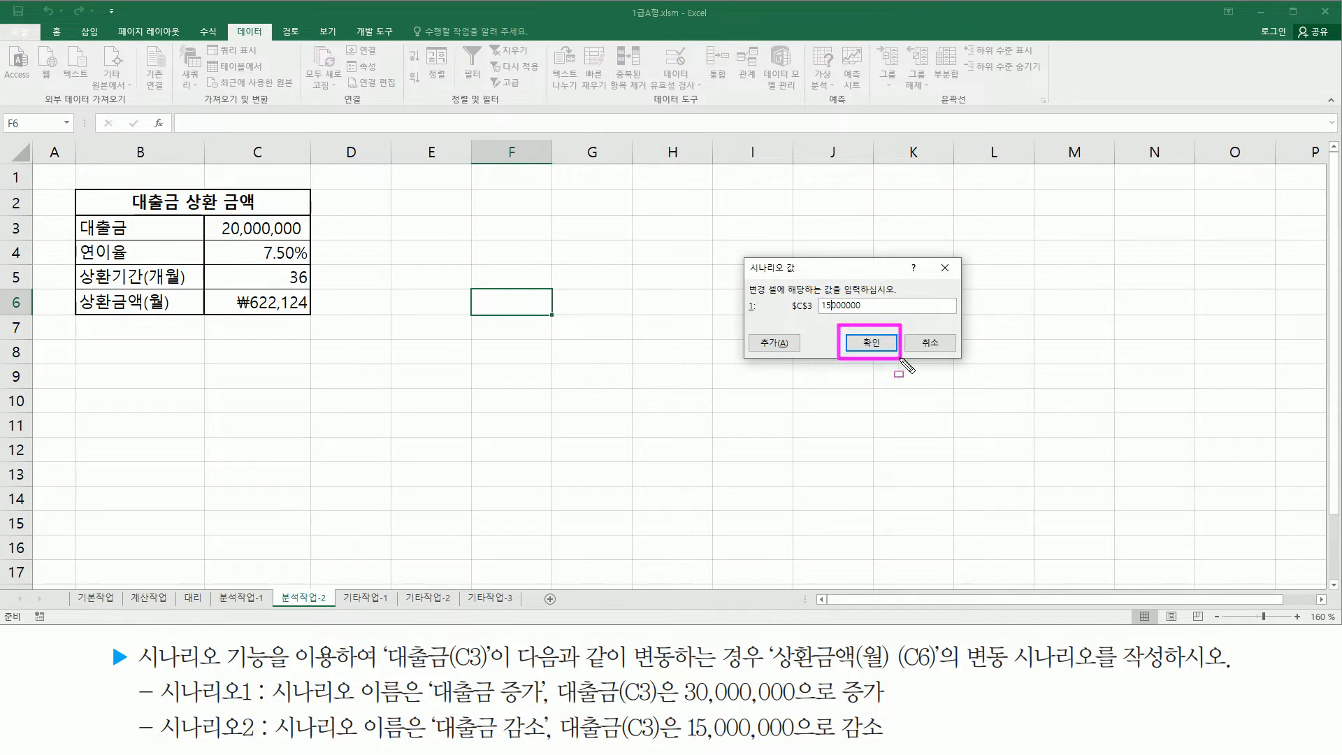
left_click(874, 342)
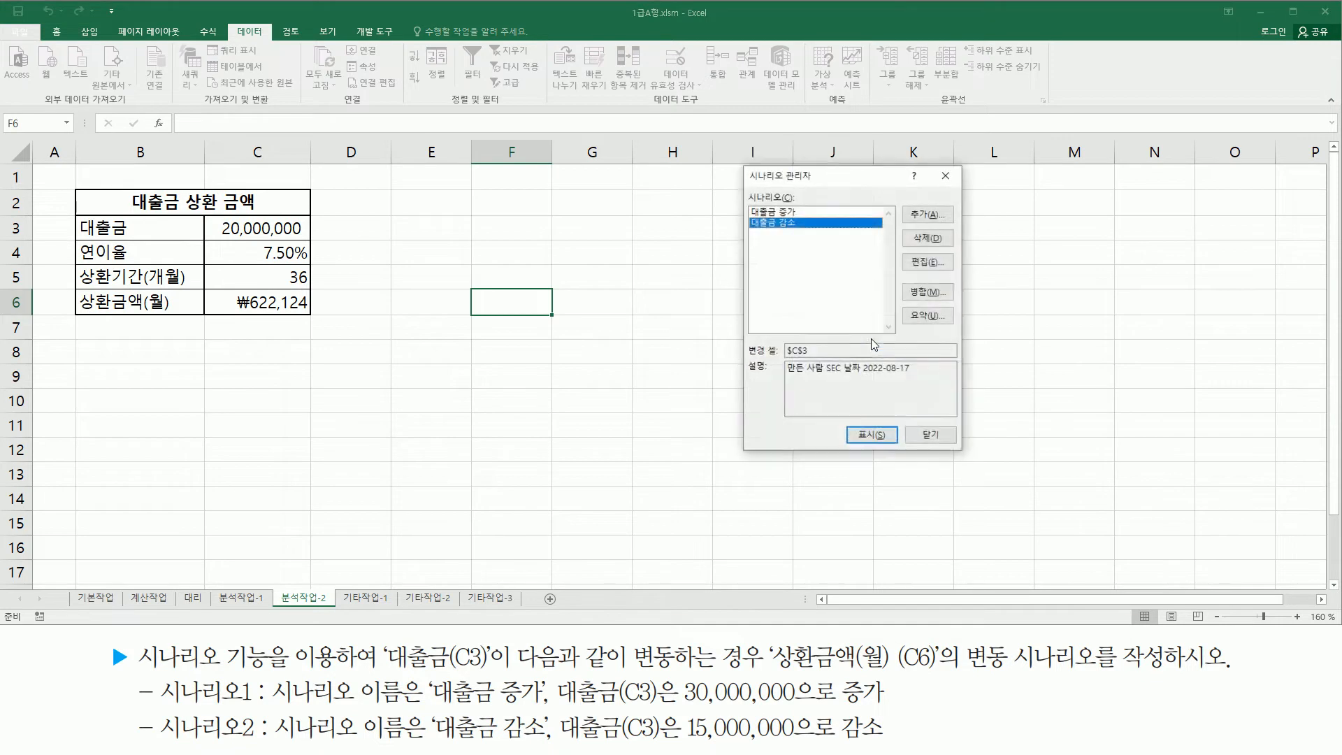
Create a scenario summary report (시나리오 요약) for both scenarios with C6 as the result cell.
left_click_drag(740, 203, 808, 234)
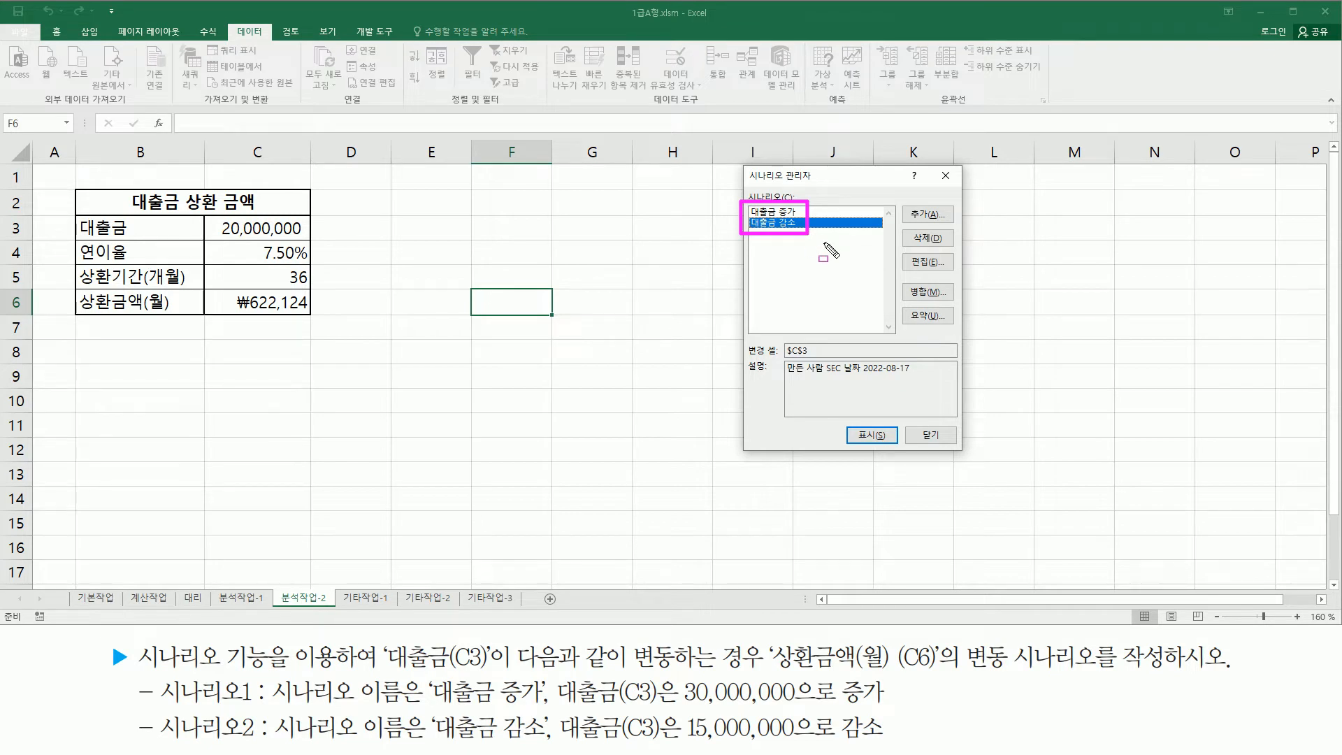
left_click_drag(900, 303, 958, 331)
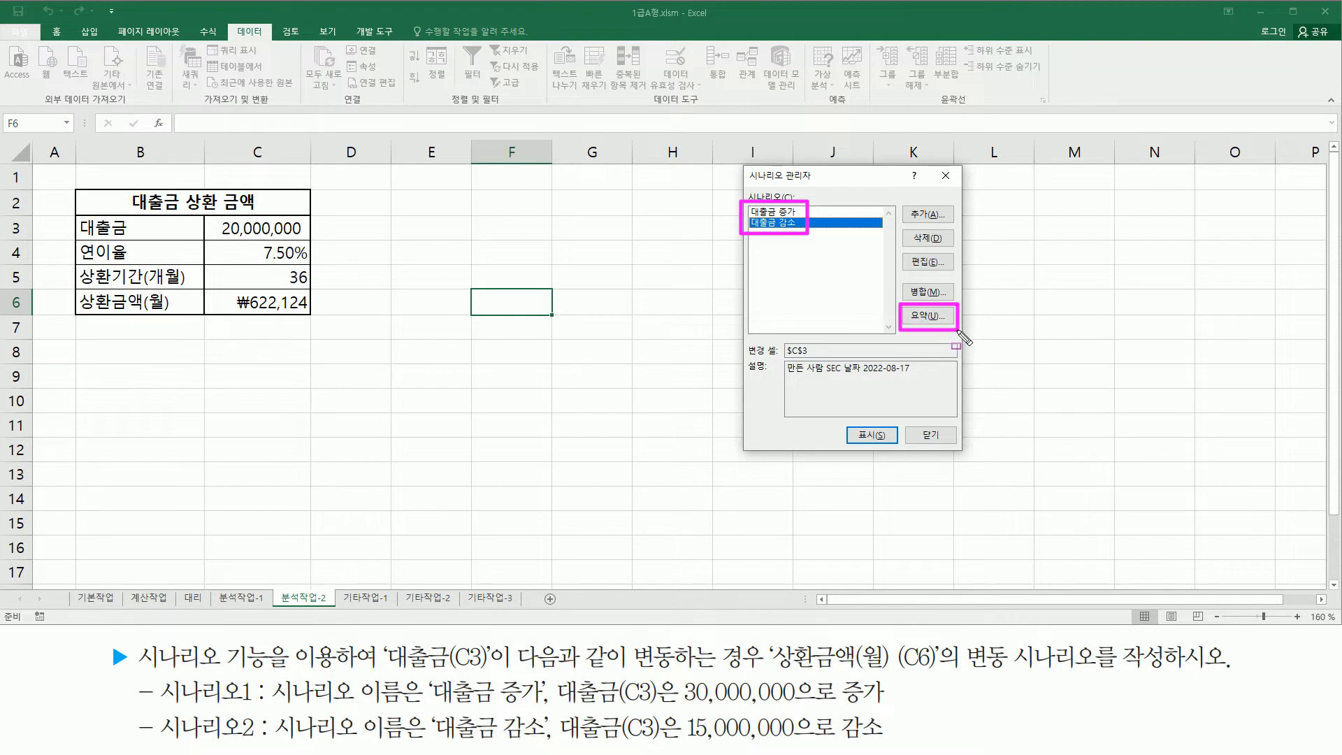
key("Escape")
left_click(928, 315)
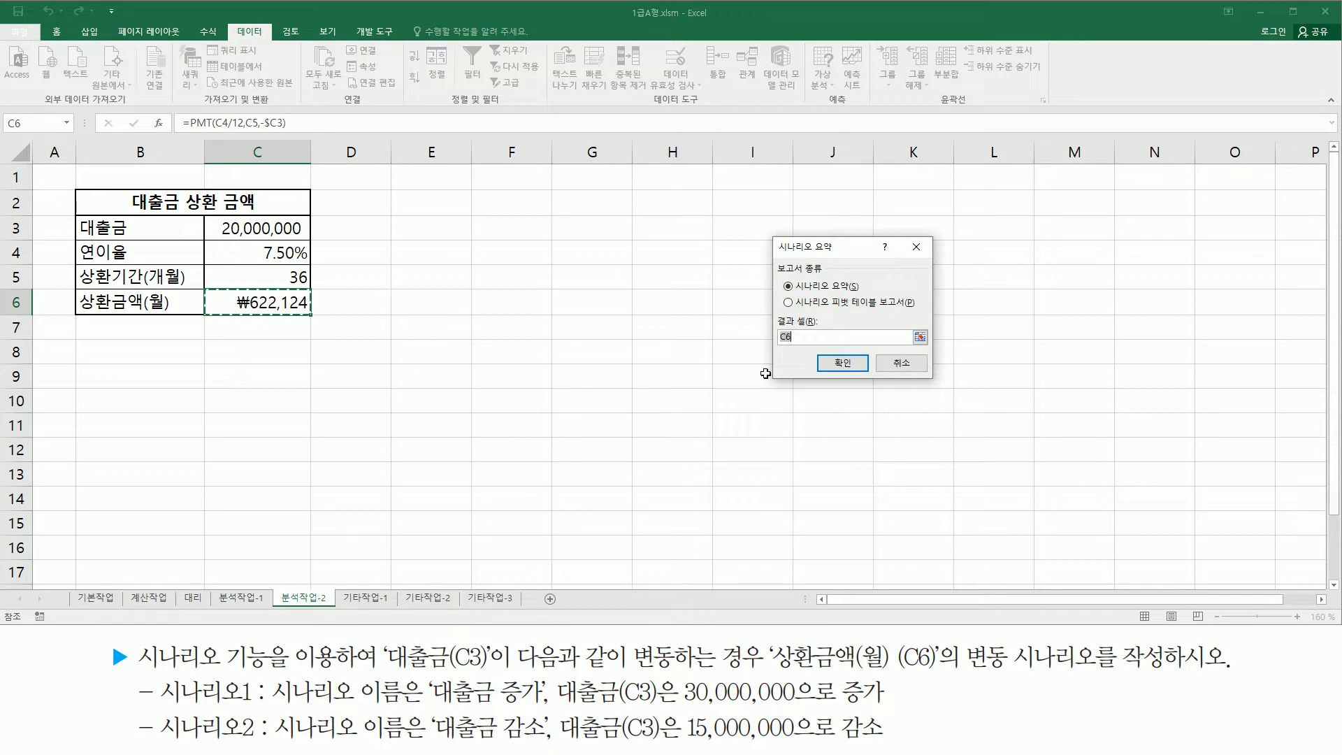
key("ctrl+2")
mouse_move(769, 283)
left_mouse_down()
mouse_move(929, 330)
mouse_move(927, 315)
left_mouse_up()
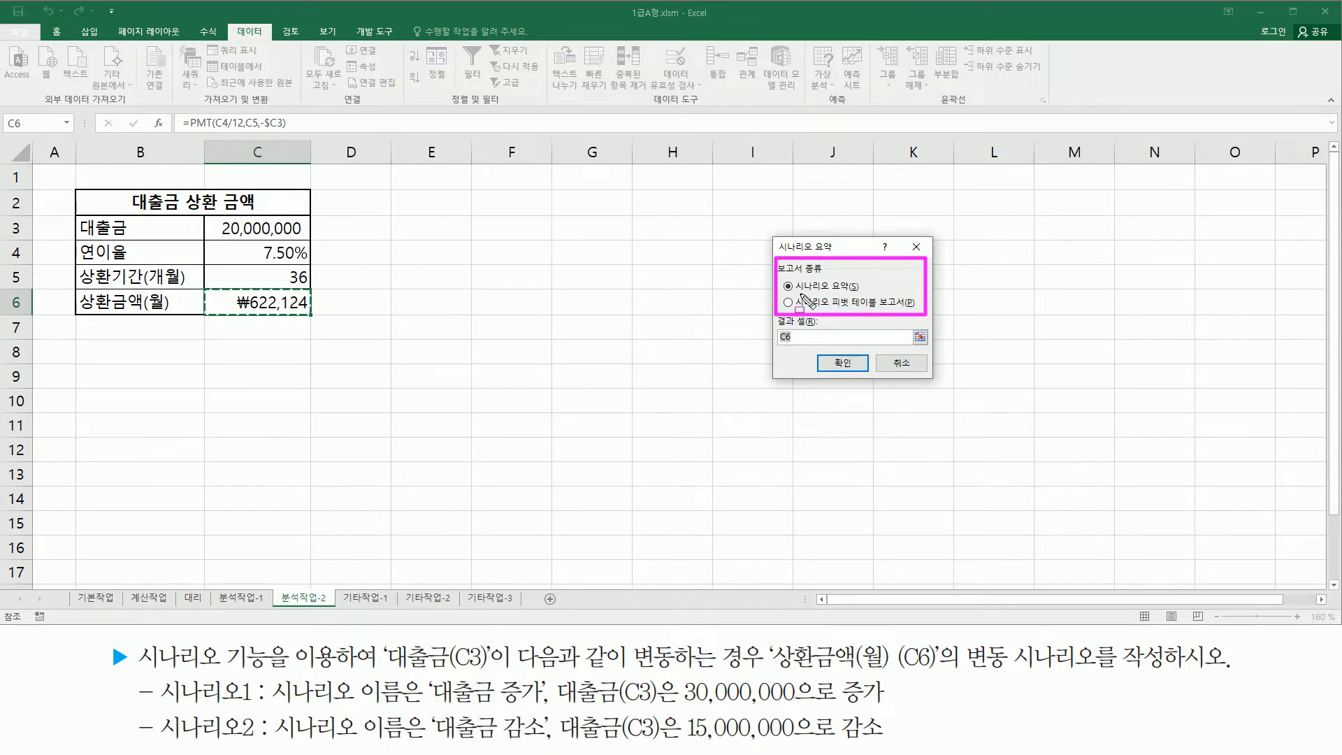
left_click_drag(782, 288, 865, 287)
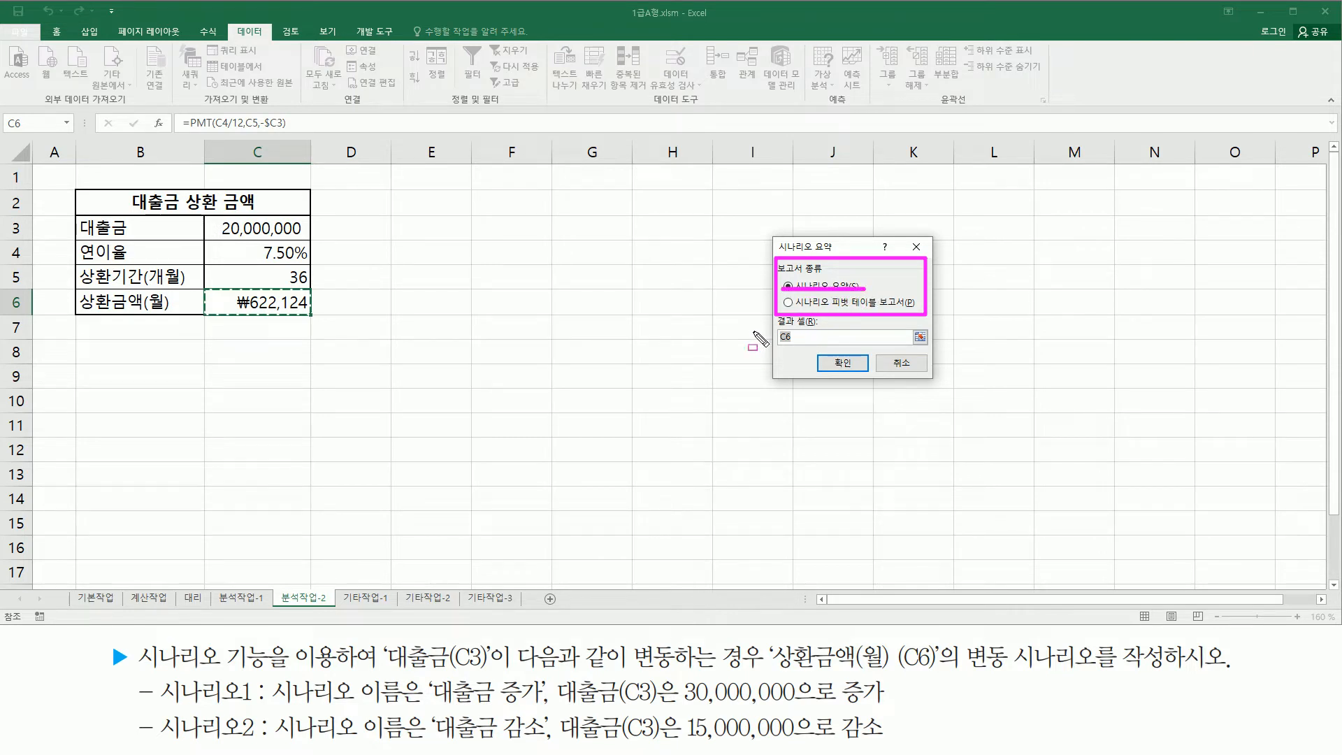
mouse_move(212, 213)
left_mouse_down()
mouse_move(243, 235)
mouse_move(314, 238)
left_mouse_up()
mouse_move(221, 283)
left_mouse_down()
mouse_move(236, 307)
mouse_move(313, 319)
left_mouse_up()
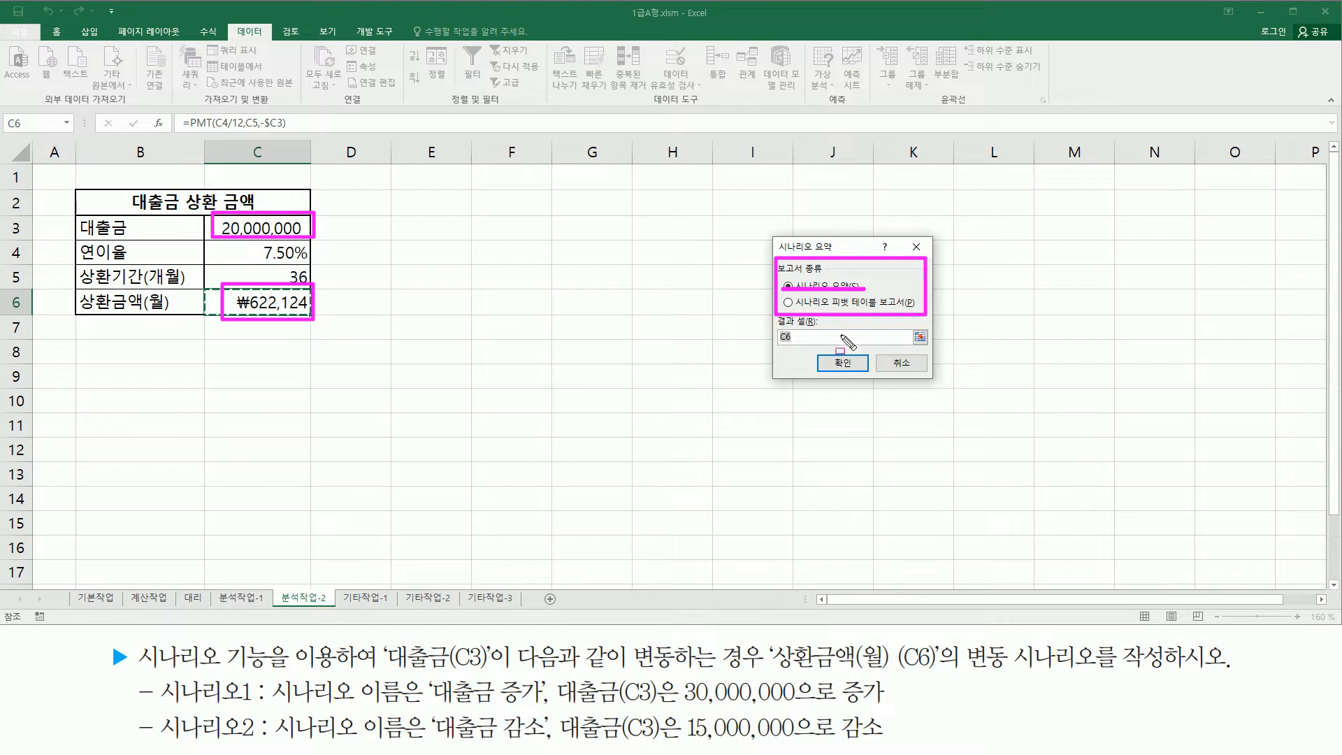
left_click_drag(776, 345, 791, 345)
key("Escape")
left_click(859, 363)
left_click(843, 363)
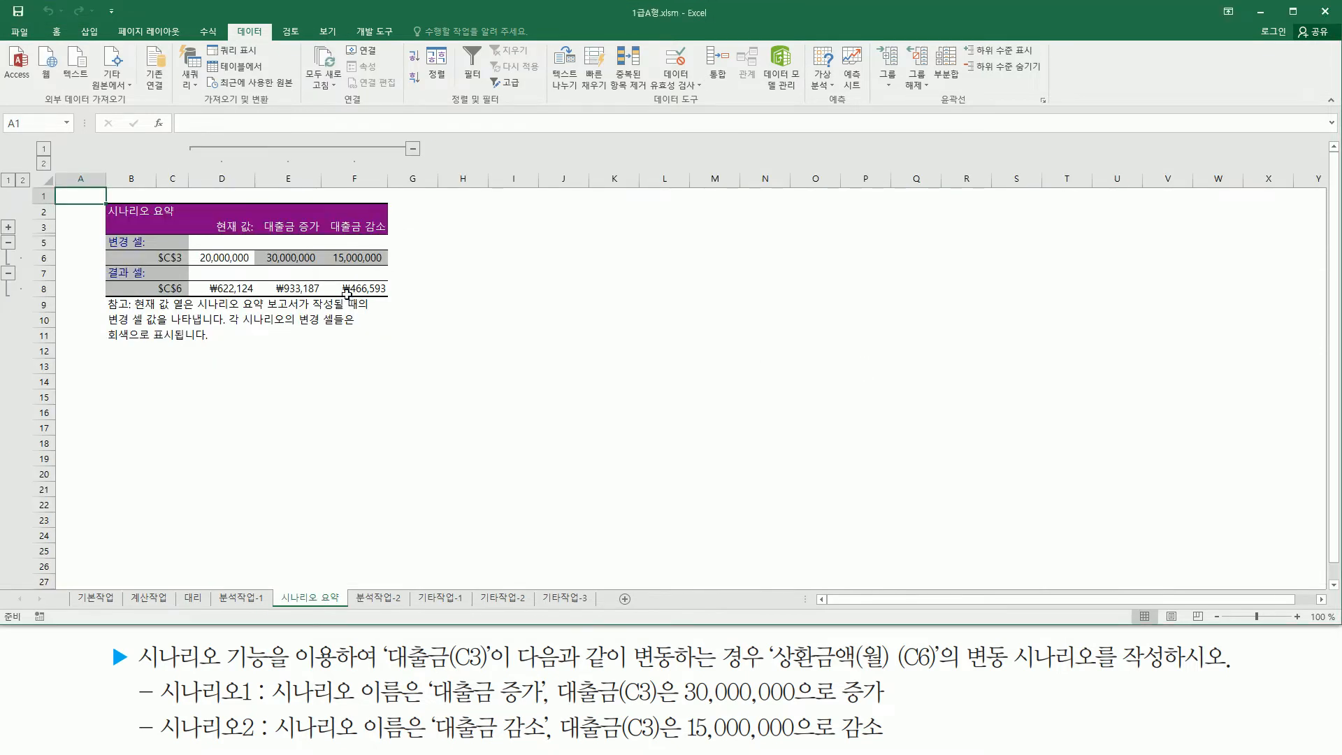
Examine the 시나리오 요약 sheet, comparing C3 and C6 for the current values, 대출금 증가 and 대출금 감소.
scroll(346, 293, "up", 1)
scroll(347, 293, "up", 3)
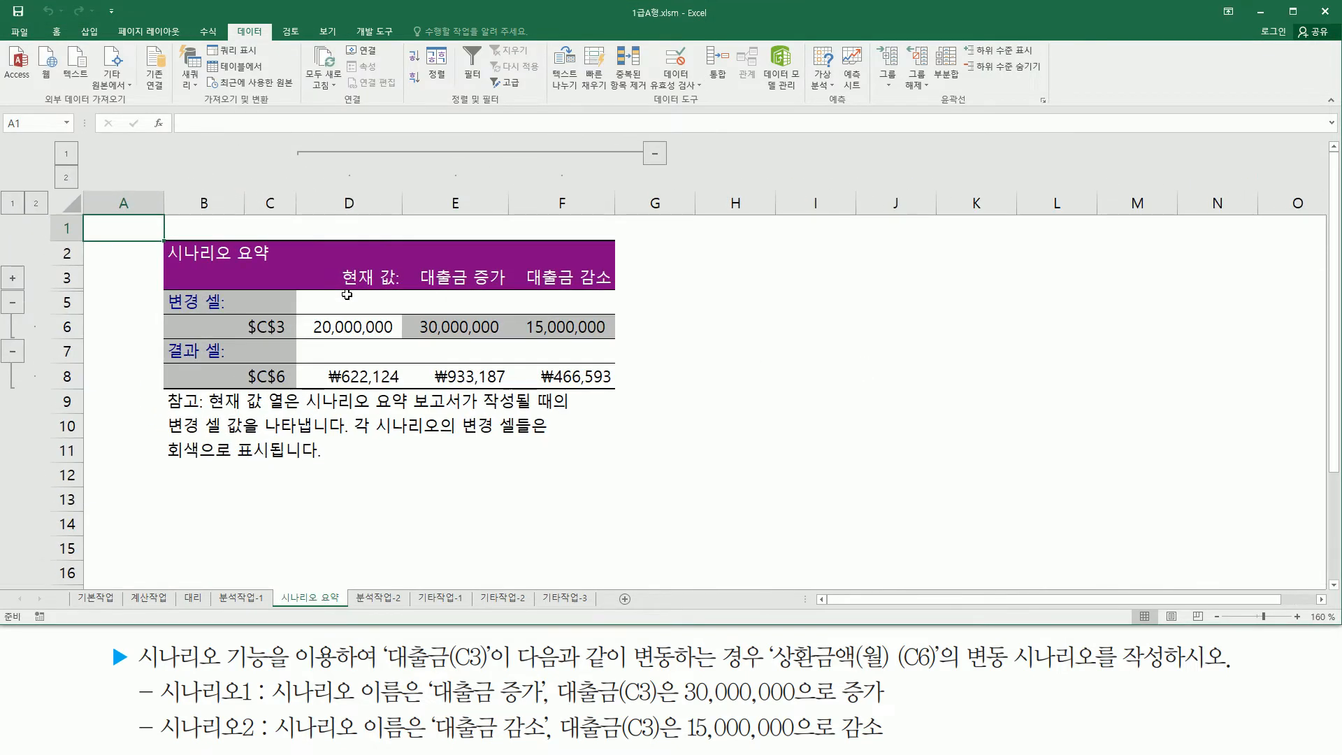
scroll(346, 294, "up", 1)
scroll(347, 294, "down", 1)
mouse_move(238, 314)
left_mouse_down()
mouse_move(290, 337)
mouse_move(294, 390)
left_mouse_up()
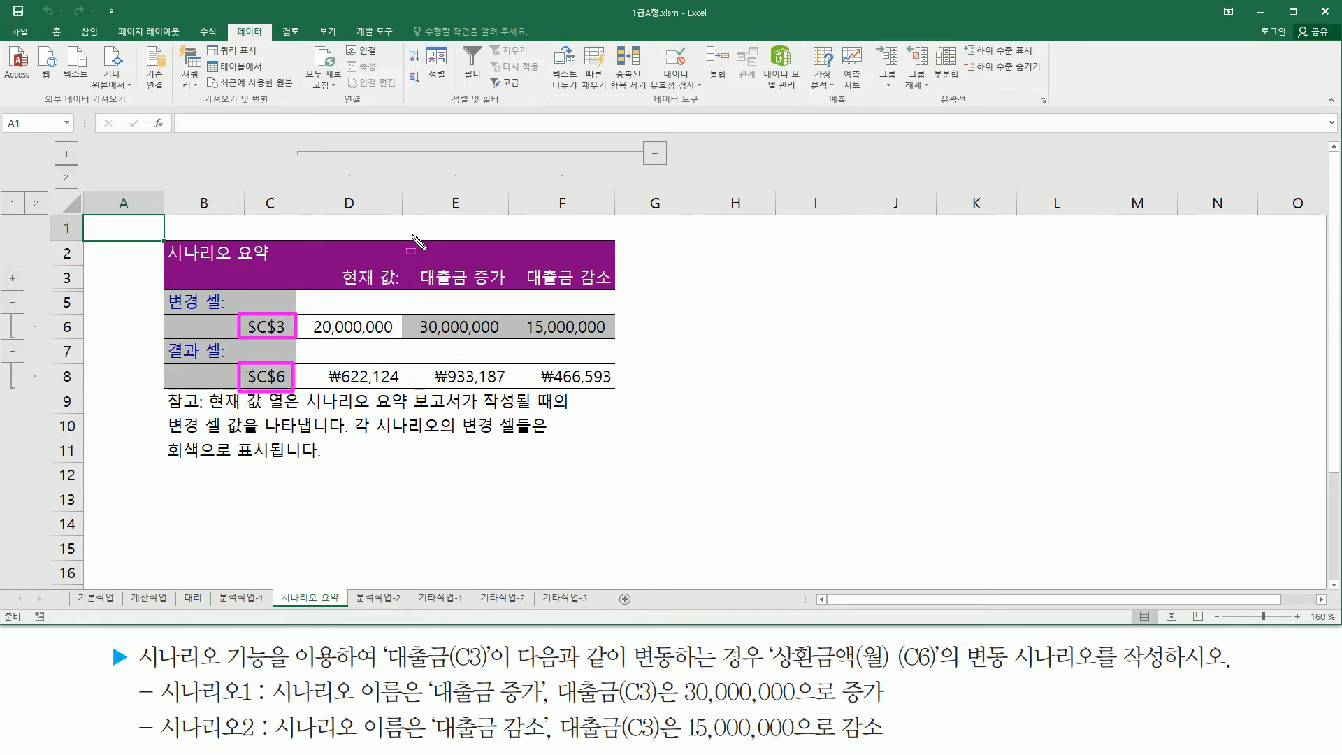
mouse_move(412, 231)
left_mouse_down()
mouse_move(535, 302)
mouse_move(621, 300)
left_mouse_up()
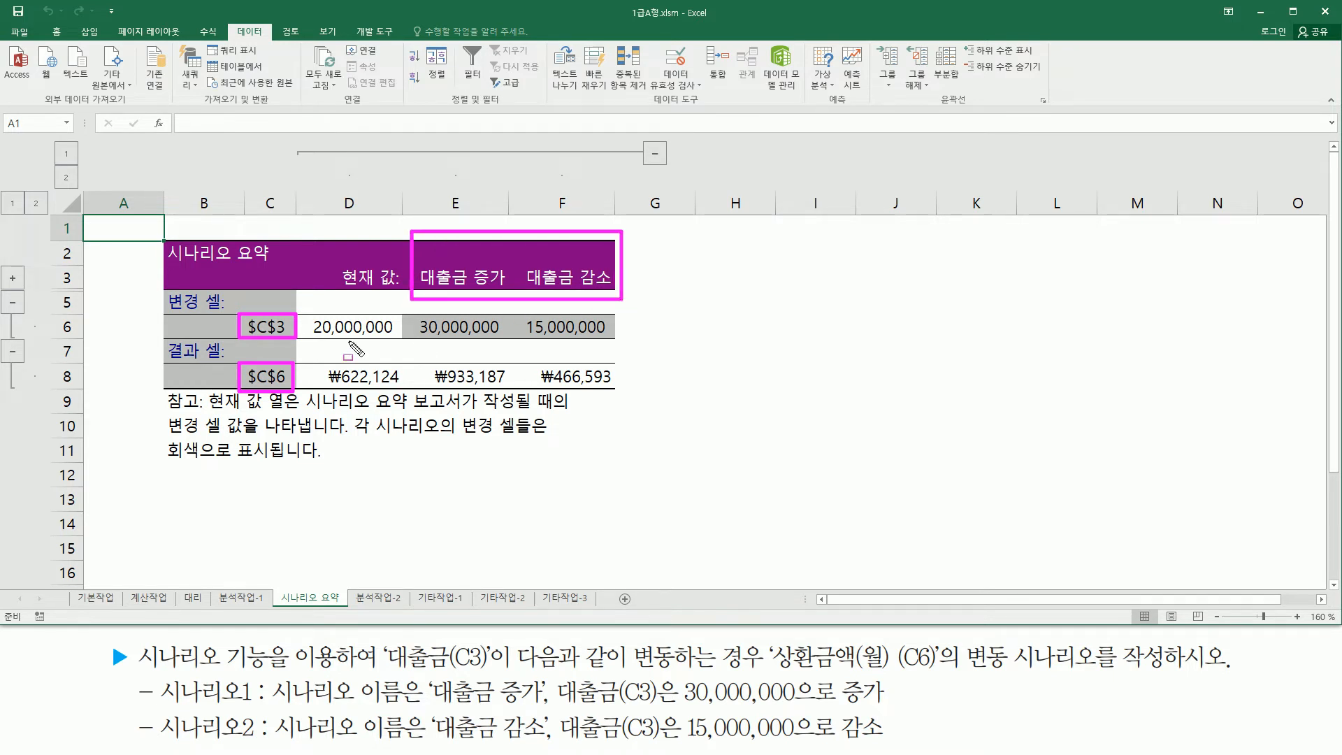
mouse_move(309, 304)
left_mouse_down()
mouse_move(327, 350)
mouse_move(403, 405)
mouse_move(404, 392)
left_mouse_up()
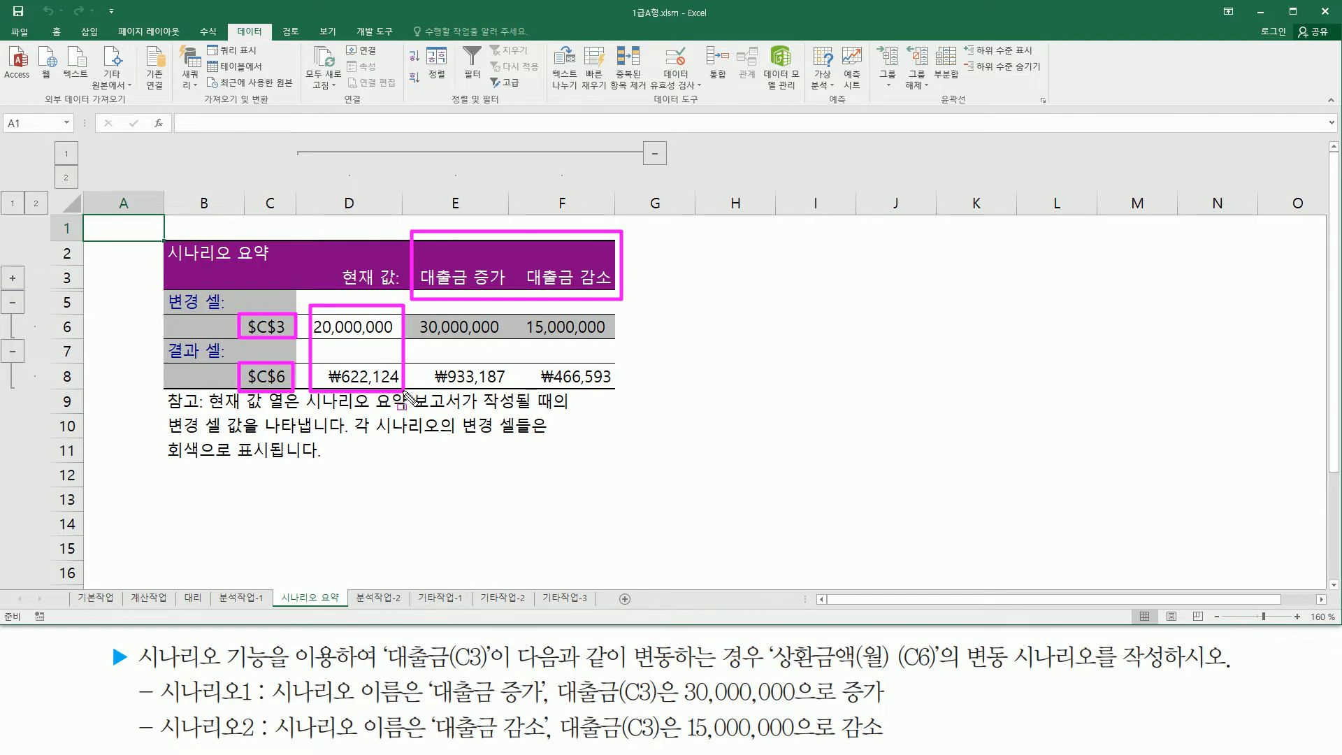
mouse_move(413, 311)
left_mouse_down()
mouse_move(509, 346)
mouse_move(516, 388)
left_mouse_up()
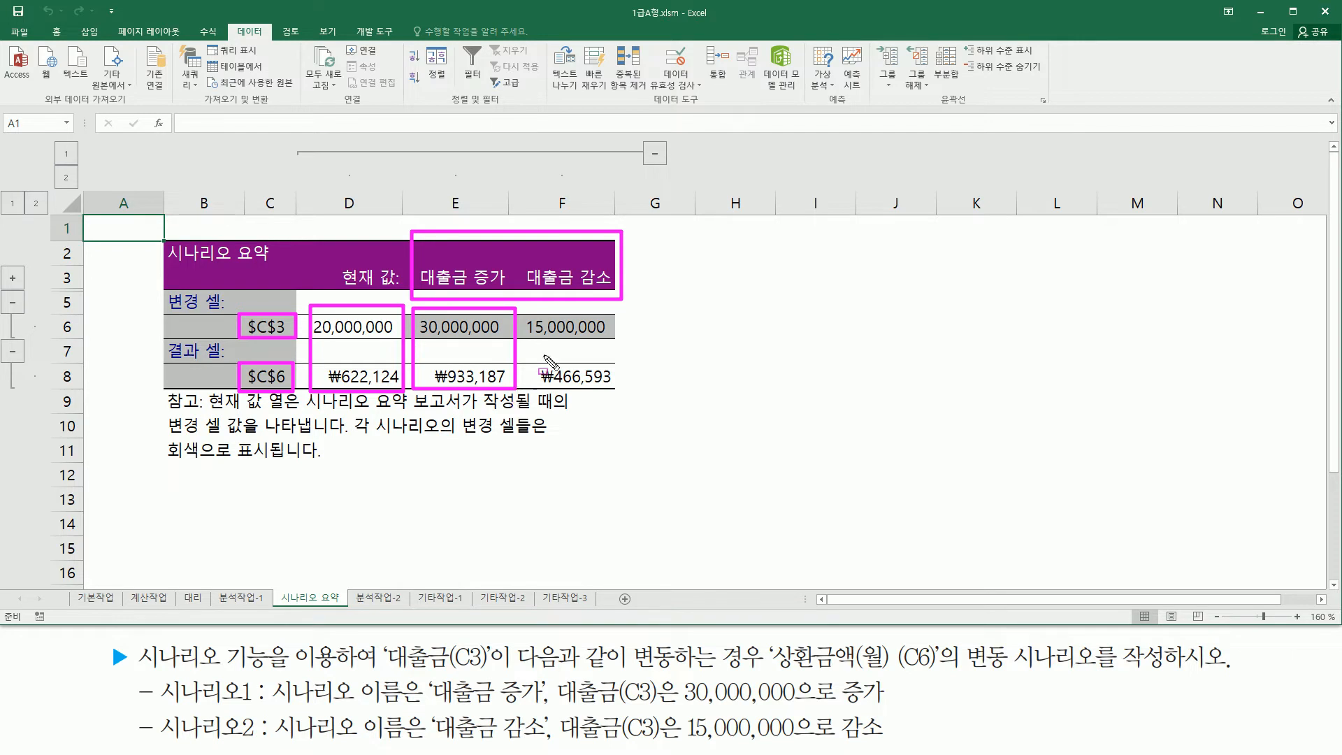
mouse_move(526, 305)
left_mouse_down()
mouse_move(527, 333)
mouse_move(612, 348)
mouse_move(628, 397)
left_mouse_up()
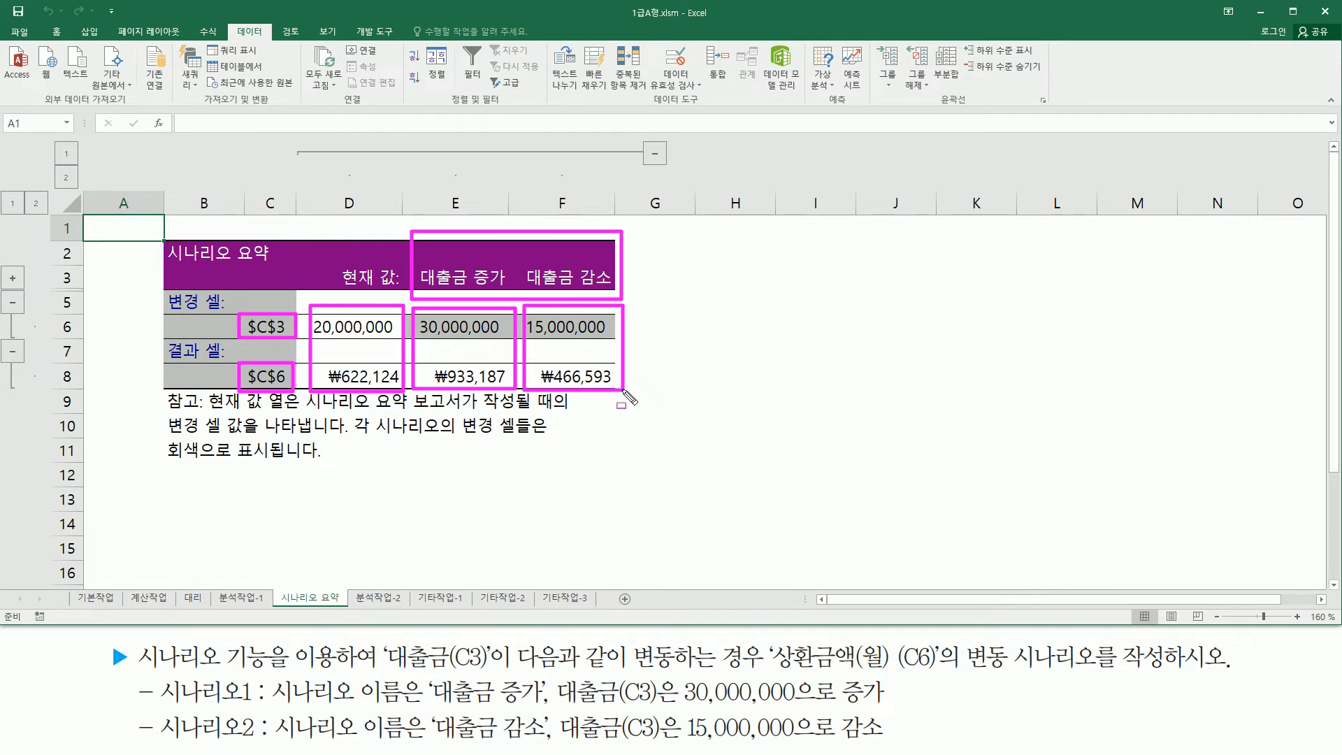
key("Escape")
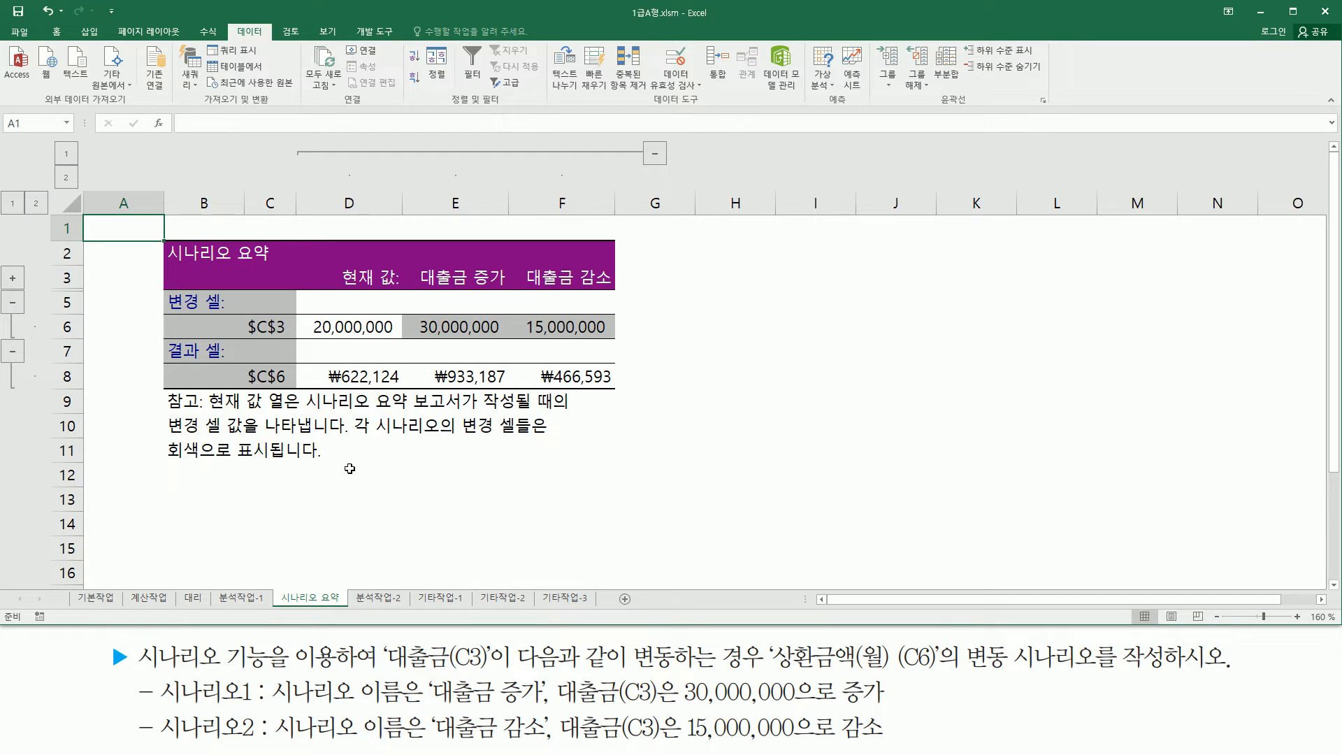